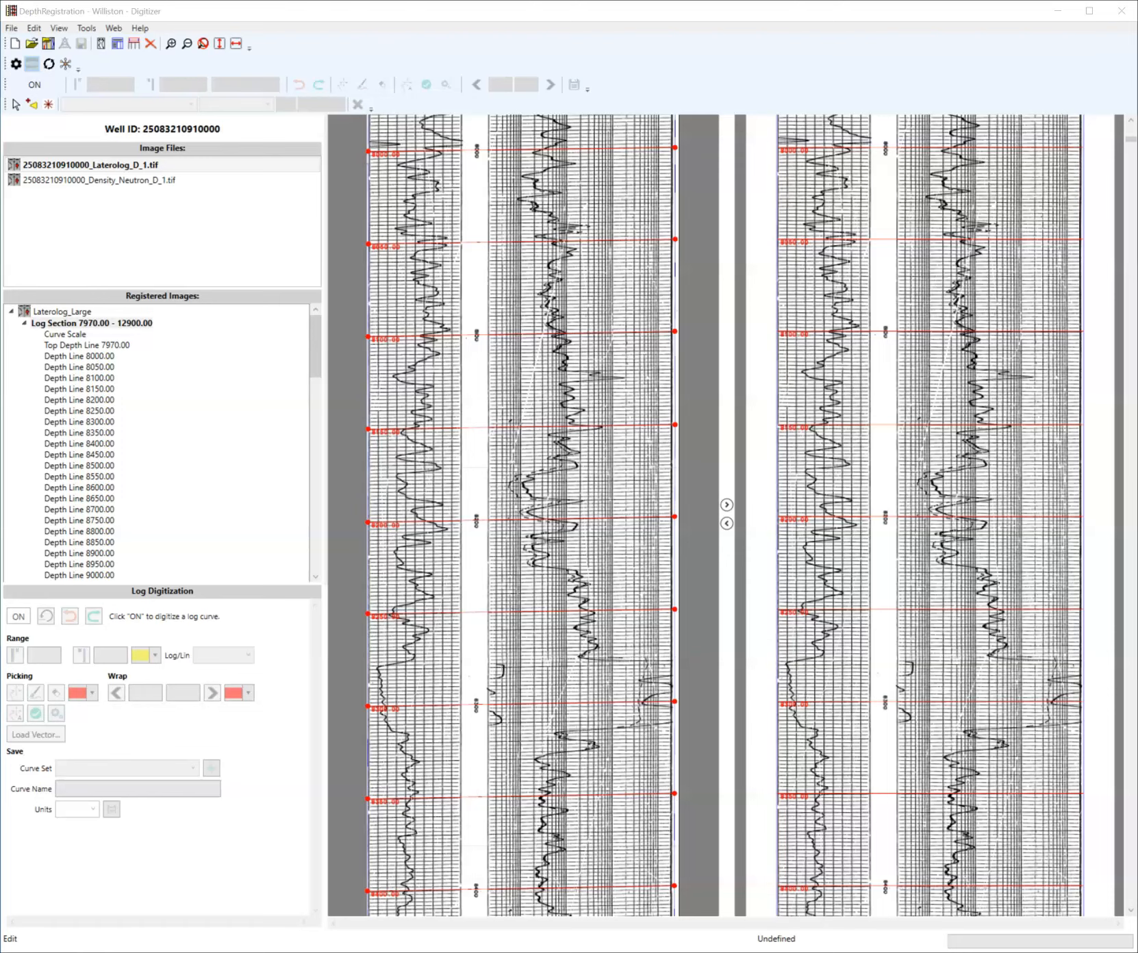
- Turn on log digitization for the registered Laterolog image
click(623, 496)
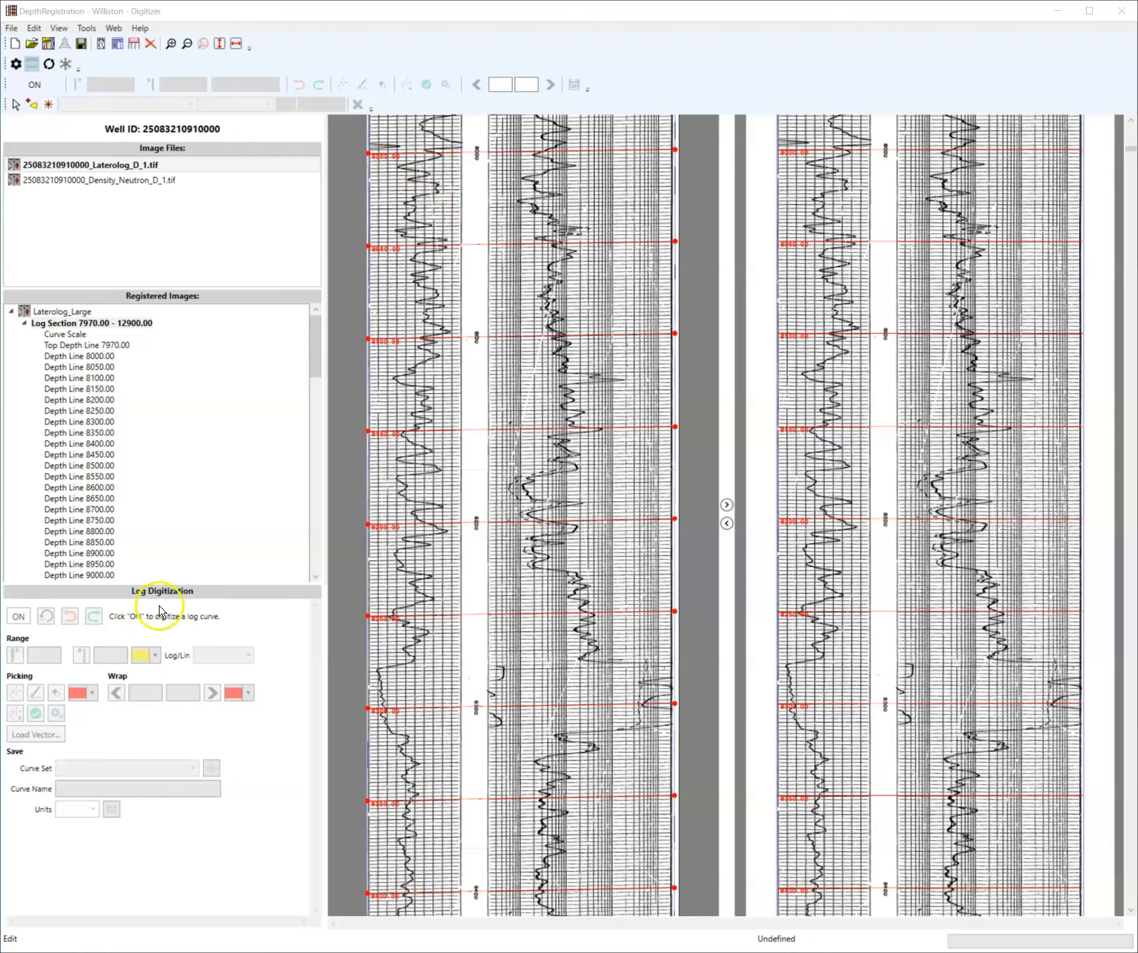
click(18, 617)
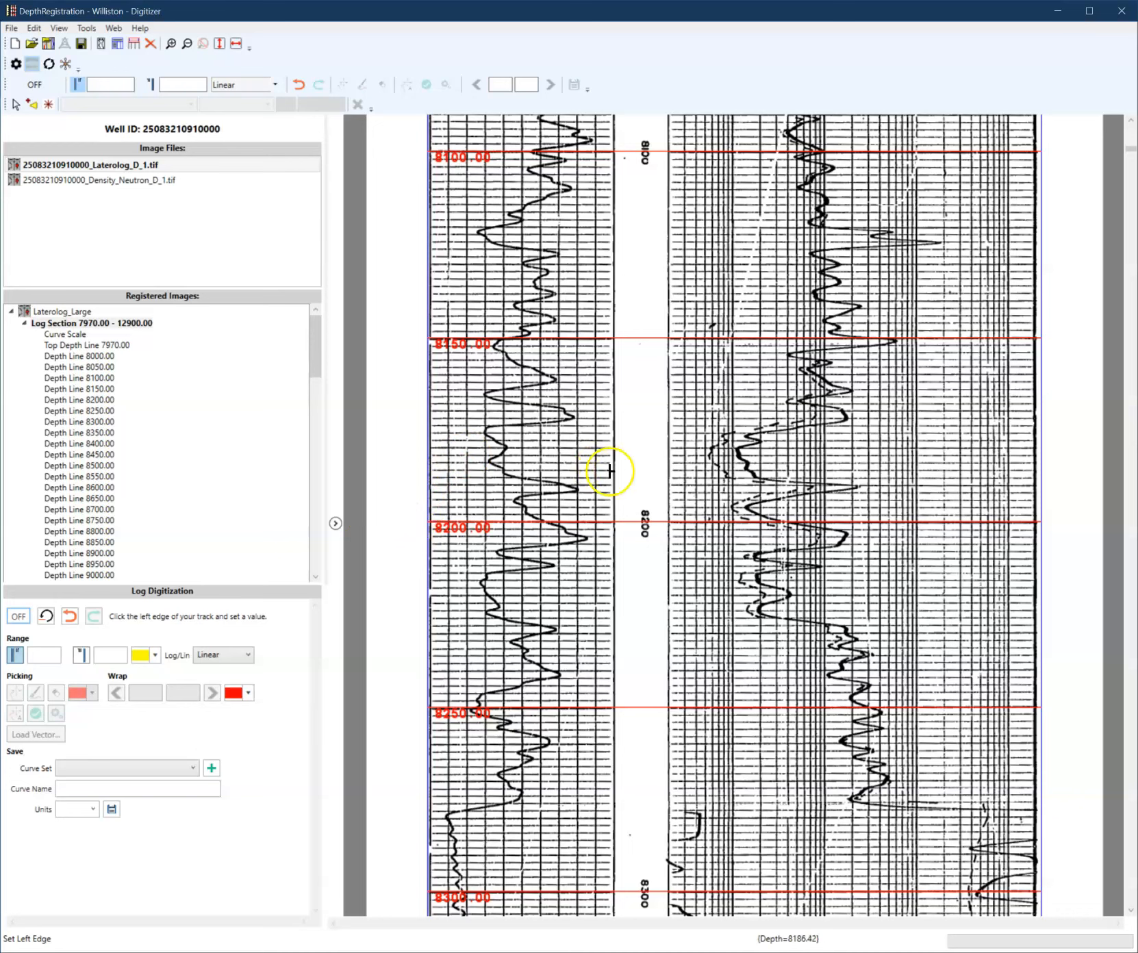
- Mark the left edge of the first log track at the top depth and set its scale value to 0
click(68, 339)
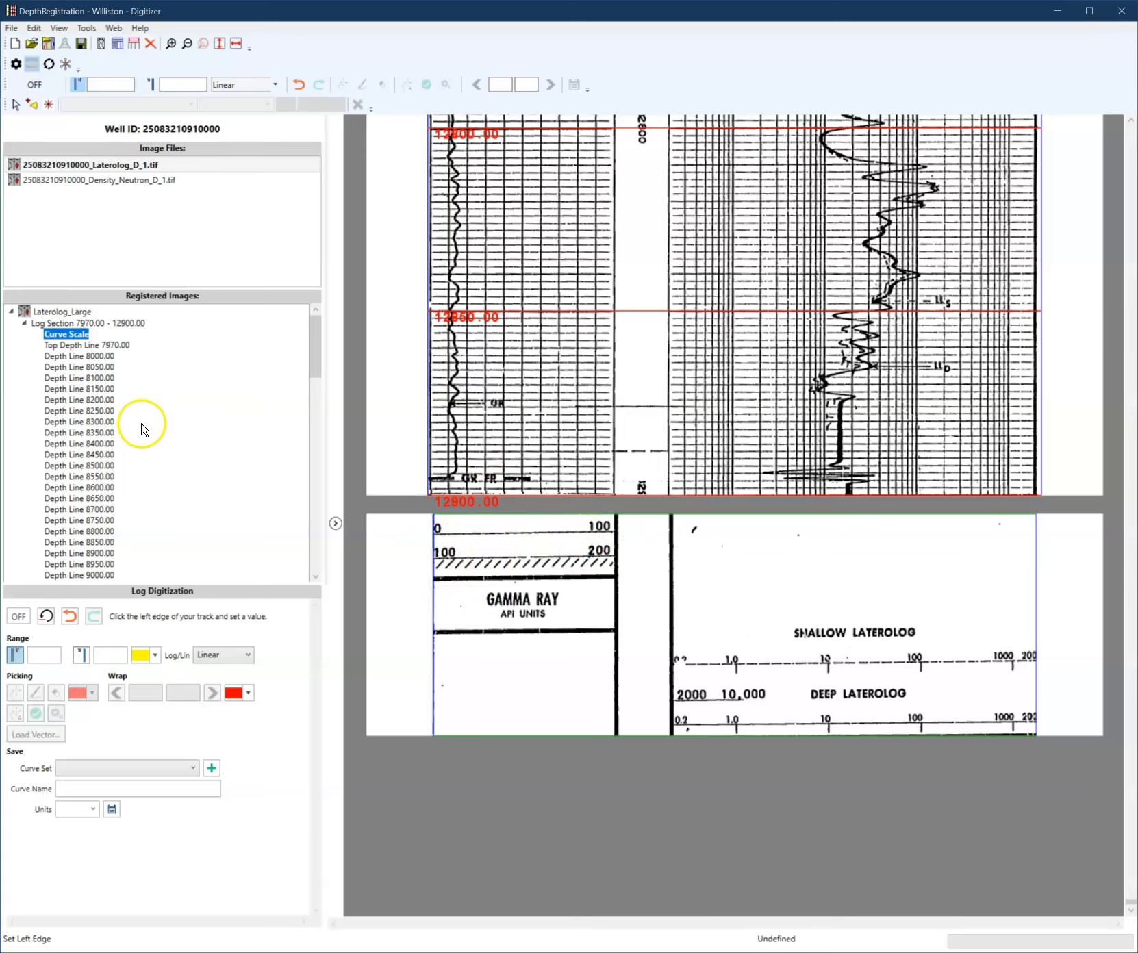
click(106, 347)
scroll(565, 637, down, 15)
scroll(564, 645, up, 5)
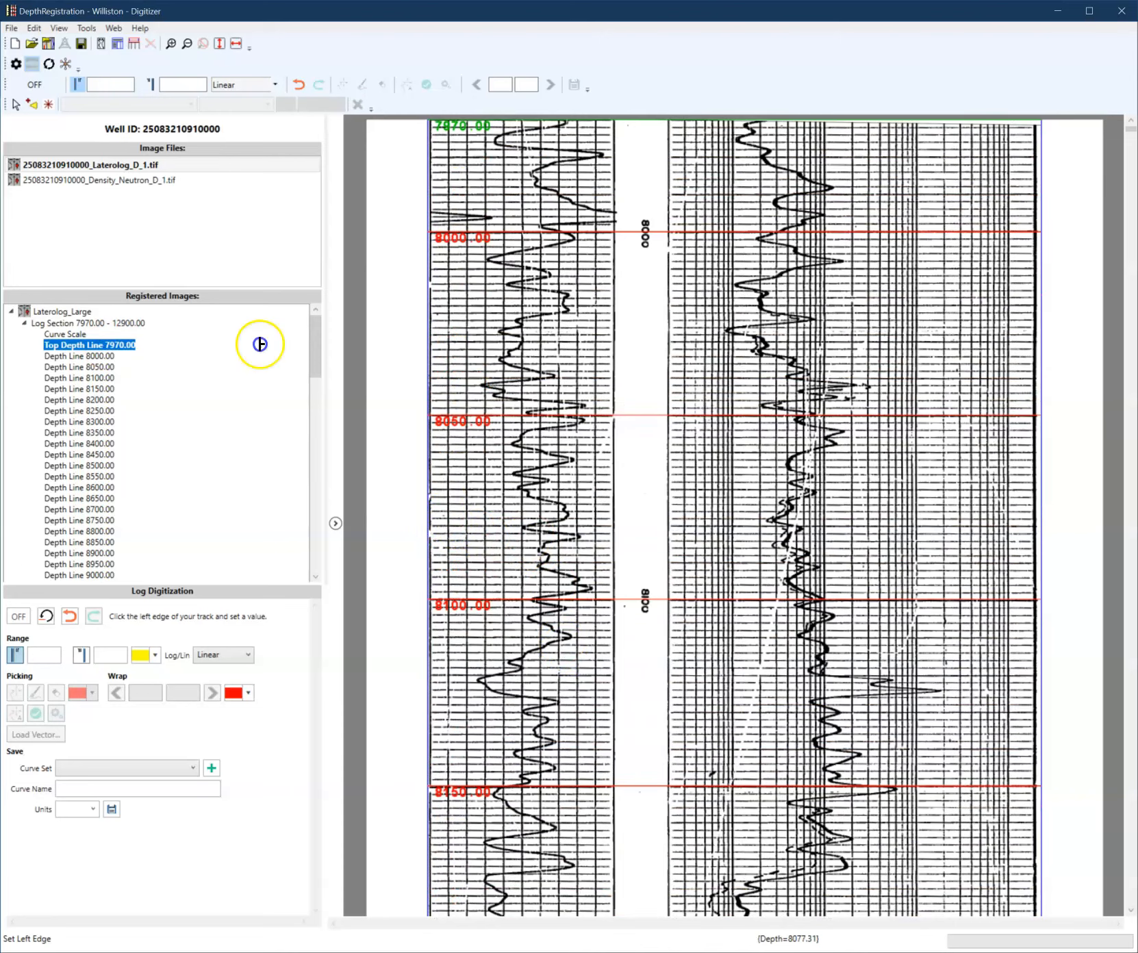
click(432, 515)
click(856, 492)
text(0)
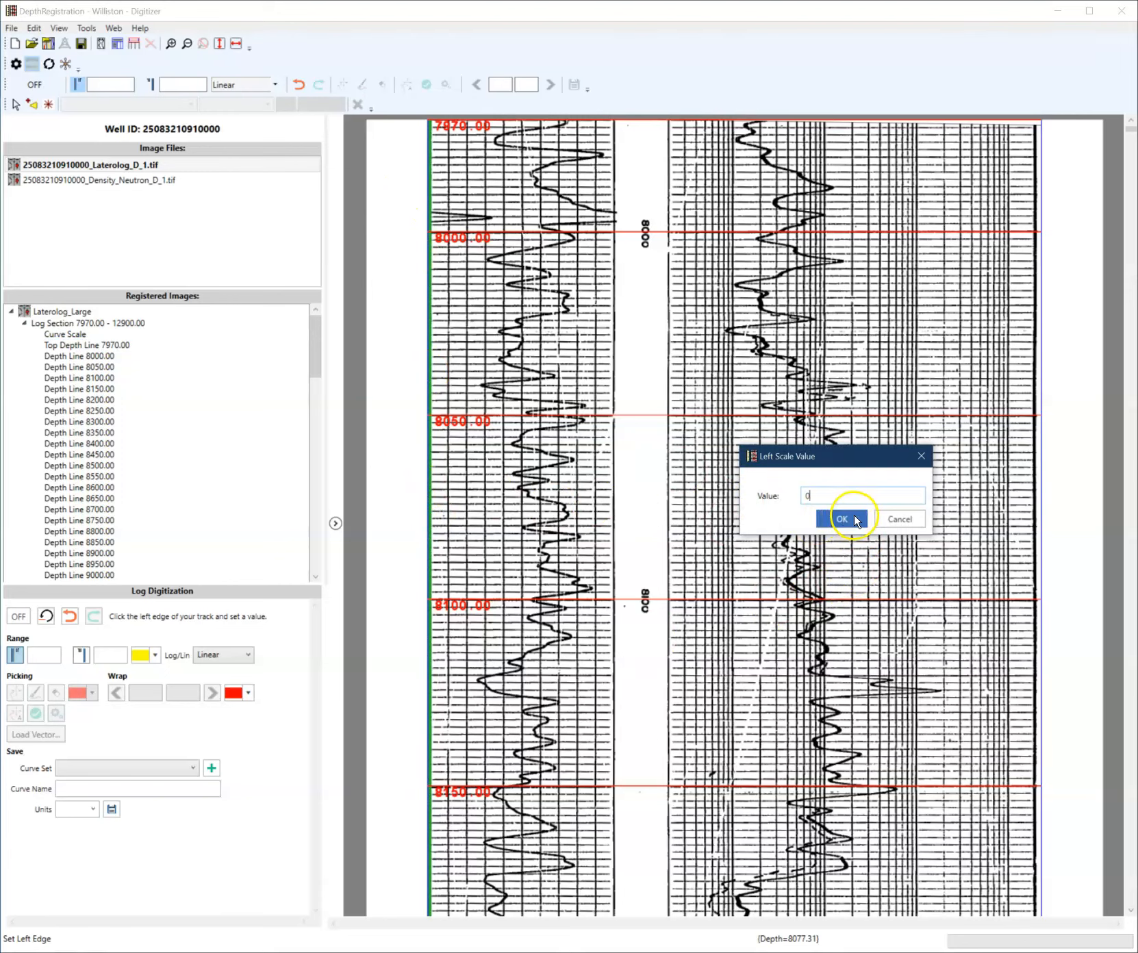
click(842, 519)
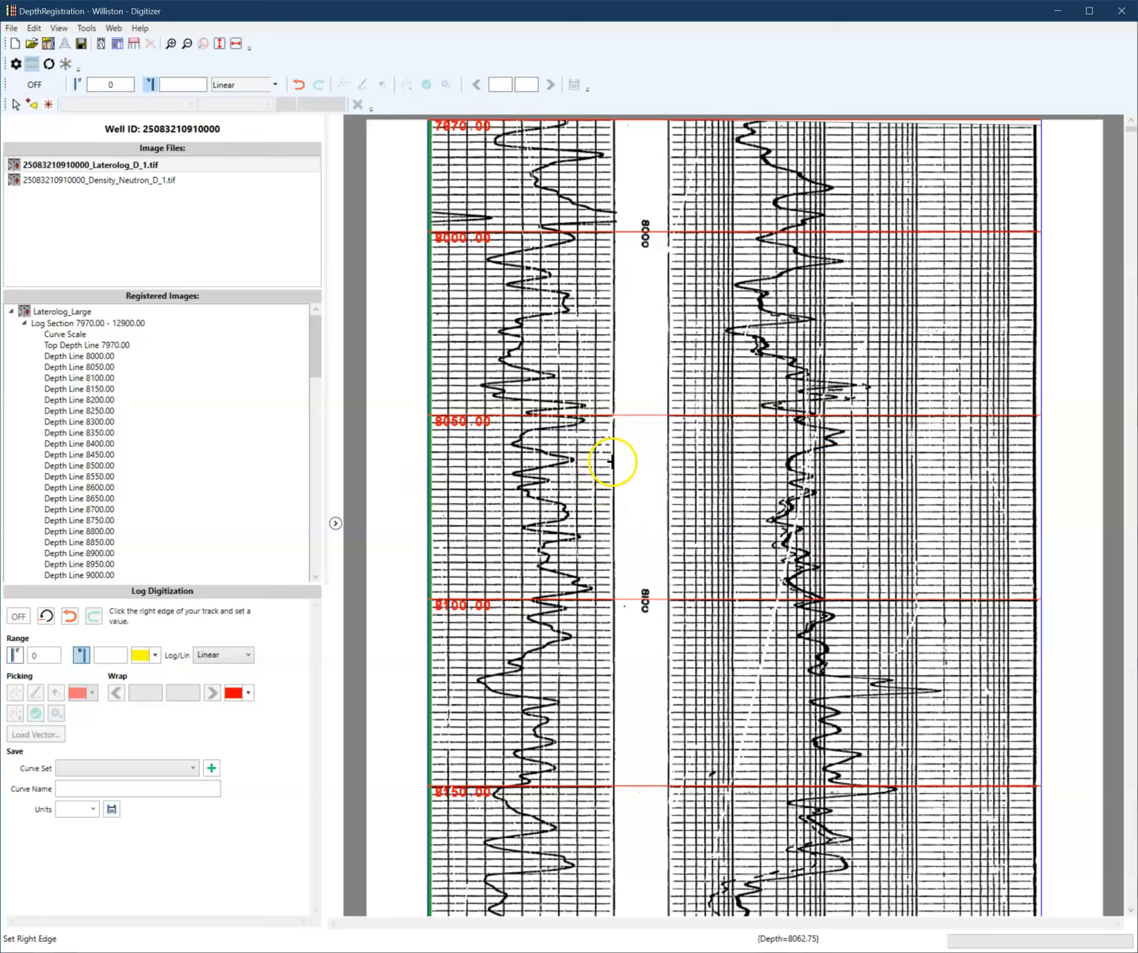
- Mark the right edge of the track and set its scale value to 100
click(612, 461)
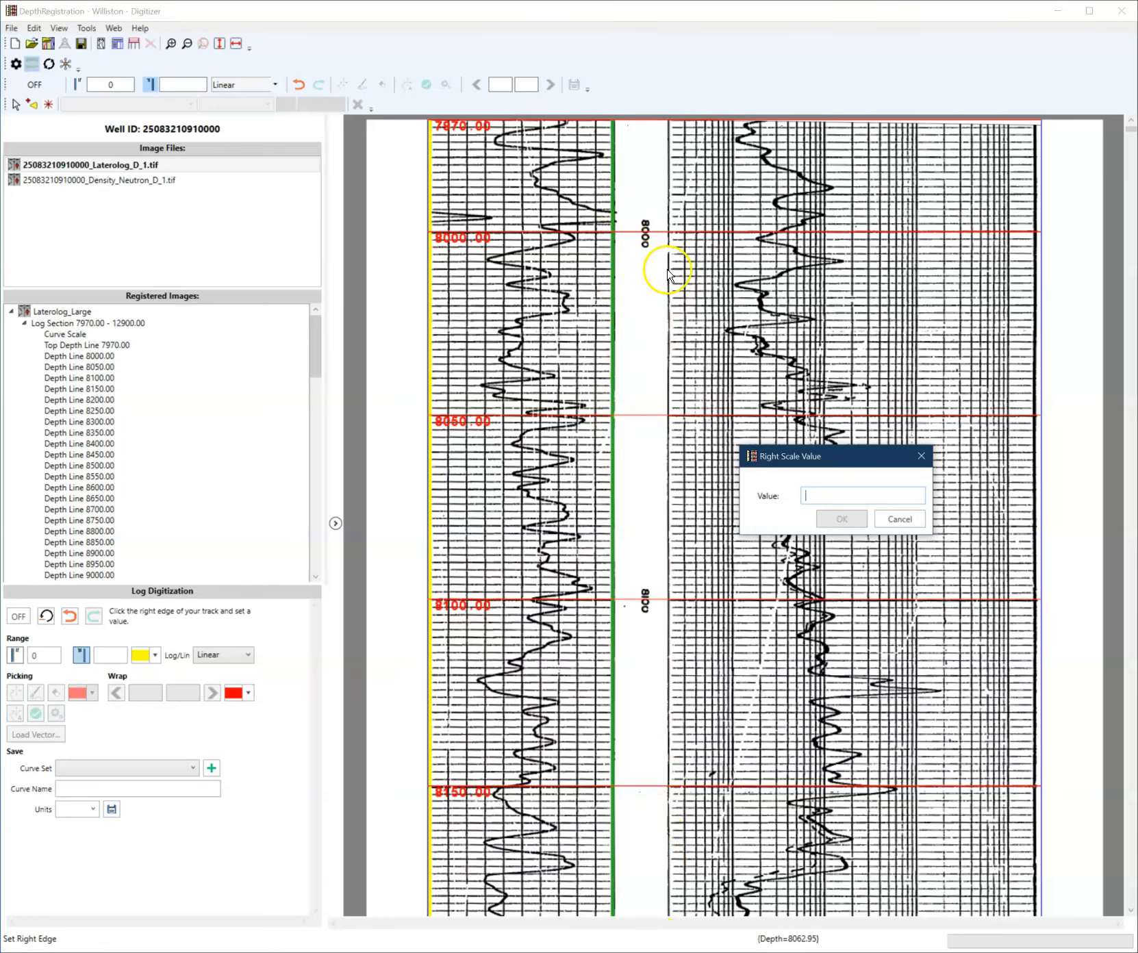
click(859, 496)
text(100)
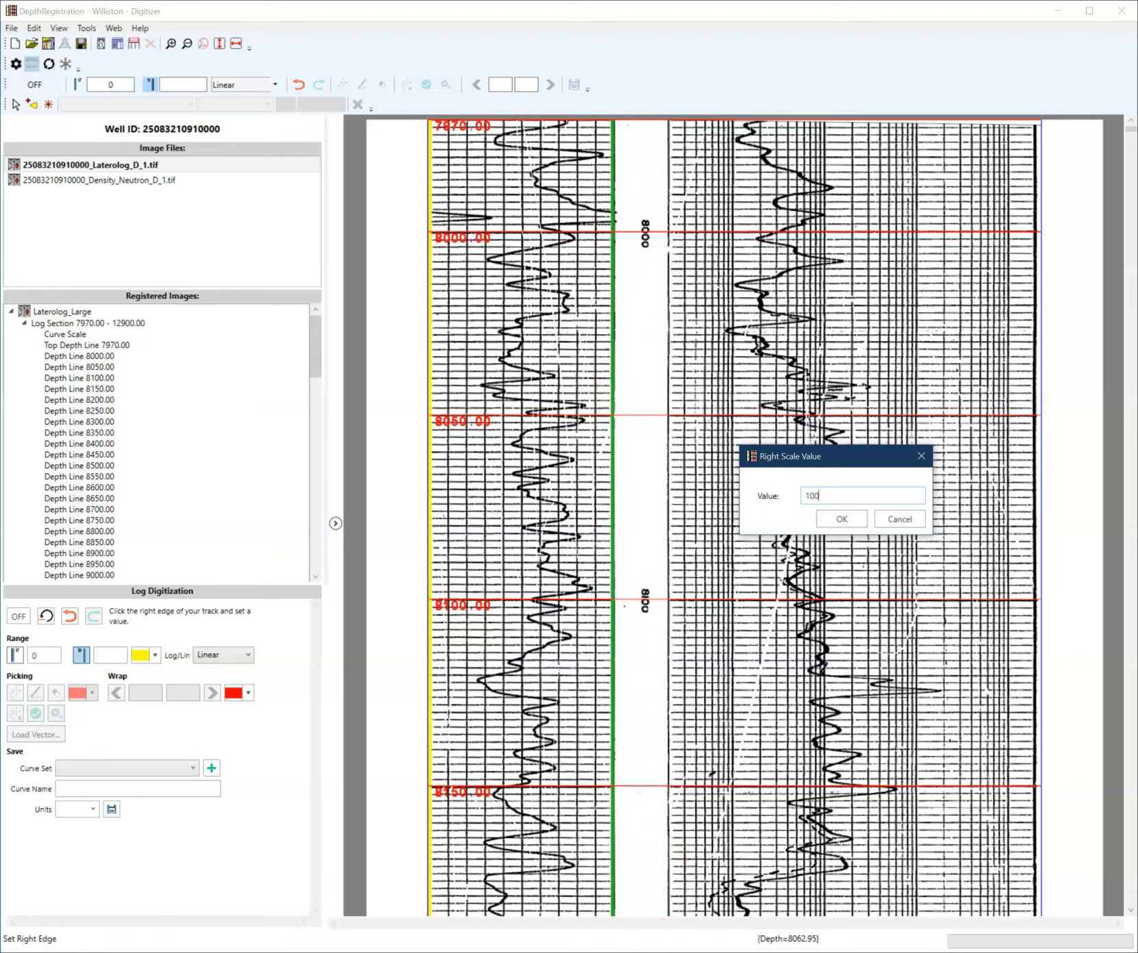
click(841, 519)
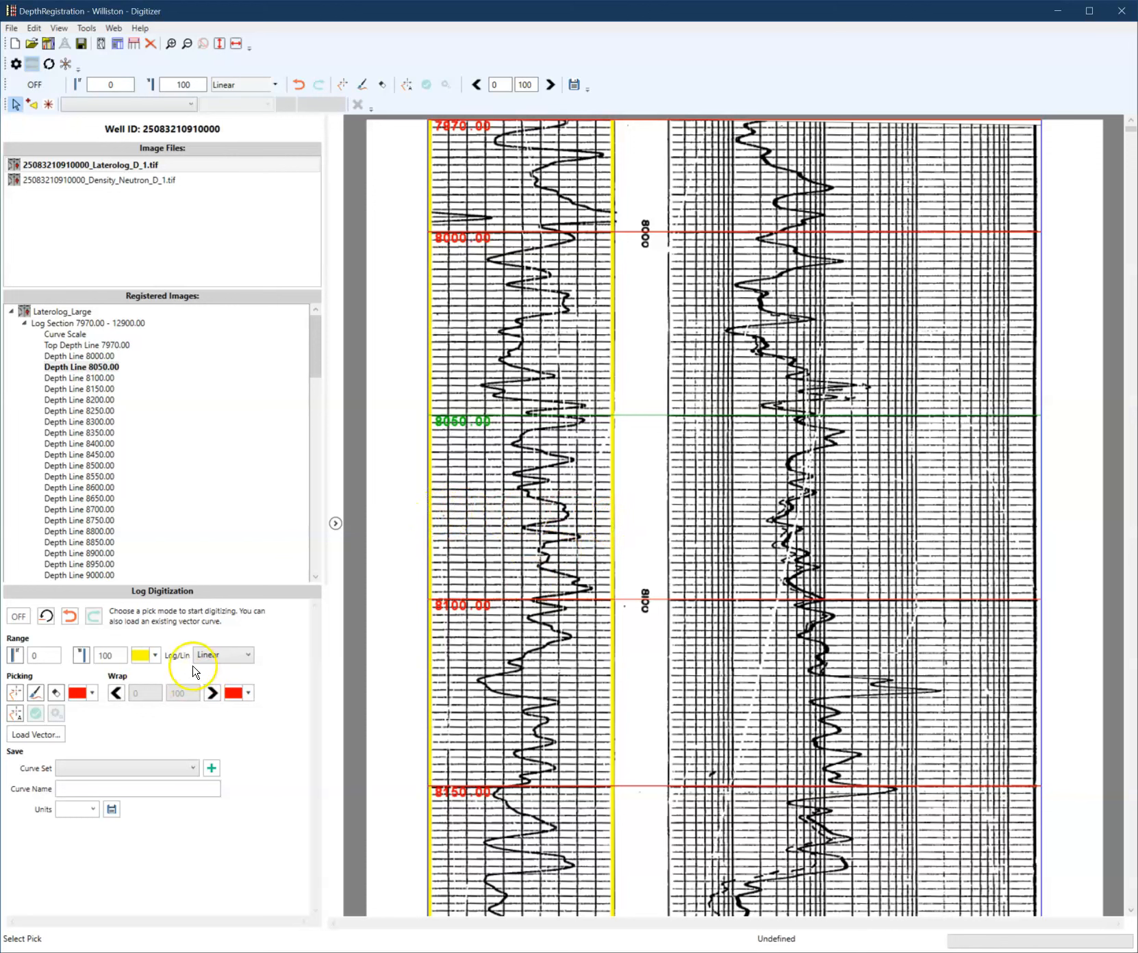
- Keep the linear scale and trace the log curve with drag picking from 7970 down to about 8045
click(225, 659)
click(231, 660)
click(37, 695)
mouse_move(565, 127)
mouse_down()
mouse_move(494, 143)
mouse_move(602, 158)
mouse_up()
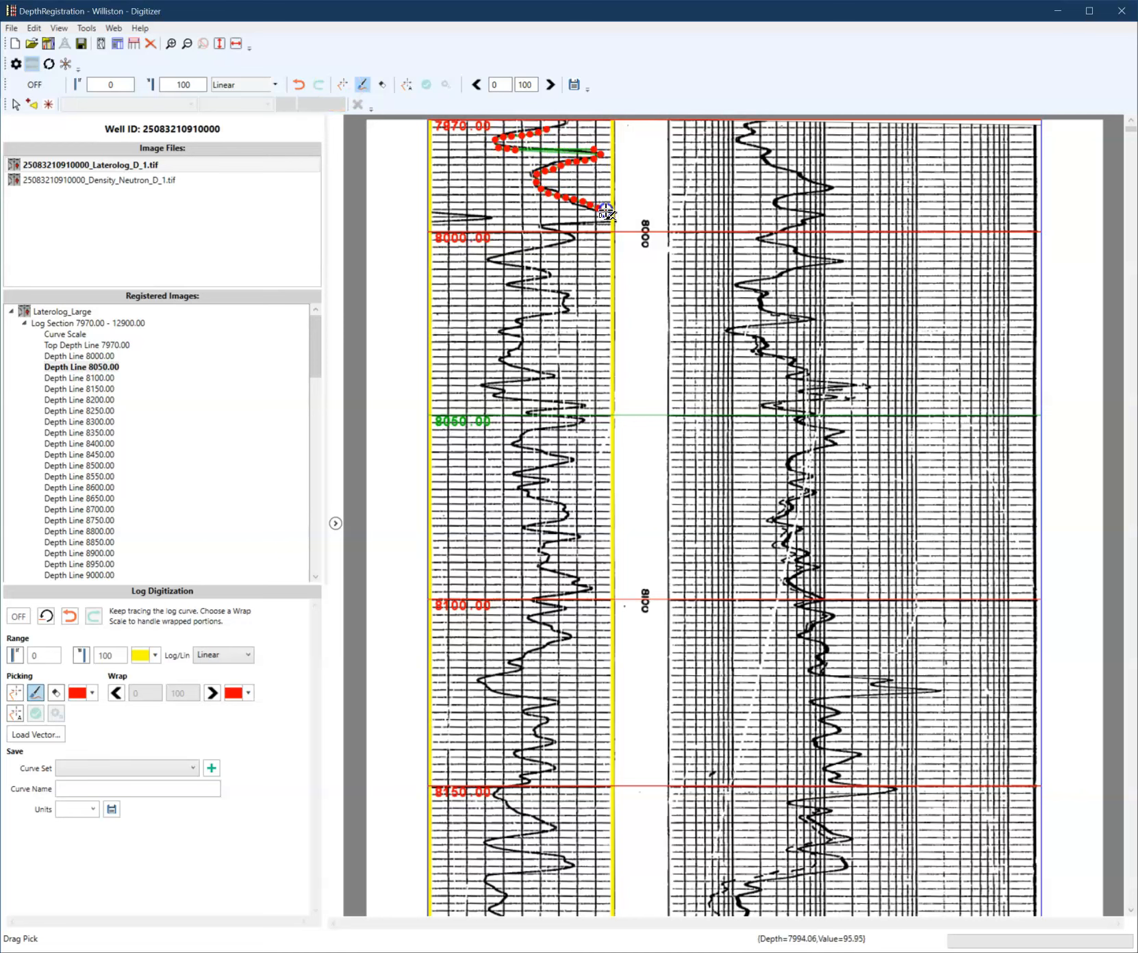
drag(615, 214, 615, 214)
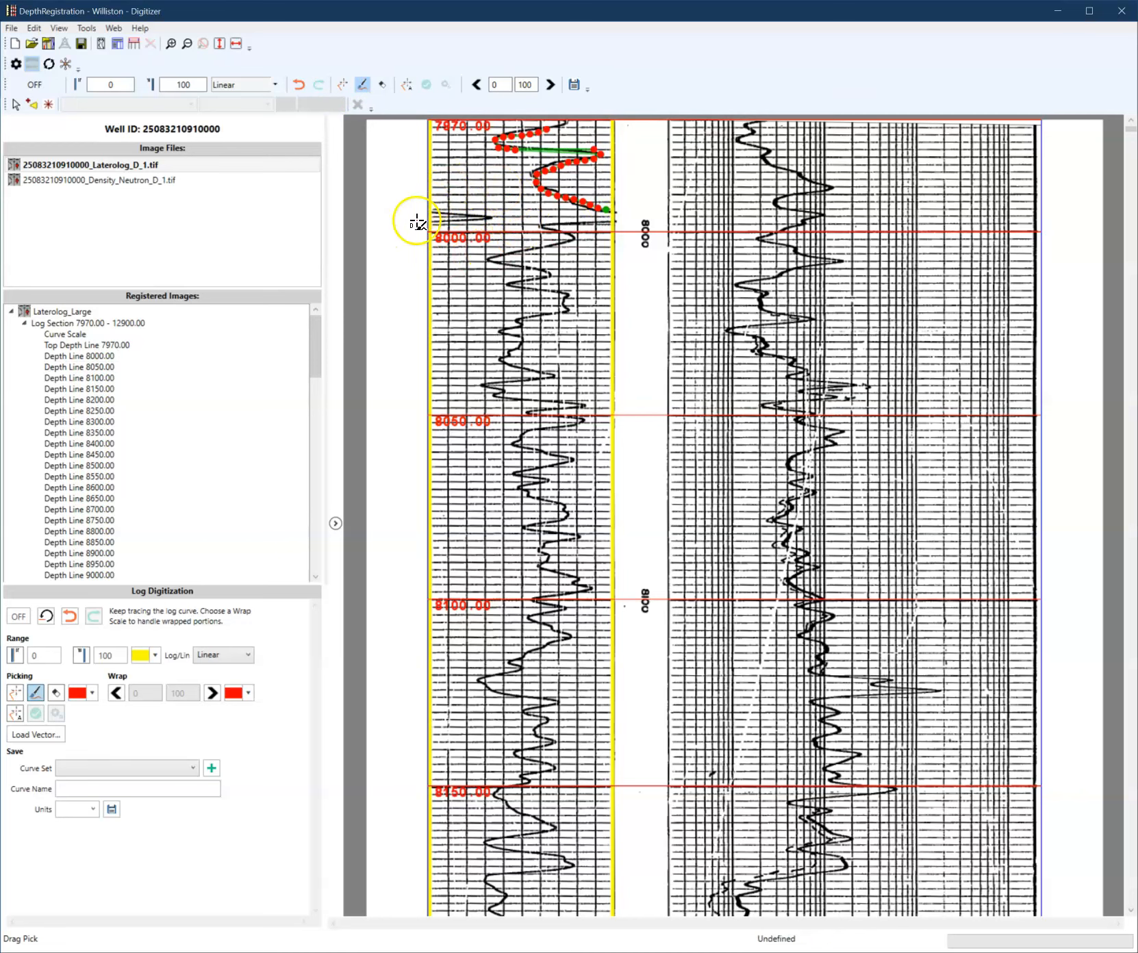
mouse_move(614, 222)
mouse_down()
mouse_move(549, 226)
mouse_move(577, 239)
mouse_move(493, 257)
mouse_move(546, 272)
mouse_move(515, 285)
mouse_move(566, 294)
mouse_move(569, 308)
mouse_move(506, 328)
mouse_move(519, 337)
mouse_move(502, 356)
mouse_move(548, 372)
mouse_move(484, 388)
mouse_move(587, 405)
mouse_up()
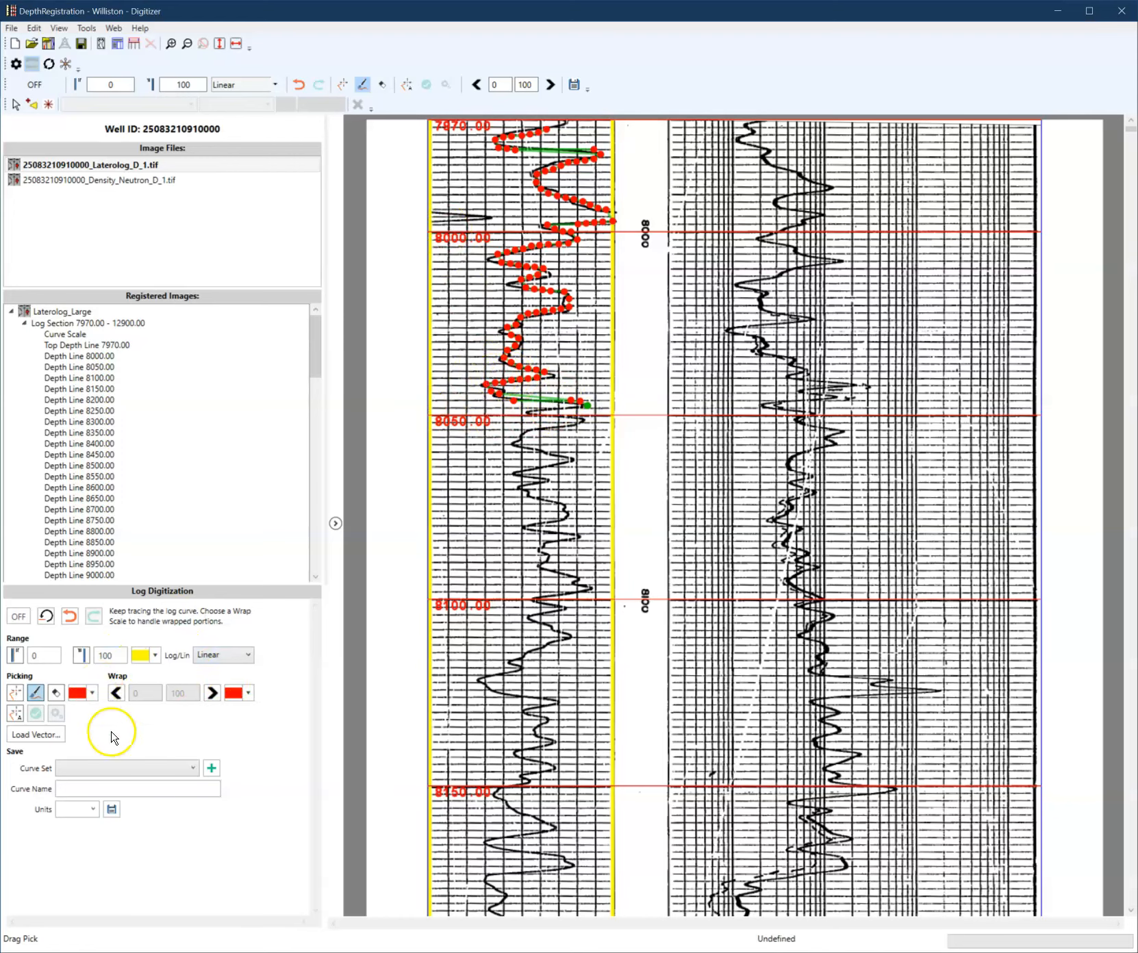
- Switch to the 100–200 wrap scale and trace the wrapped curve segment just above 8000
click(213, 694)
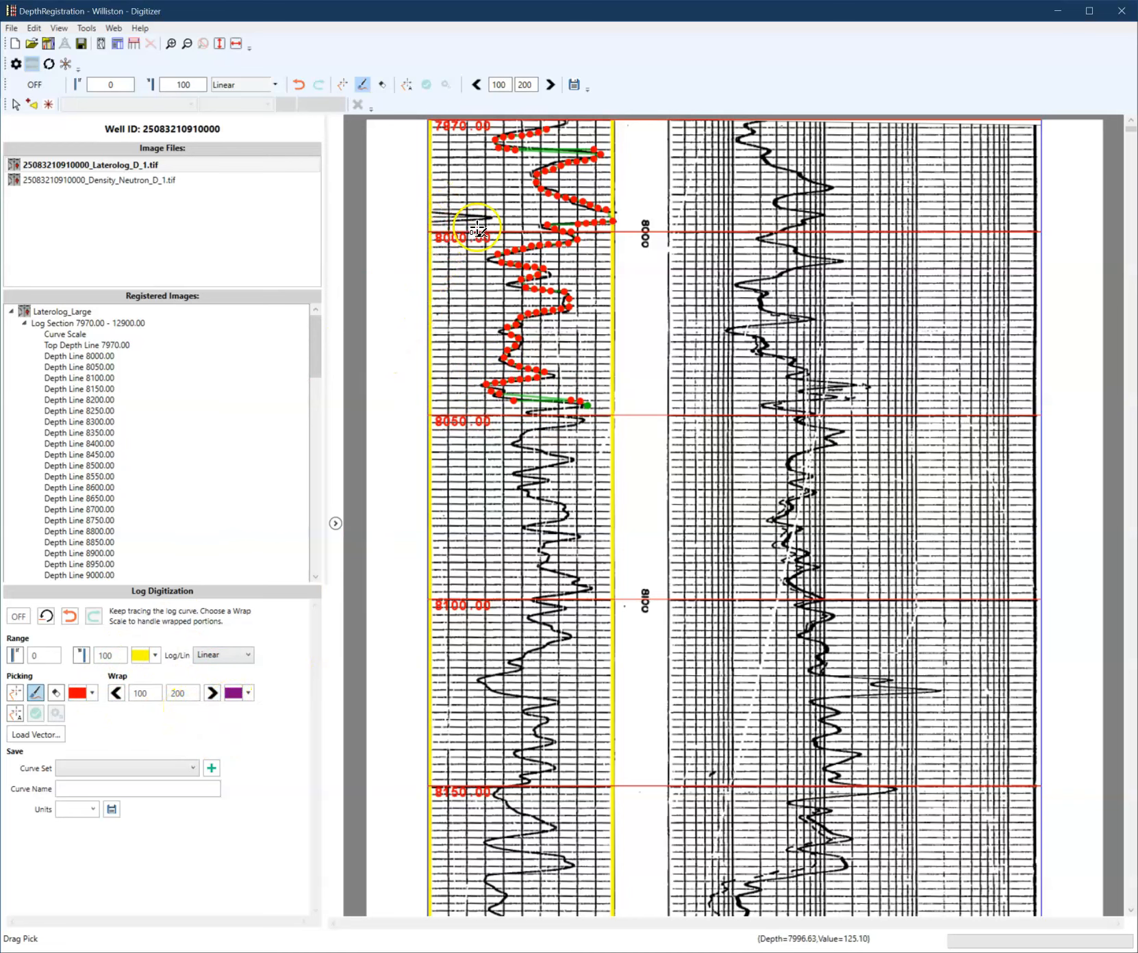
mouse_move(434, 215)
mouse_down()
mouse_move(492, 219)
mouse_move(426, 225)
mouse_up()
right_click(431, 216)
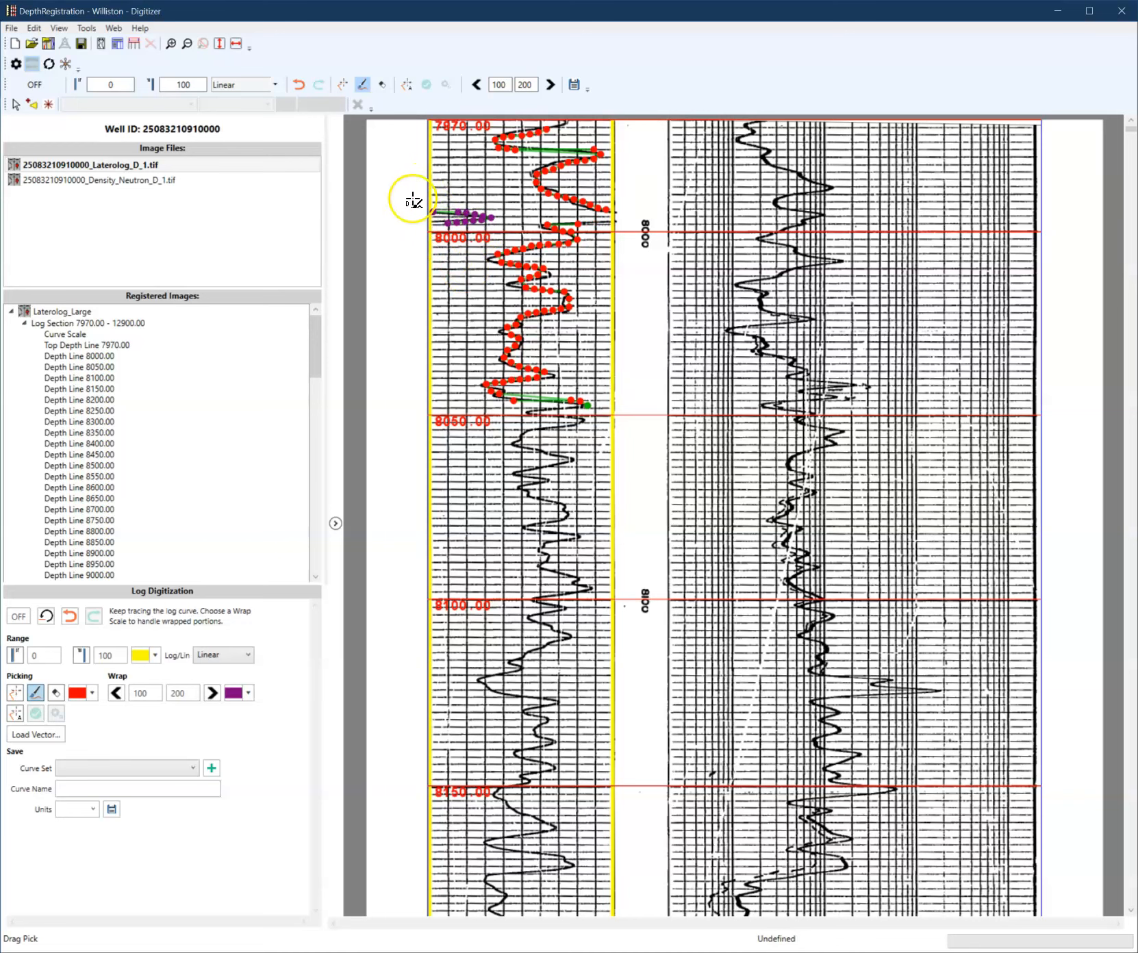
click(433, 211)
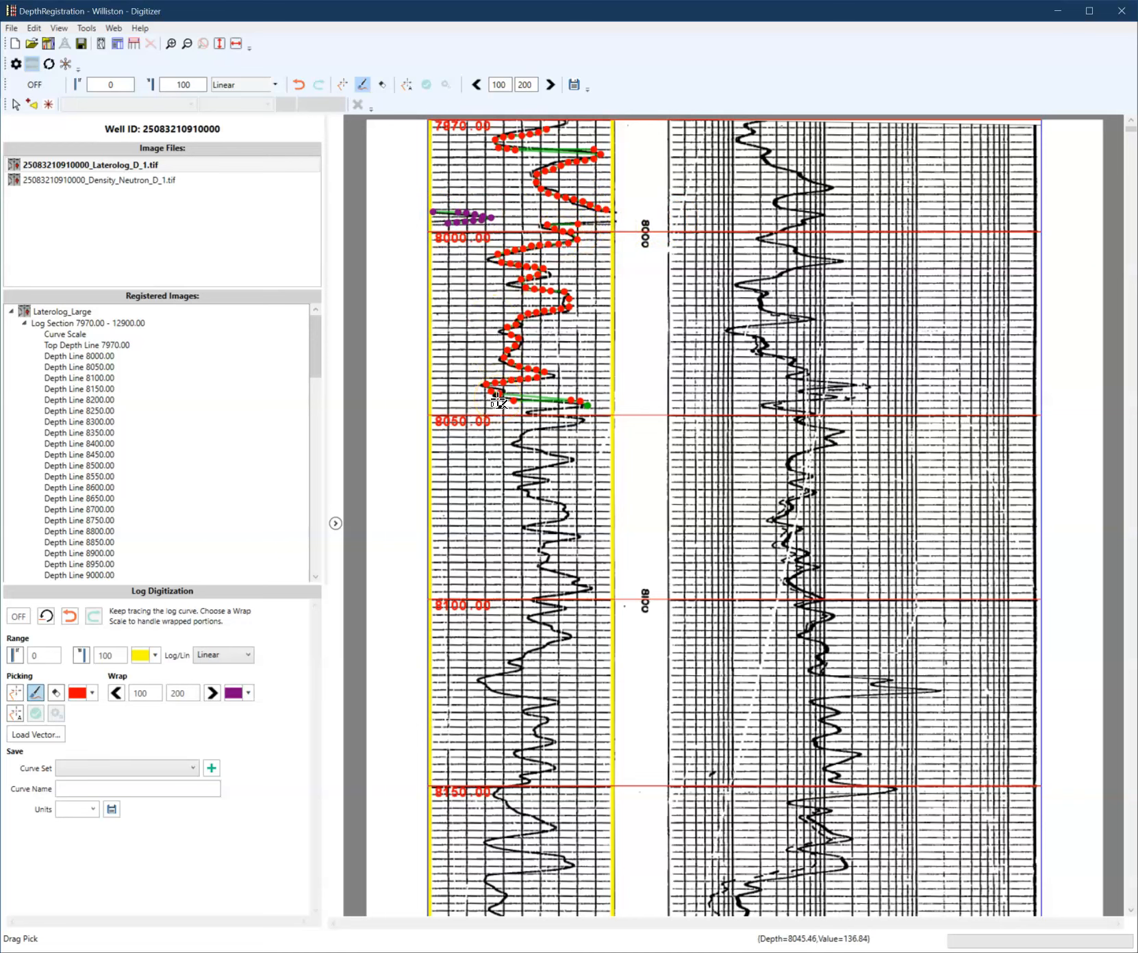
- Choose Digitized as the curve set for saving
click(193, 768)
click(179, 783)
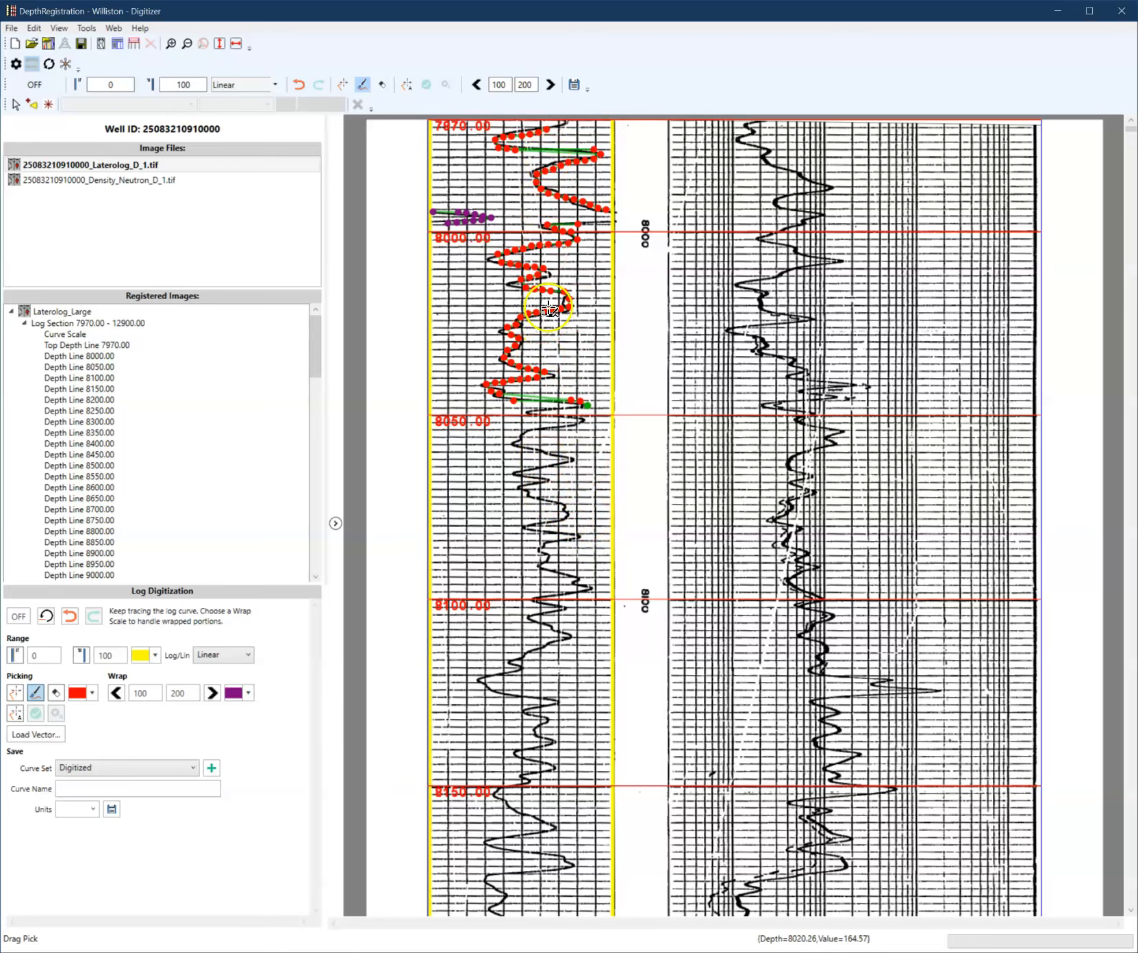
drag(1129, 135, 1124, 200)
mouse_move(1108, 325)
mouse_down()
mouse_move(1090, 498)
mouse_move(1085, 810)
mouse_move(1096, 828)
mouse_move(1133, 123)
mouse_up()
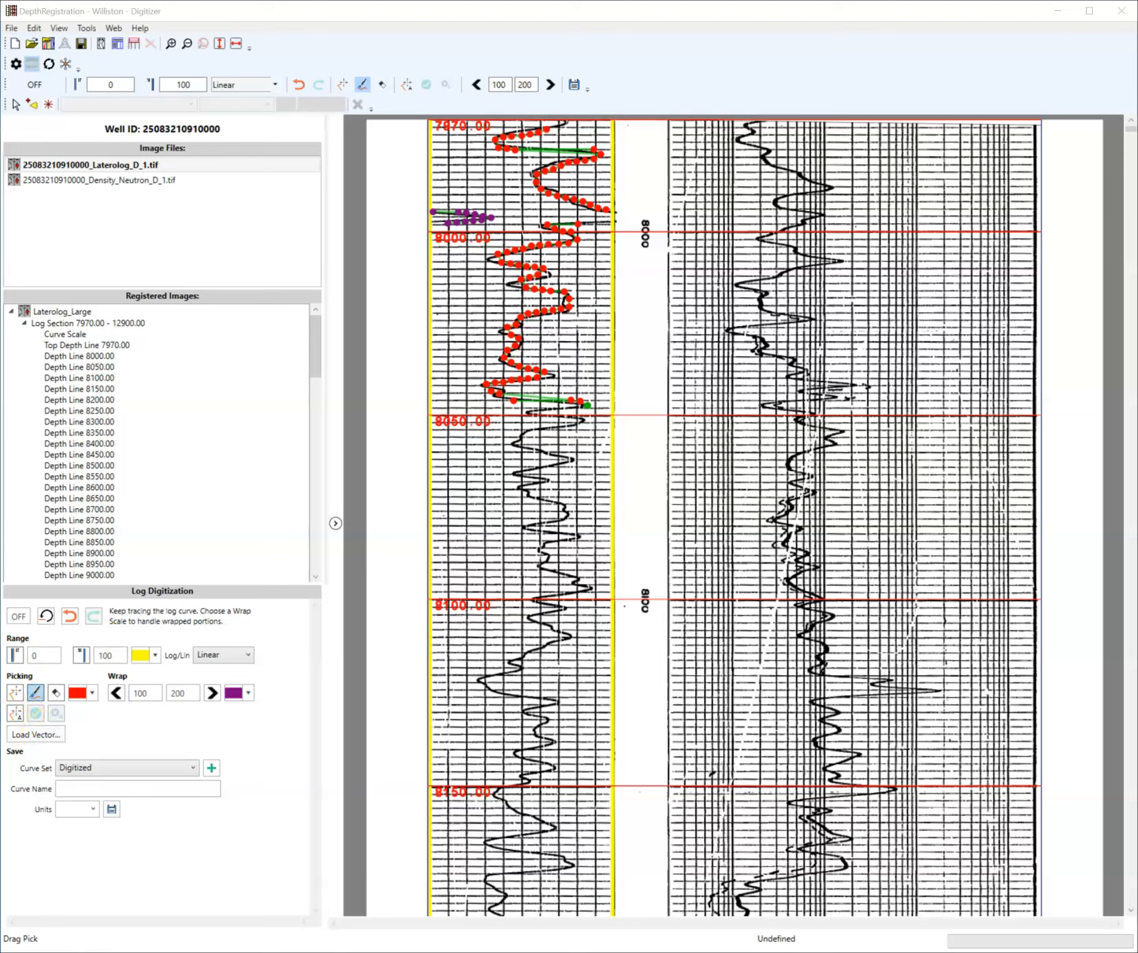
- Return to the base 0–100 scale and switch to auto-track mode
click(116, 693)
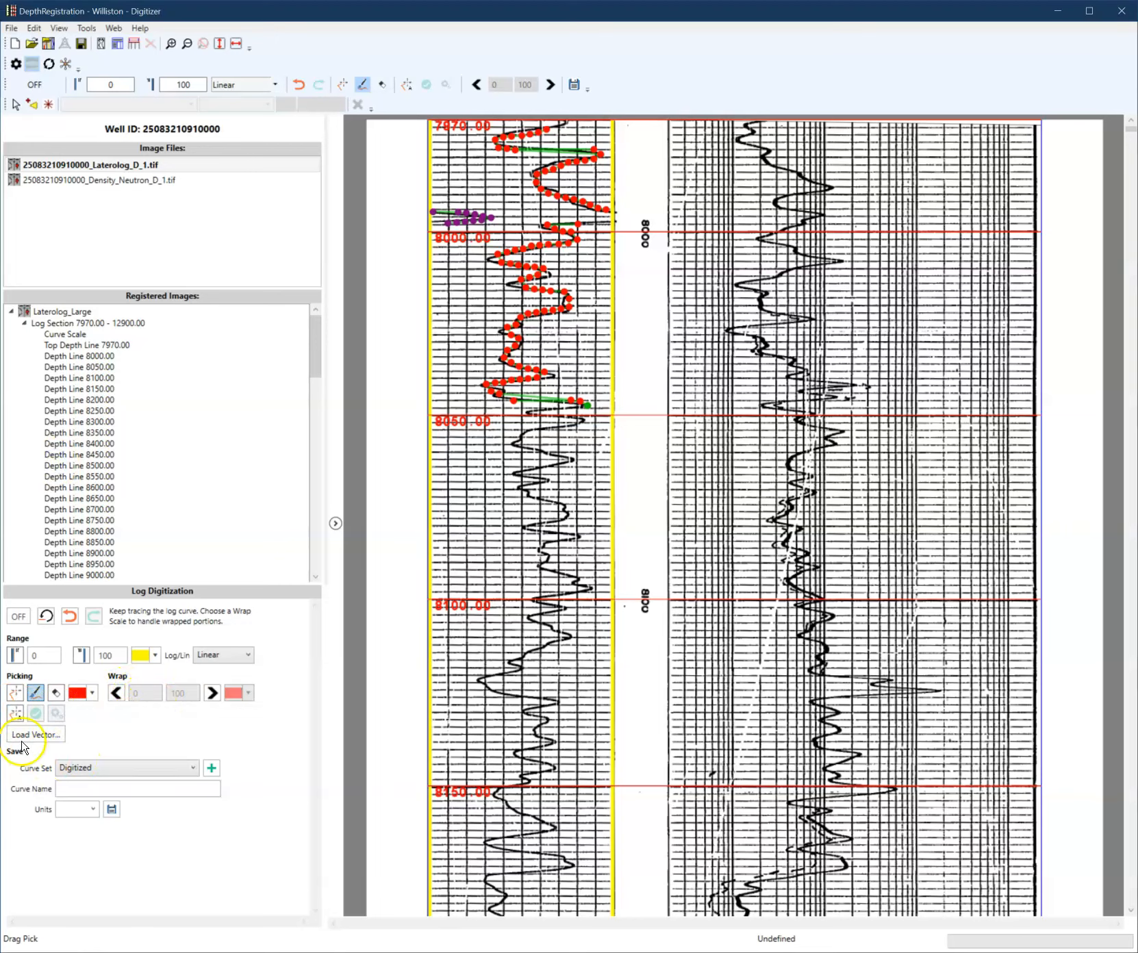
click(16, 715)
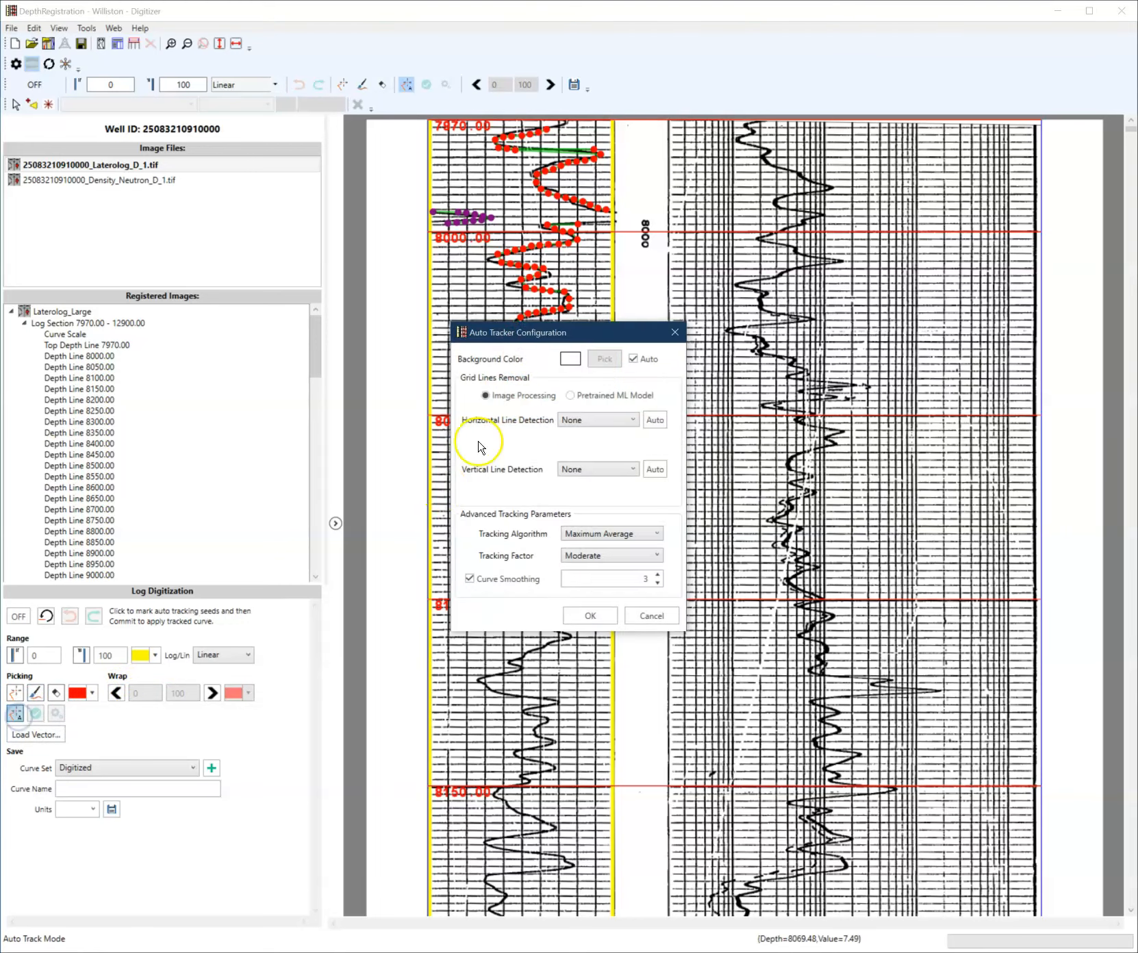
- Review the Auto Tracker Configuration grid line removal and tracking options, then accept the default settings
drag(534, 340, 270, 416)
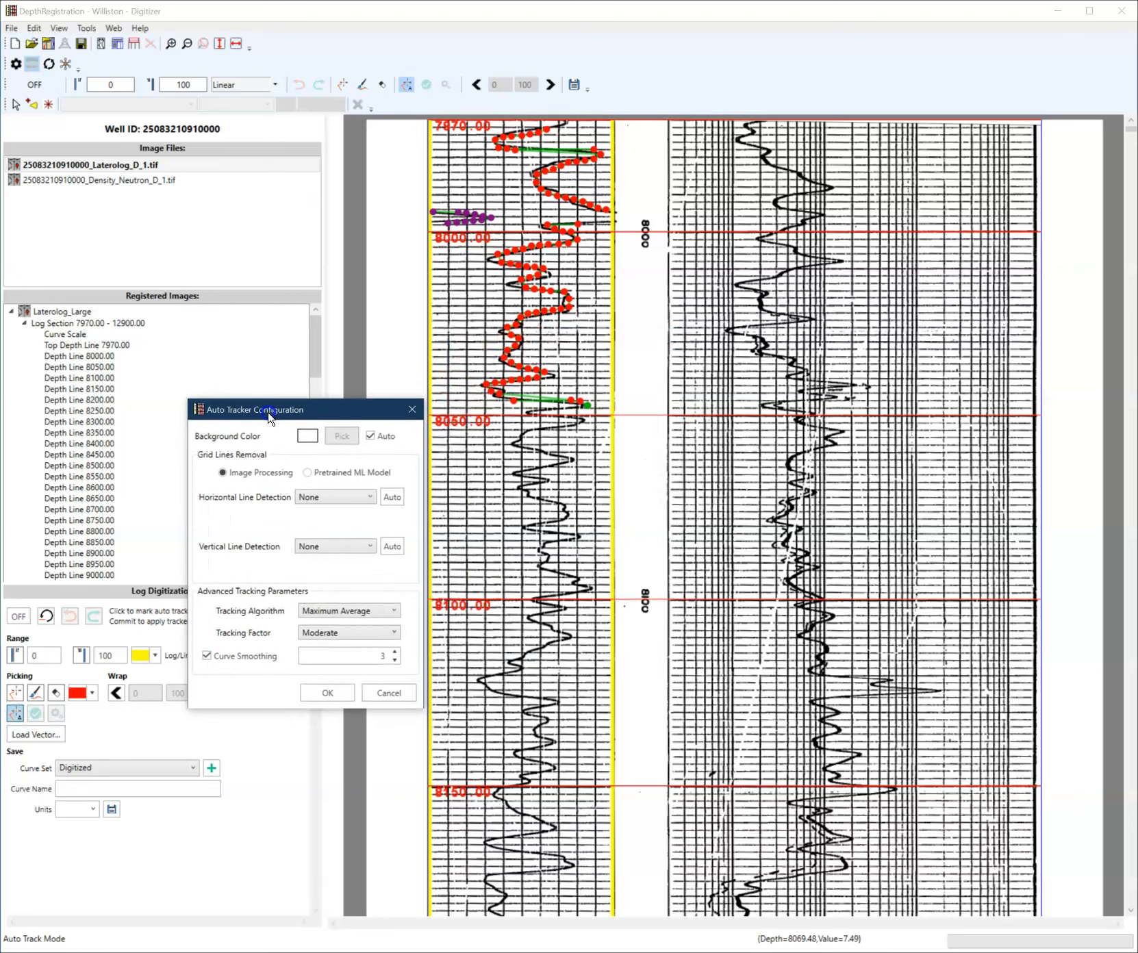
click(223, 472)
drag(284, 410, 229, 410)
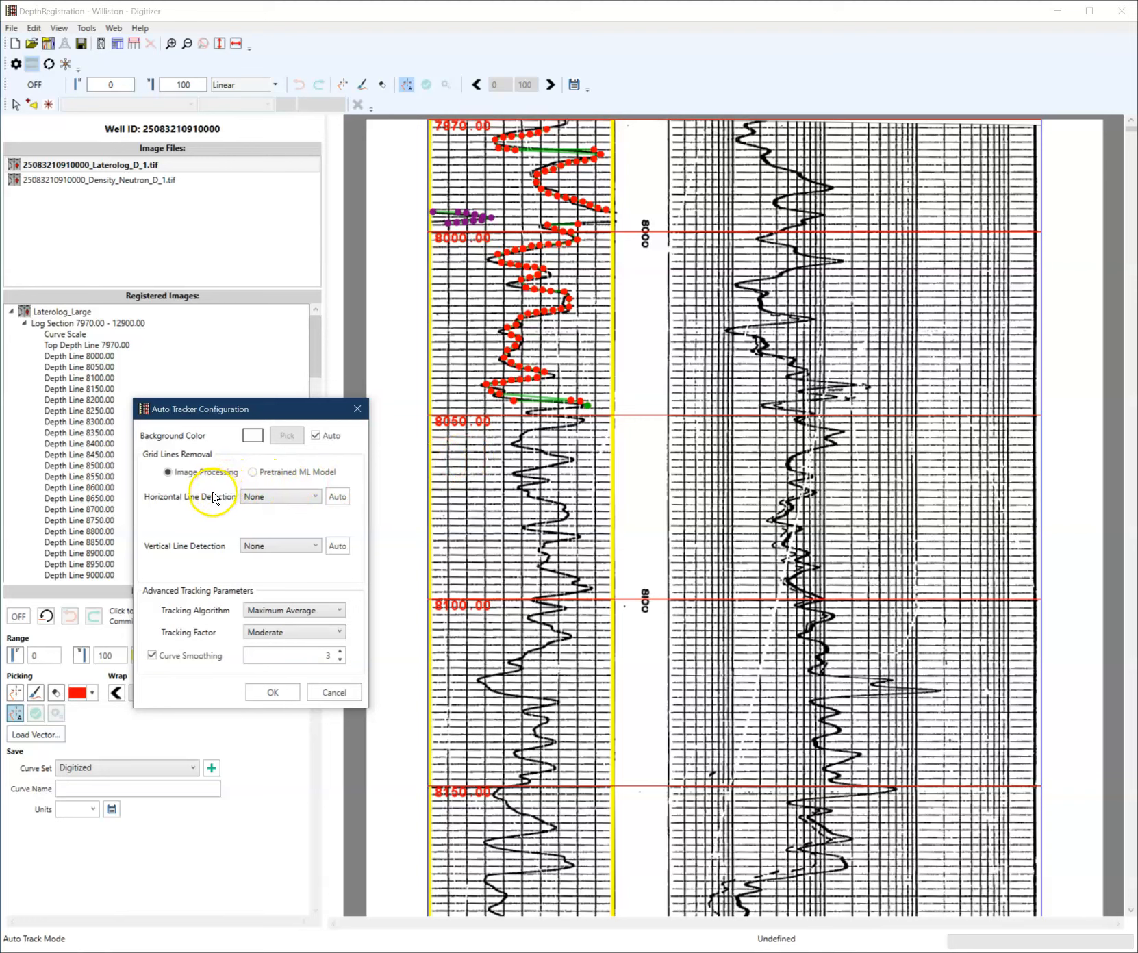
click(268, 546)
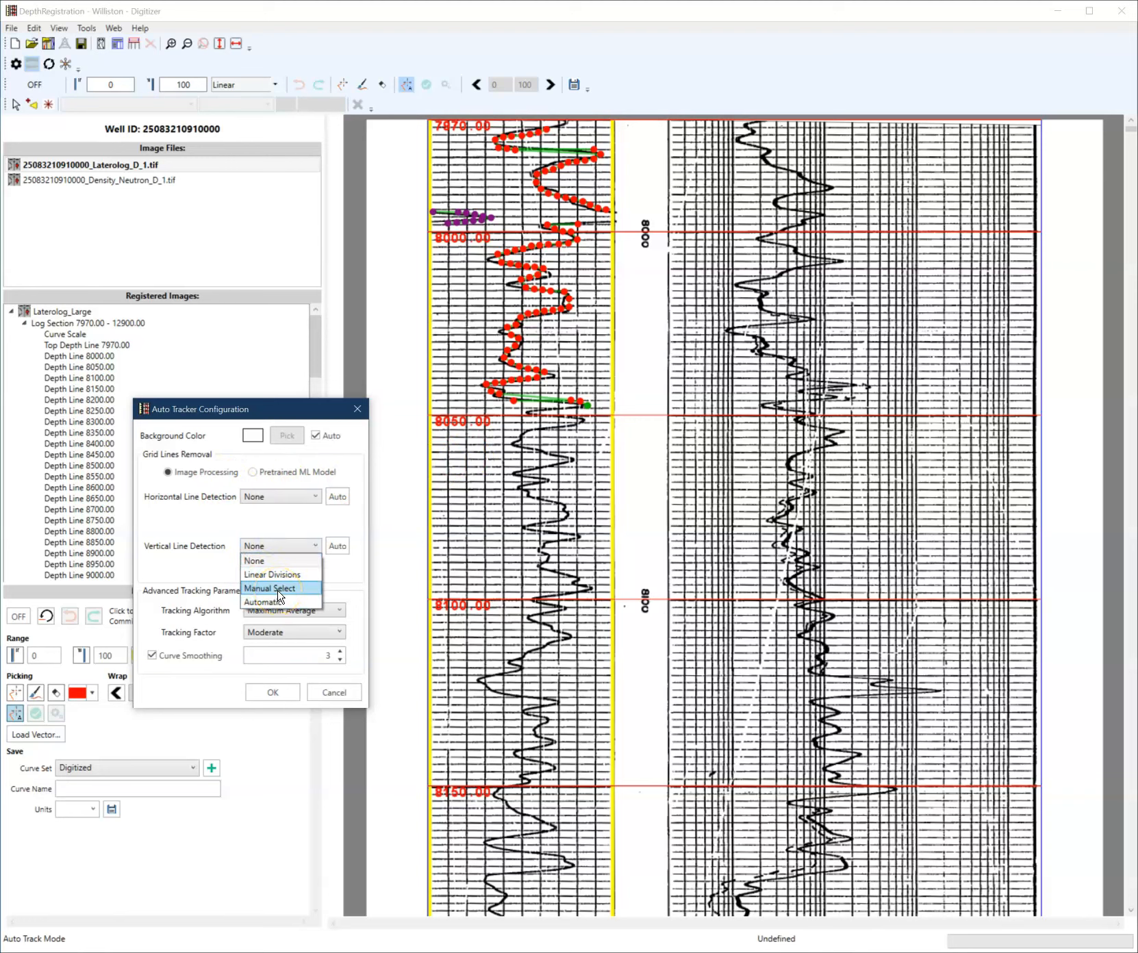
click(204, 528)
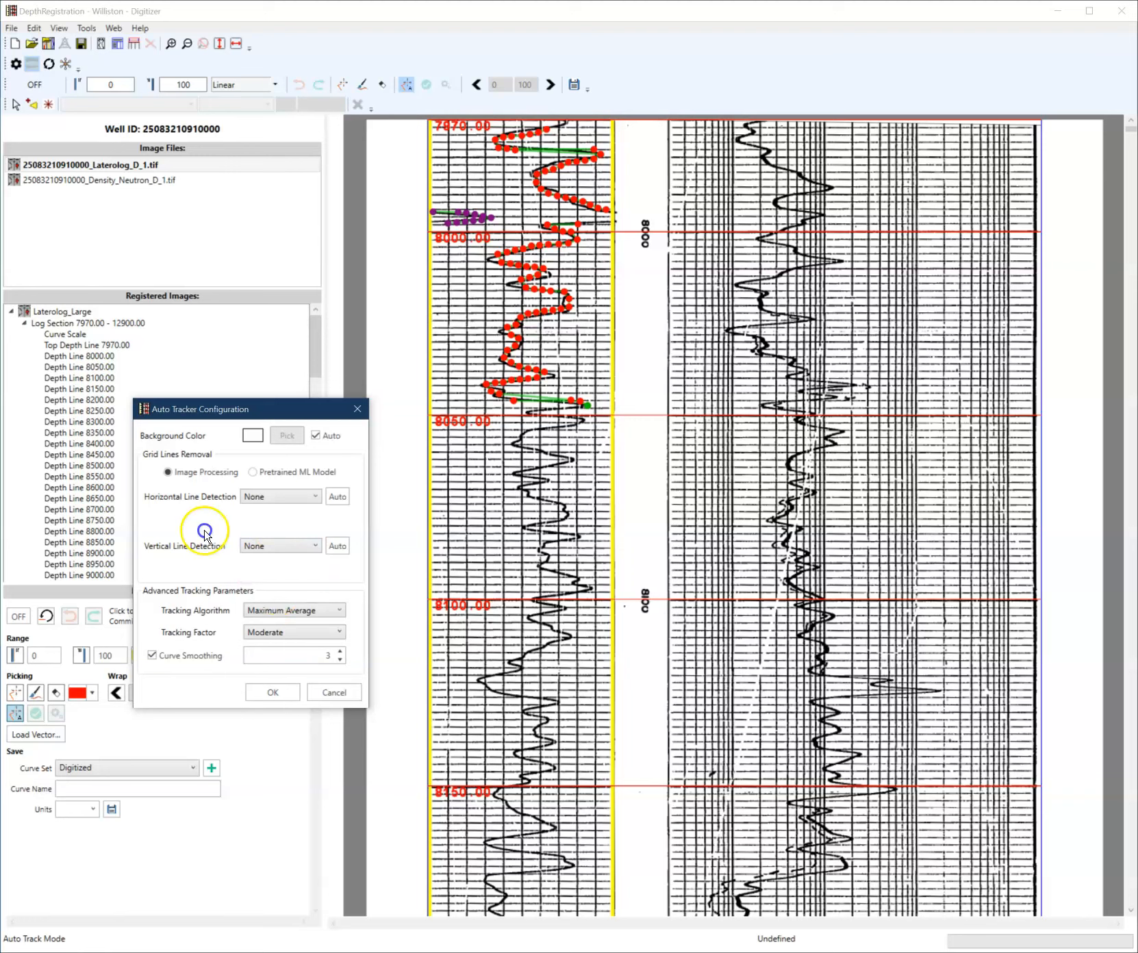
click(270, 504)
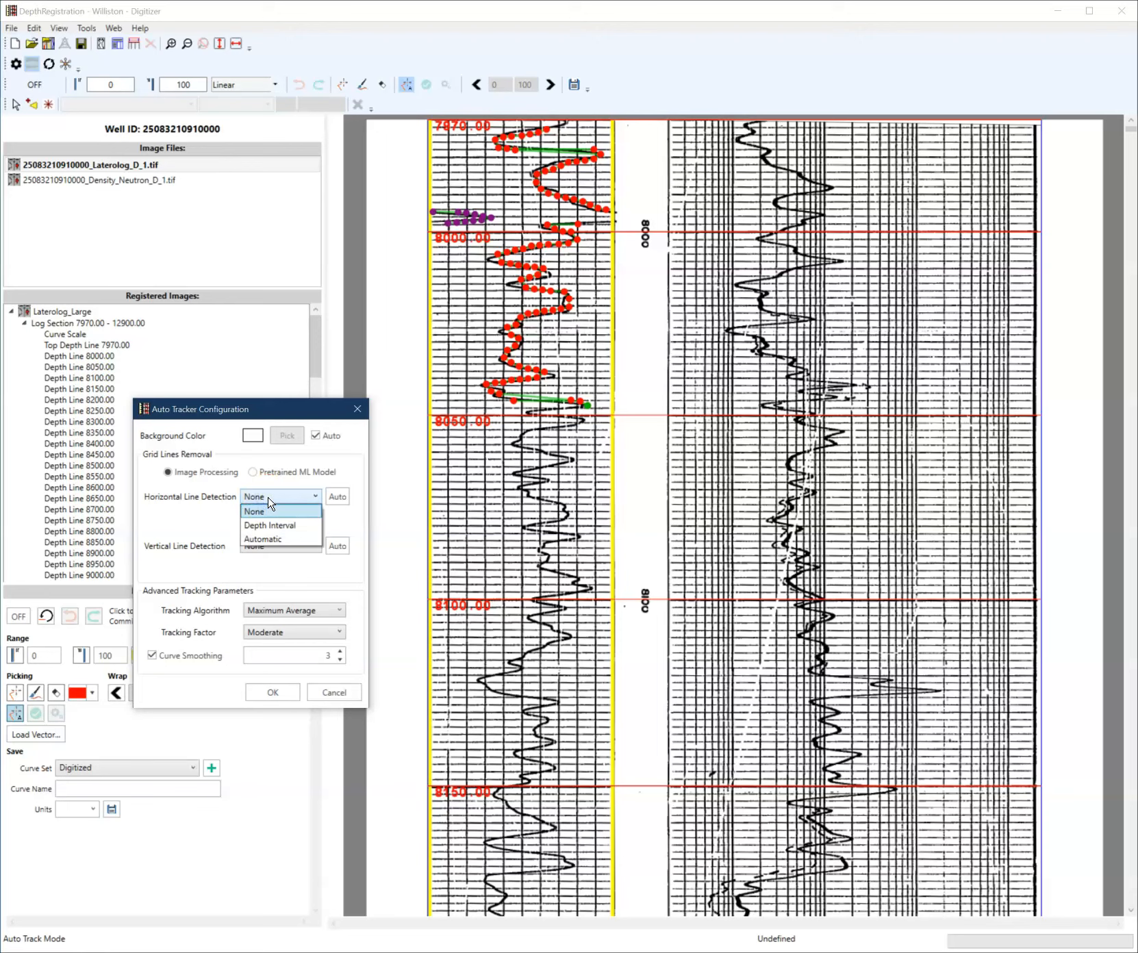
click(282, 528)
click(209, 529)
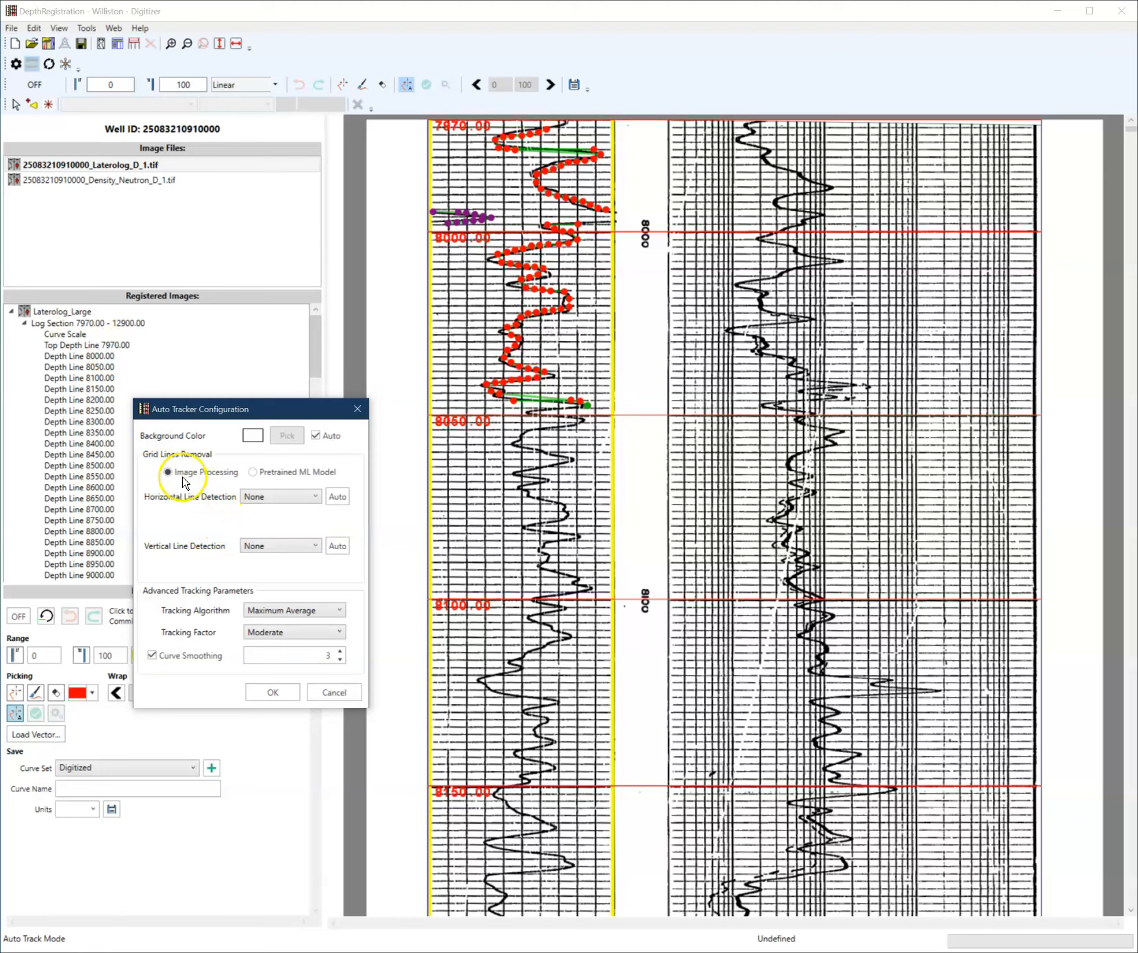
click(268, 499)
click(277, 540)
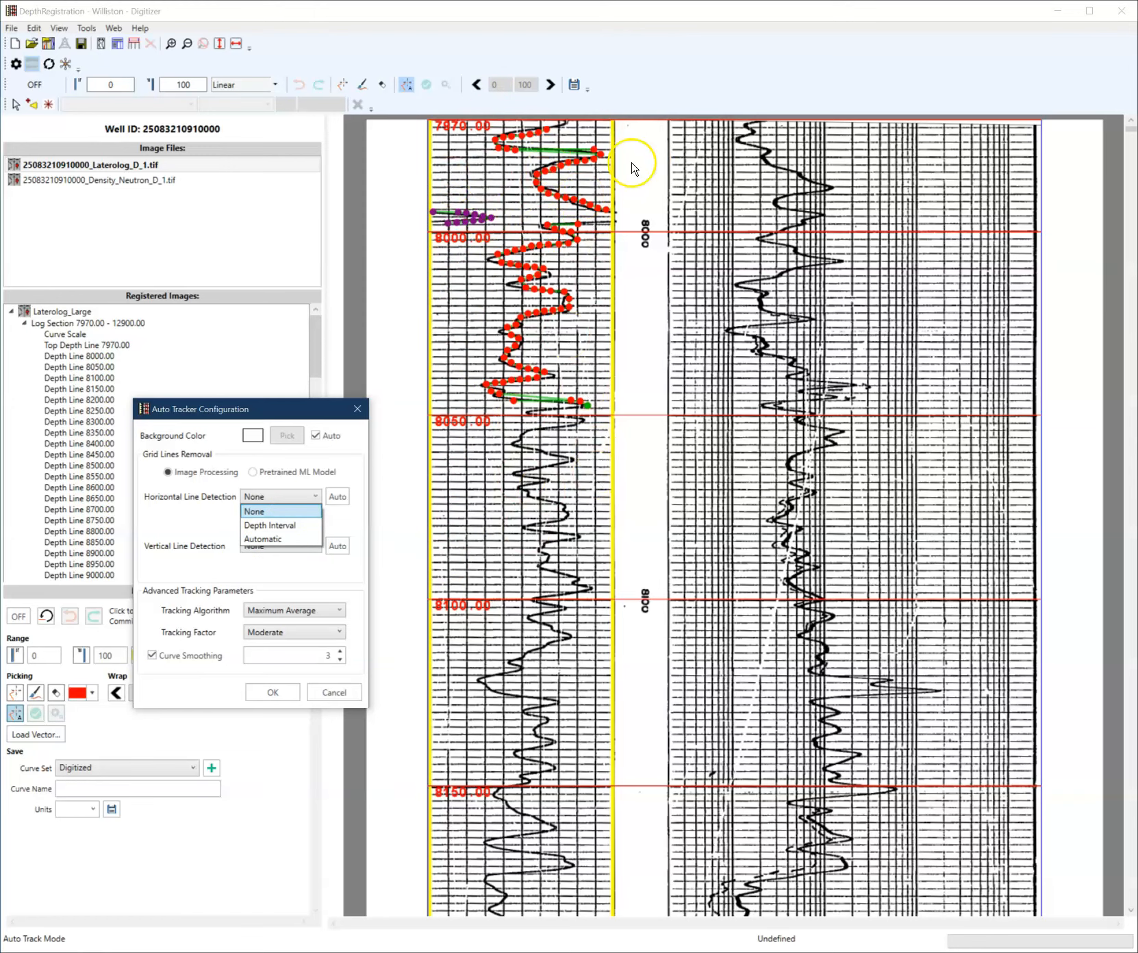
click(197, 500)
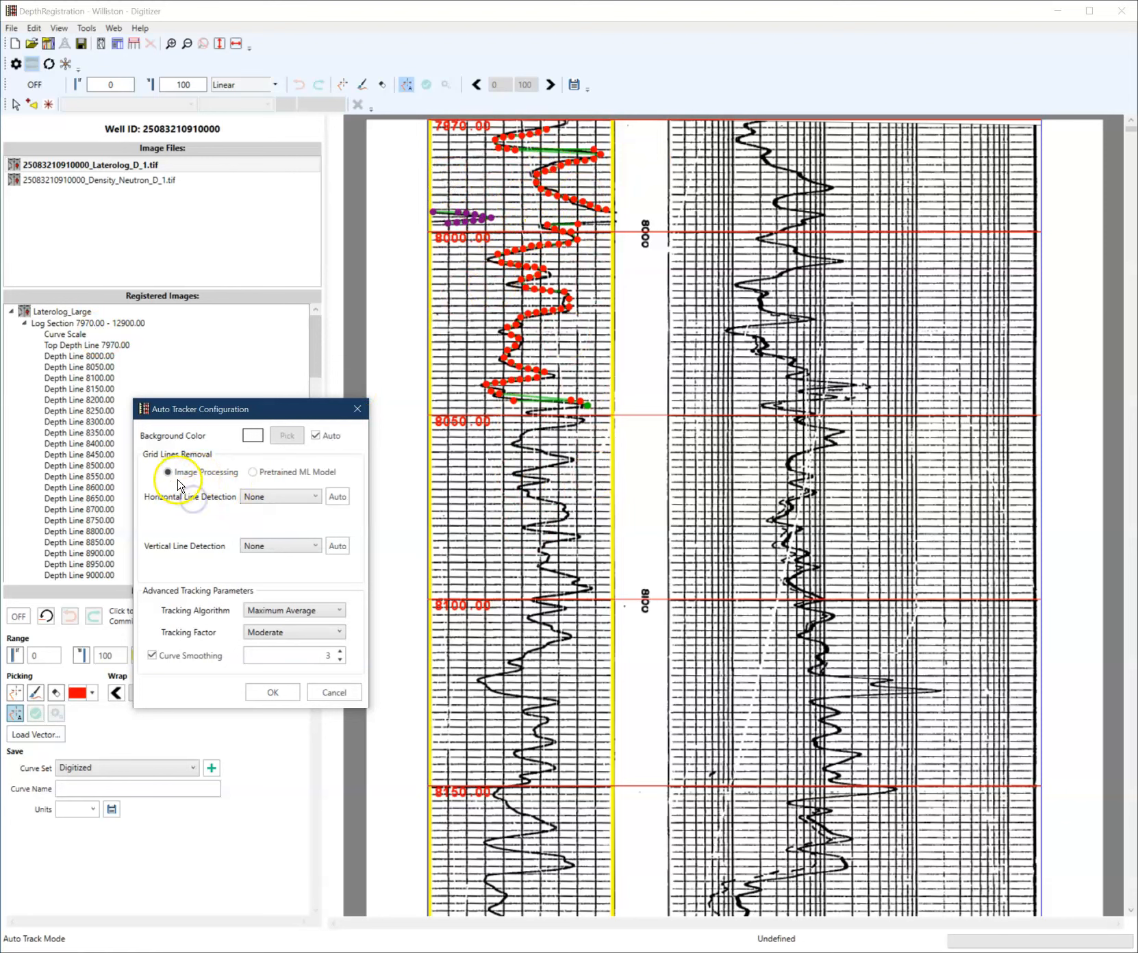
click(265, 477)
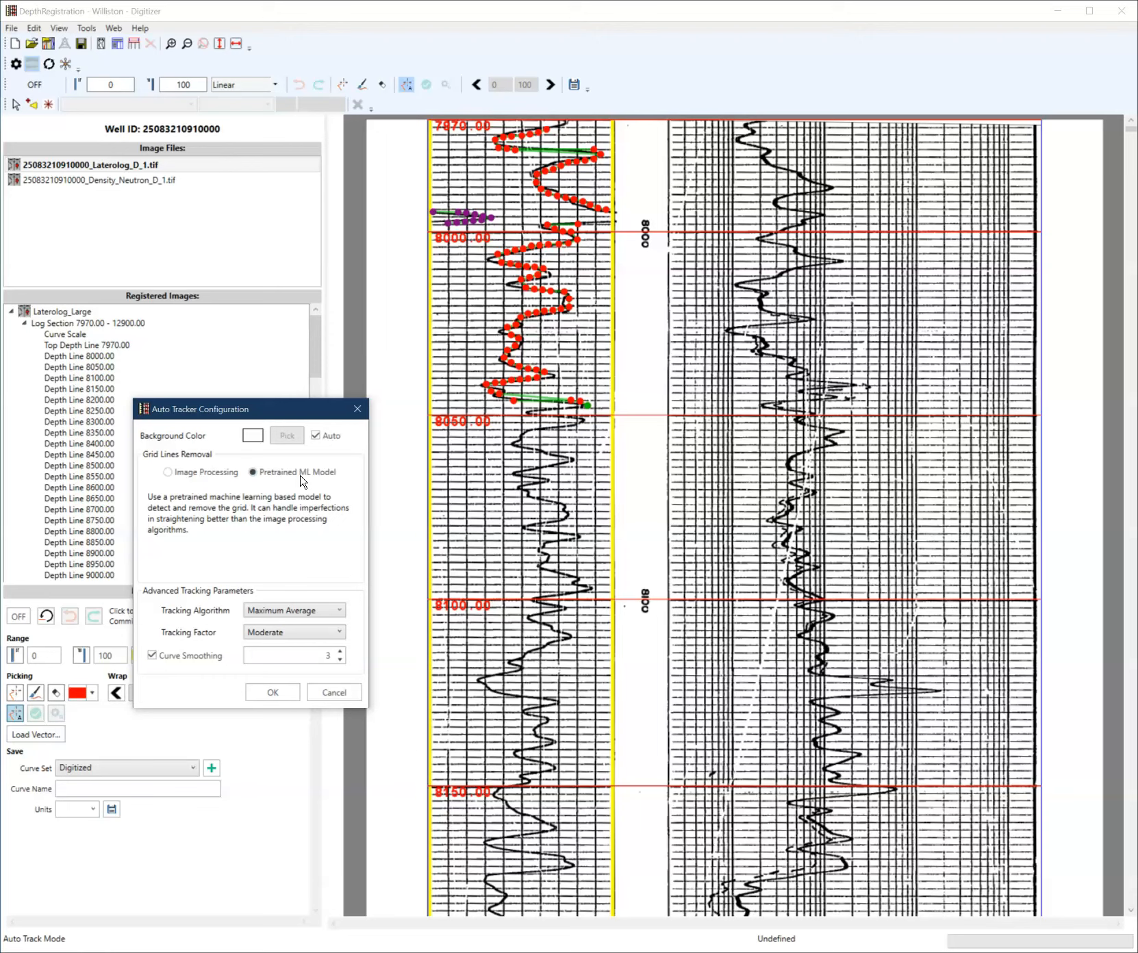
click(225, 473)
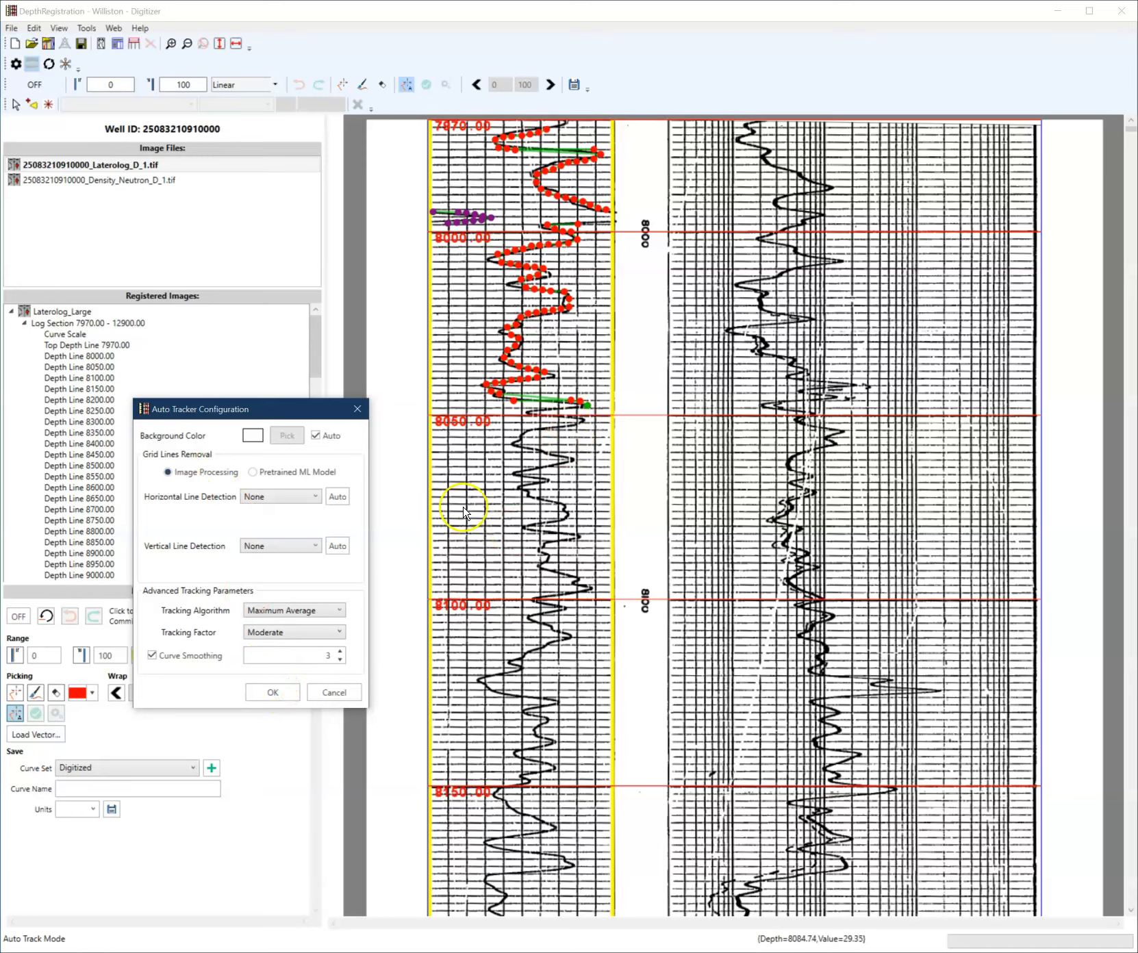
click(284, 697)
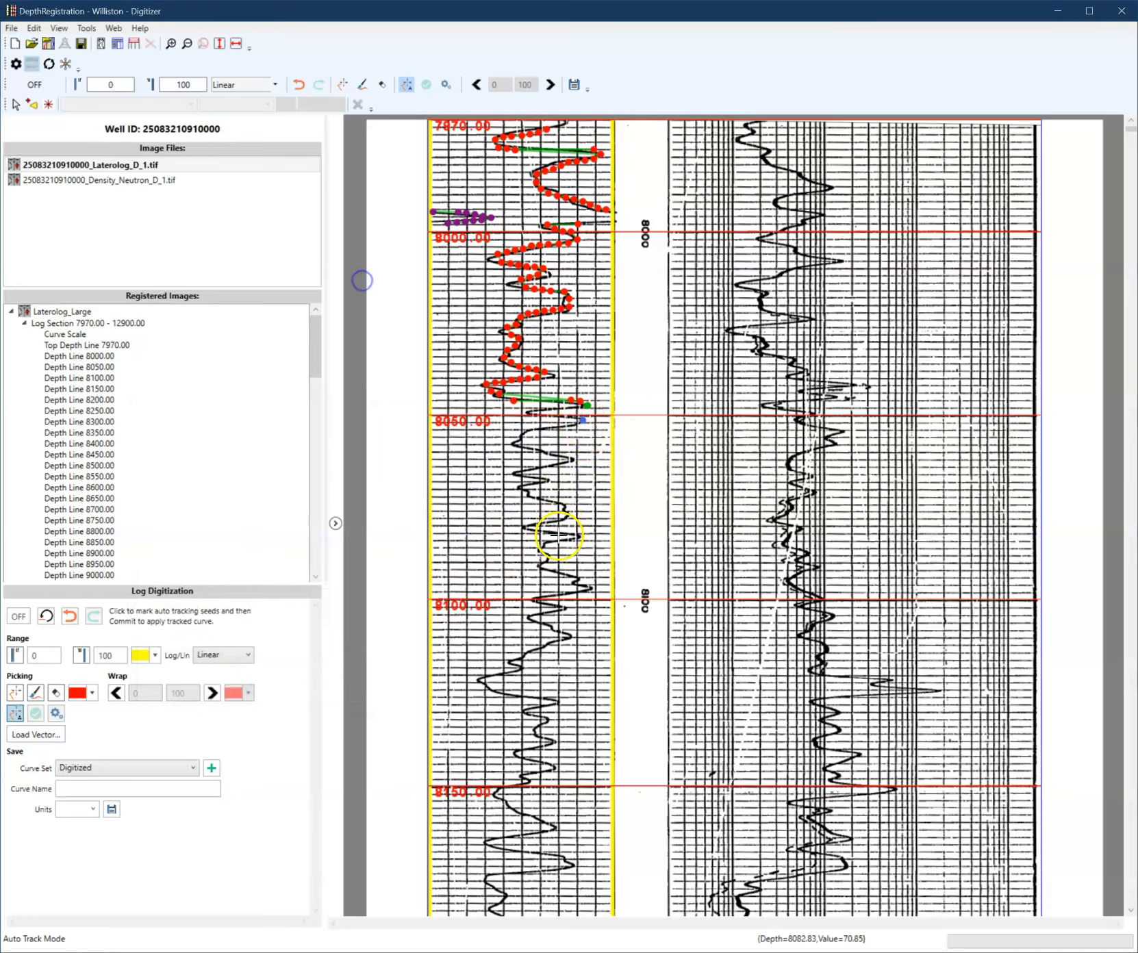
- Try auto-tracking the curve from the traced end down to a seed near 8190, then undo the tracked result
scroll(551, 537, down, 4)
click(576, 616)
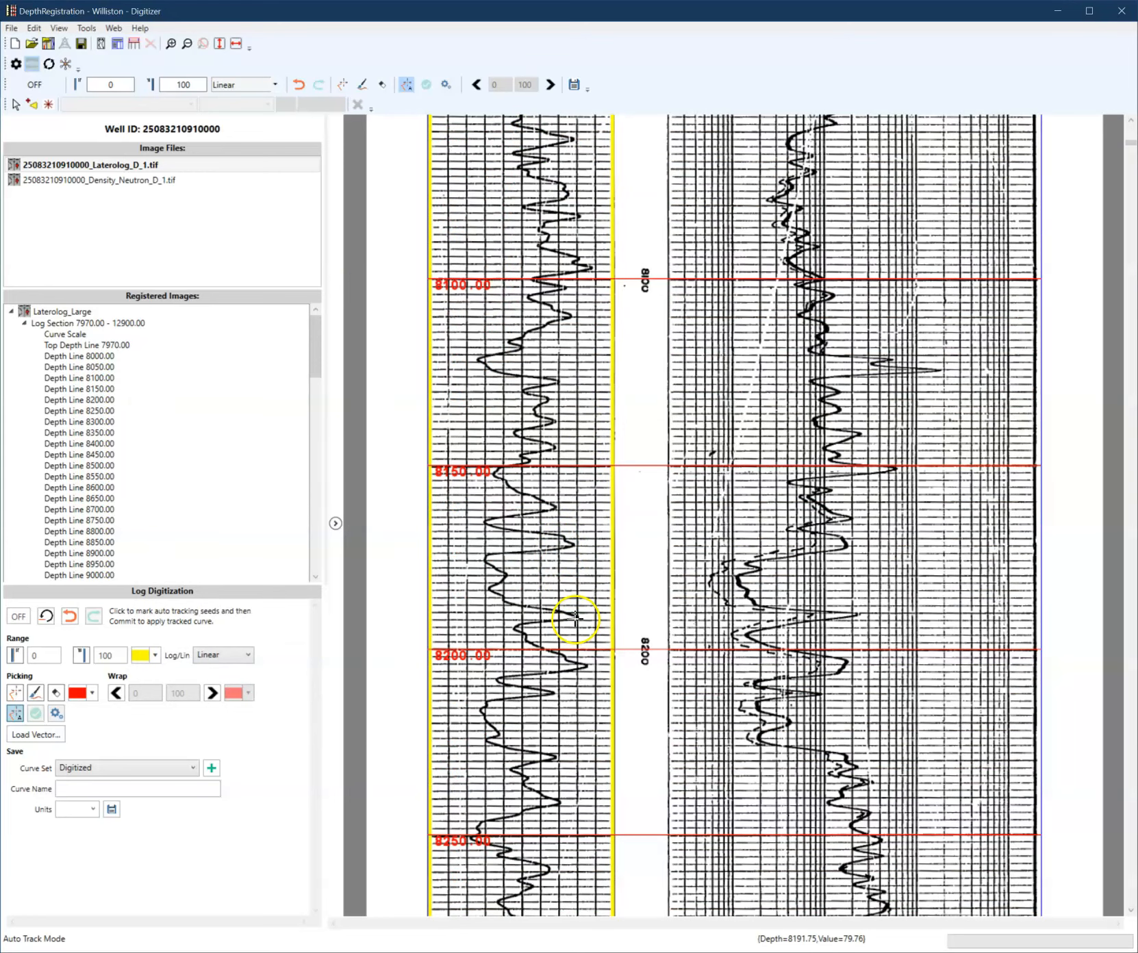
scroll(559, 651, up, 1)
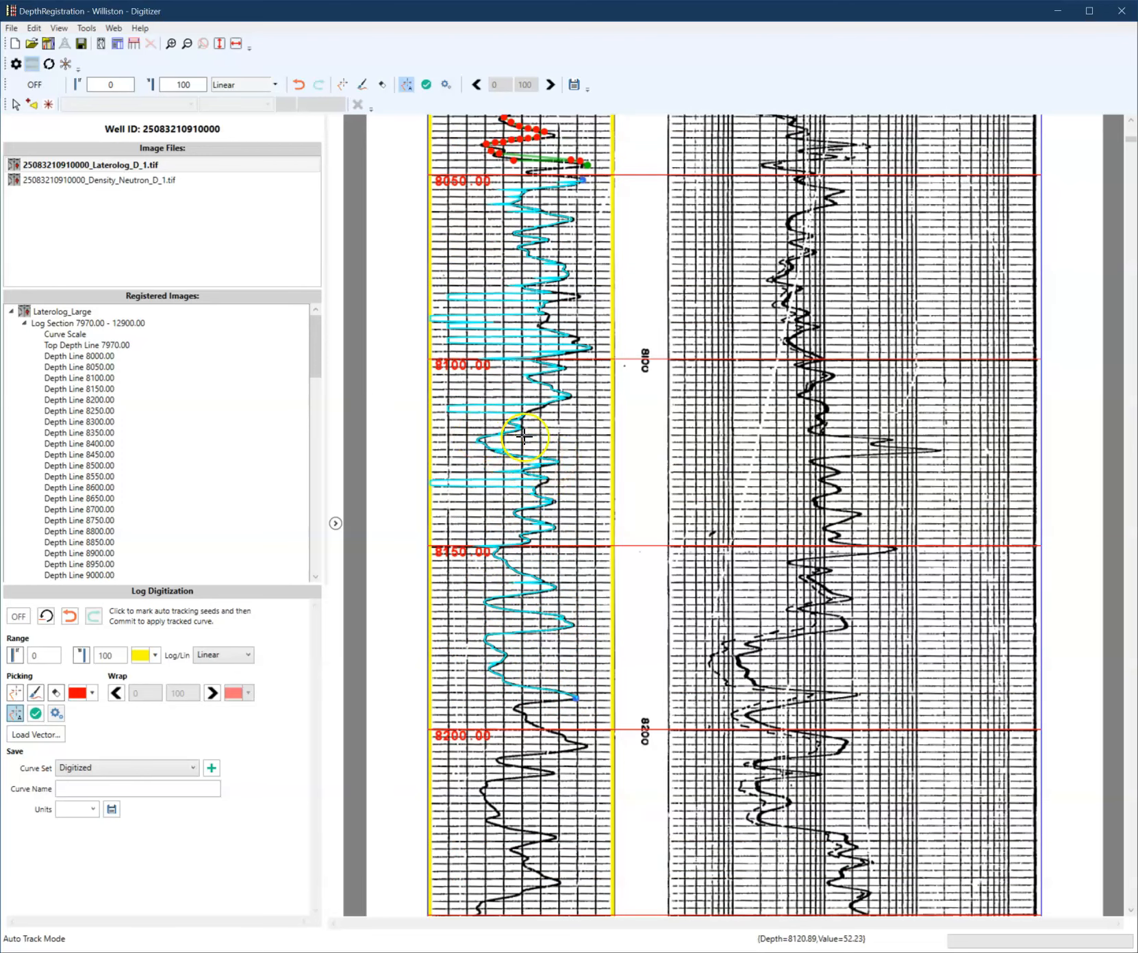
scroll(541, 431, up, 1)
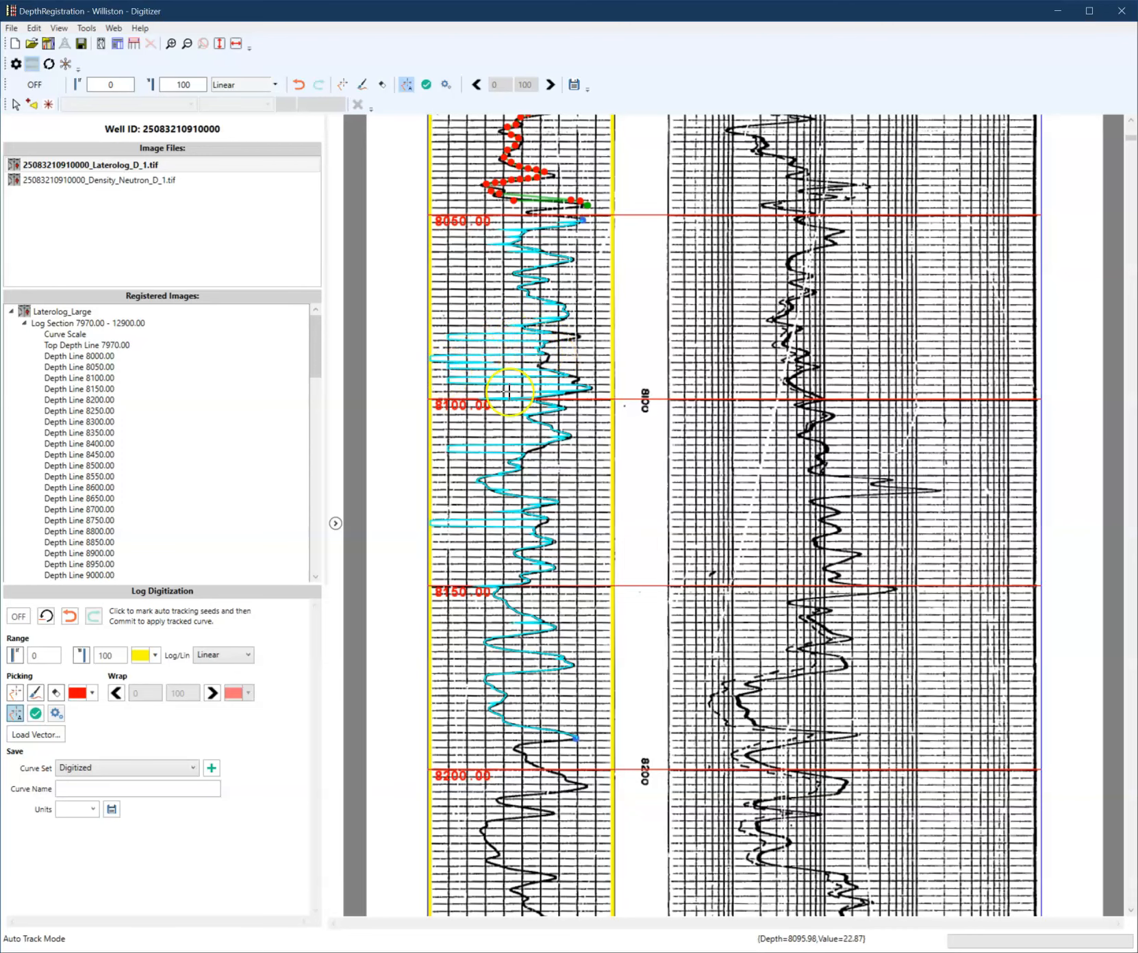
scroll(541, 524, up, 1)
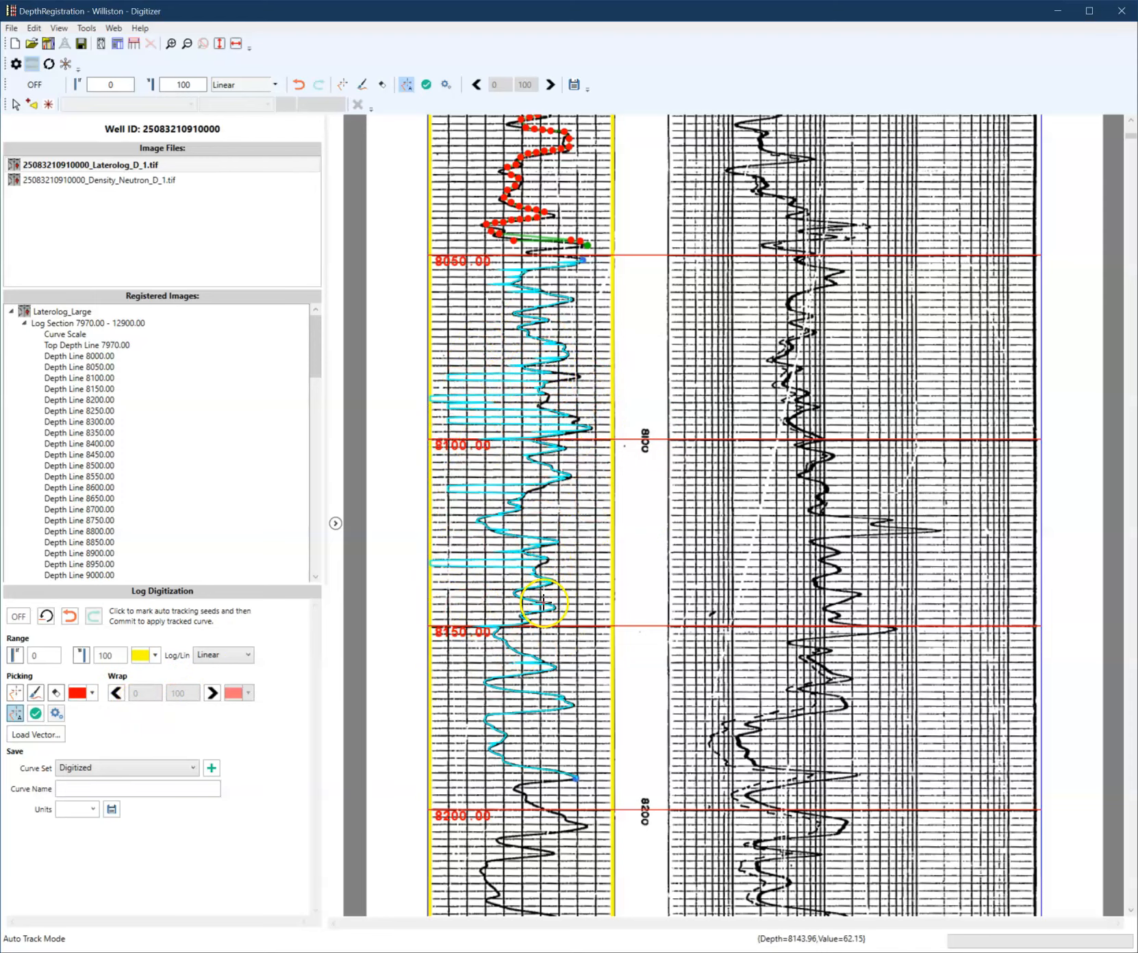
click(70, 616)
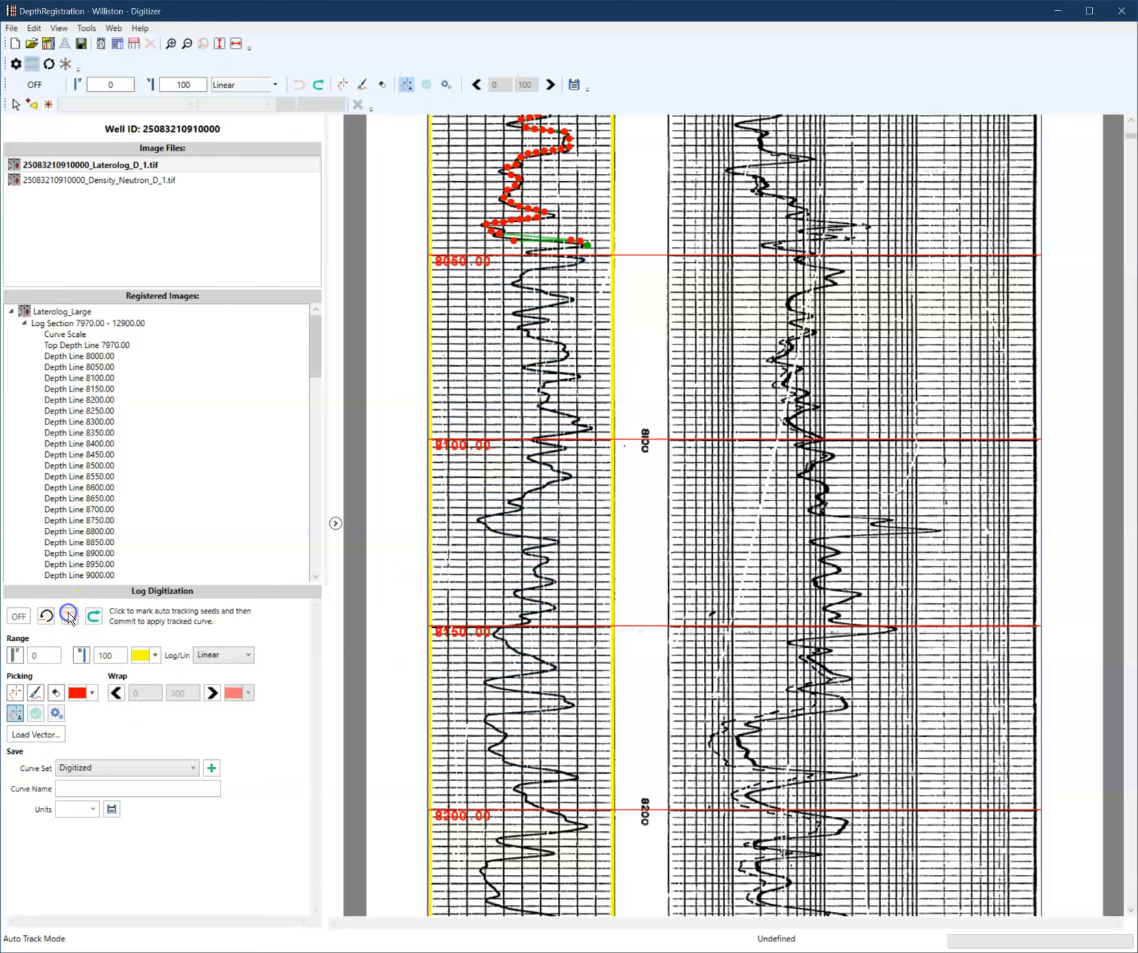
- Open the Auto Tracker Configuration, switch grid lines removal to Pretrained ML Model, and accept the settings
click(56, 713)
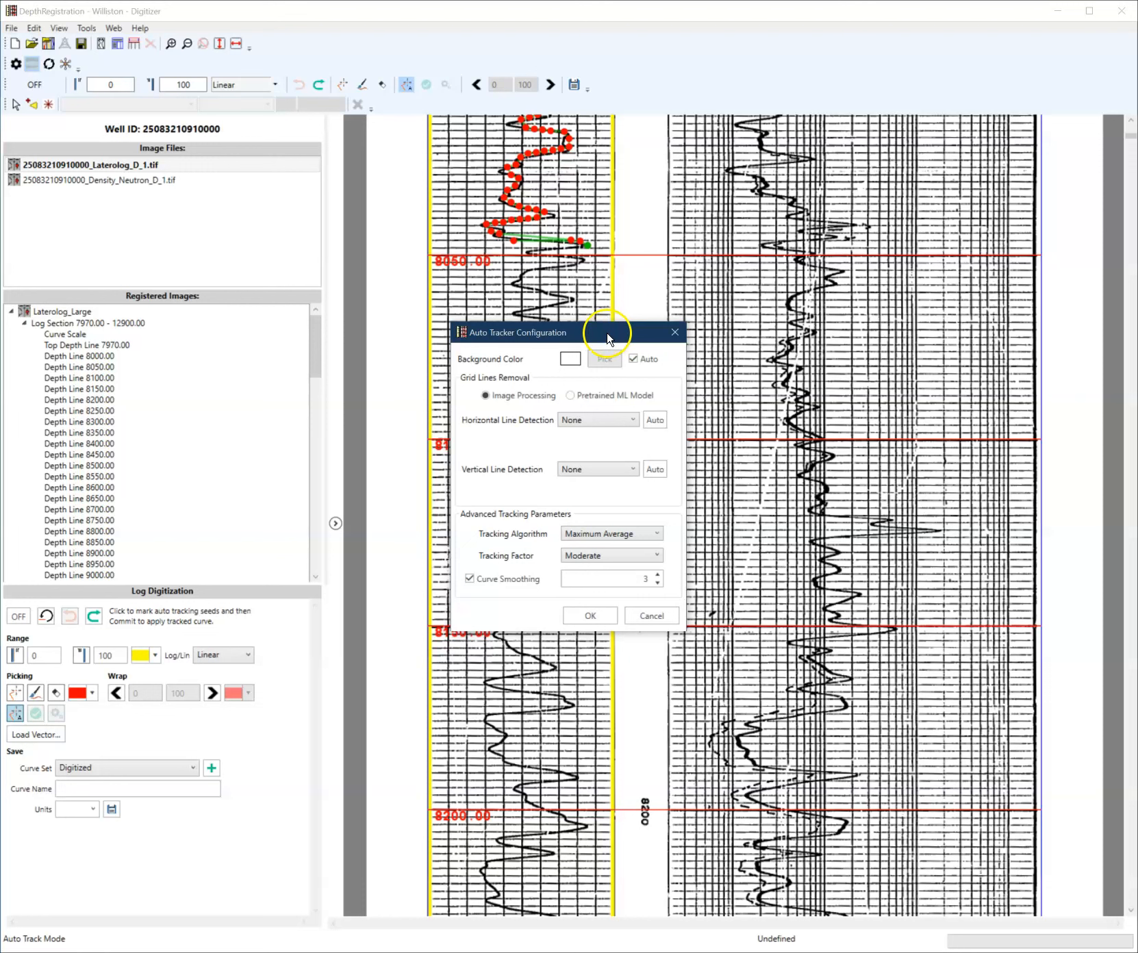
drag(529, 327, 381, 325)
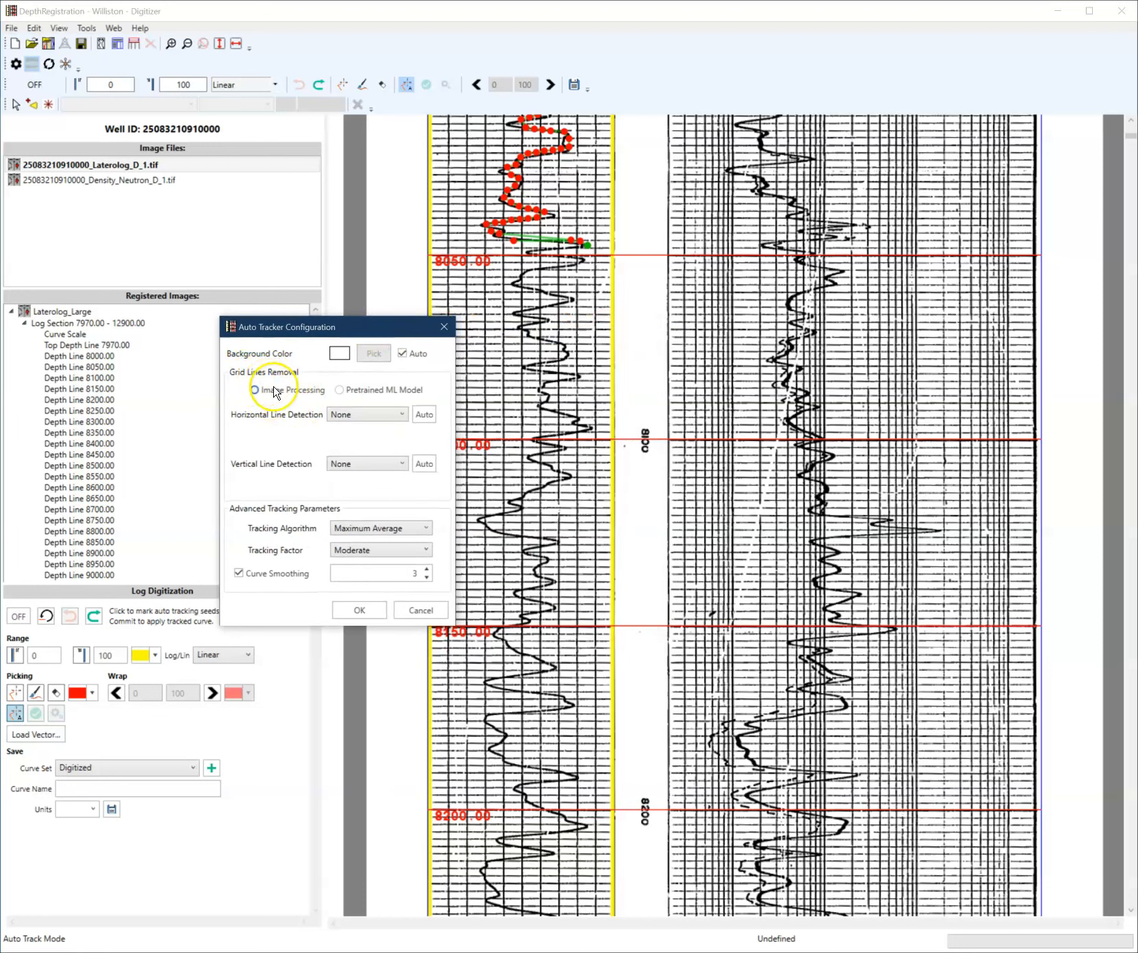
click(353, 389)
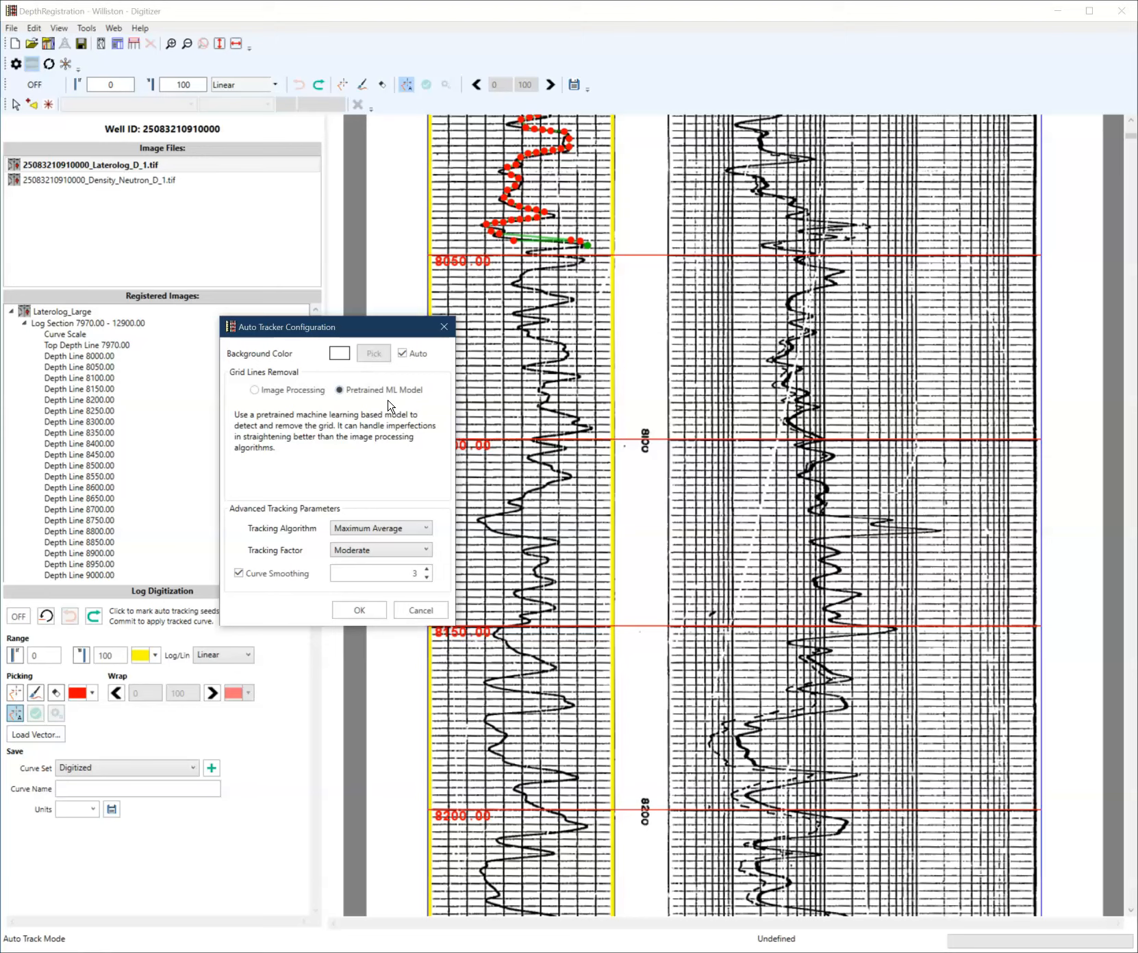
click(379, 402)
click(358, 611)
click(375, 607)
- Auto-track the curve by placing seeds from the traced end down past 8200, then scroll to review the tracked section
click(583, 260)
scroll(562, 505, down, 5)
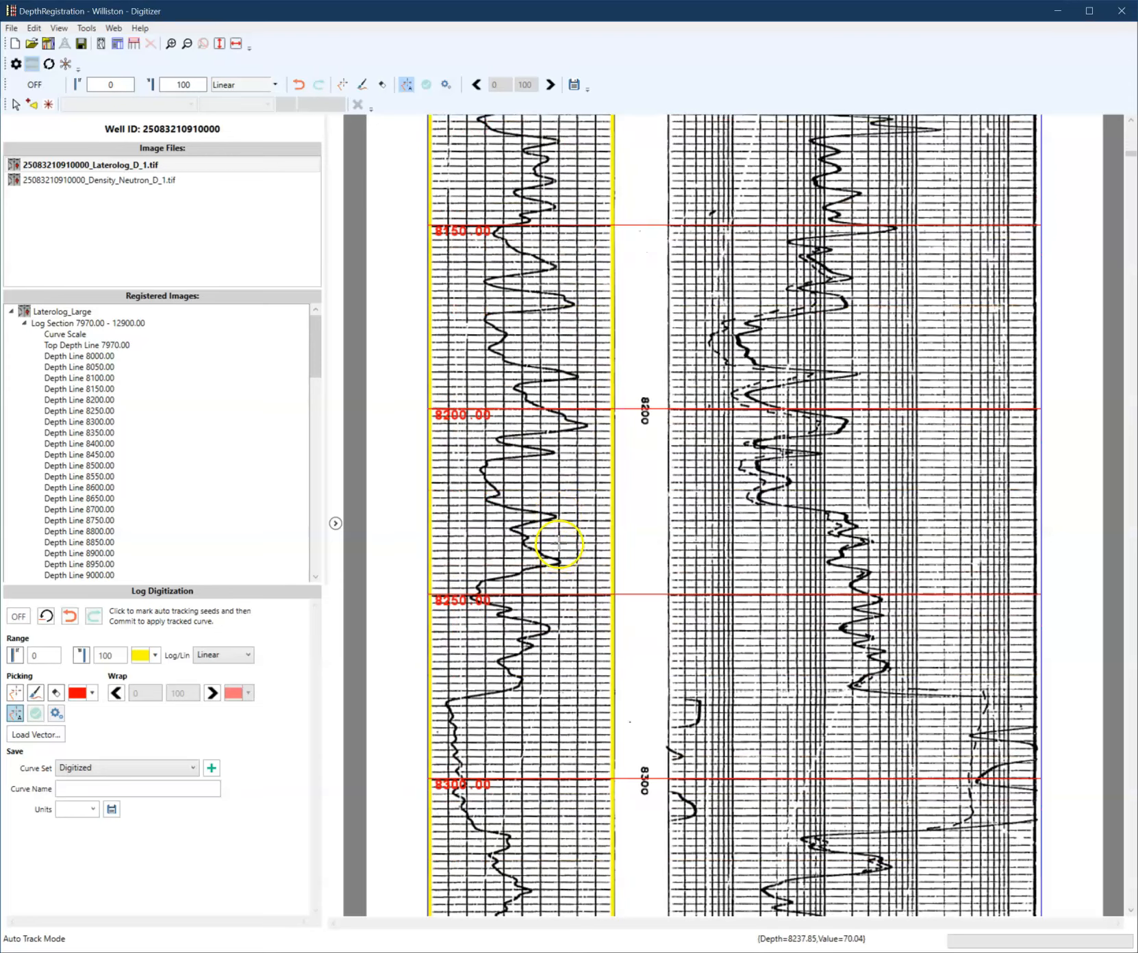
click(556, 563)
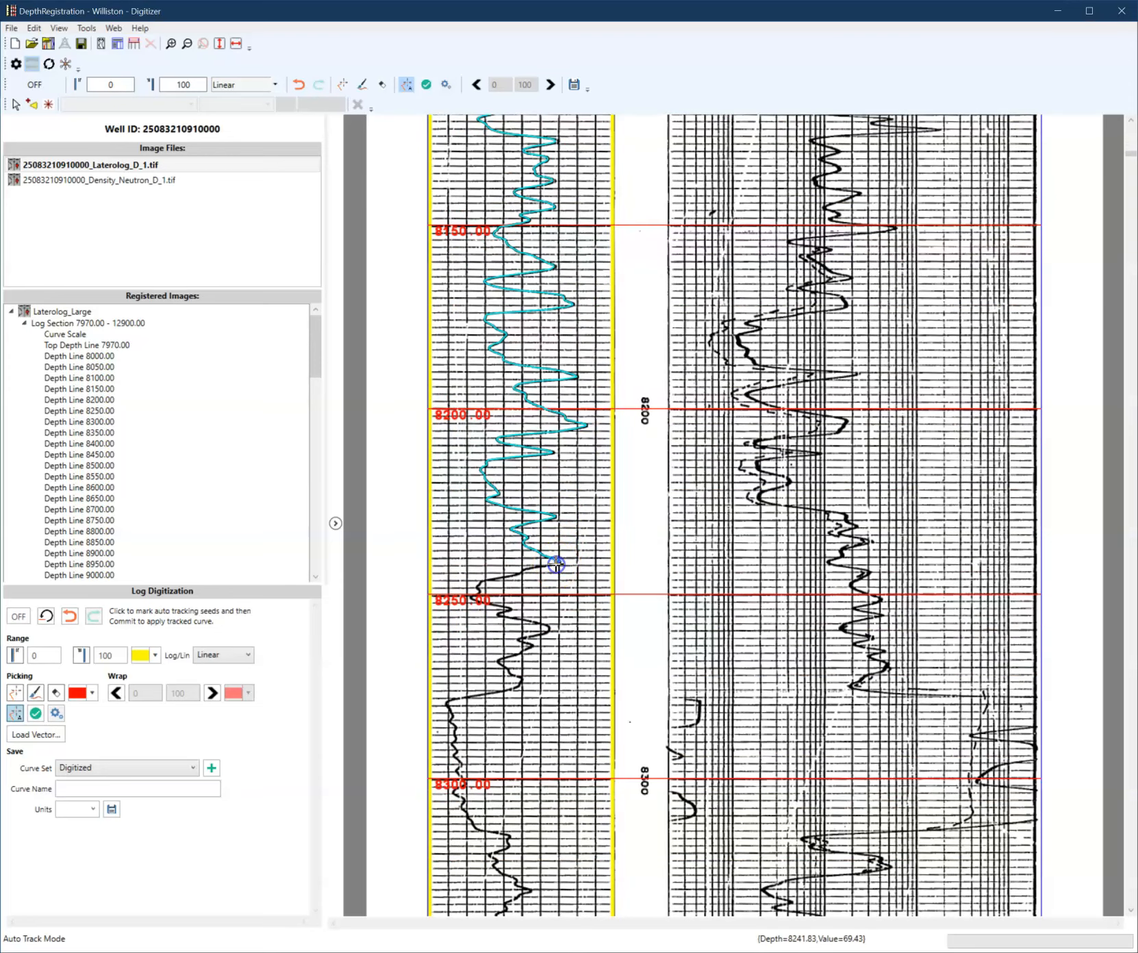
click(540, 479)
click(77, 619)
scroll(560, 445, up, 2)
scroll(559, 448, up, 1)
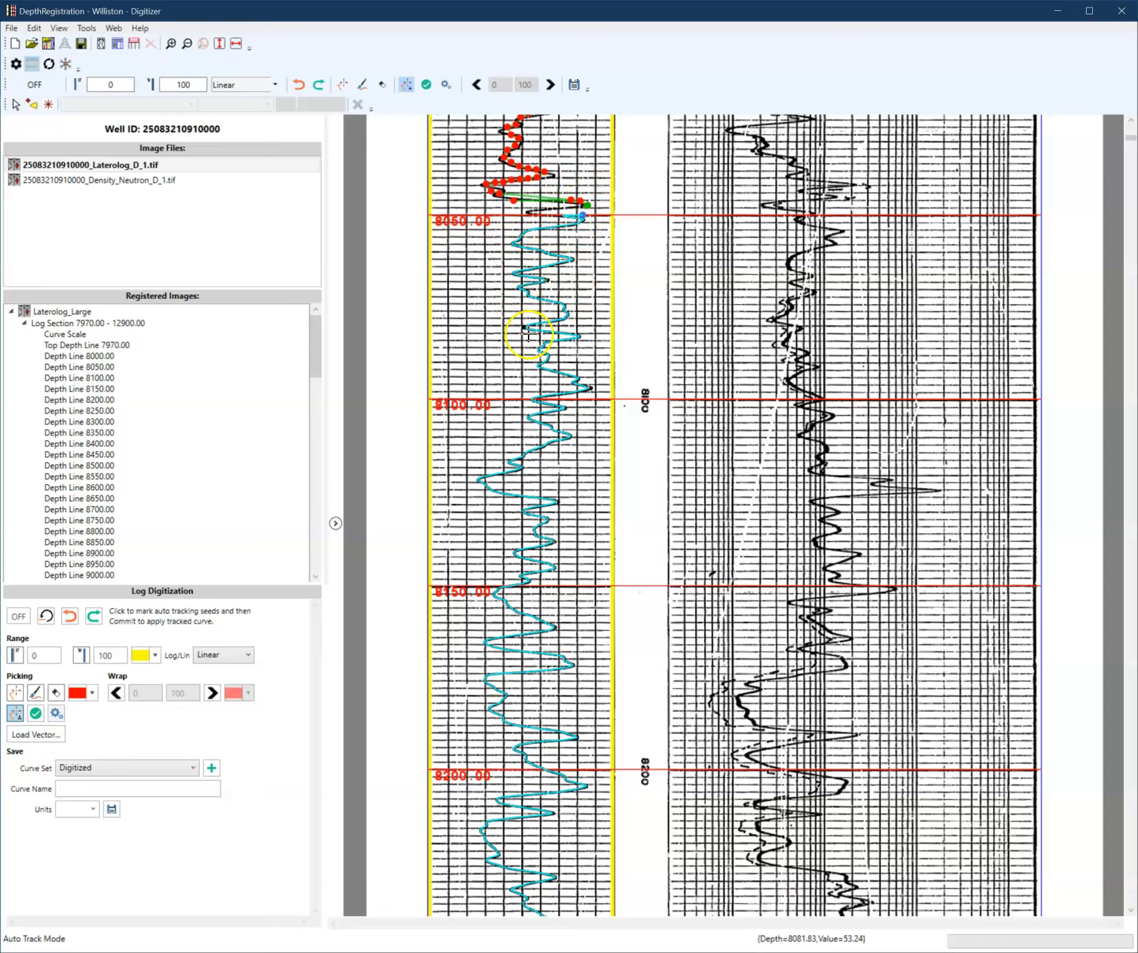
scroll(532, 534, down, 2)
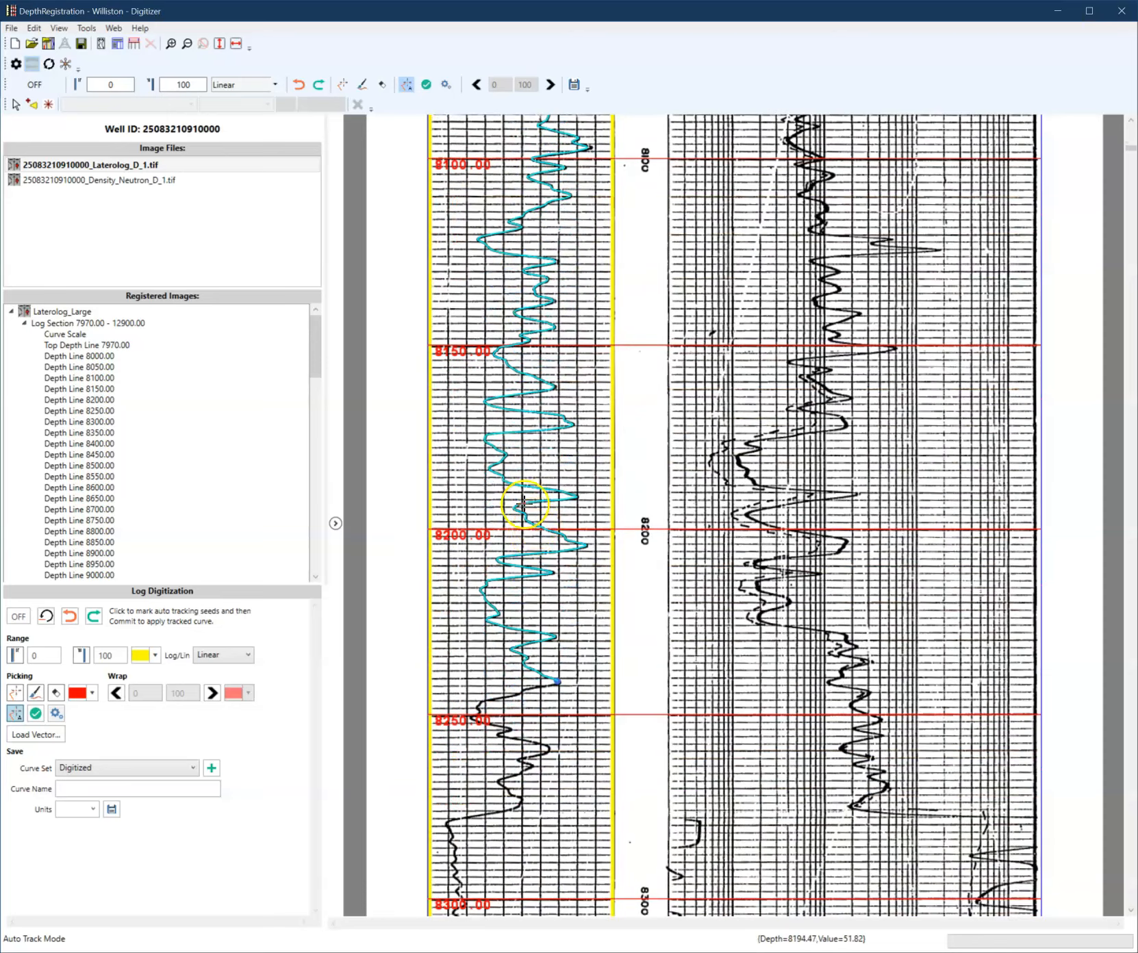
scroll(524, 541, down, 5)
scroll(518, 550, down, 1)
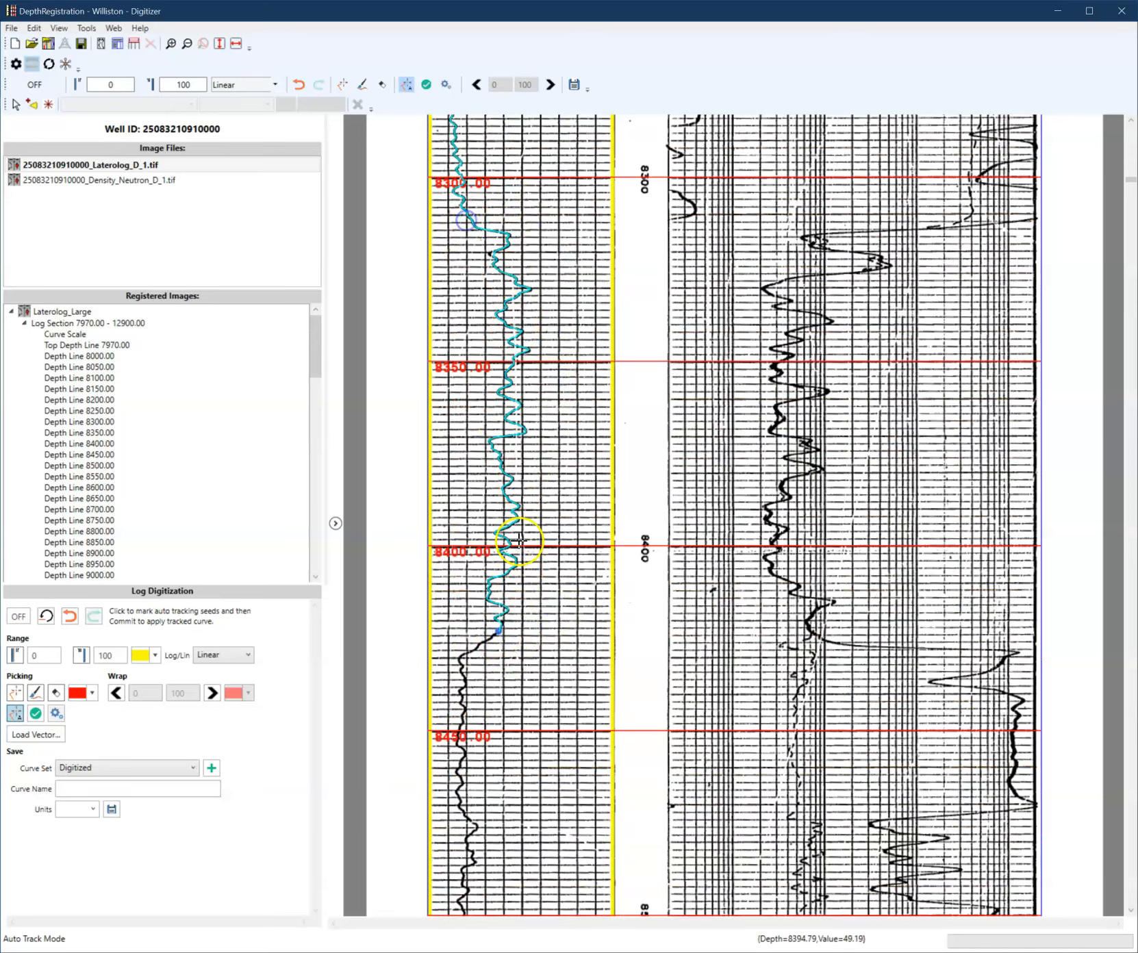
scroll(520, 603, down, 3)
- Extend the auto-tracking to the bottom of the log near 12890 and add a seed near 12398 to bridge the gap
drag(1129, 199, 1096, 877)
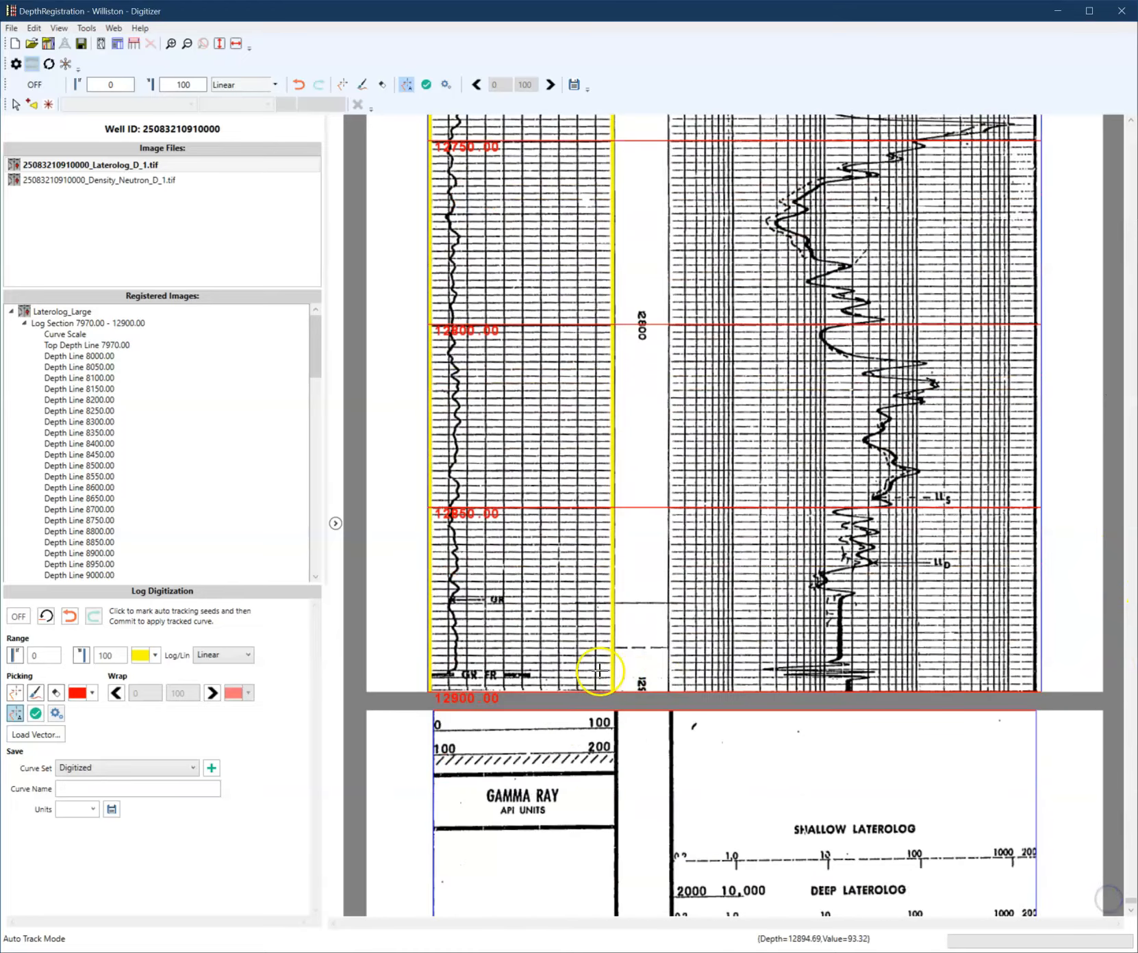
click(472, 634)
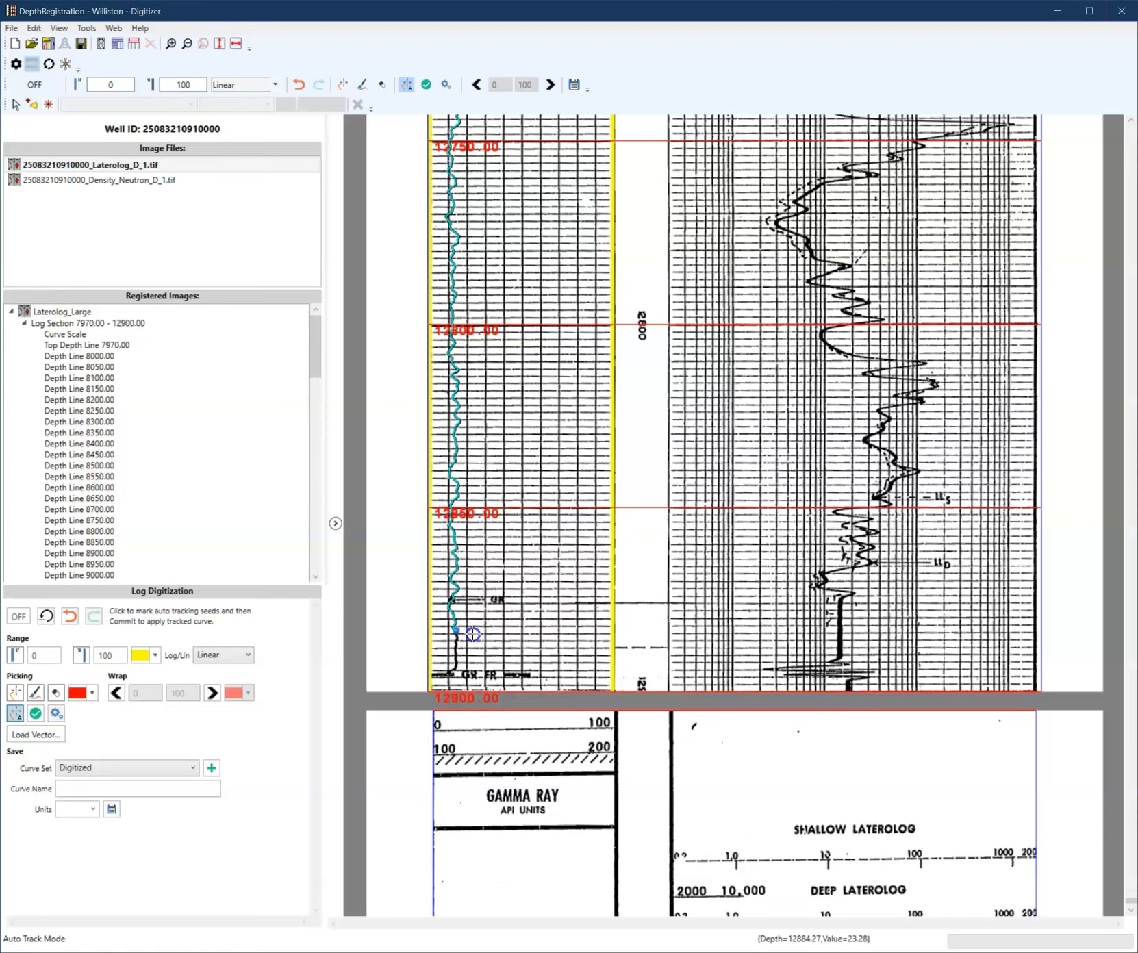
scroll(486, 620, up, 3)
scroll(492, 611, up, 15)
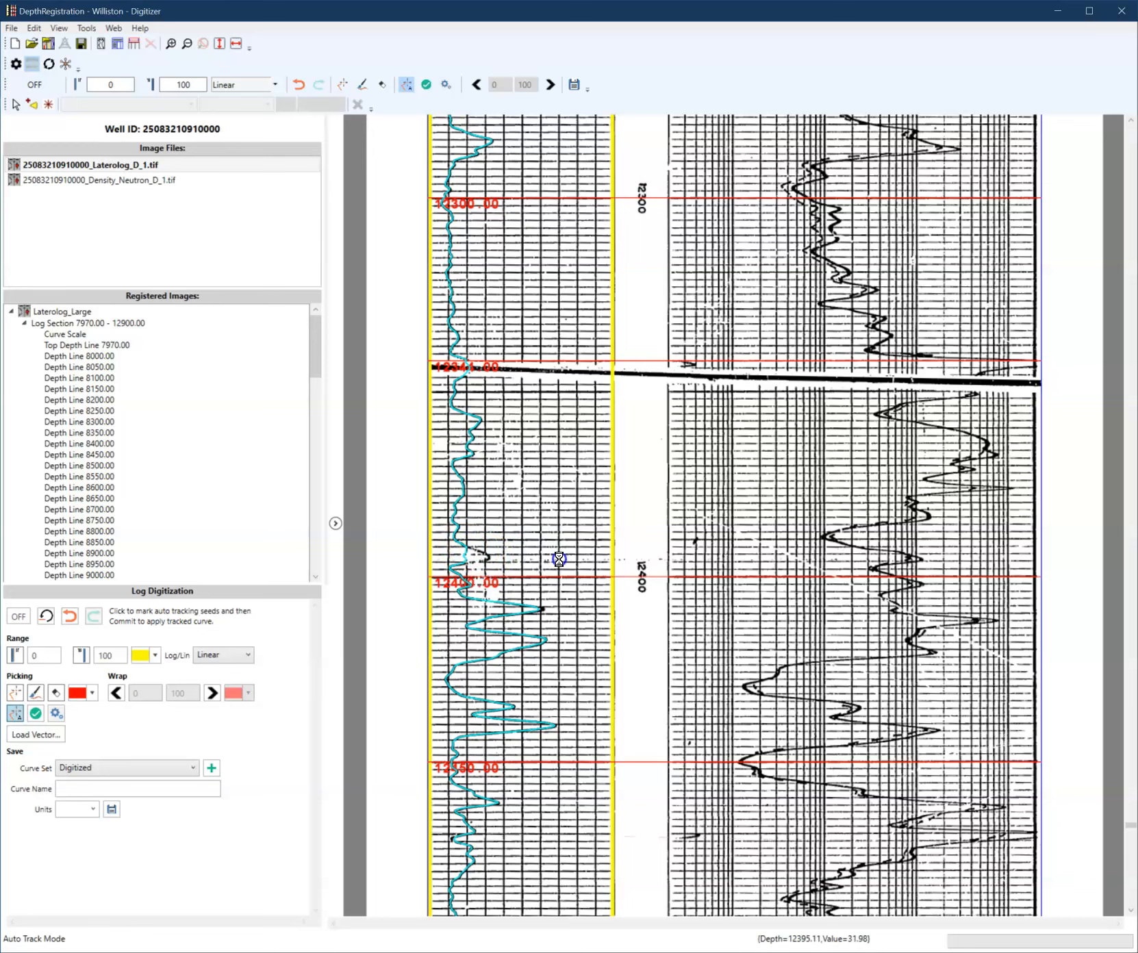
click(462, 568)
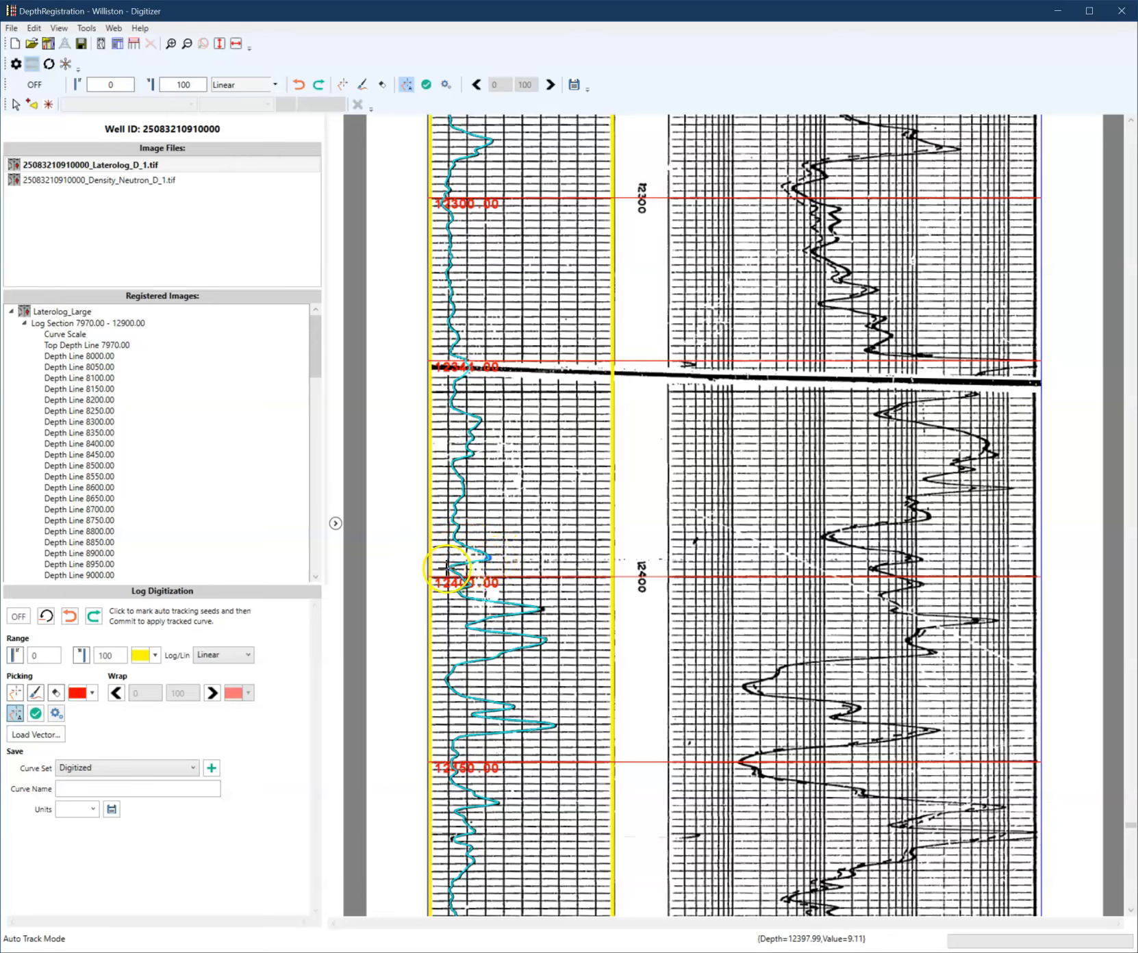
- Scroll up through the log to inspect the auto-tracked curve for mistracked sections
scroll(544, 546, up, 10)
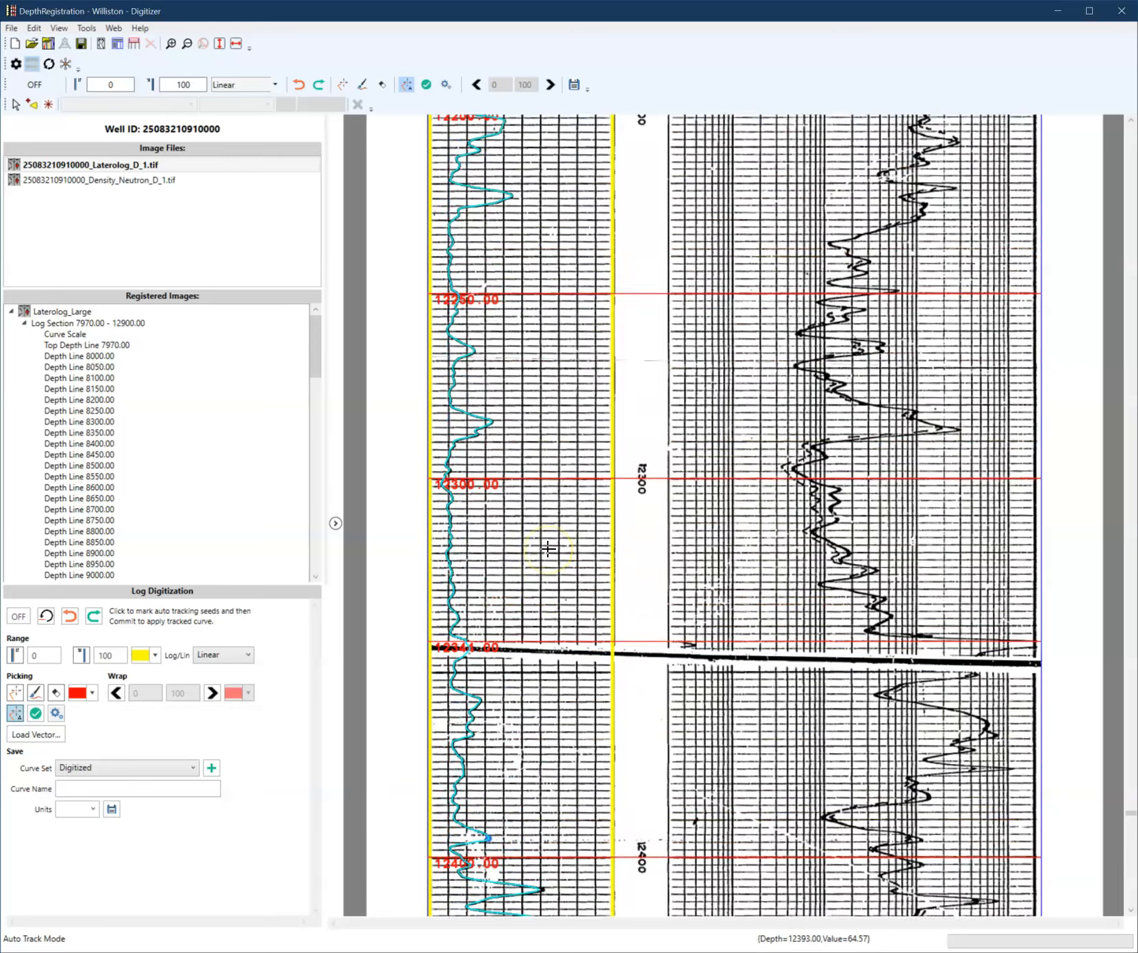
scroll(548, 549, up, 15)
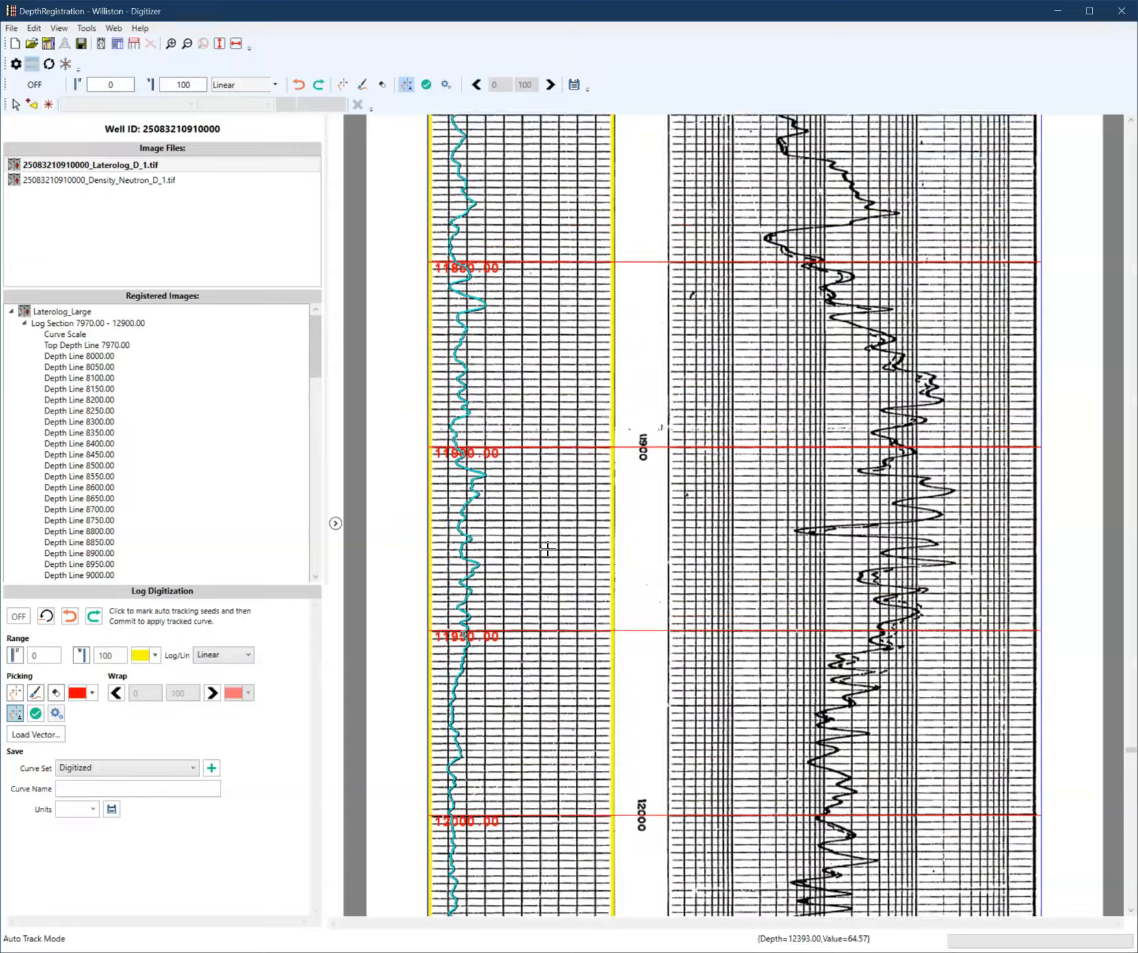
scroll(548, 549, up, 12)
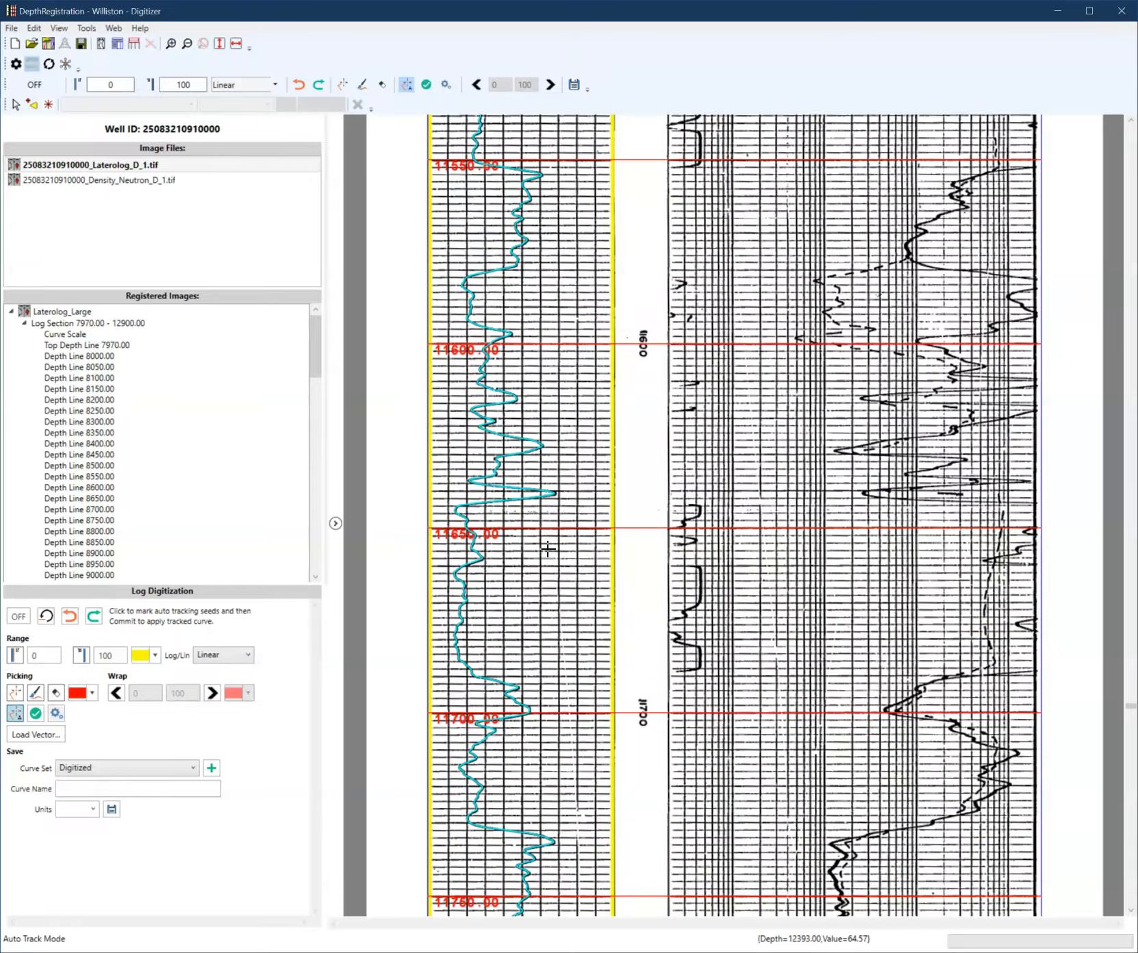
scroll(548, 549, up, 10)
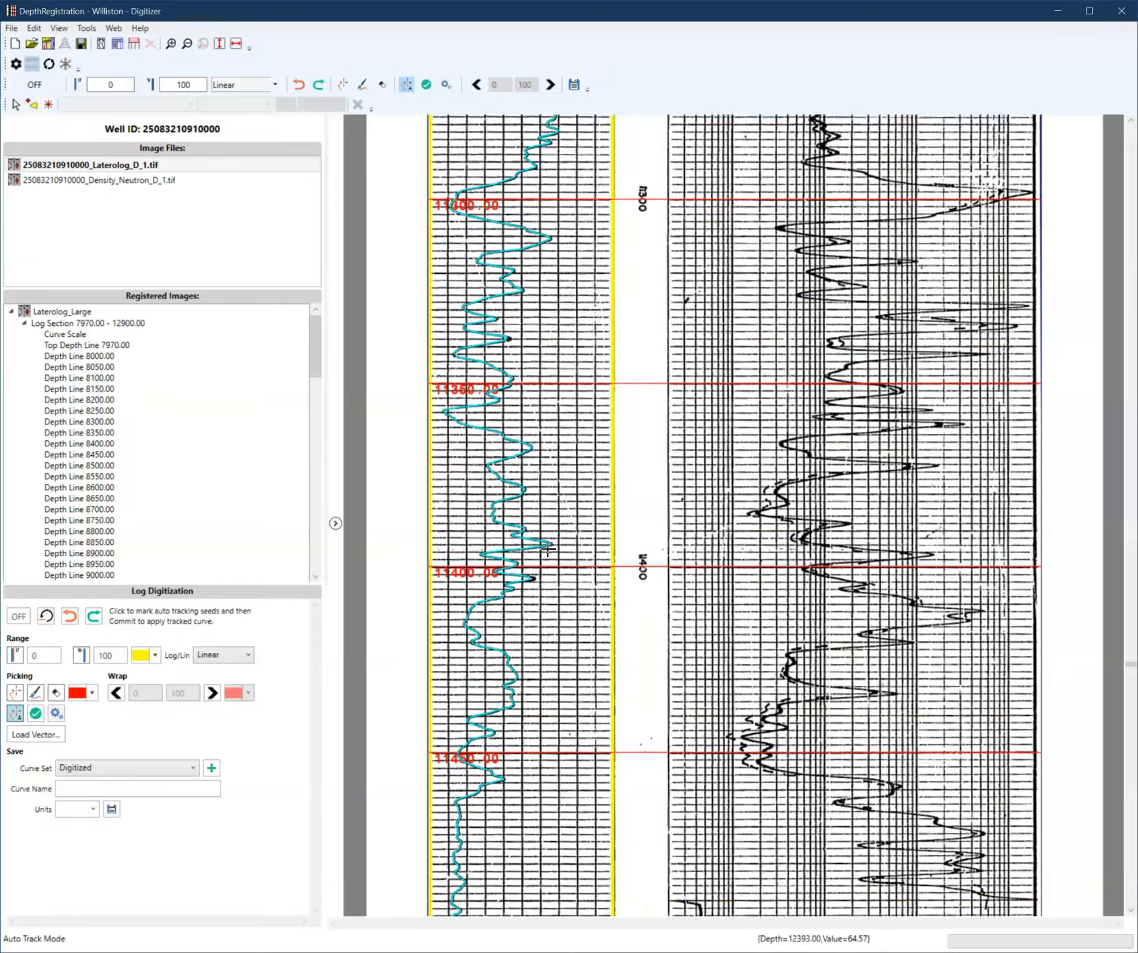
scroll(548, 549, up, 12)
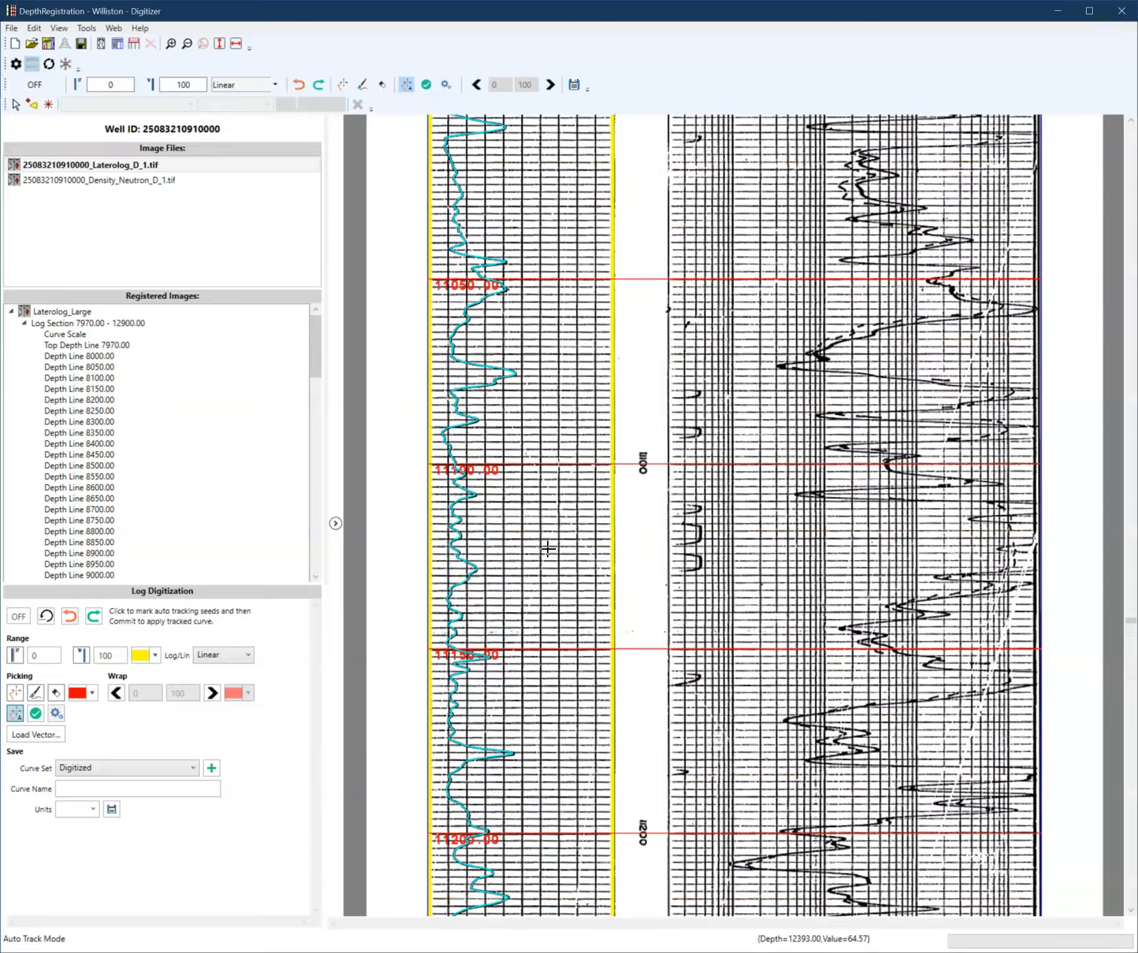
scroll(548, 548, up, 14)
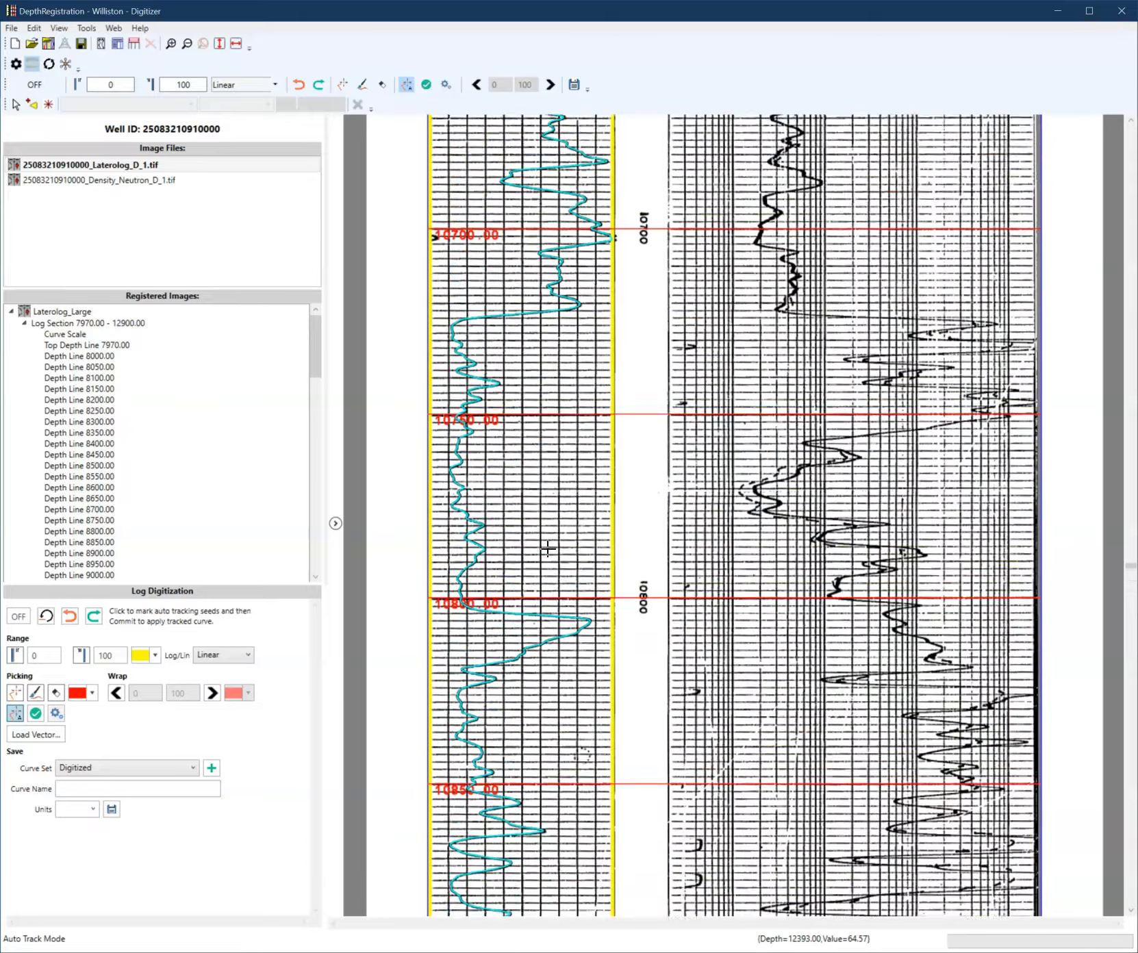
scroll(548, 548, up, 2)
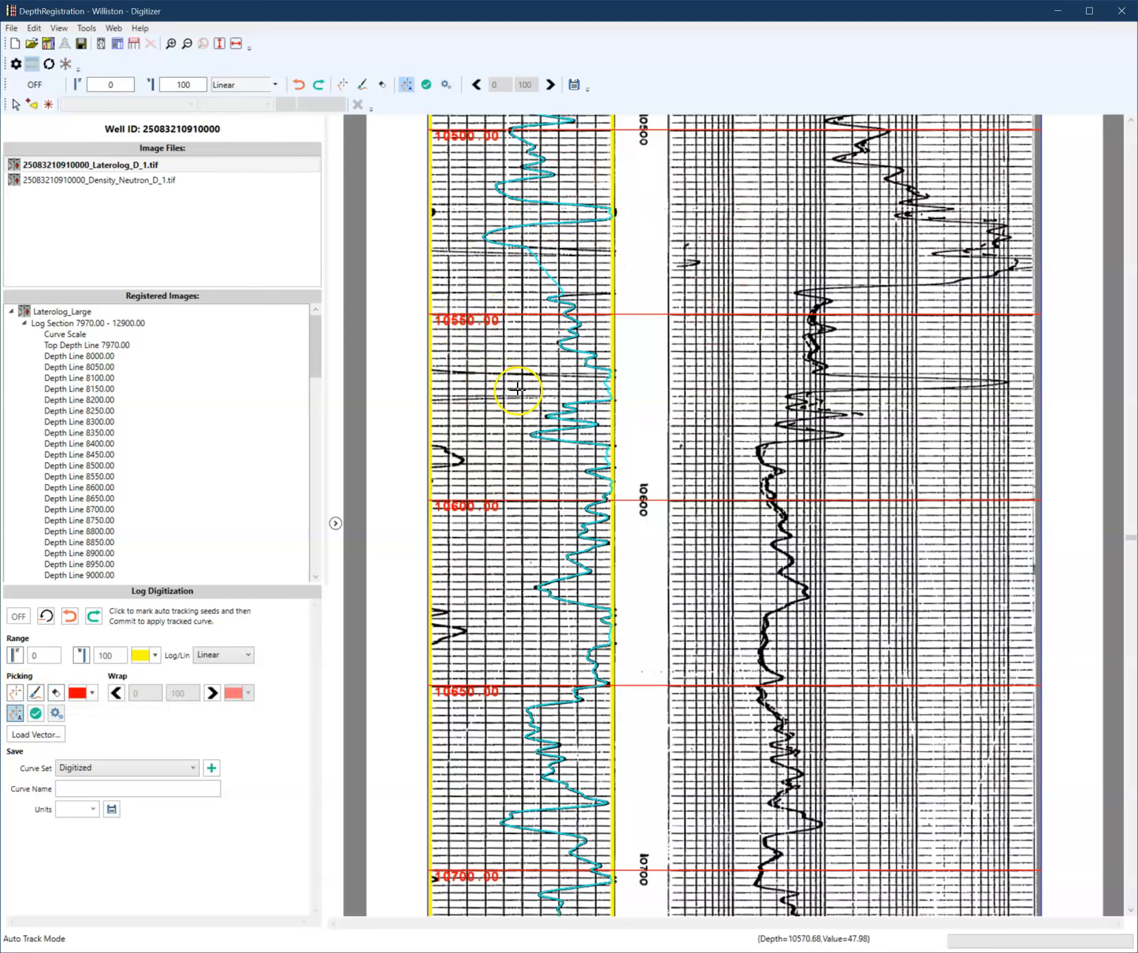
scroll(518, 389, up, 3)
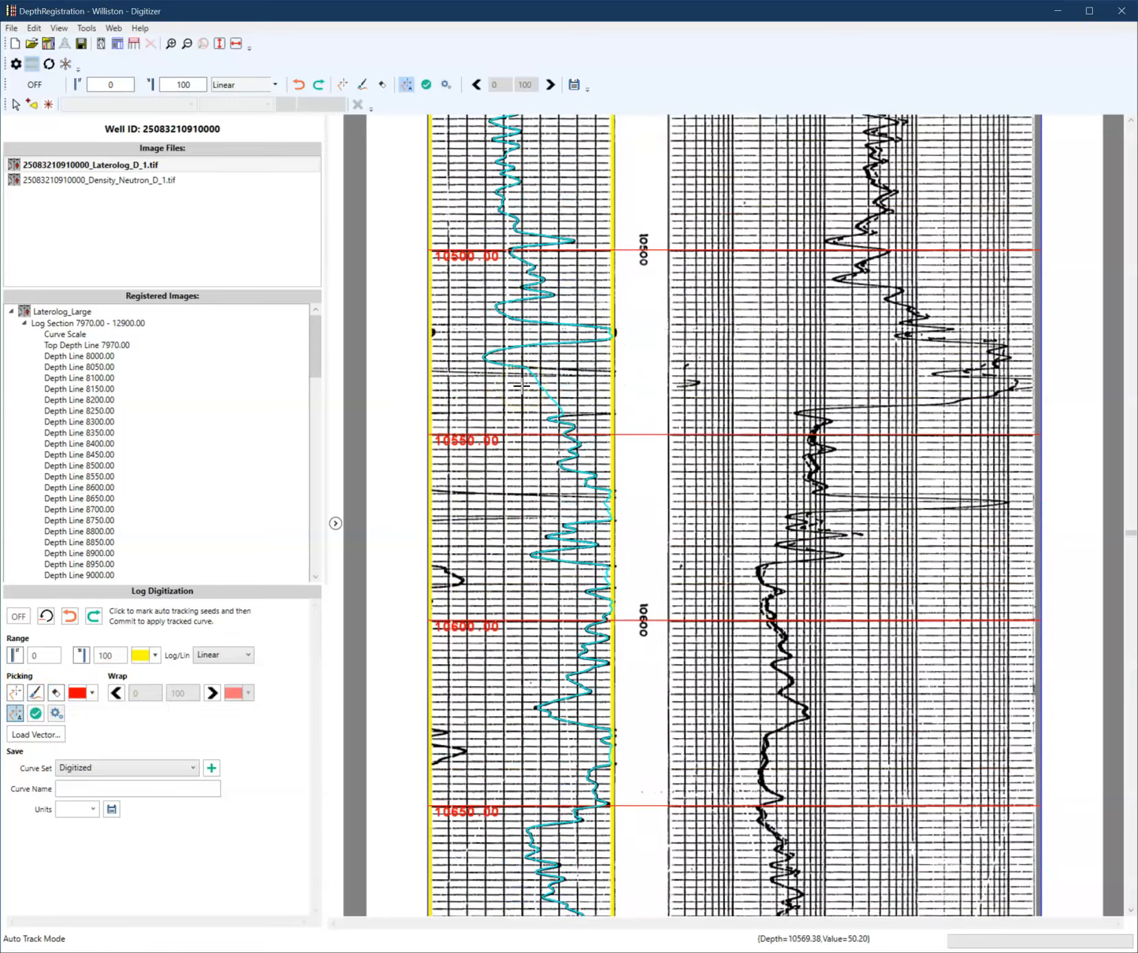
- Commit the auto-tracked curve to convert it into digitized points
scroll(522, 387, down, 2)
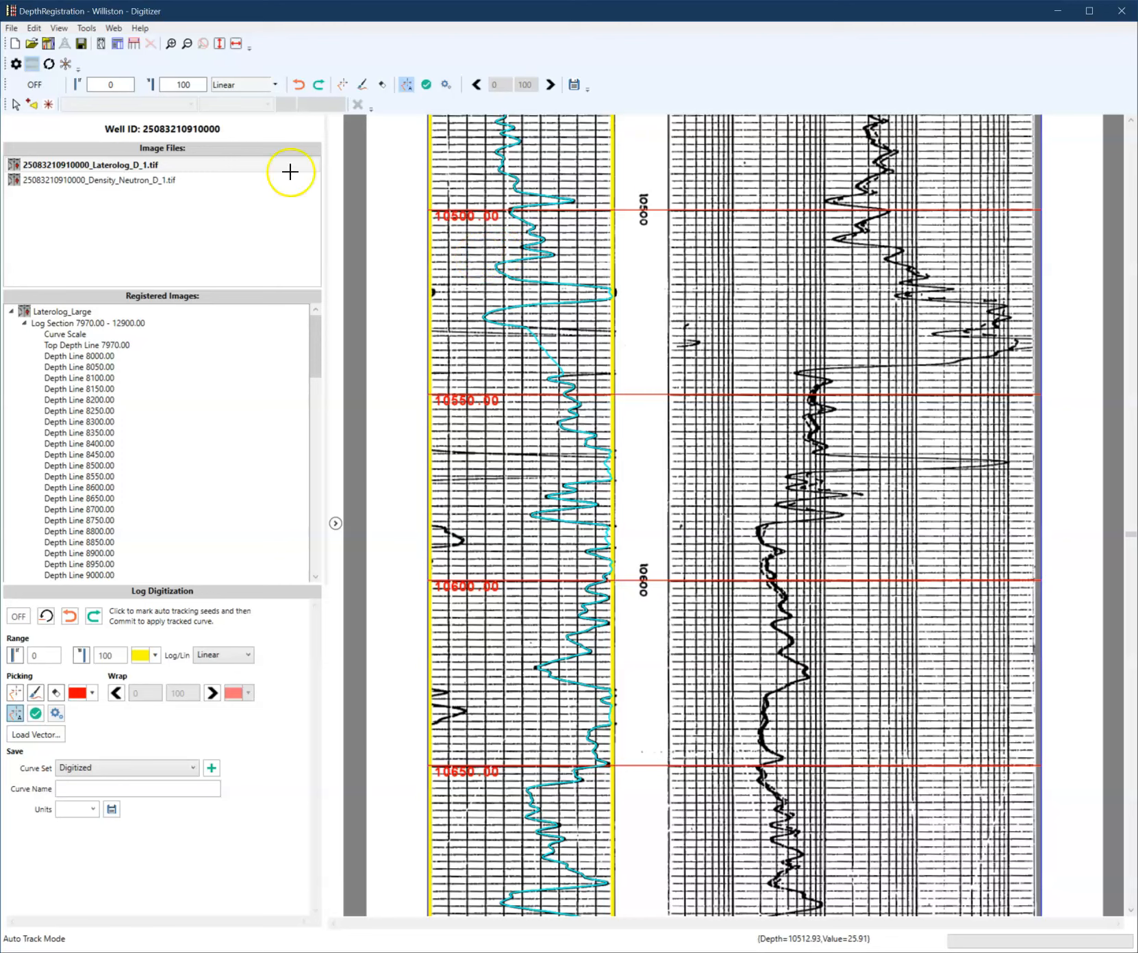
right_click(460, 261)
click(461, 266)
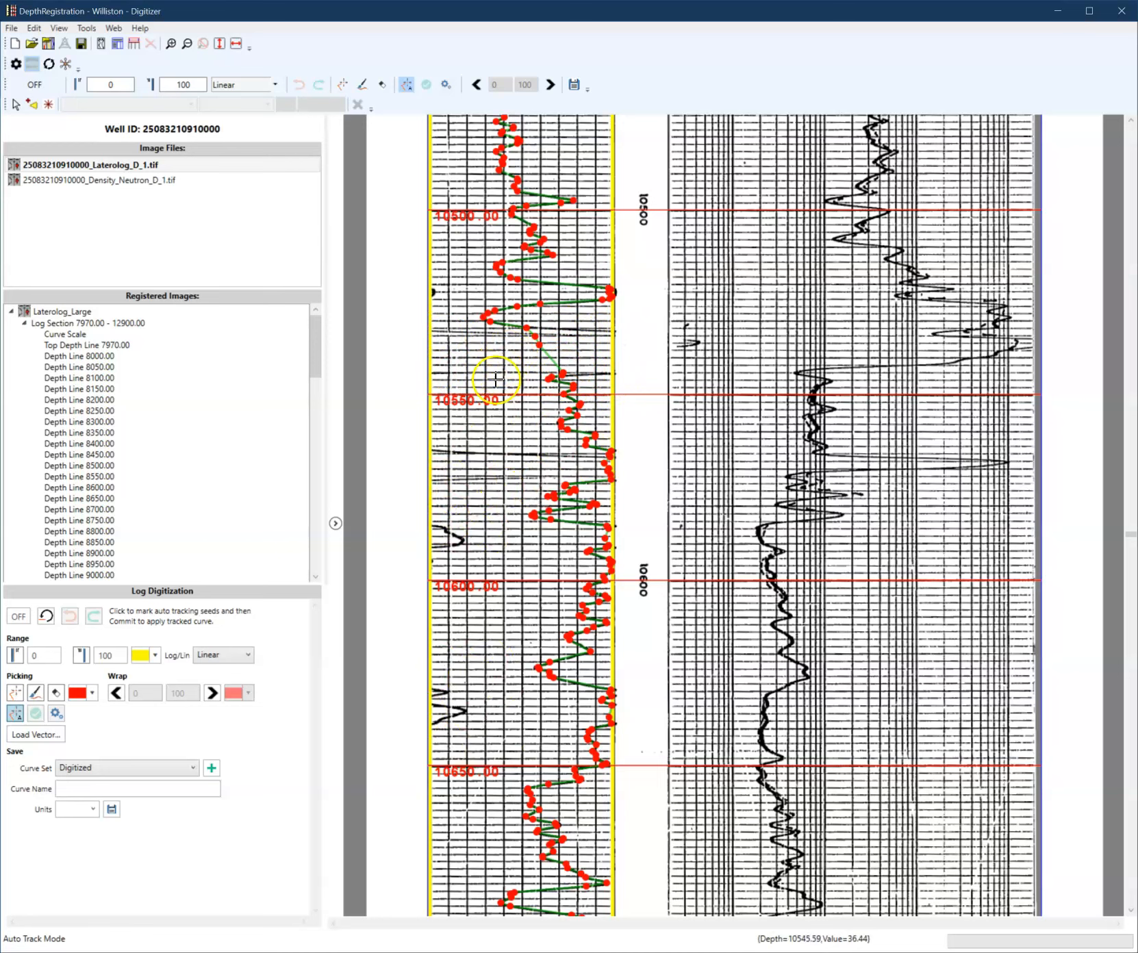
- Erase the mistracked points around 10540 and switch back to polyline picking
click(14, 694)
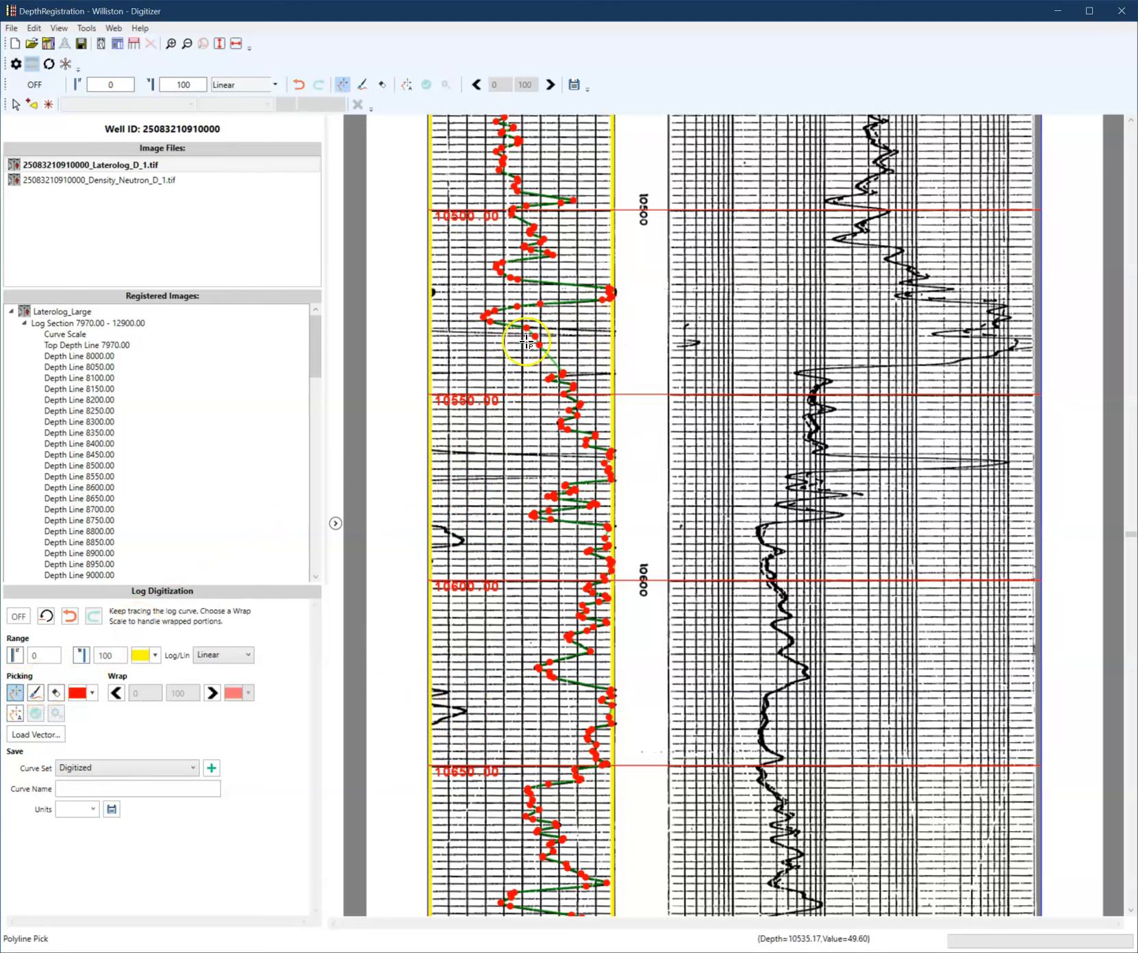
click(56, 693)
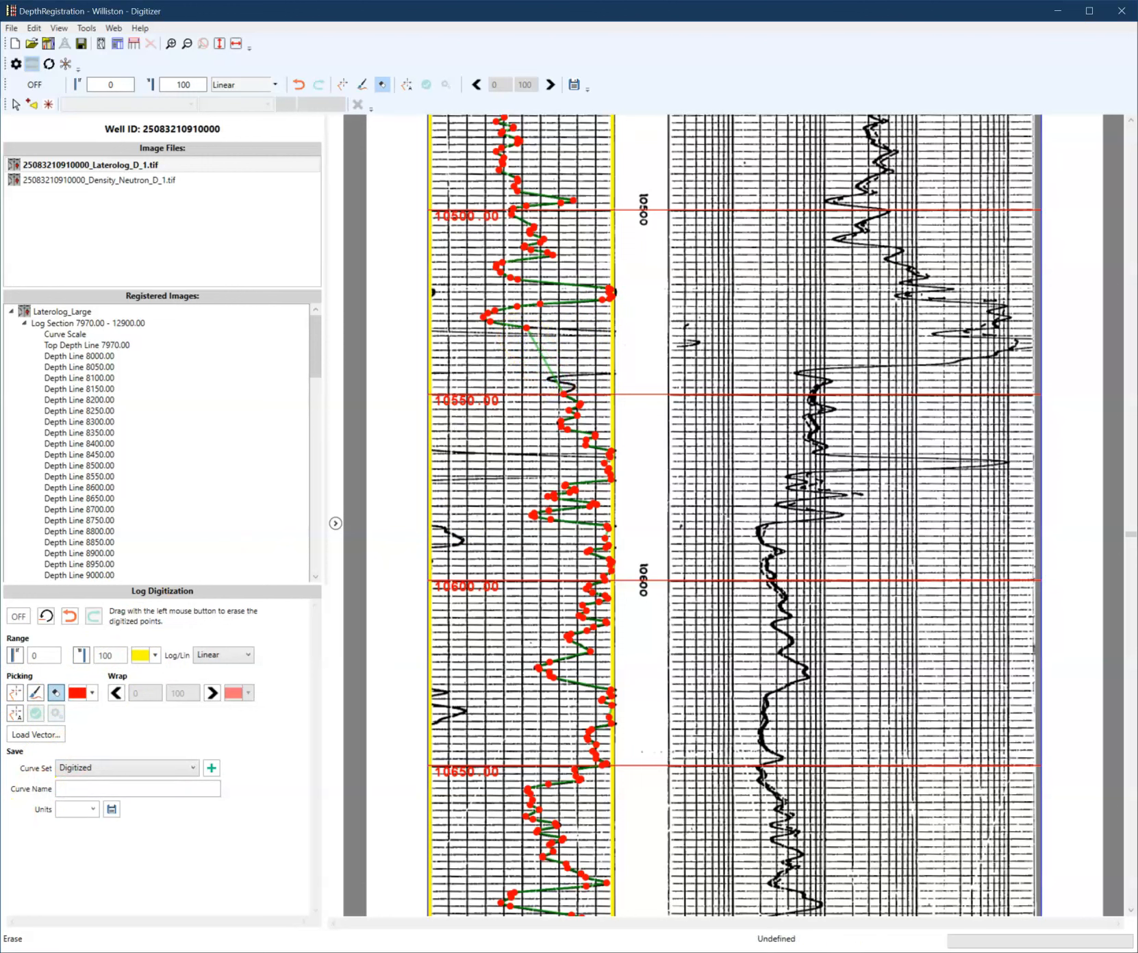
click(15, 693)
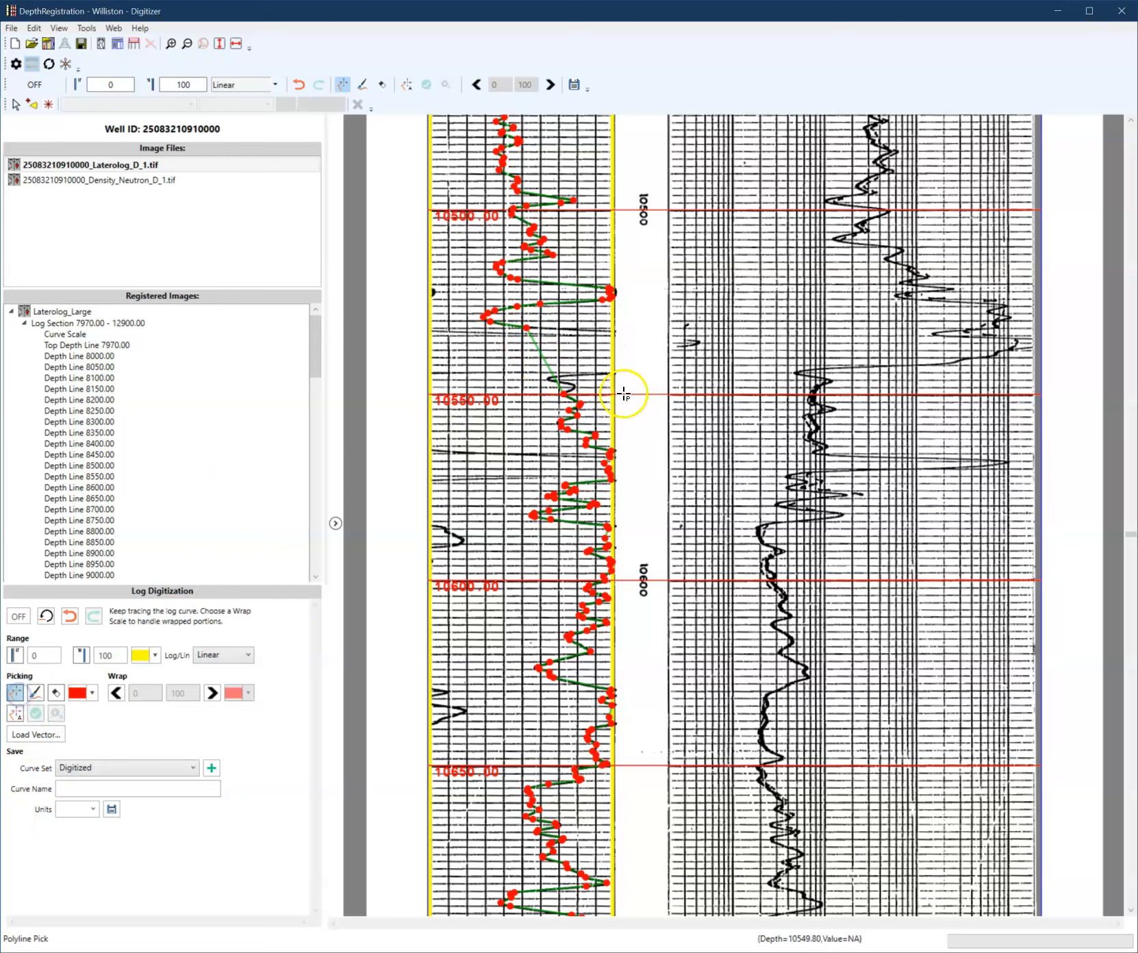
- Pick points along the track's right edge between about 10530 and 10545 to redraw the curve where it goes off-scale
click(610, 331)
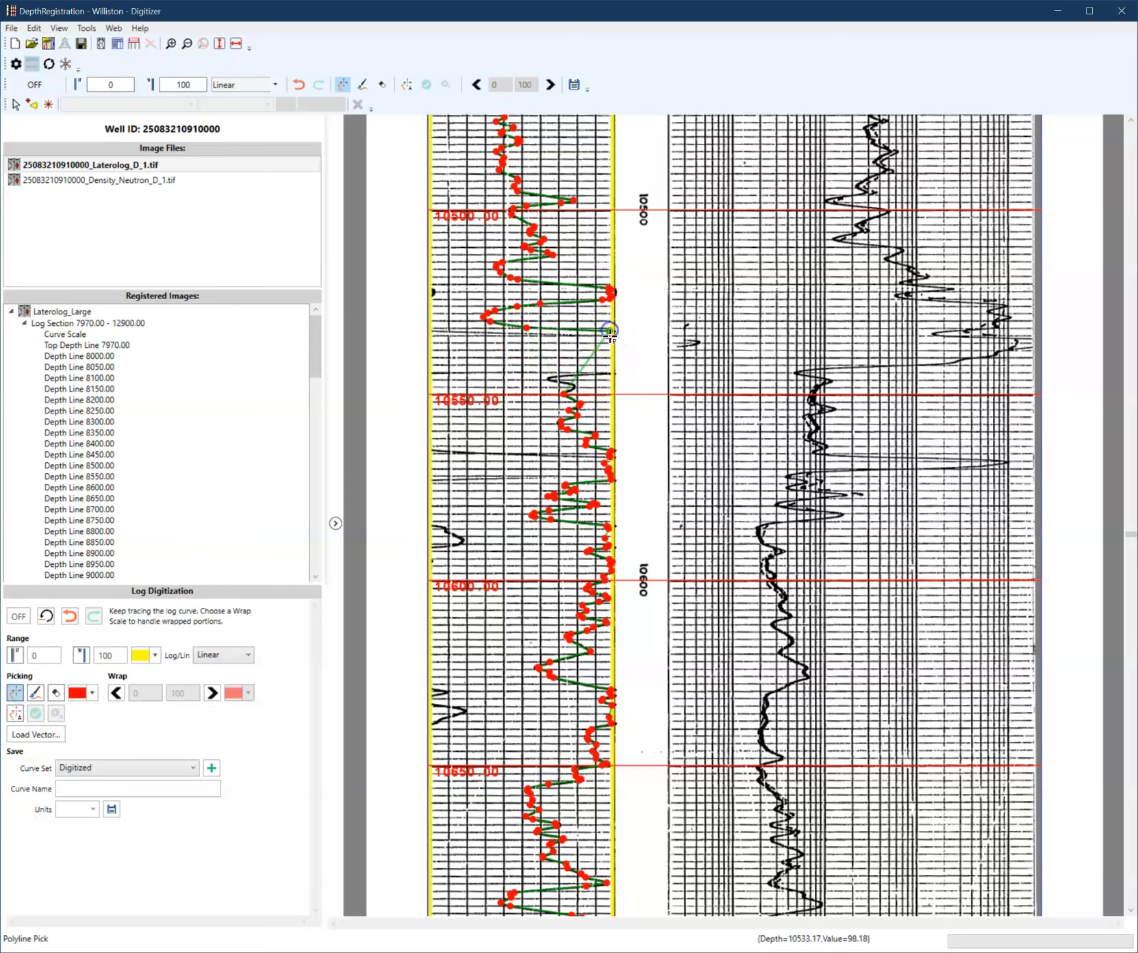
click(609, 374)
click(551, 377)
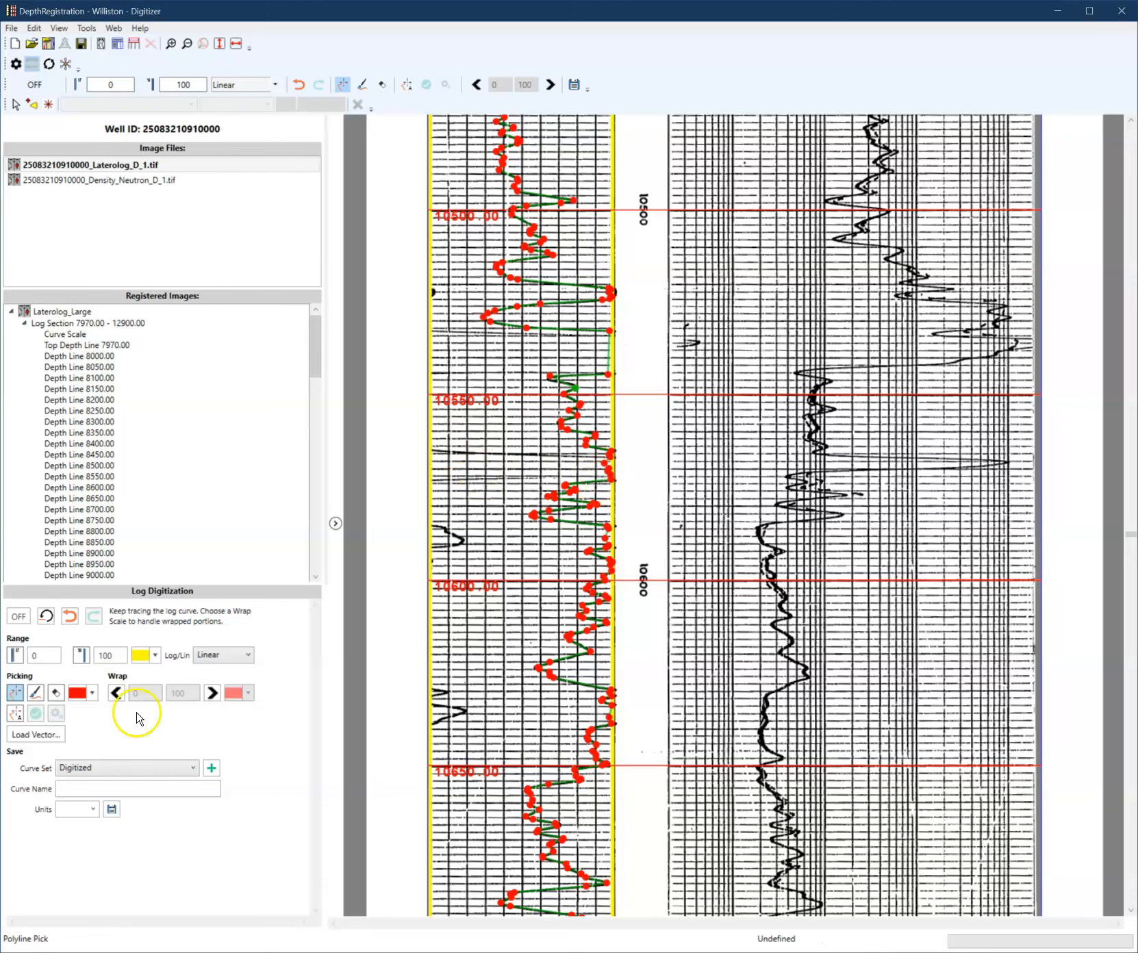
- Switch to the 100–200 wrap scale and pick the wrapped curve point at the track's left edge near 10545
click(211, 693)
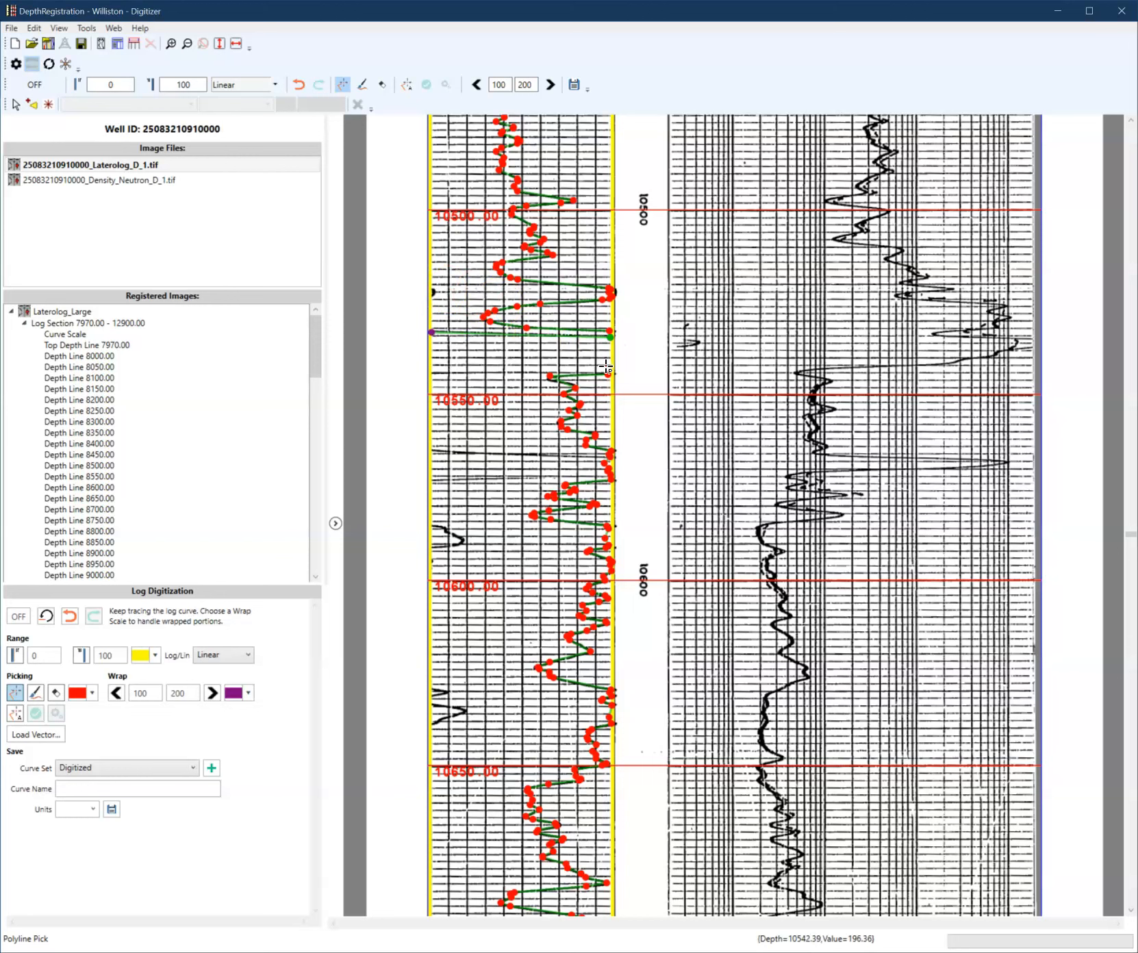
click(435, 373)
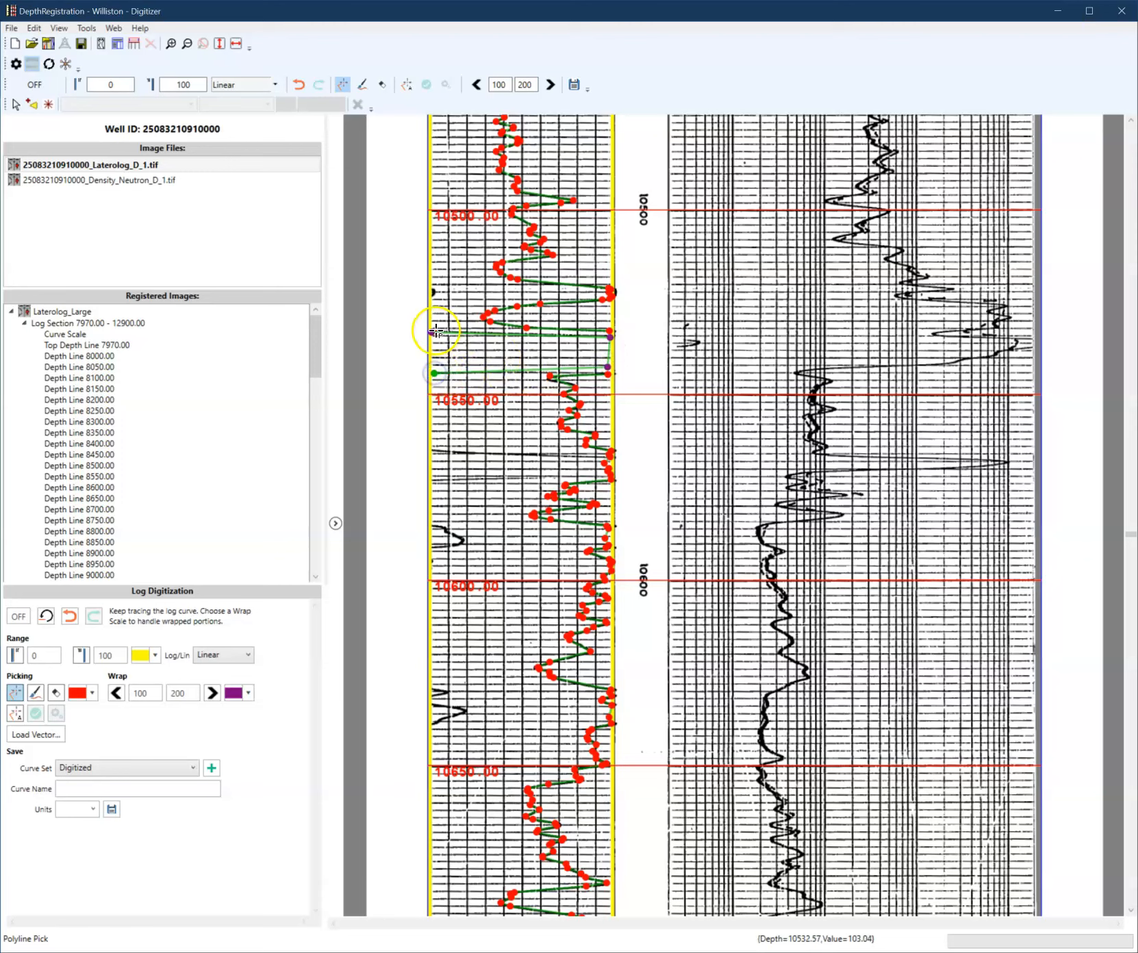
click(212, 693)
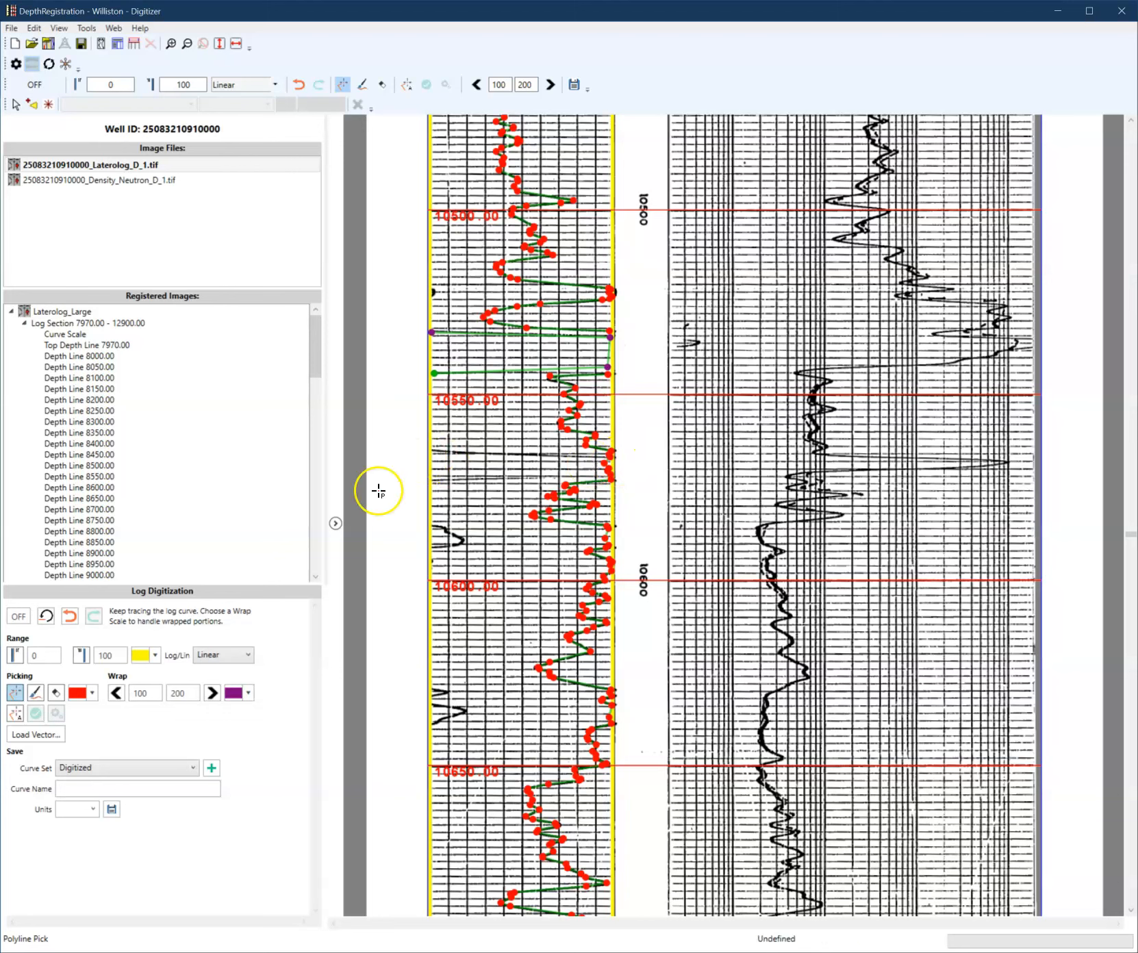
- Pick a wrapped point near 10570 and undo it
click(438, 452)
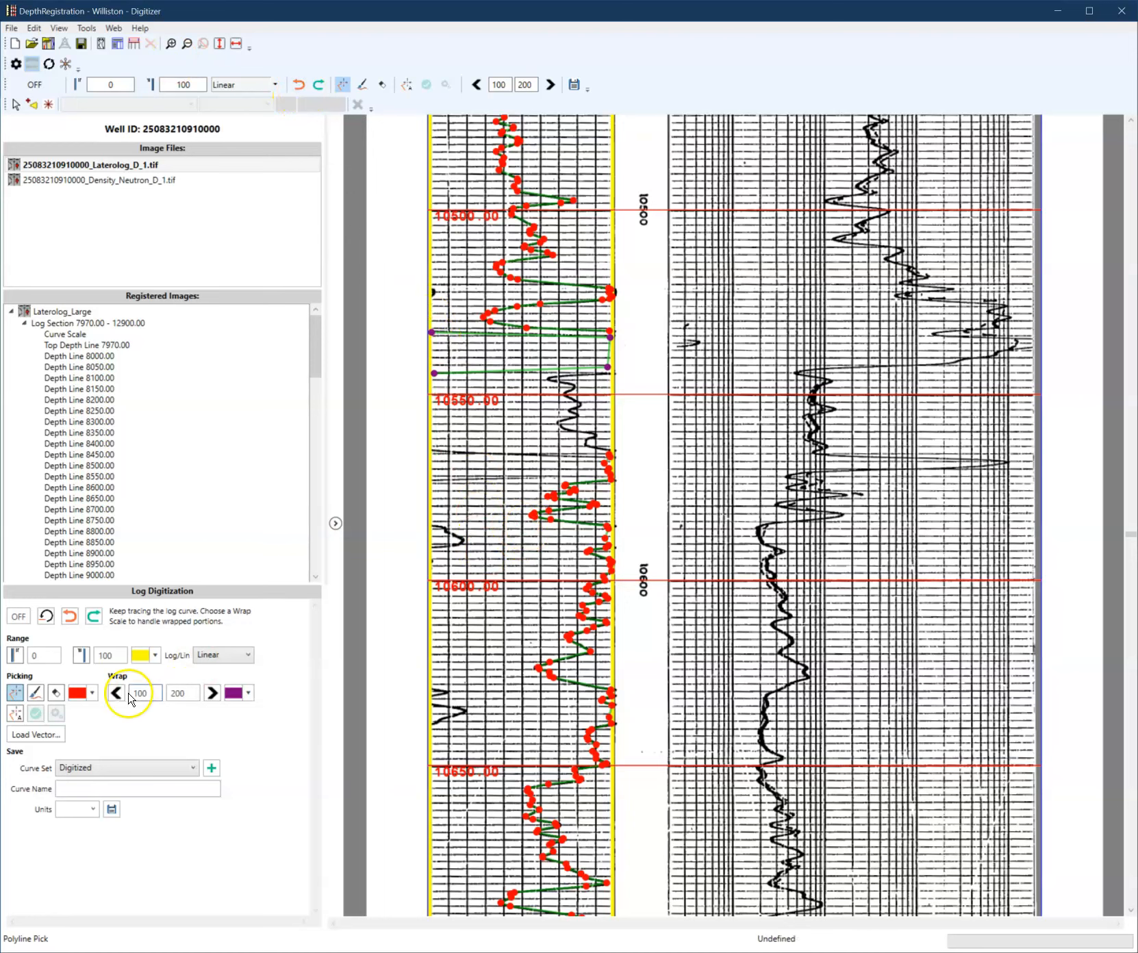
click(70, 616)
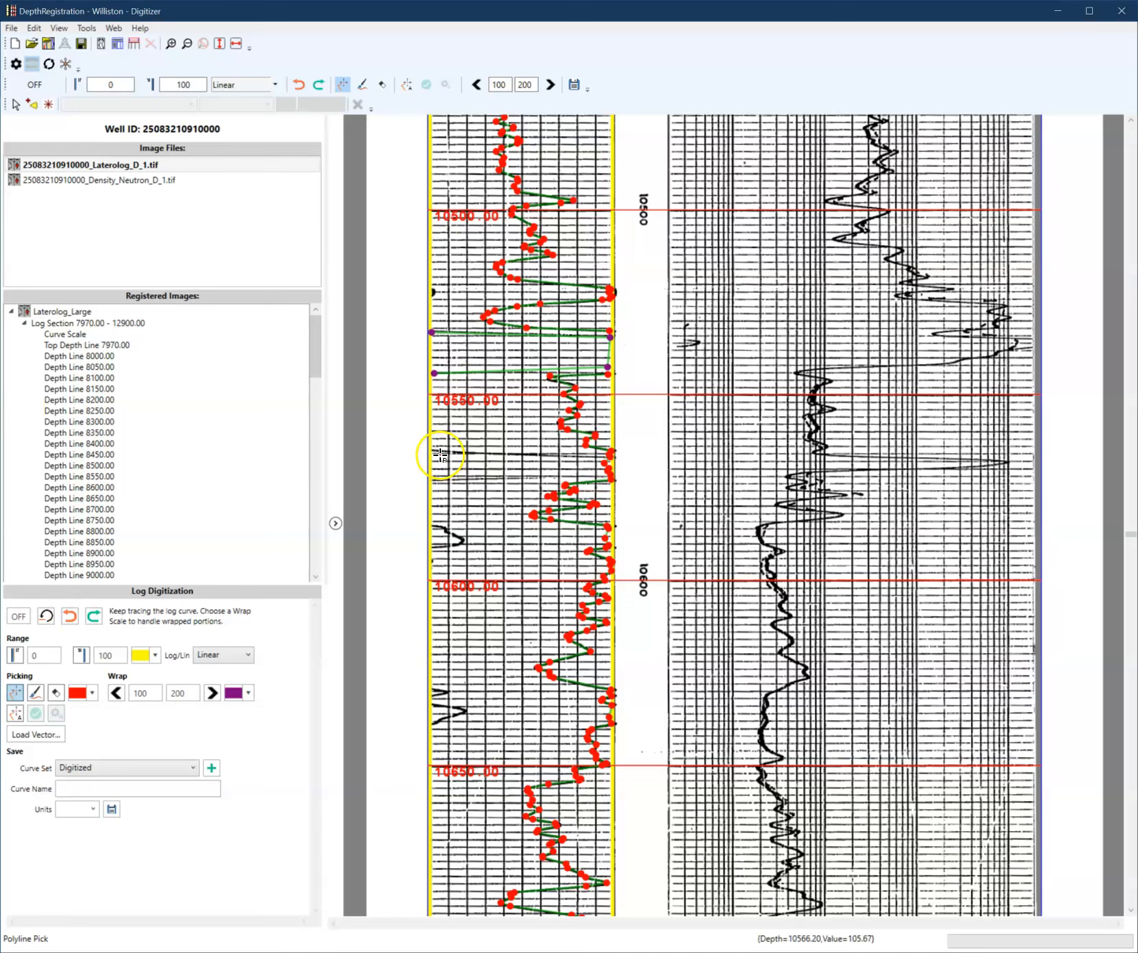
- Pick wrapped curve points between the track edges near 10570–10575 on the 100–200 wrap scale
click(600, 458)
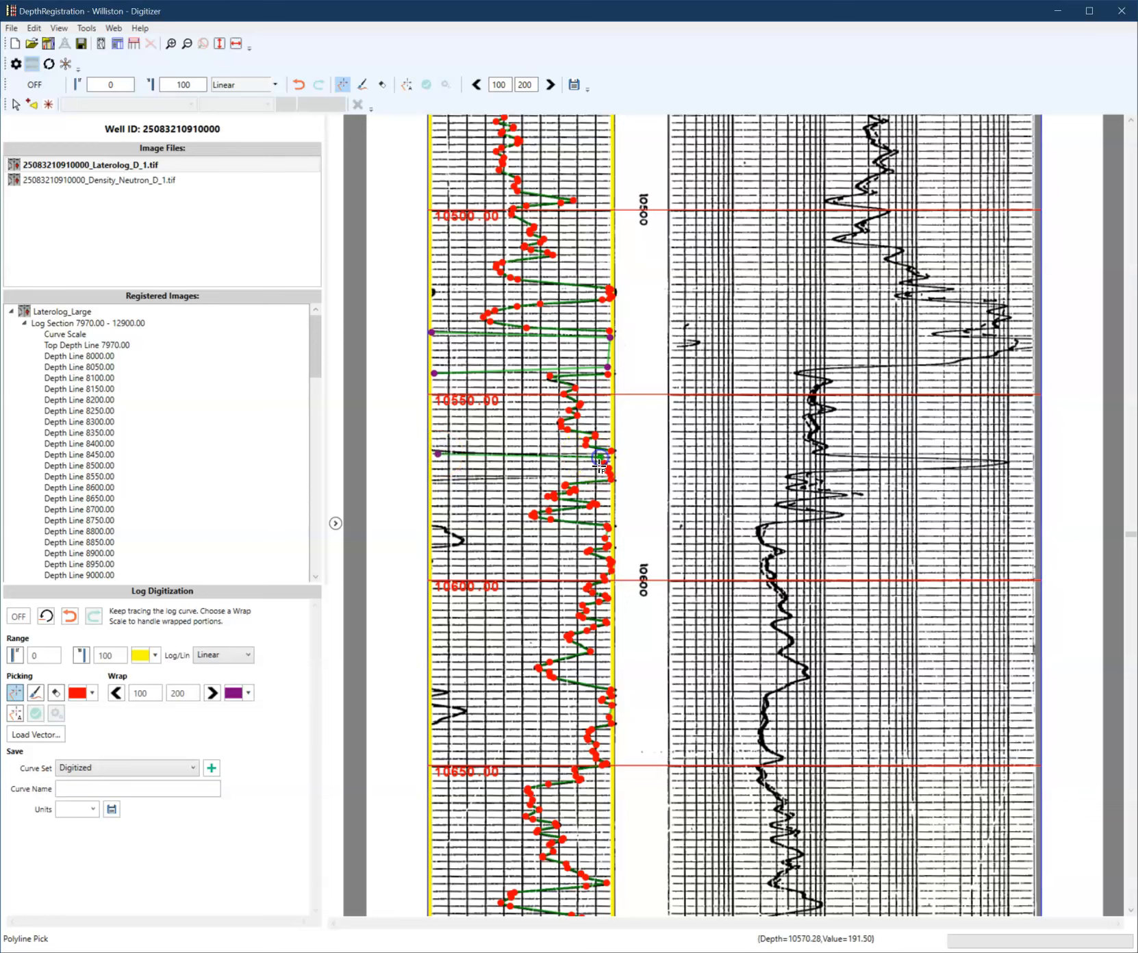
click(435, 481)
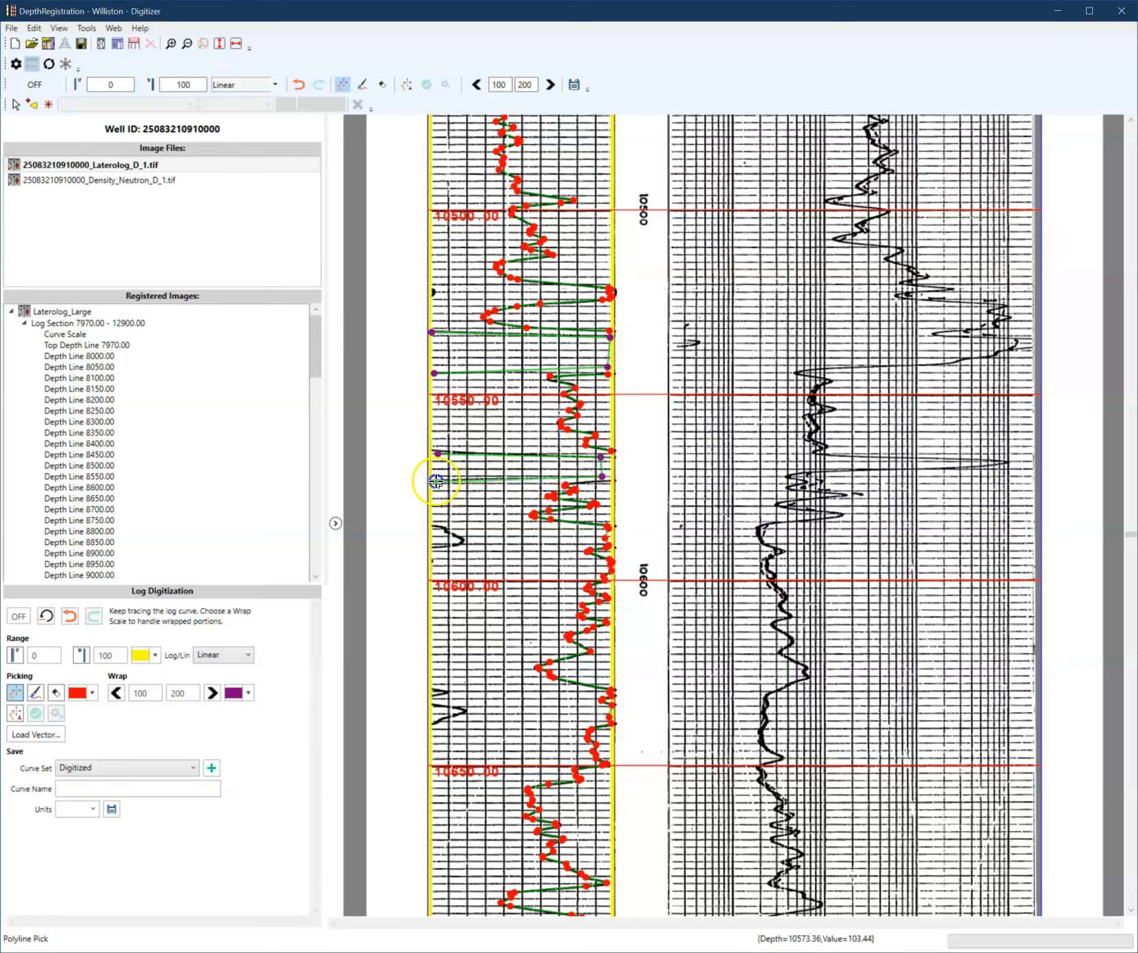
click(608, 466)
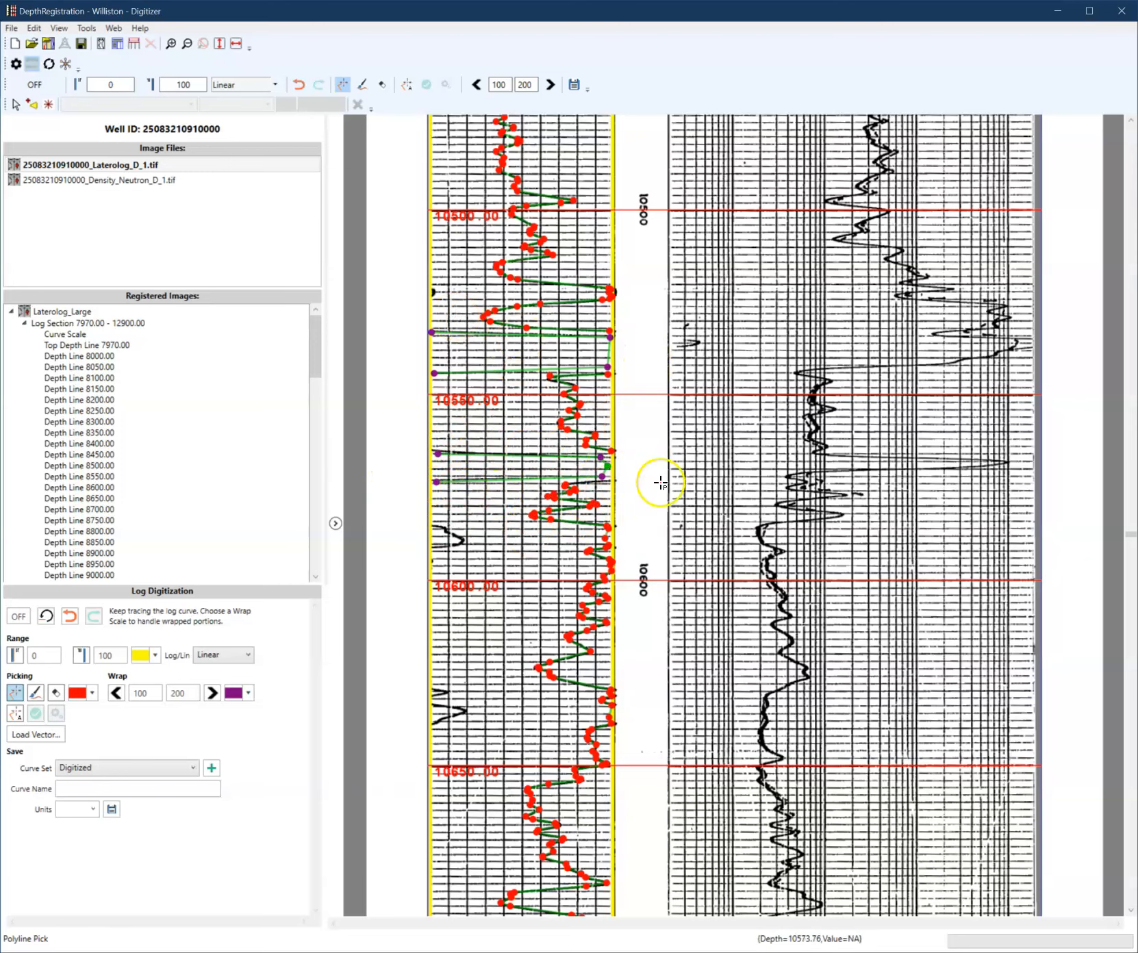
scroll(452, 589, down, 1)
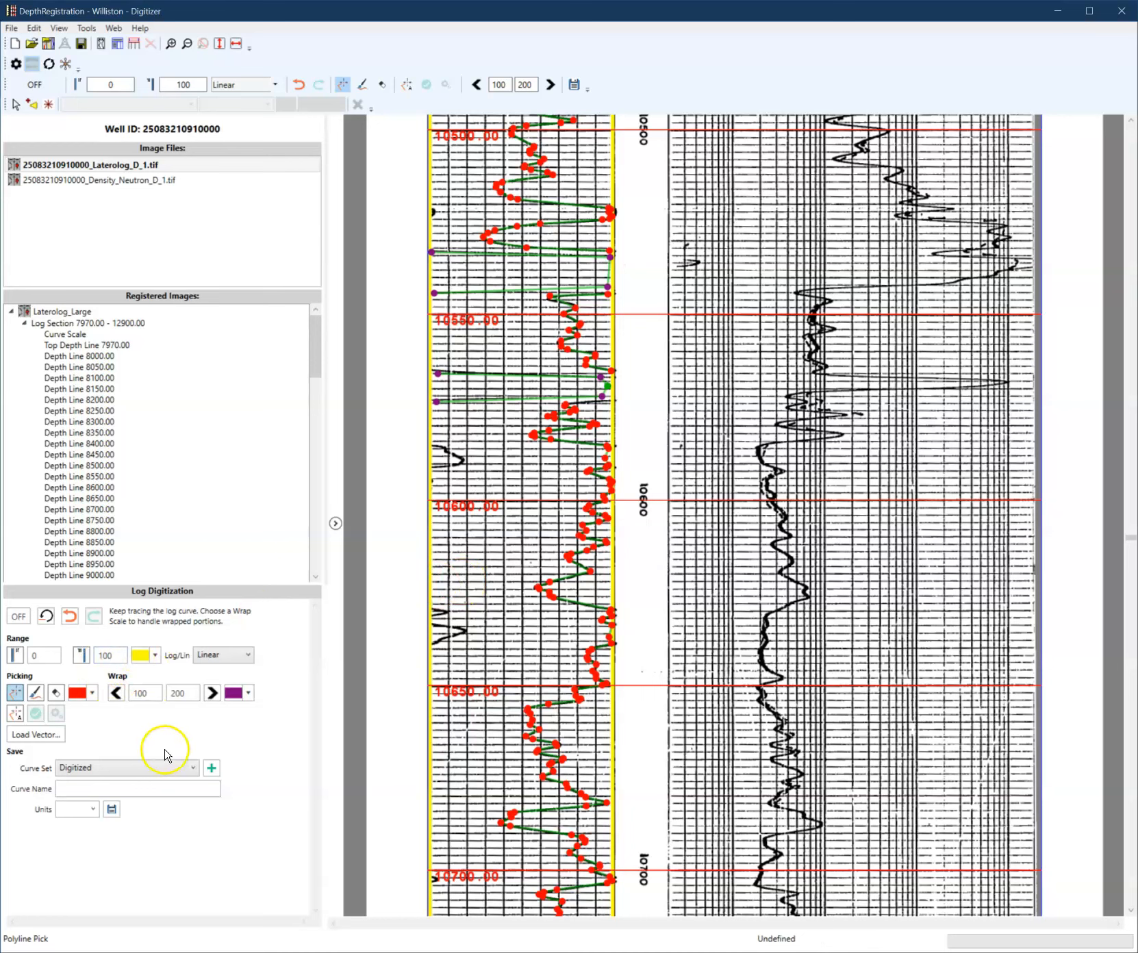
- Switch to auto-tracking, accept the tracker configuration, and track and commit the wrapped curve segments near 10587 and 10630
click(11, 720)
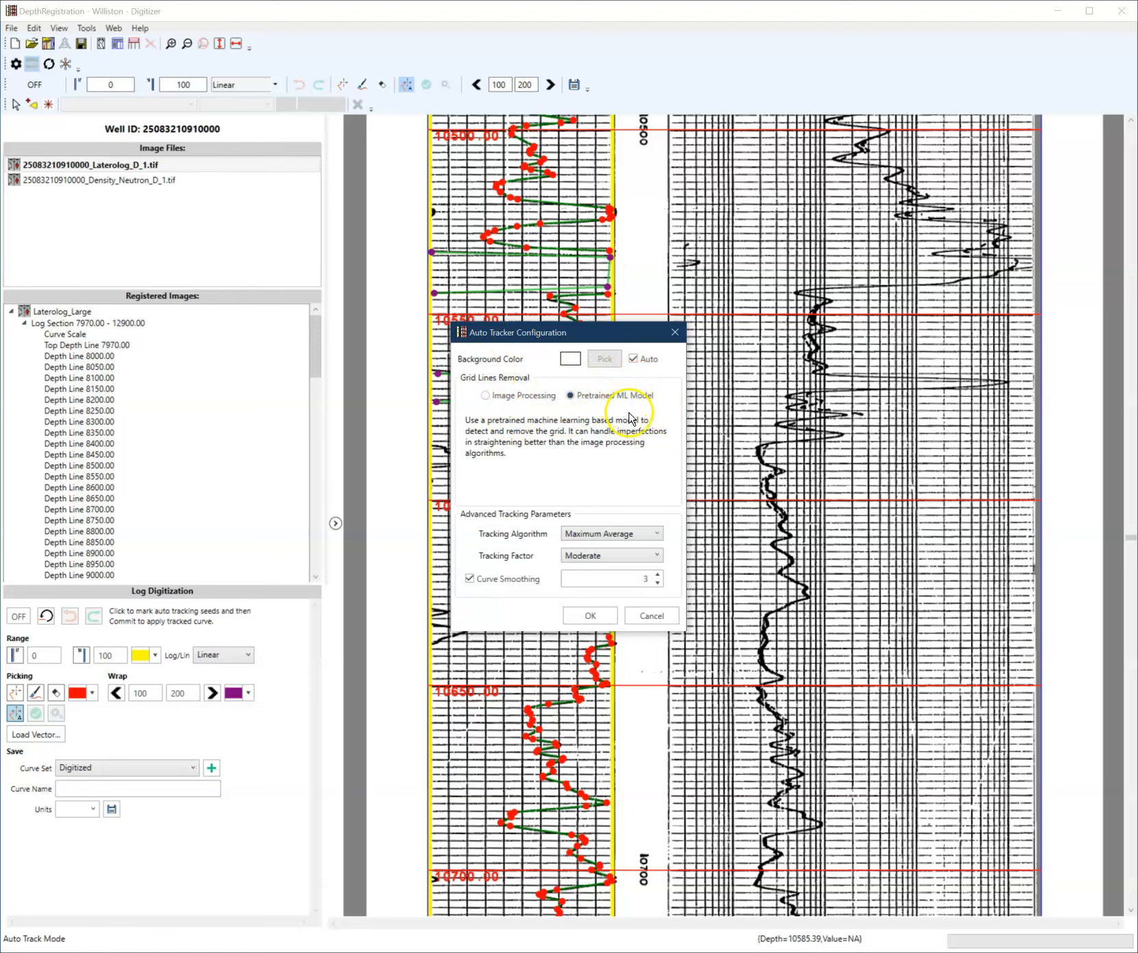
click(587, 613)
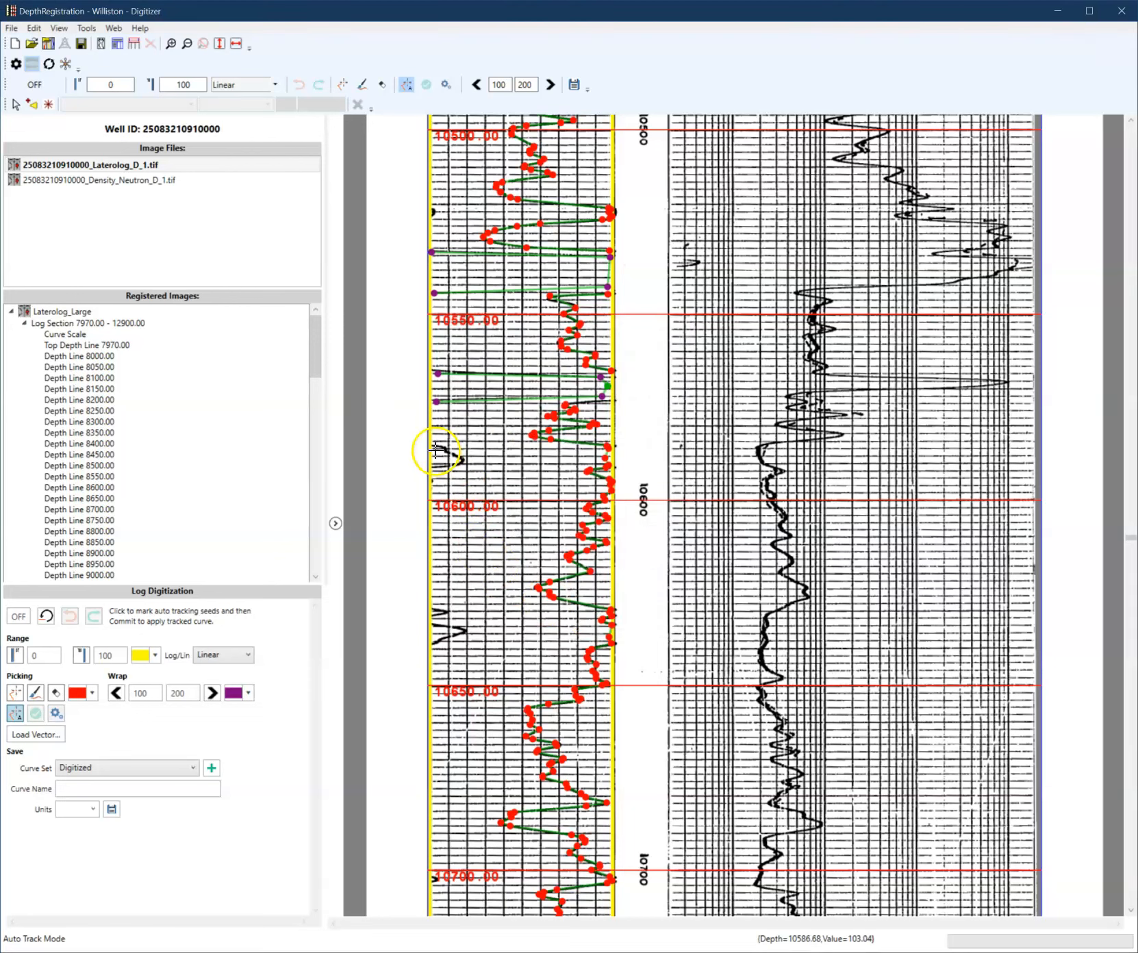
click(435, 447)
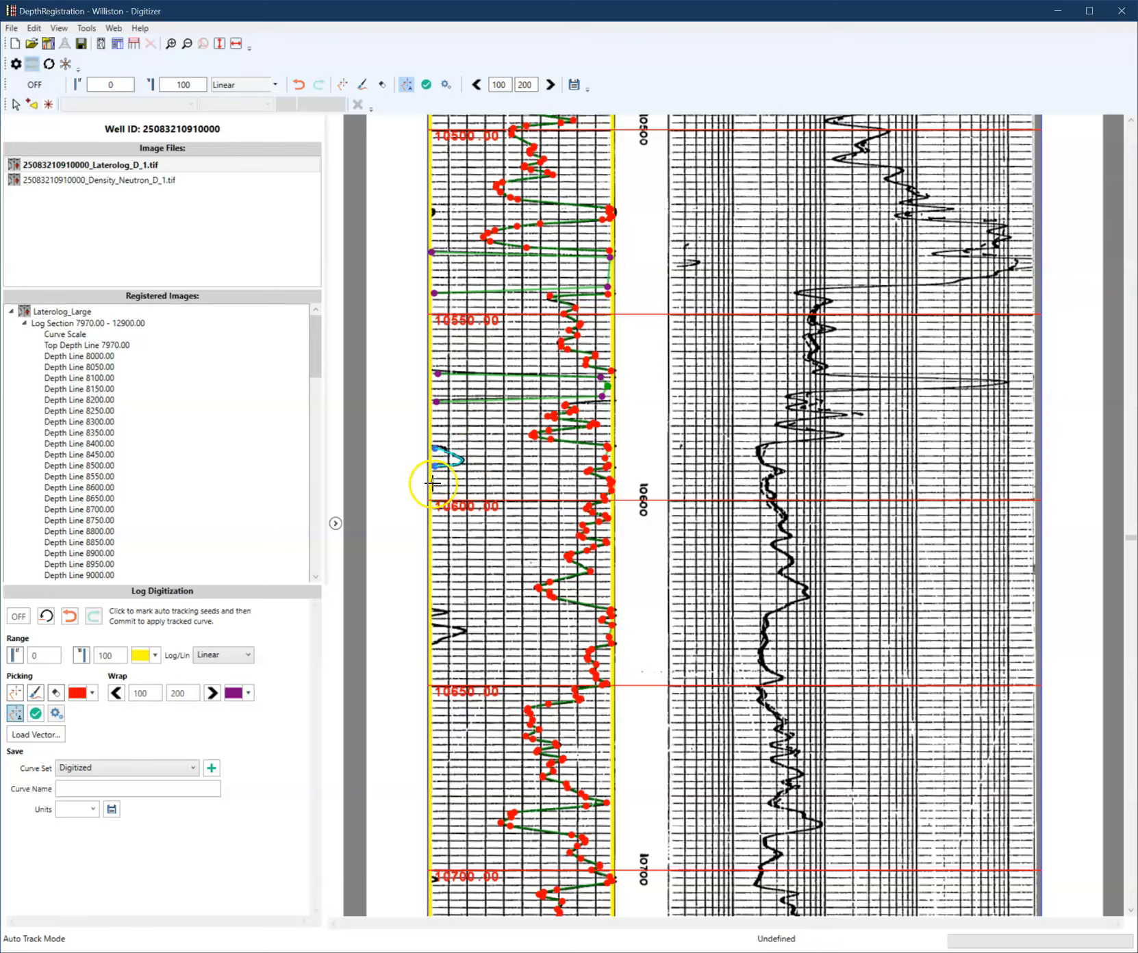
right_click(477, 466)
click(460, 469)
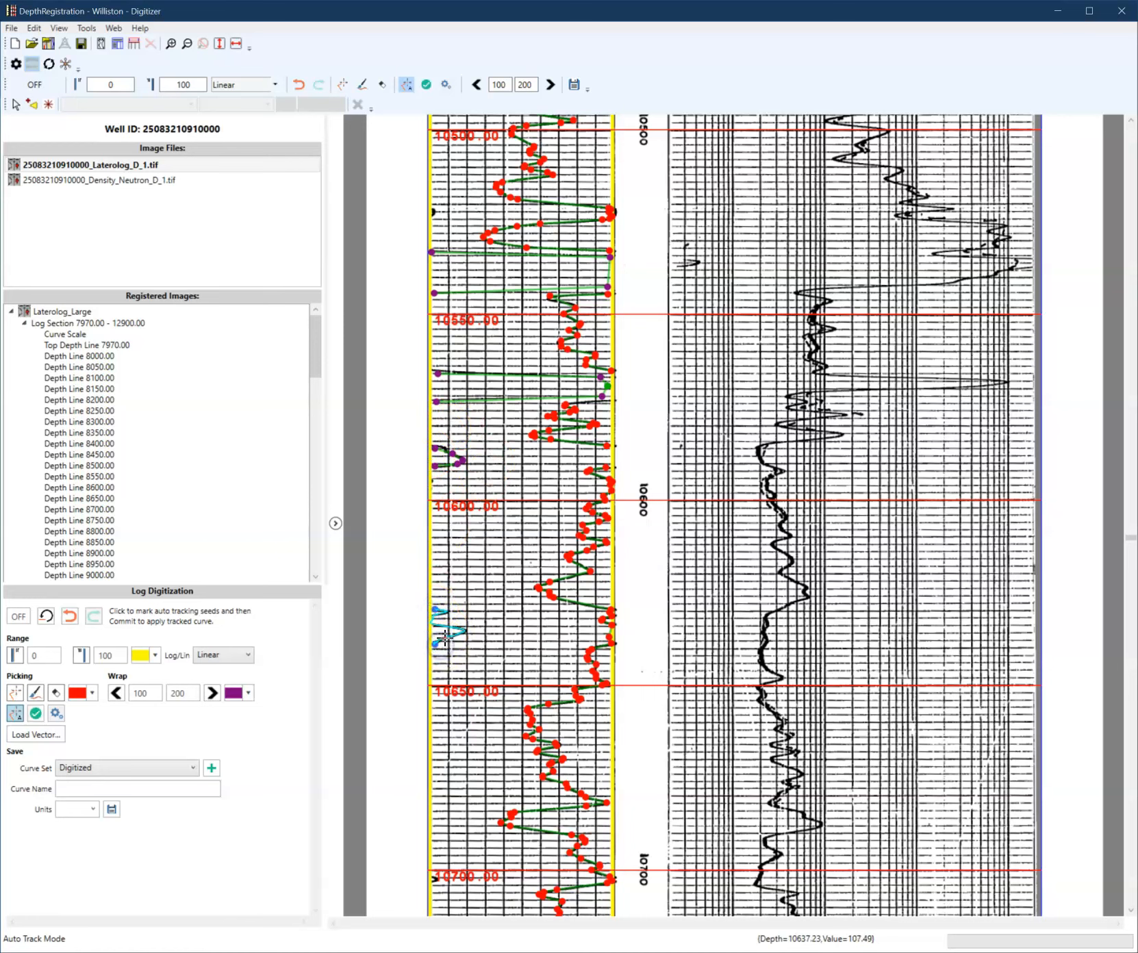
right_click(473, 596)
click(471, 597)
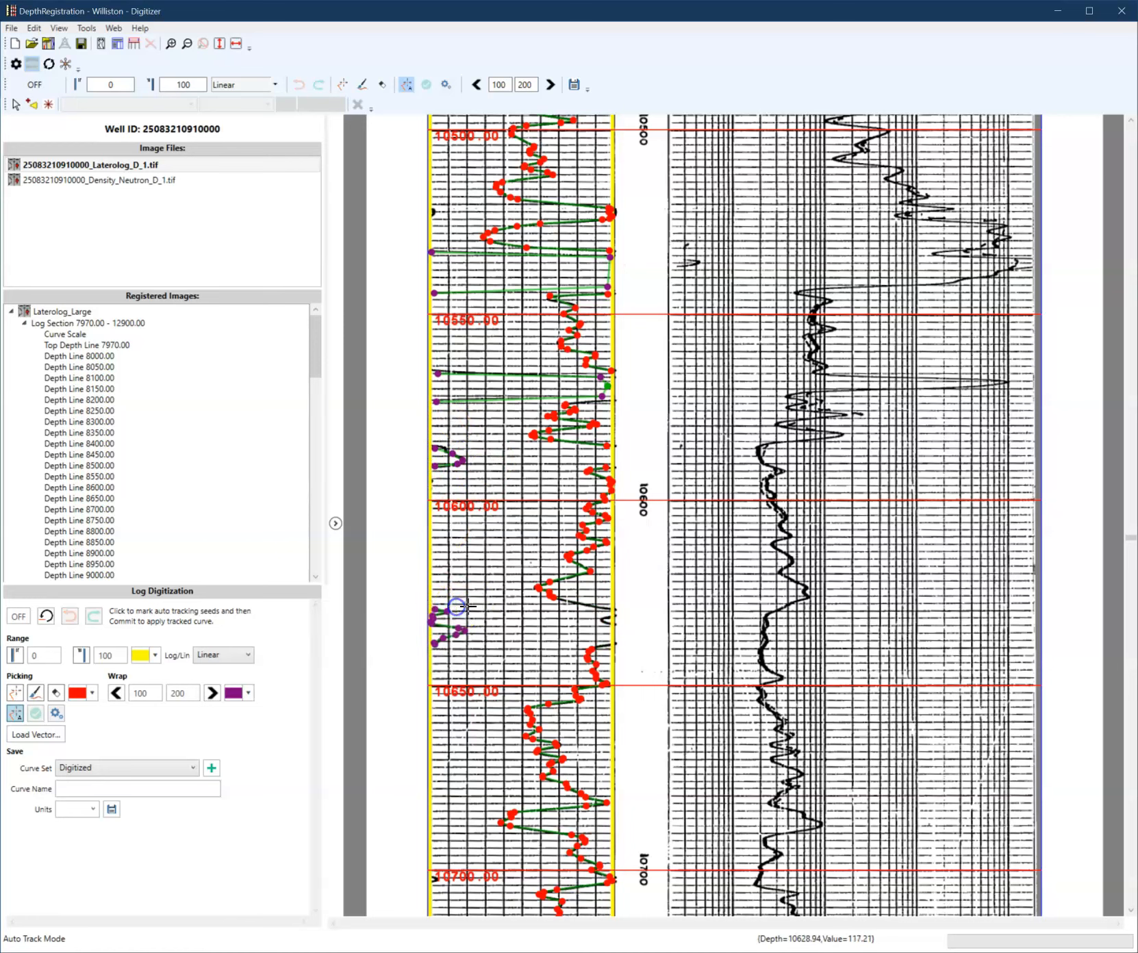
- Save the digitized curve to the Digitized curve set with the name GR and units API
scroll(483, 637, up, 8)
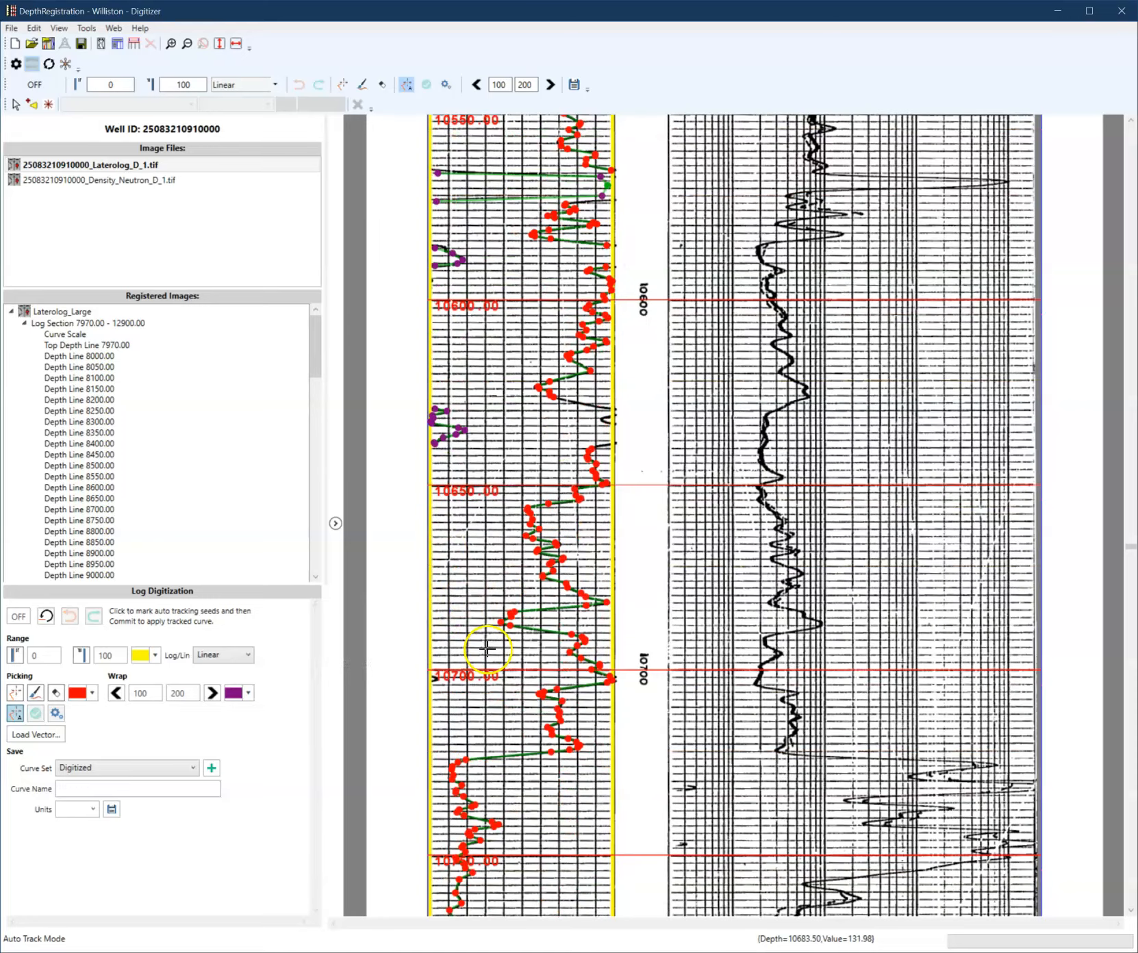
scroll(487, 649, up, 10)
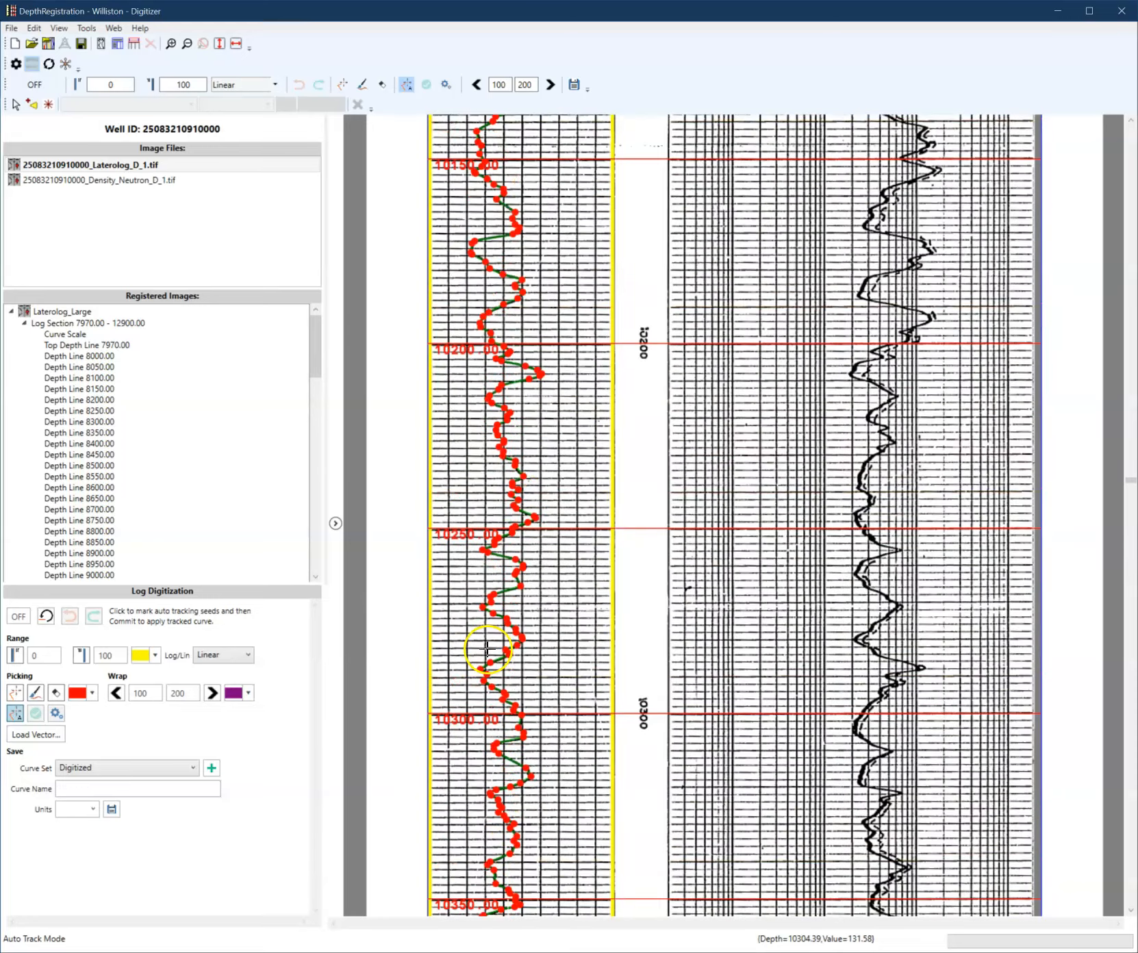
scroll(487, 691, down, 1)
click(148, 790)
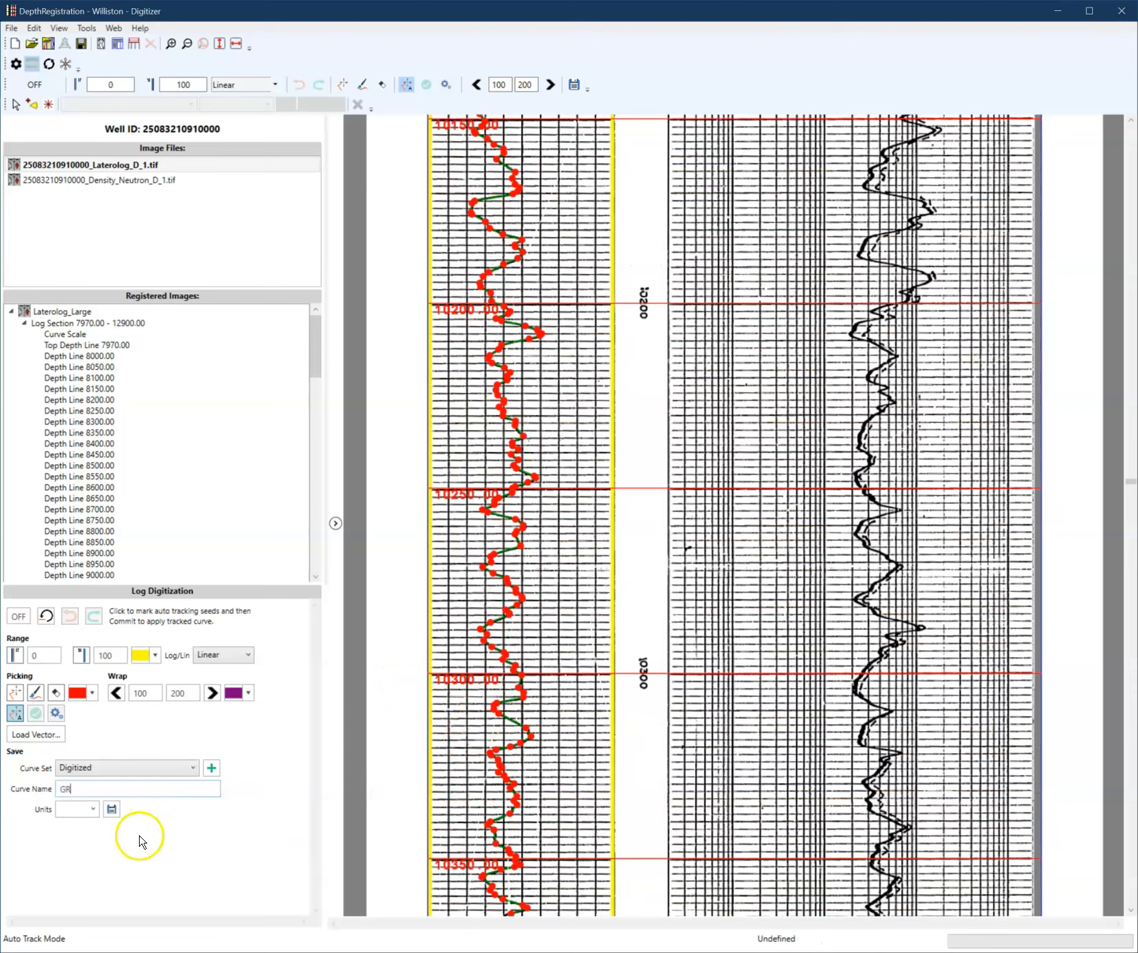
click(92, 809)
scroll(82, 629, up, 3)
click(79, 642)
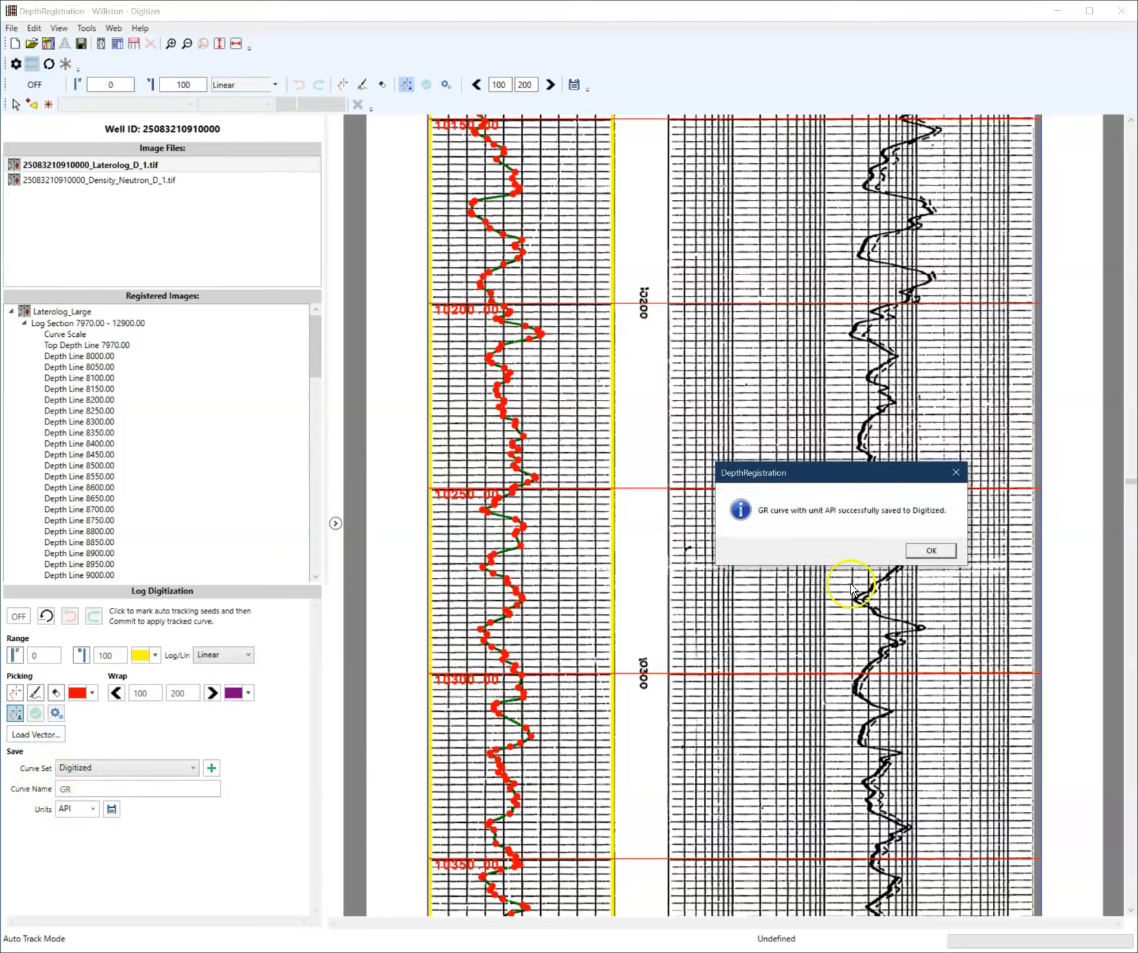
click(933, 558)
- Review the saved curve set selection and scroll through the digitized curve along the log
click(171, 768)
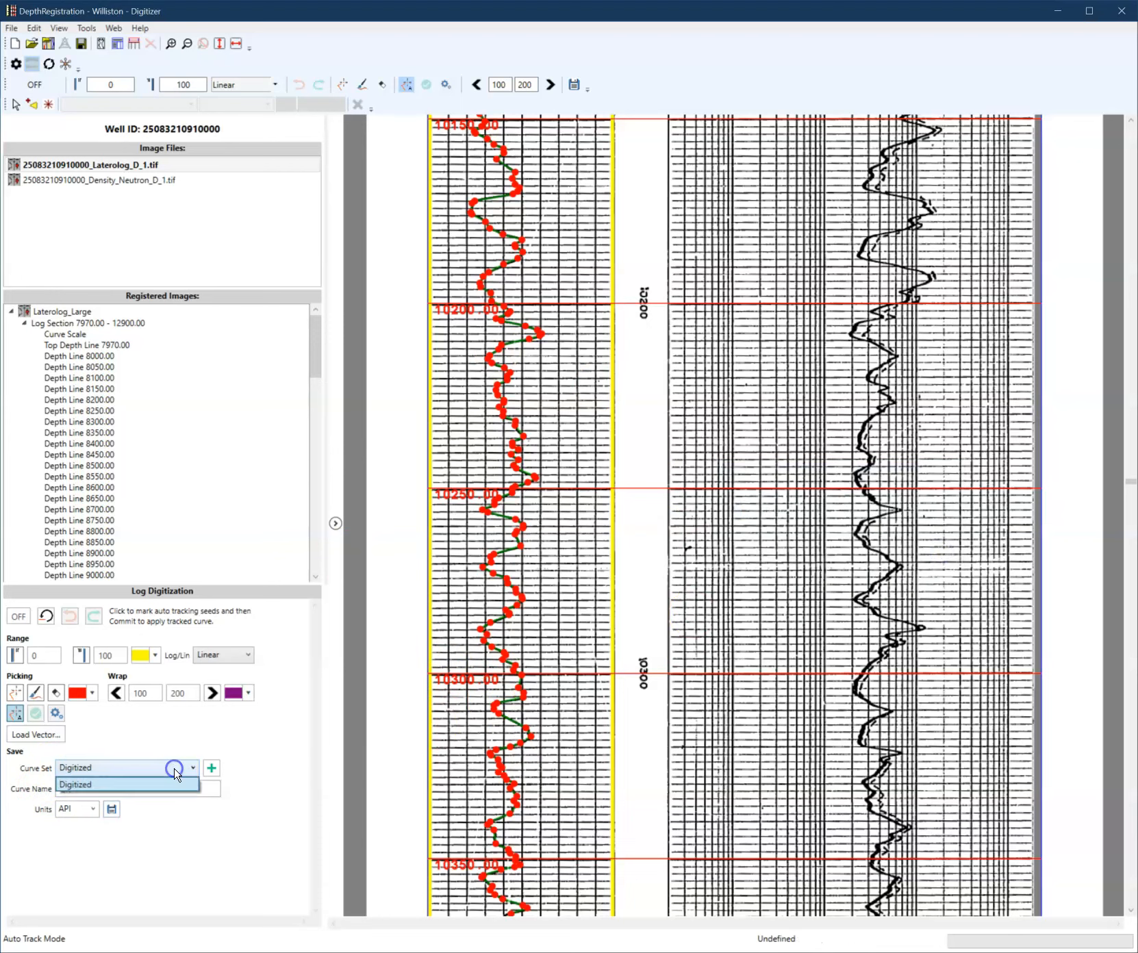
click(175, 775)
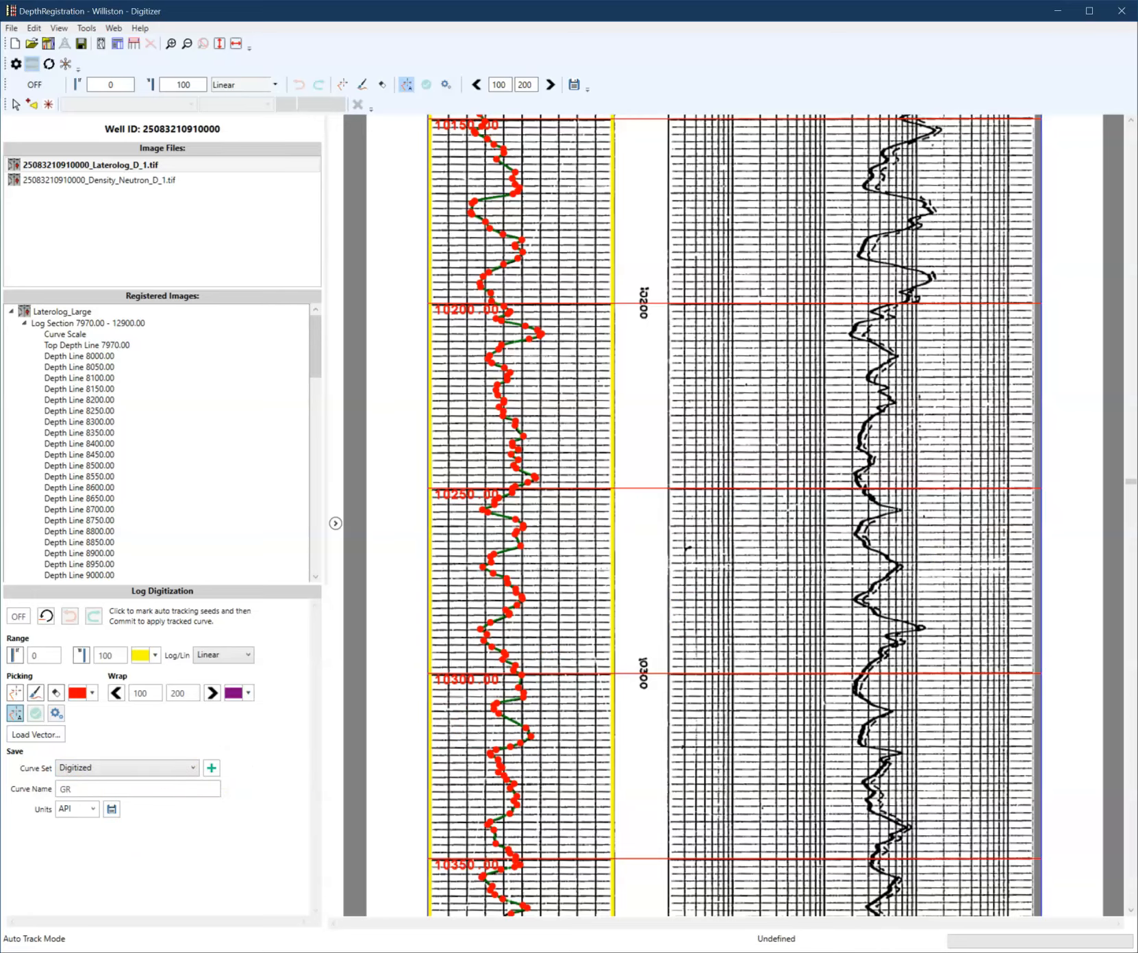
drag(1130, 481, 1131, 525)
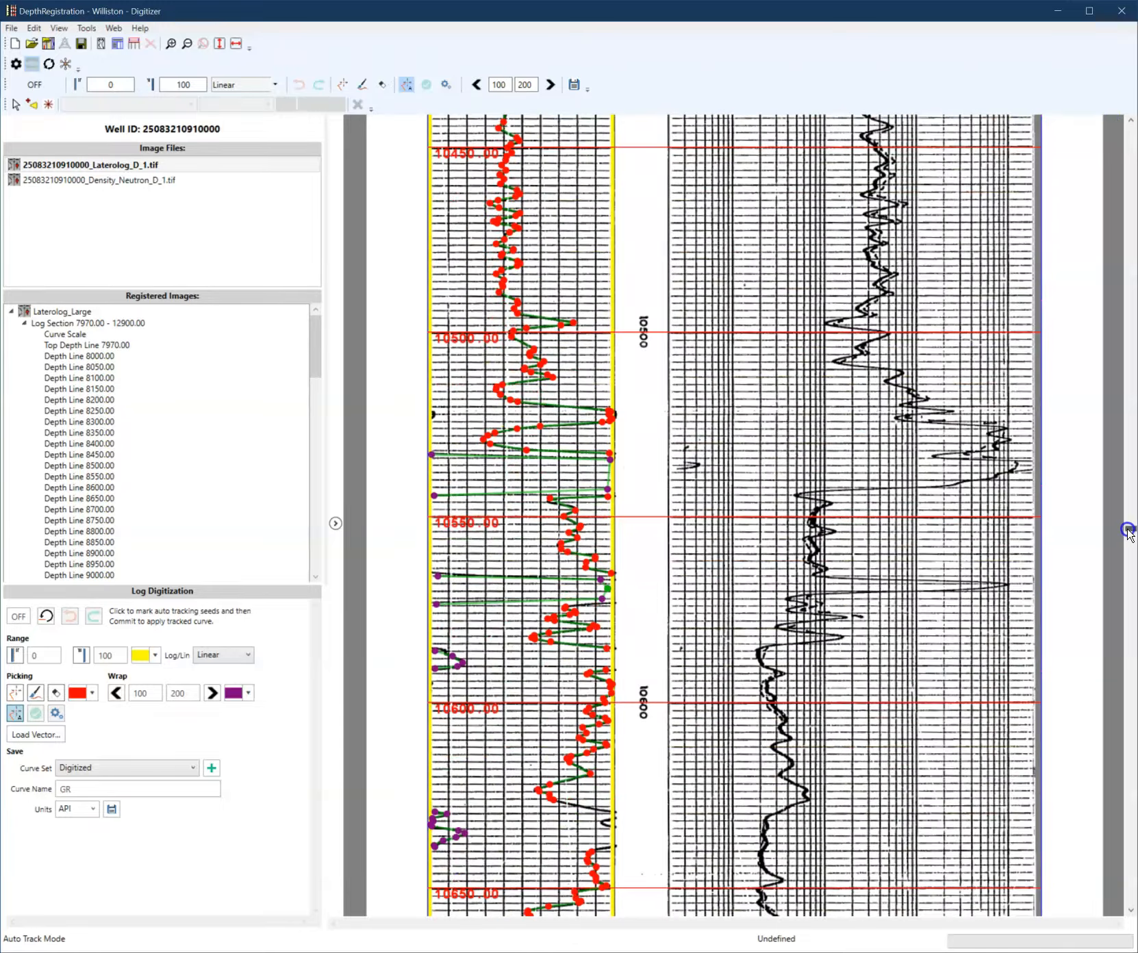
scroll(526, 516, down, 10)
scroll(568, 522, down, 3)
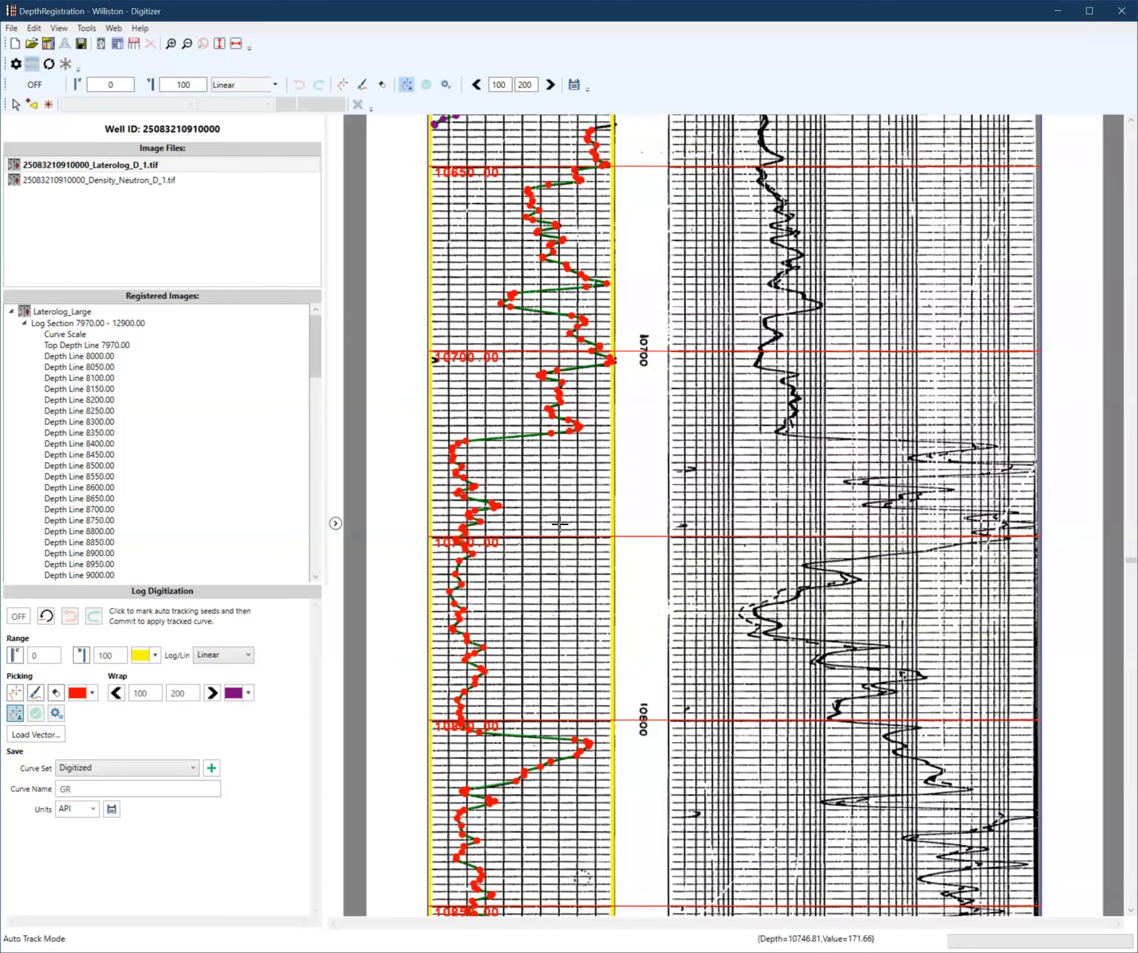
scroll(560, 524, up, 1)
scroll(561, 524, down, 2)
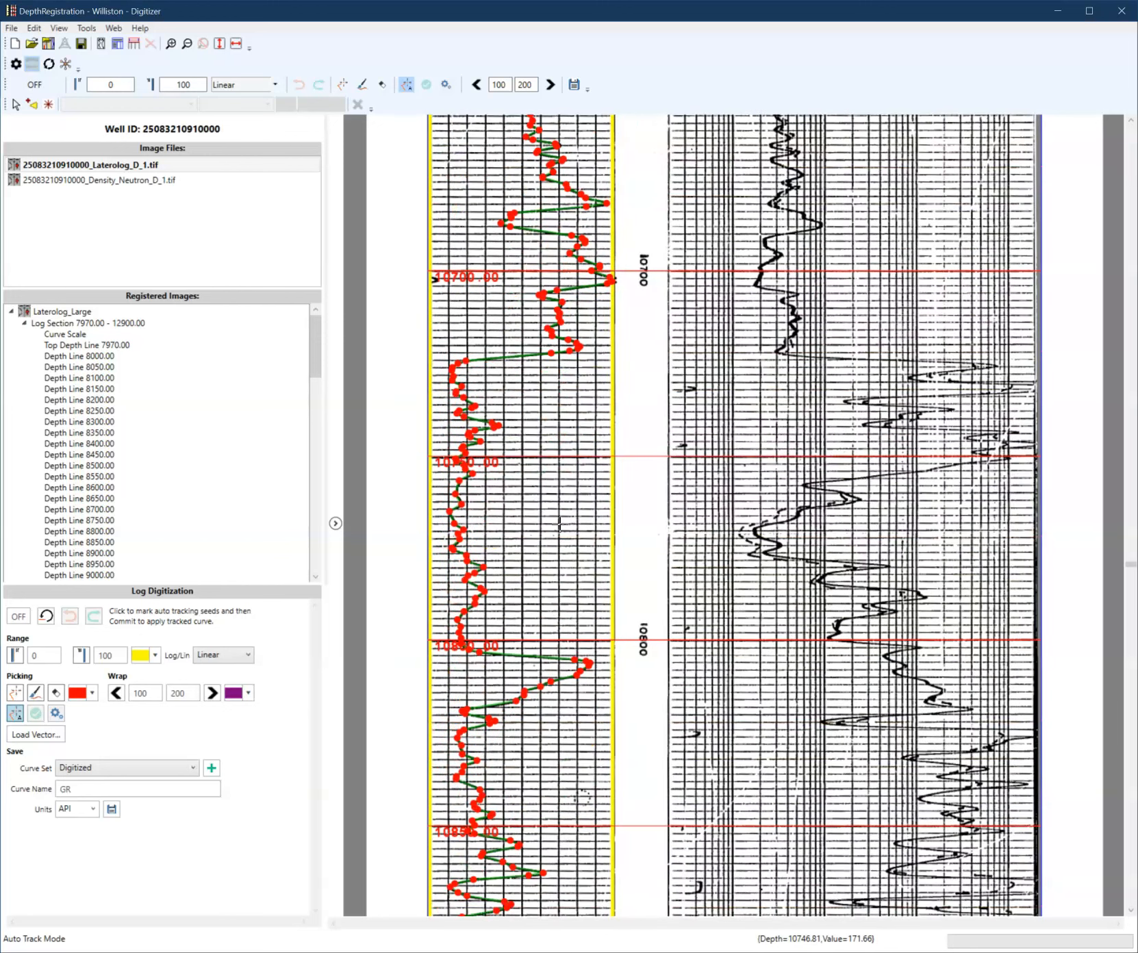
scroll(560, 524, down, 3)
scroll(536, 470, up, 2)
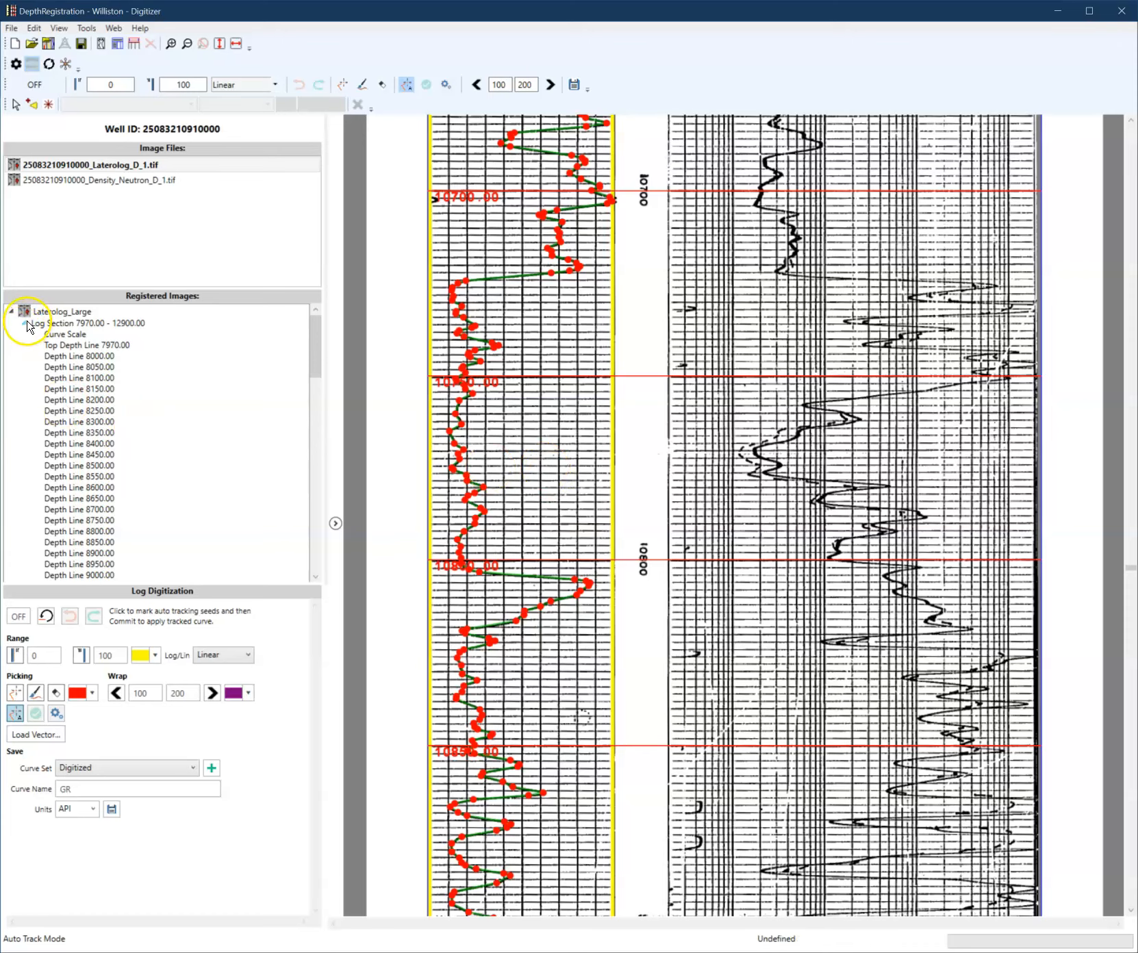
click(58, 181)
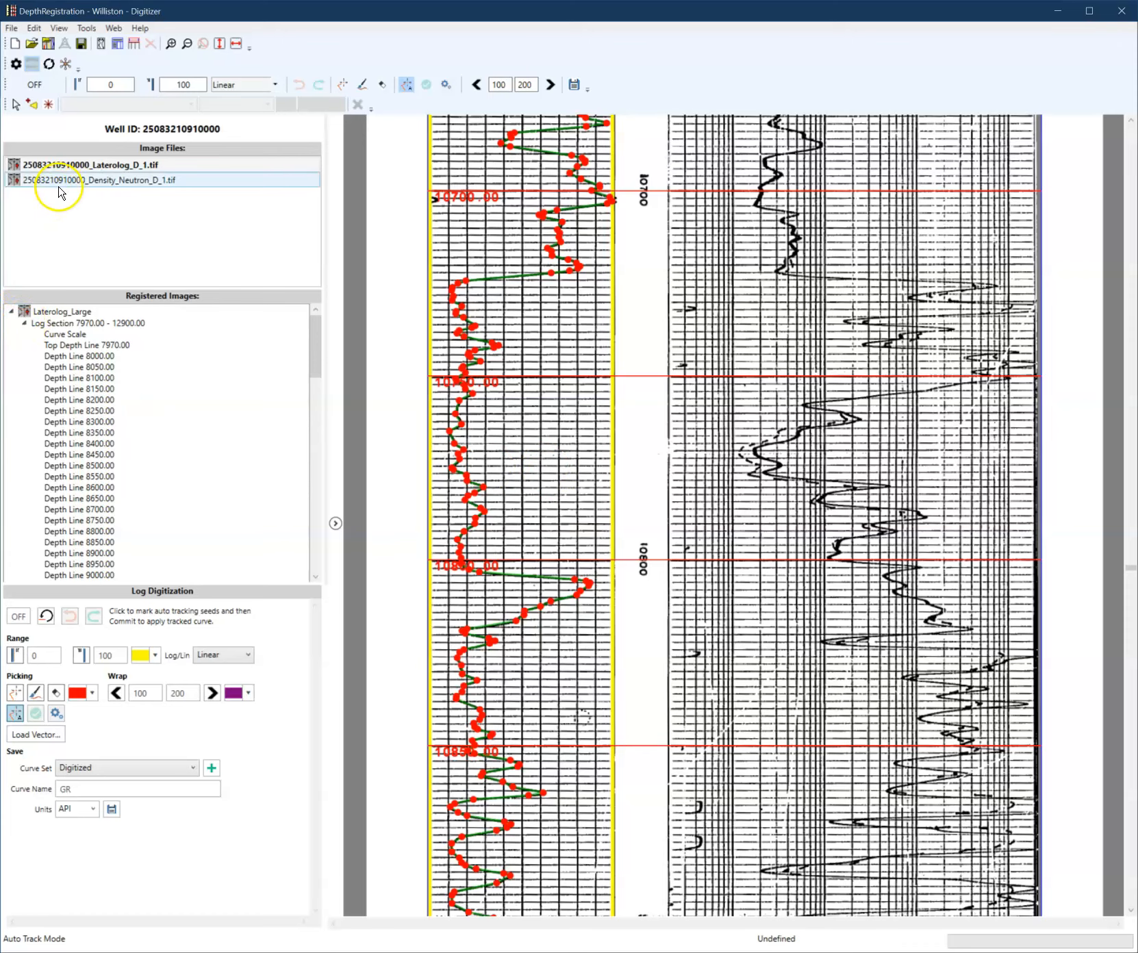
scroll(404, 449, down, 5)
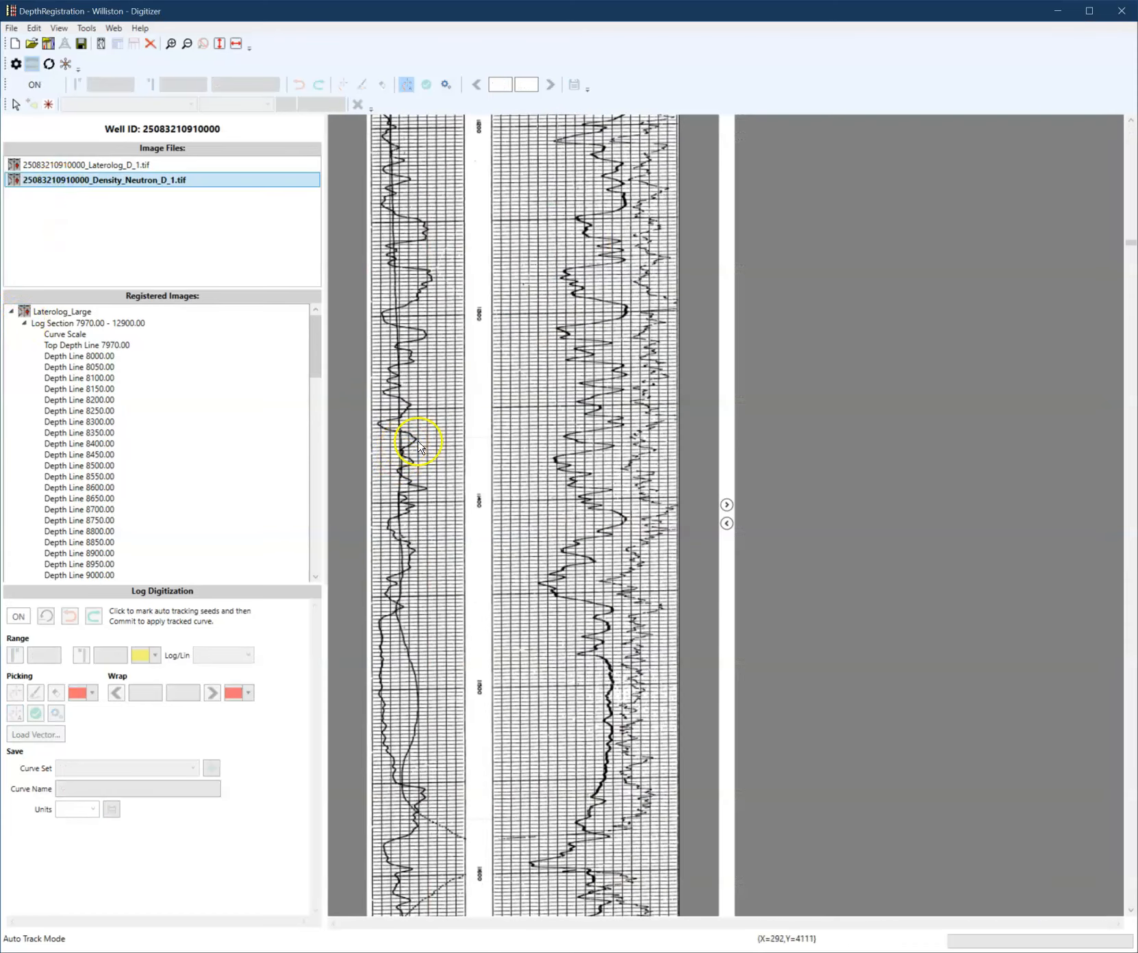
scroll(383, 616, down, 10)
scroll(401, 630, down, 20)
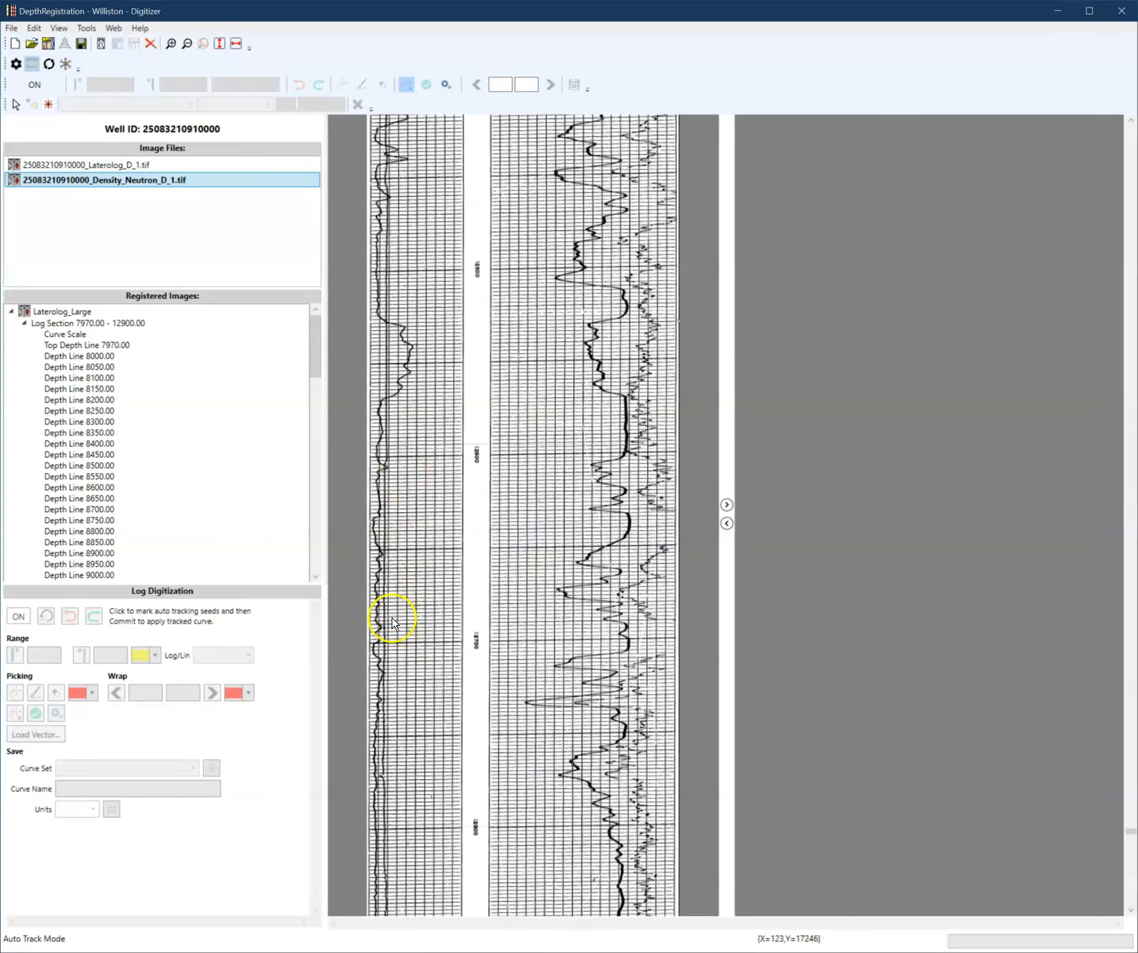
scroll(392, 621, down, 12)
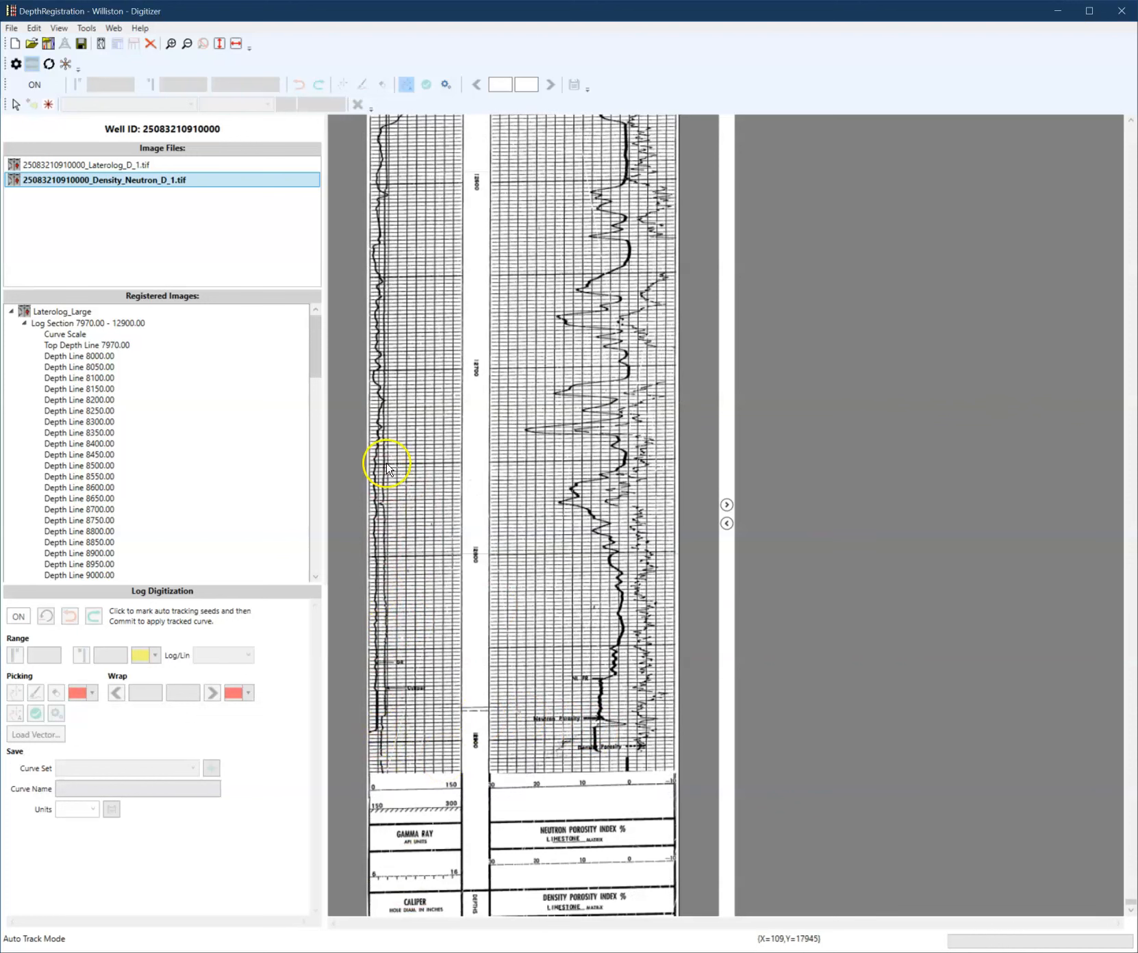
- Select the Curve Scale of the Density/Neutron_Large log section and switch log digitization on
click(10, 313)
click(12, 323)
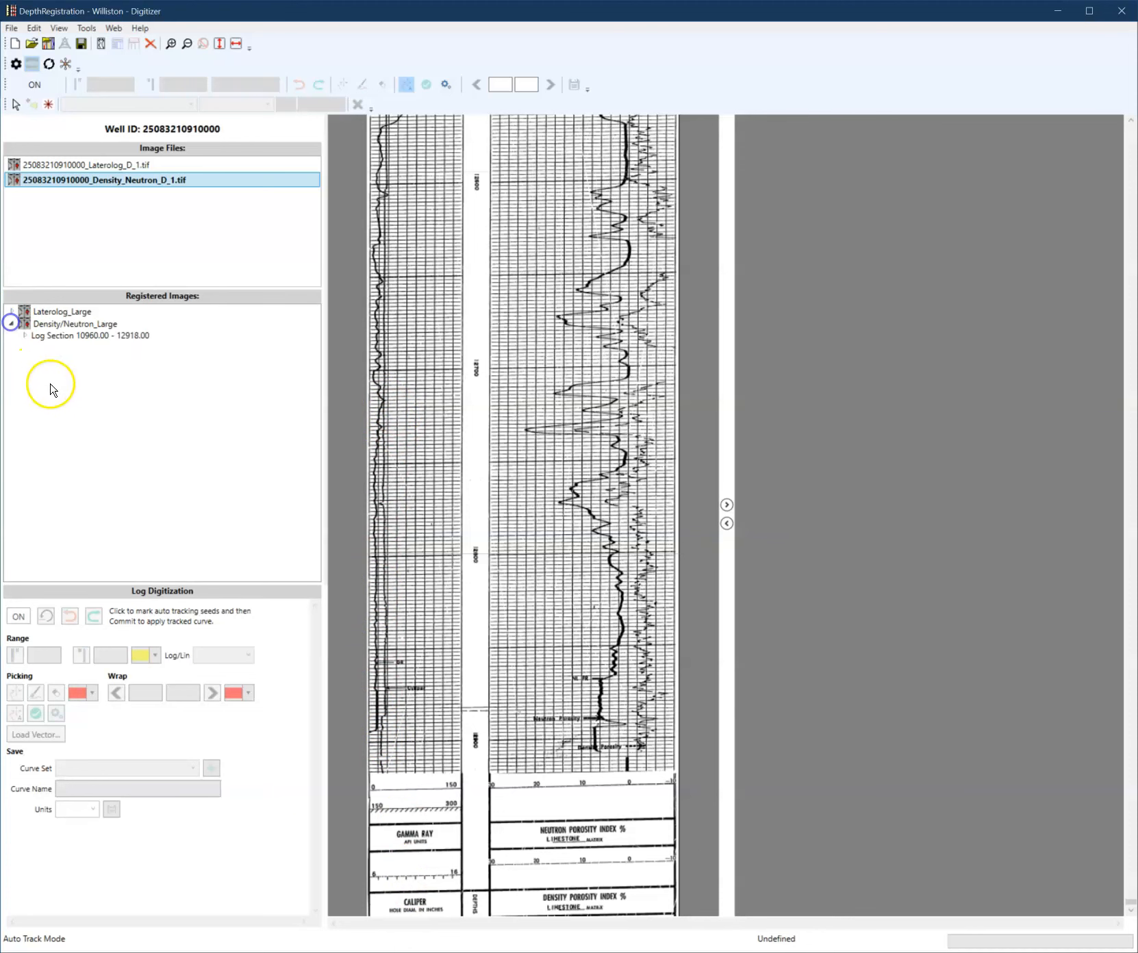
click(20, 337)
click(58, 350)
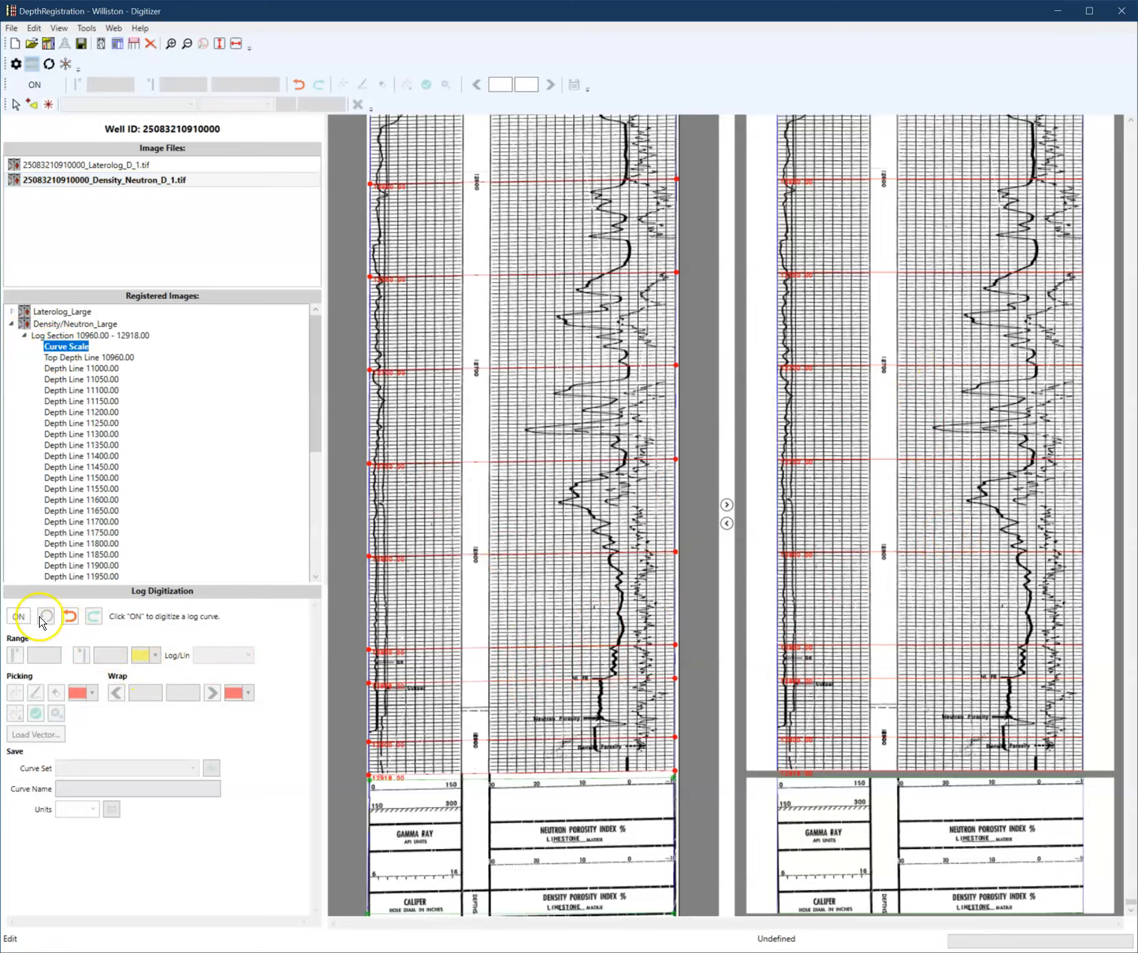
click(18, 616)
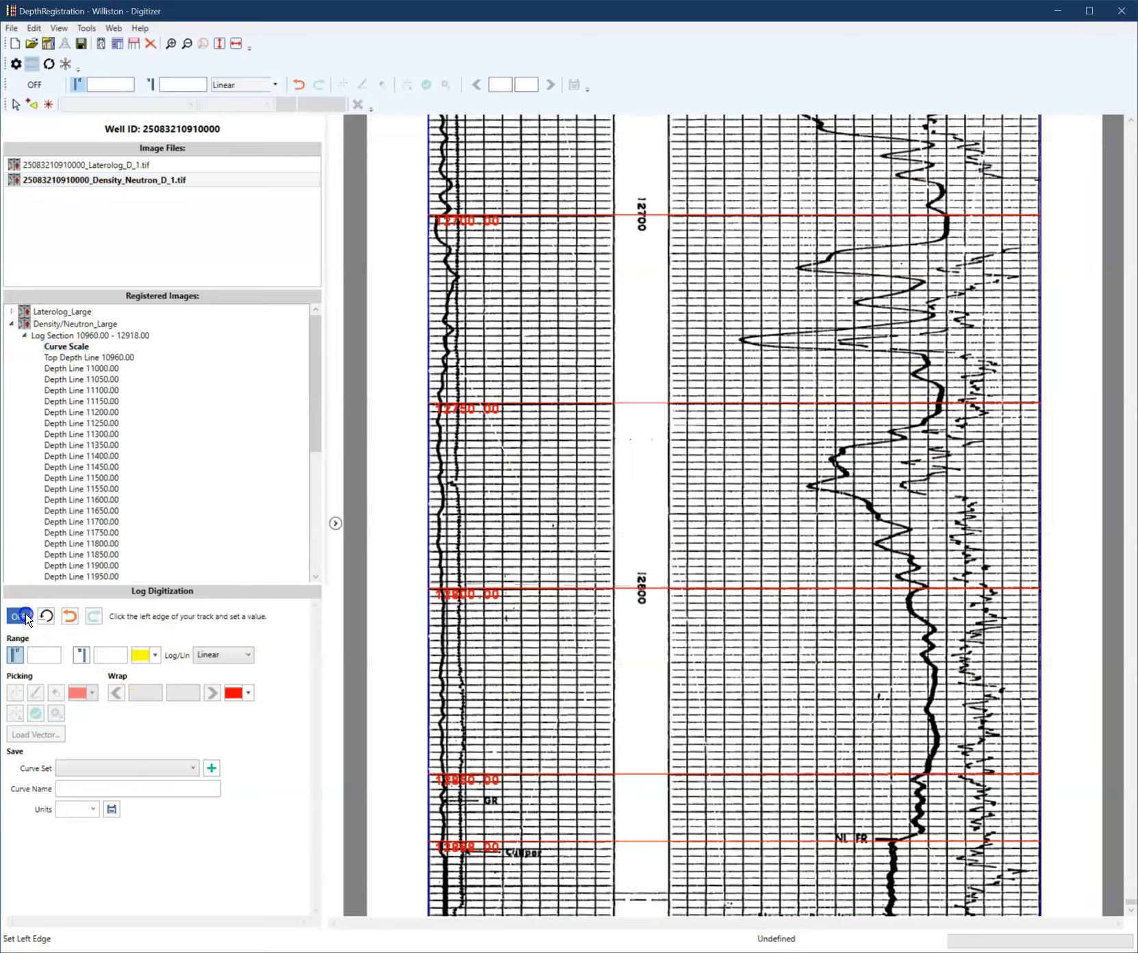
- Set the track's left edge scale value to 6 and its right edge value to 16
click(429, 570)
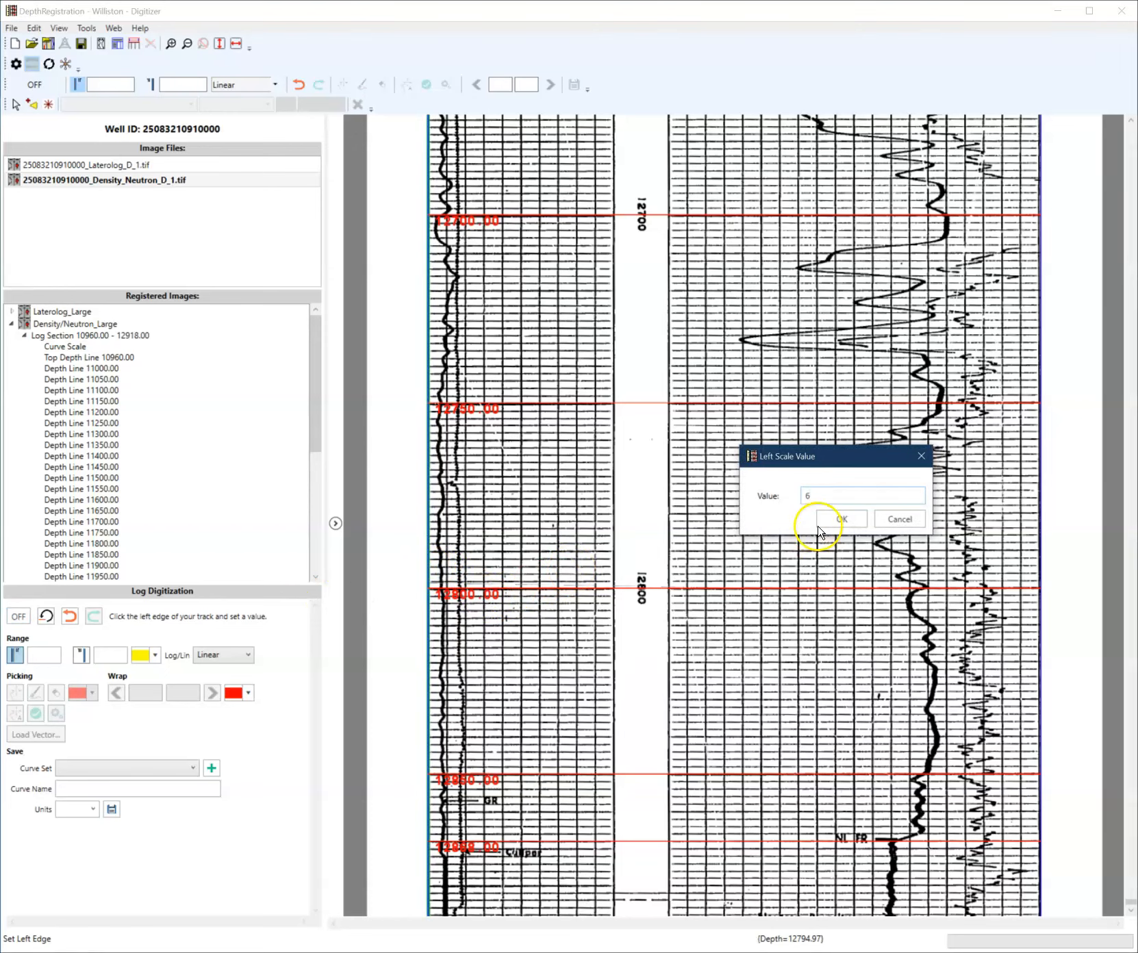
click(820, 526)
click(613, 516)
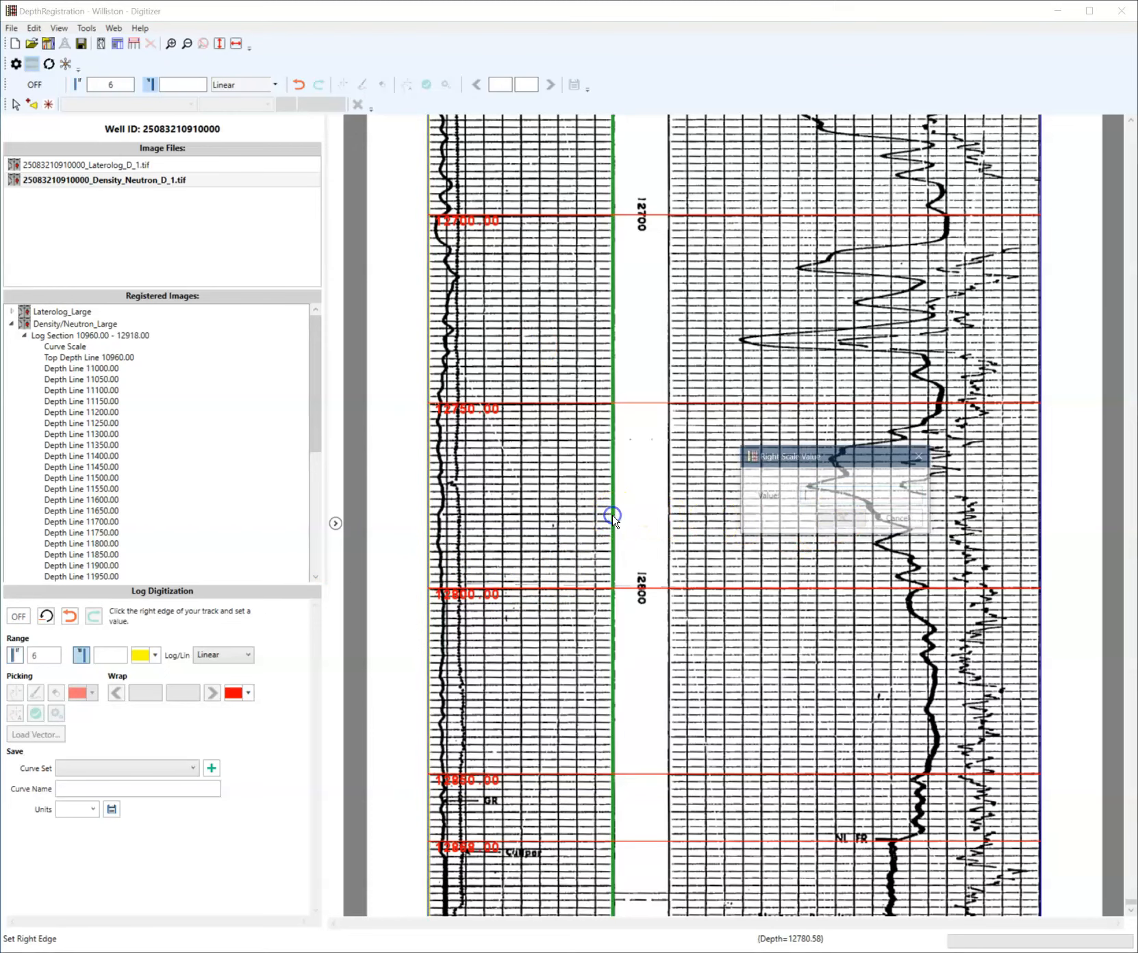
text(16)
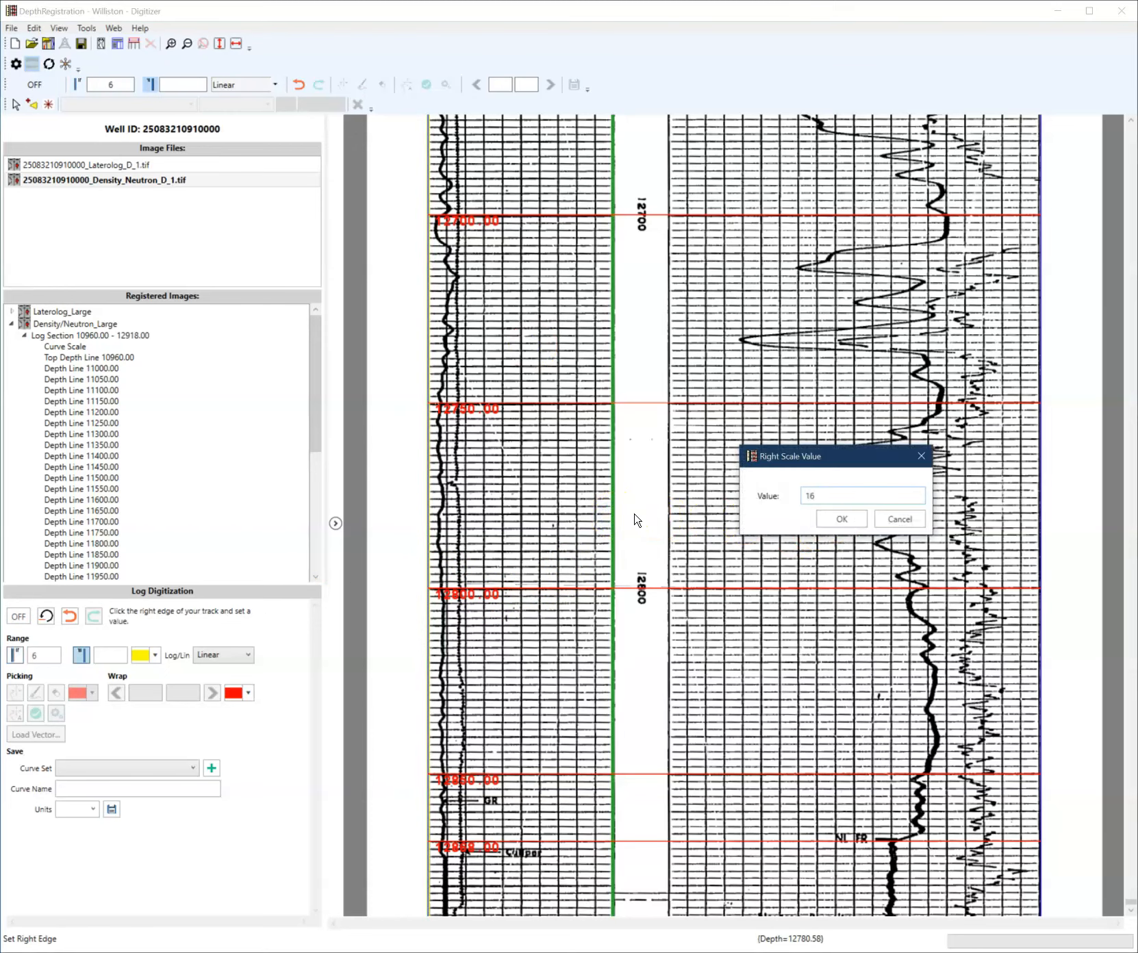
click(842, 519)
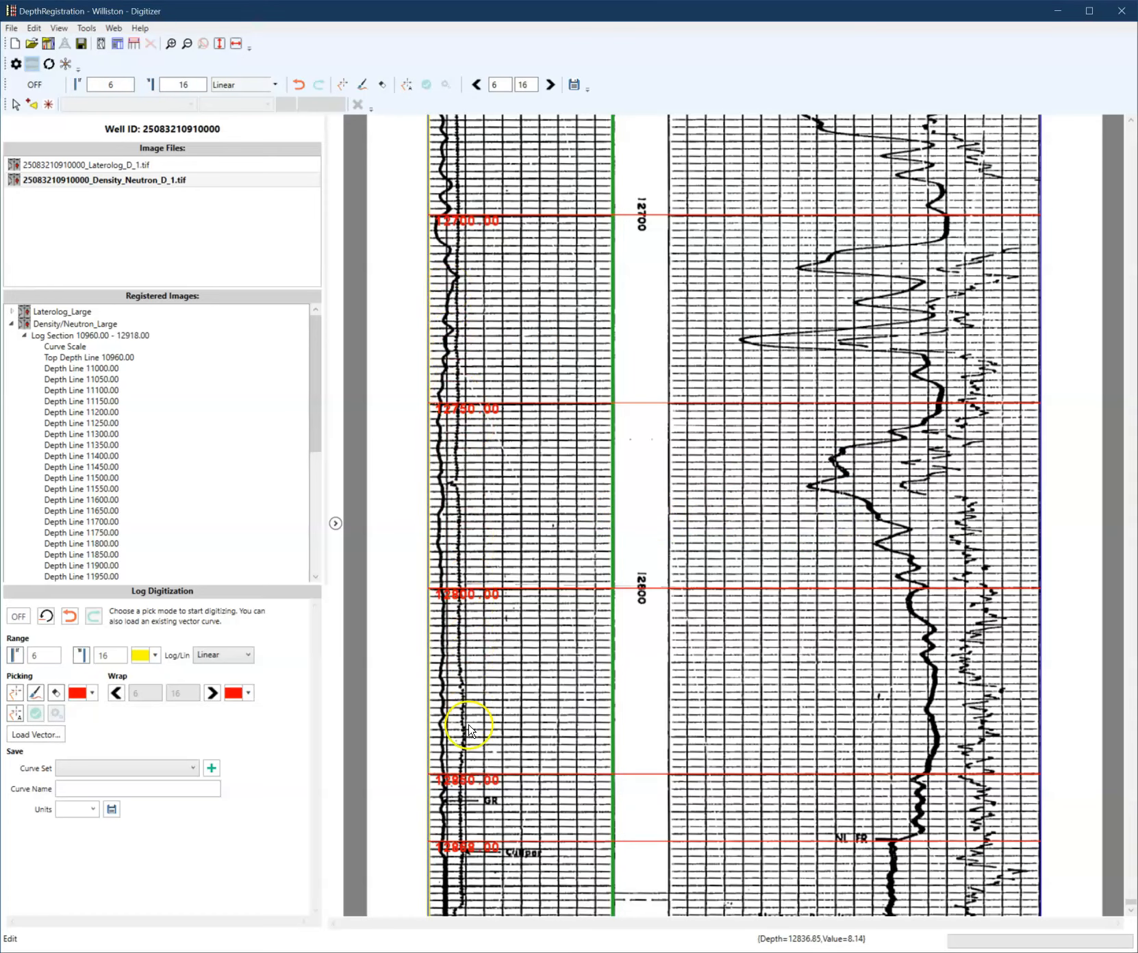
- Jump to the top depth line and switch to auto track mode, setting grid line removal to Pretrained ML Model
scroll(490, 671, up, 3)
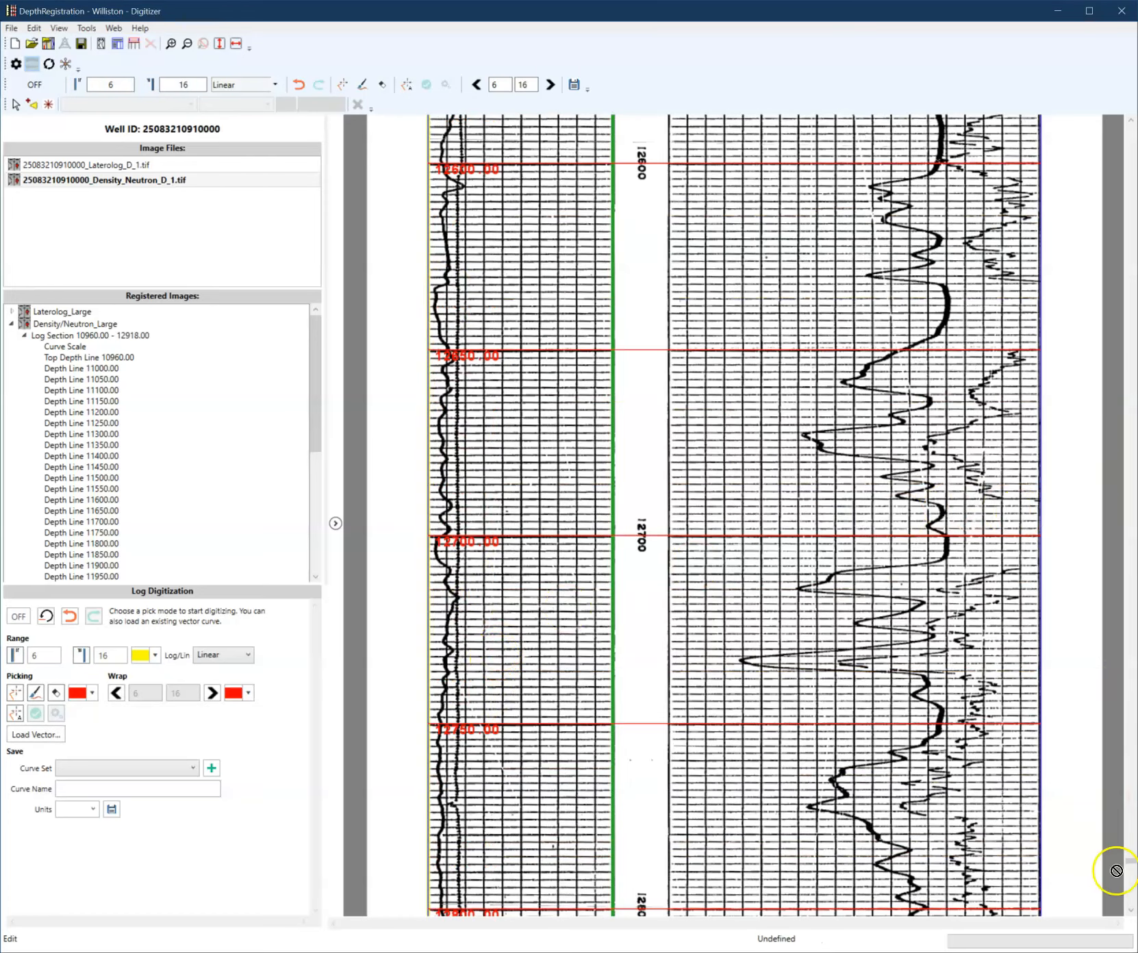
click(89, 357)
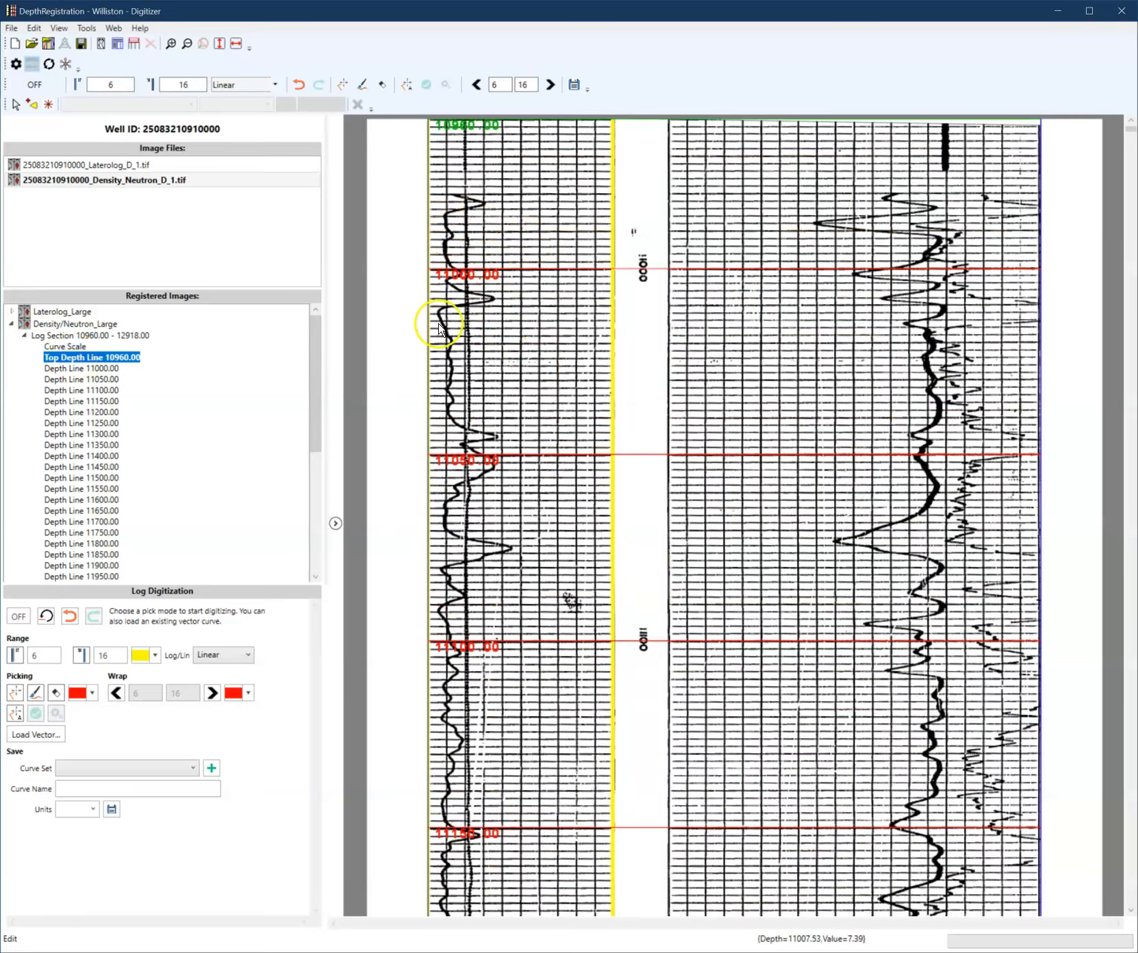
scroll(466, 500, down, 2)
scroll(469, 503, down, 8)
scroll(469, 510, up, 13)
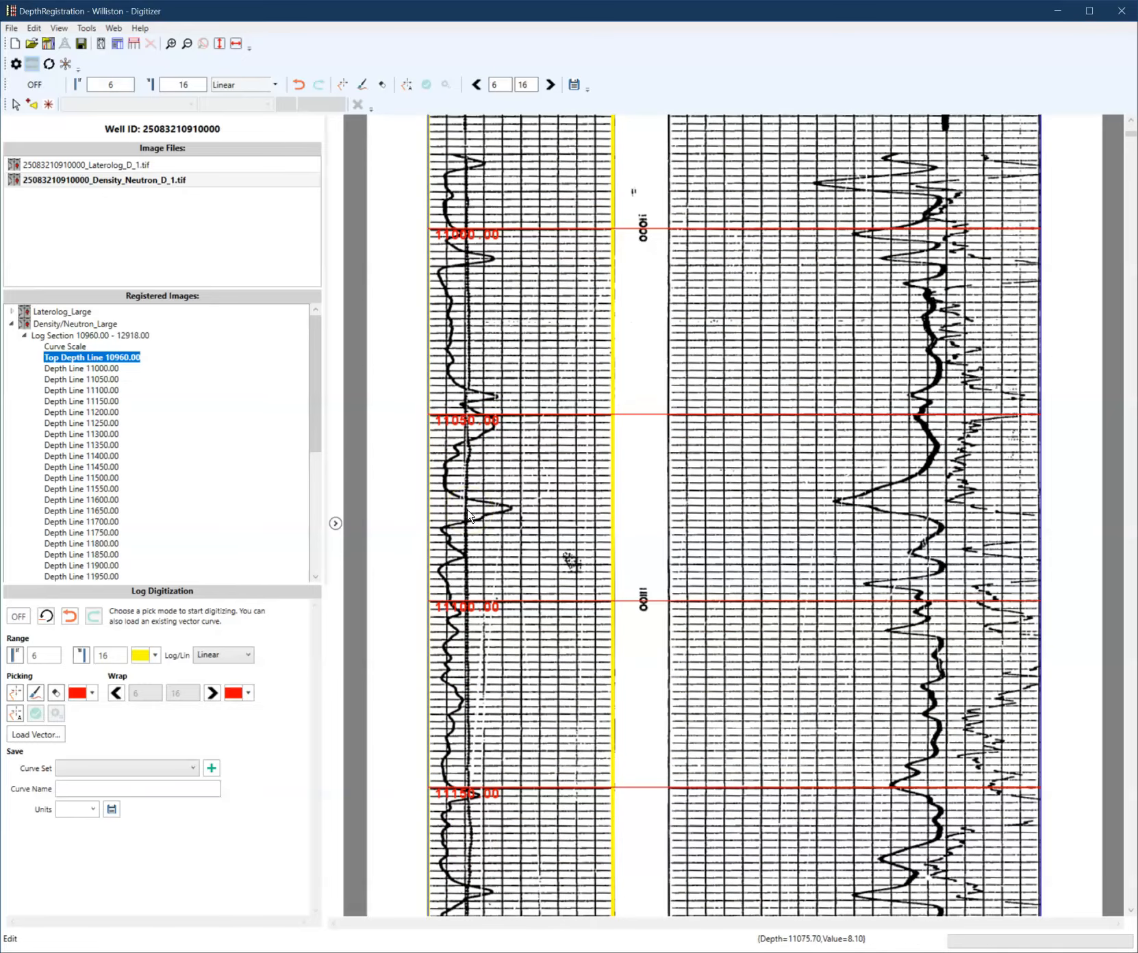
scroll(475, 555, down, 1)
click(15, 713)
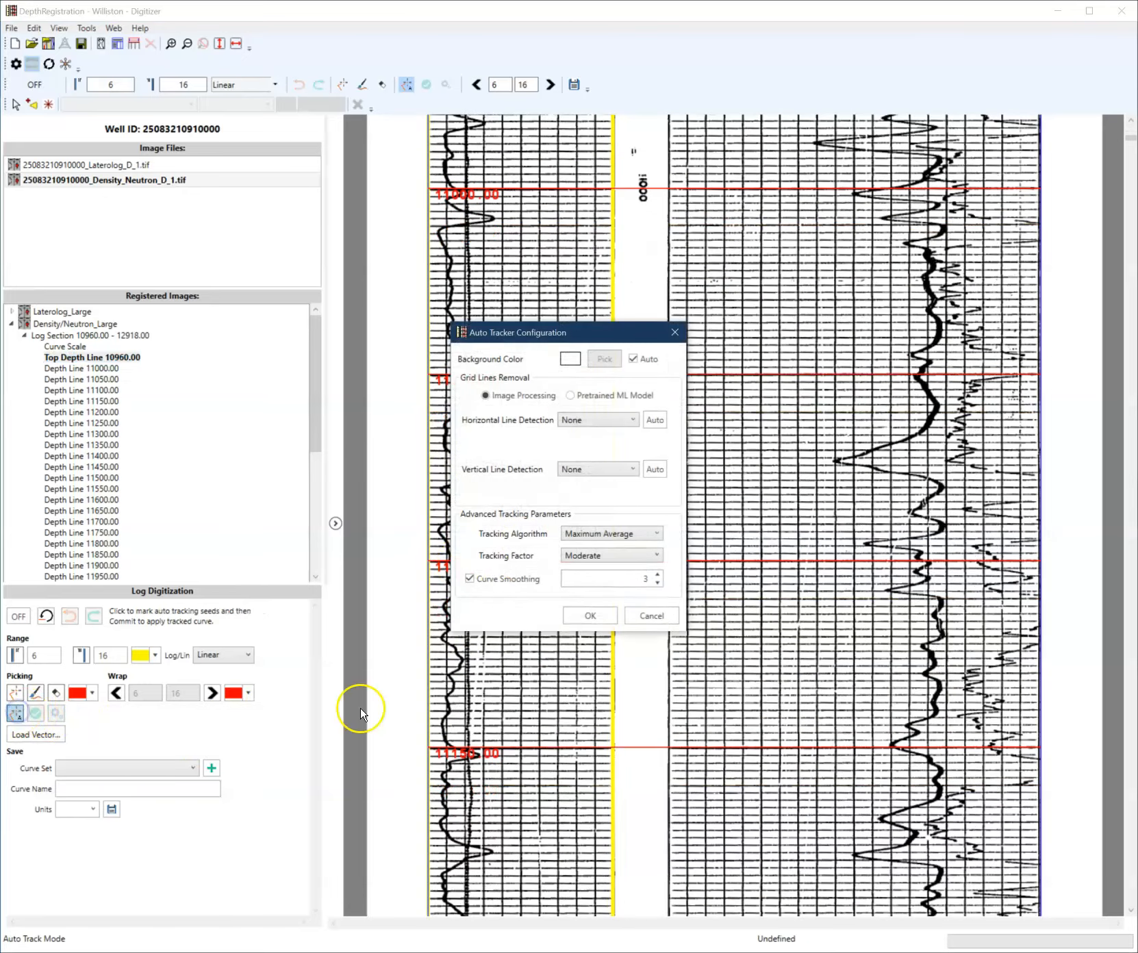
click(575, 400)
drag(574, 332, 817, 284)
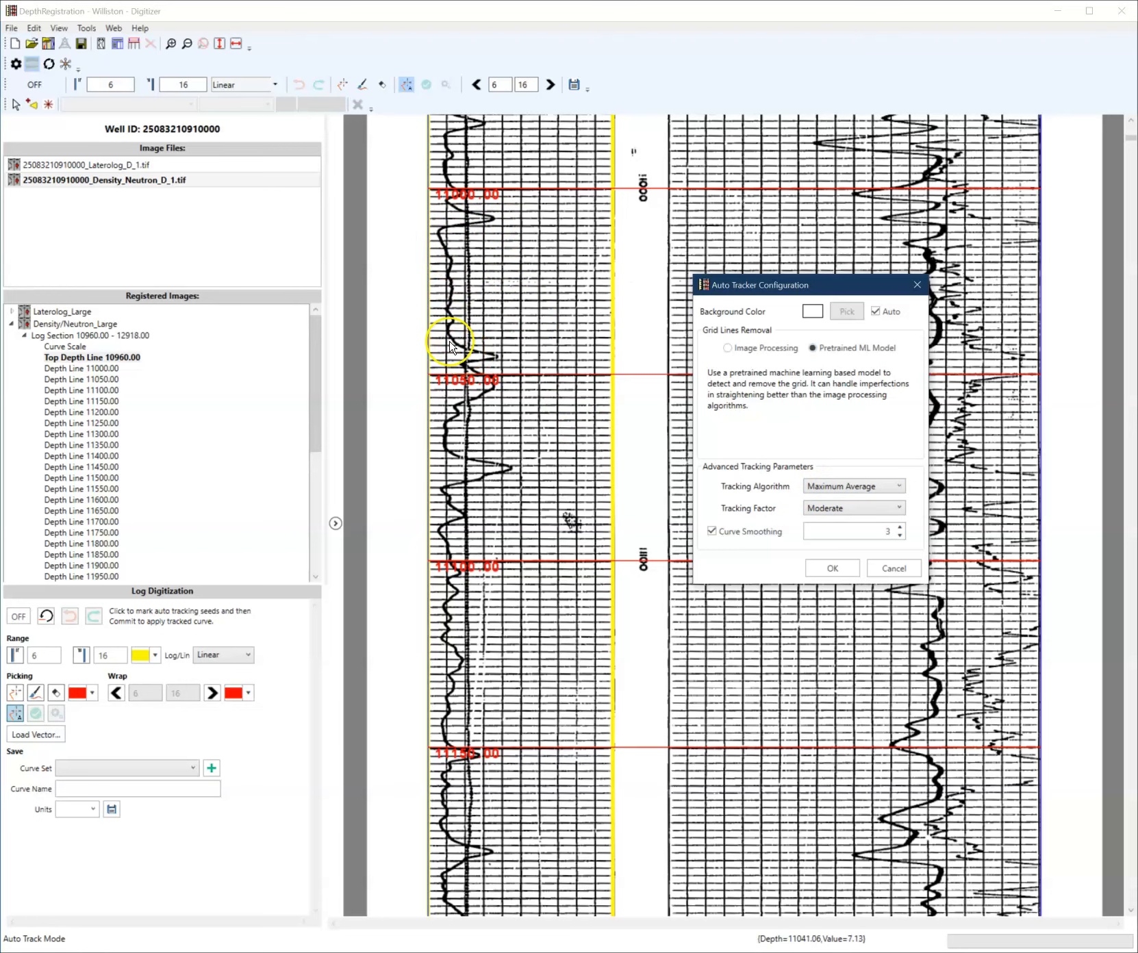
scroll(507, 329, up, 1)
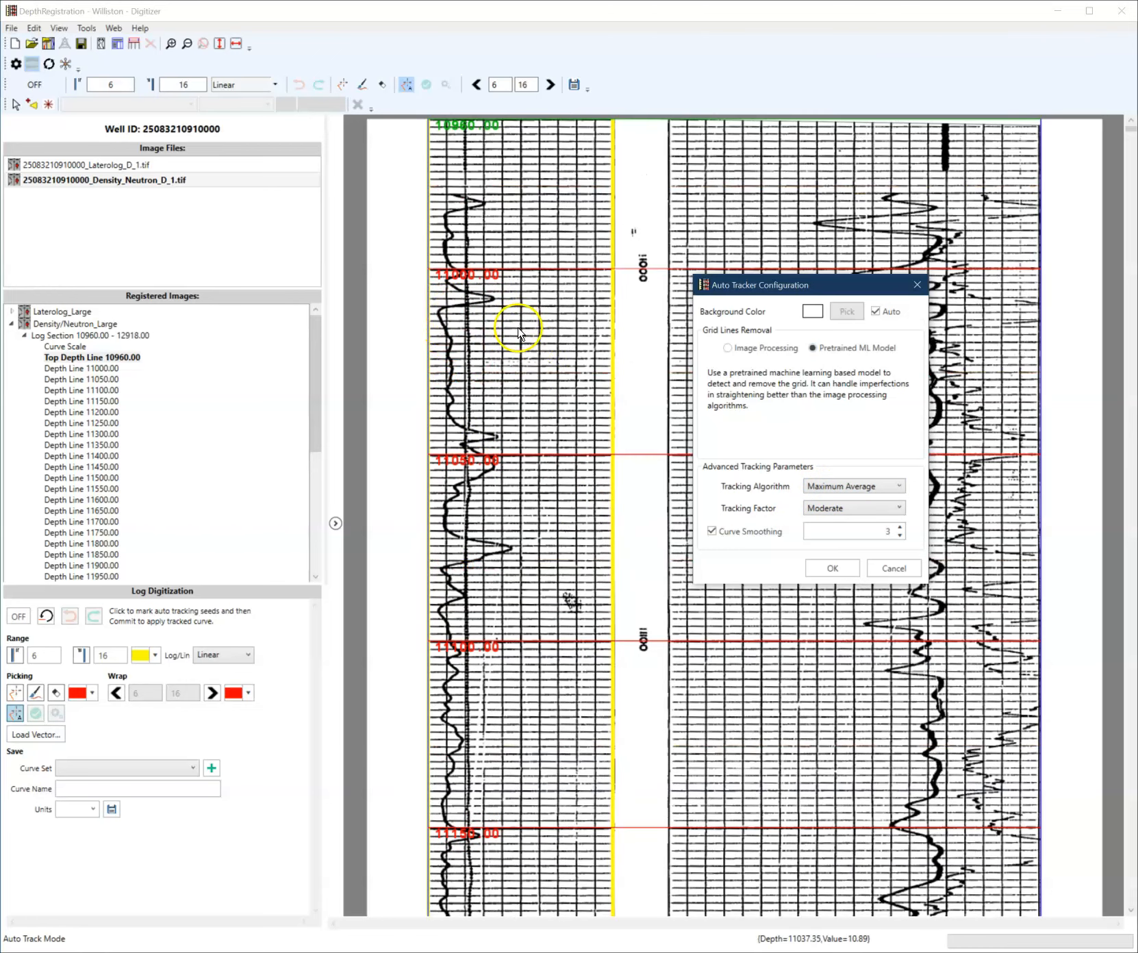
click(820, 567)
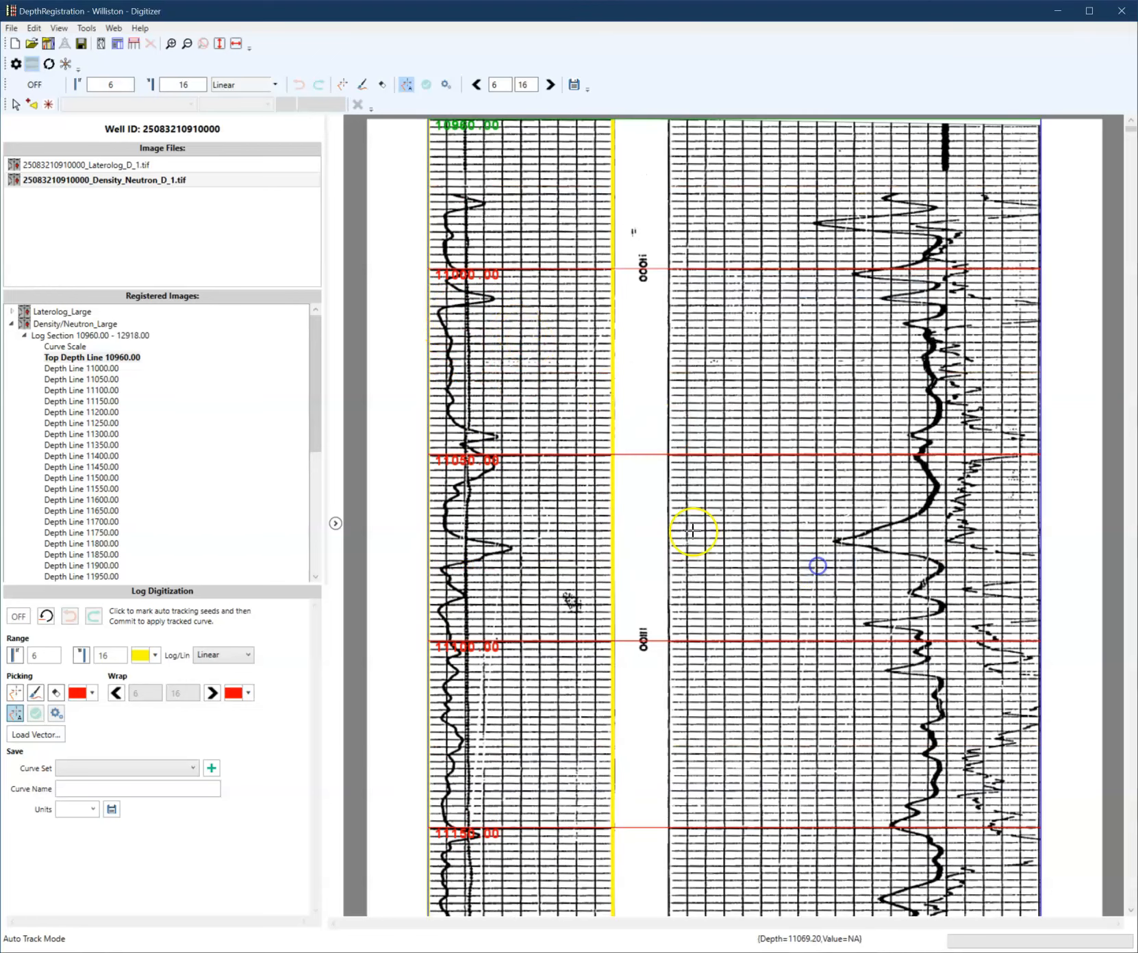
- Place auto-tracking seeds at the curve's top near 10990 ft and near 11560 ft to track it
click(467, 226)
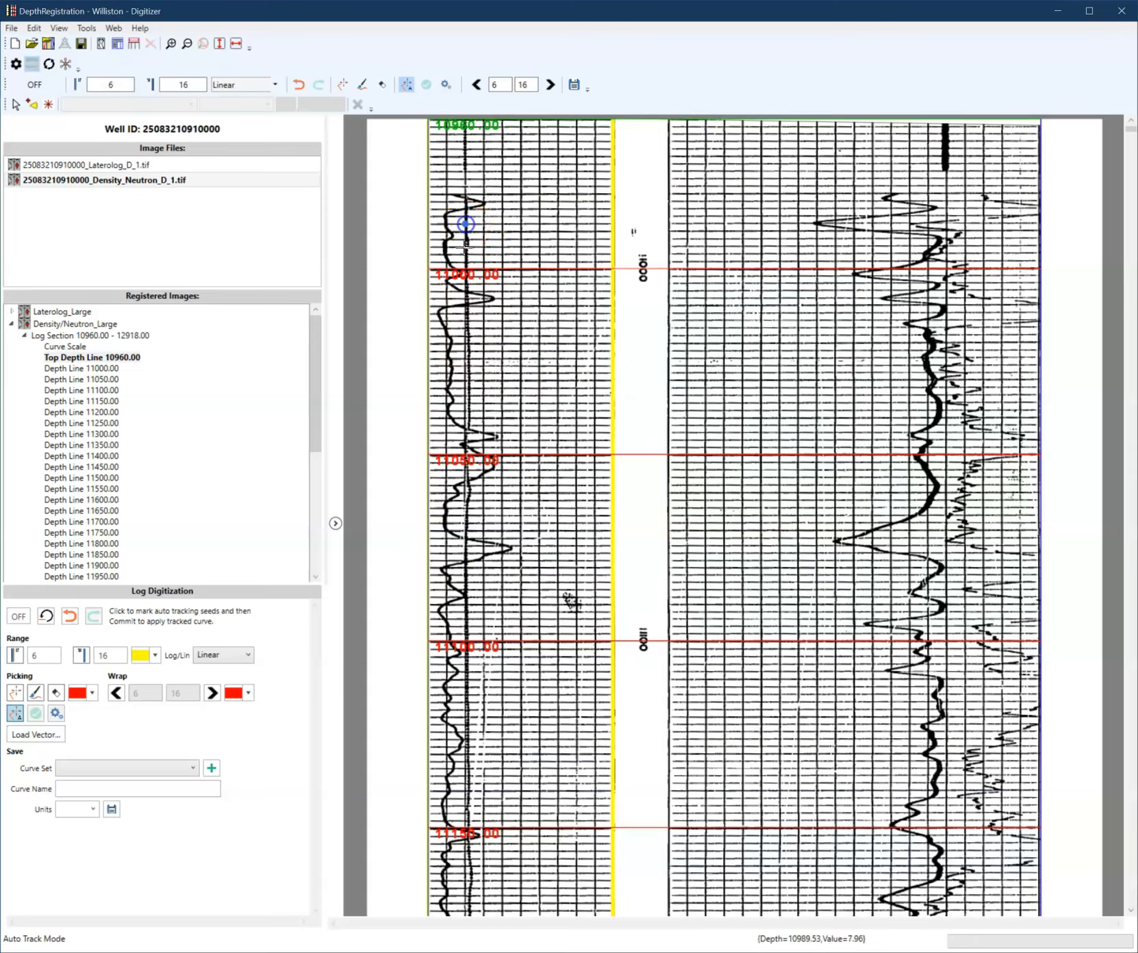
scroll(470, 519, down, 6)
scroll(474, 532, down, 13)
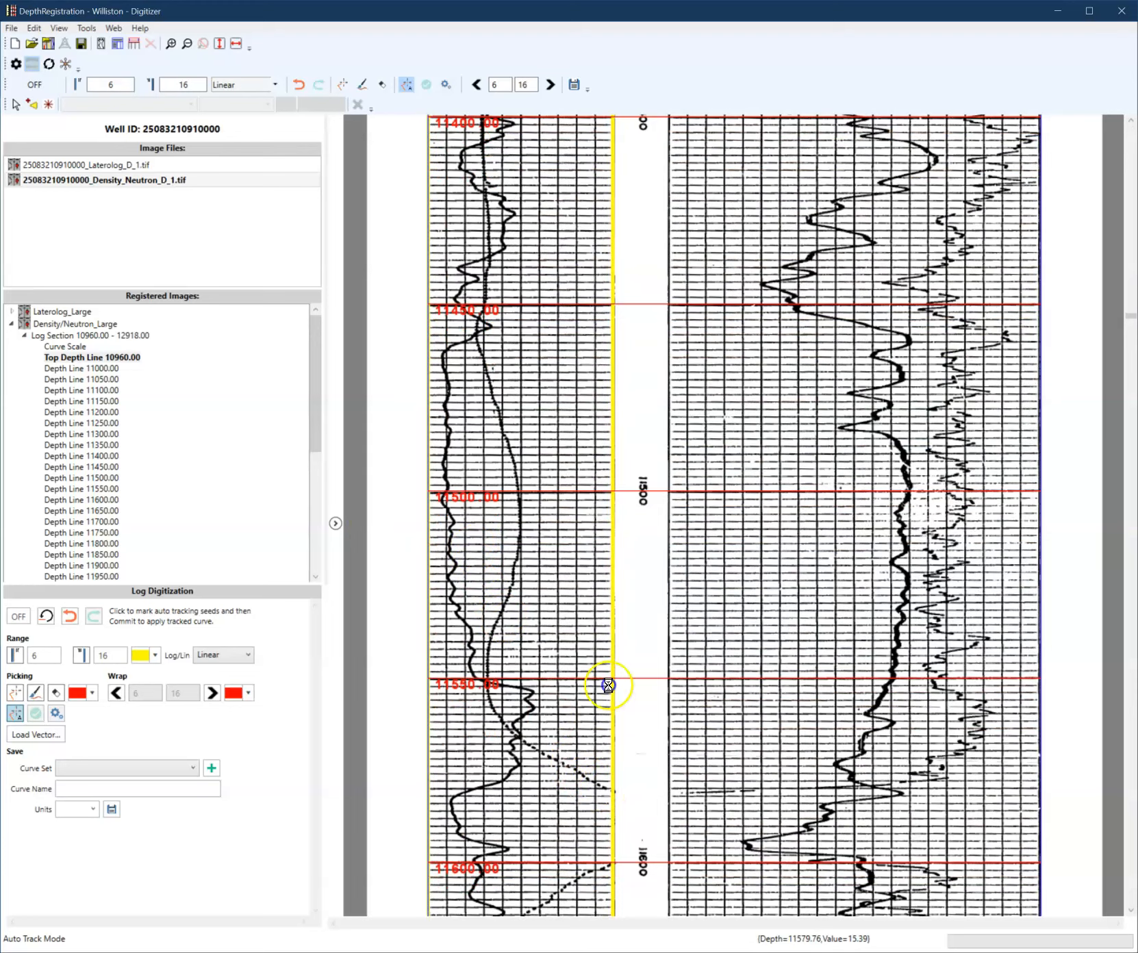
click(571, 676)
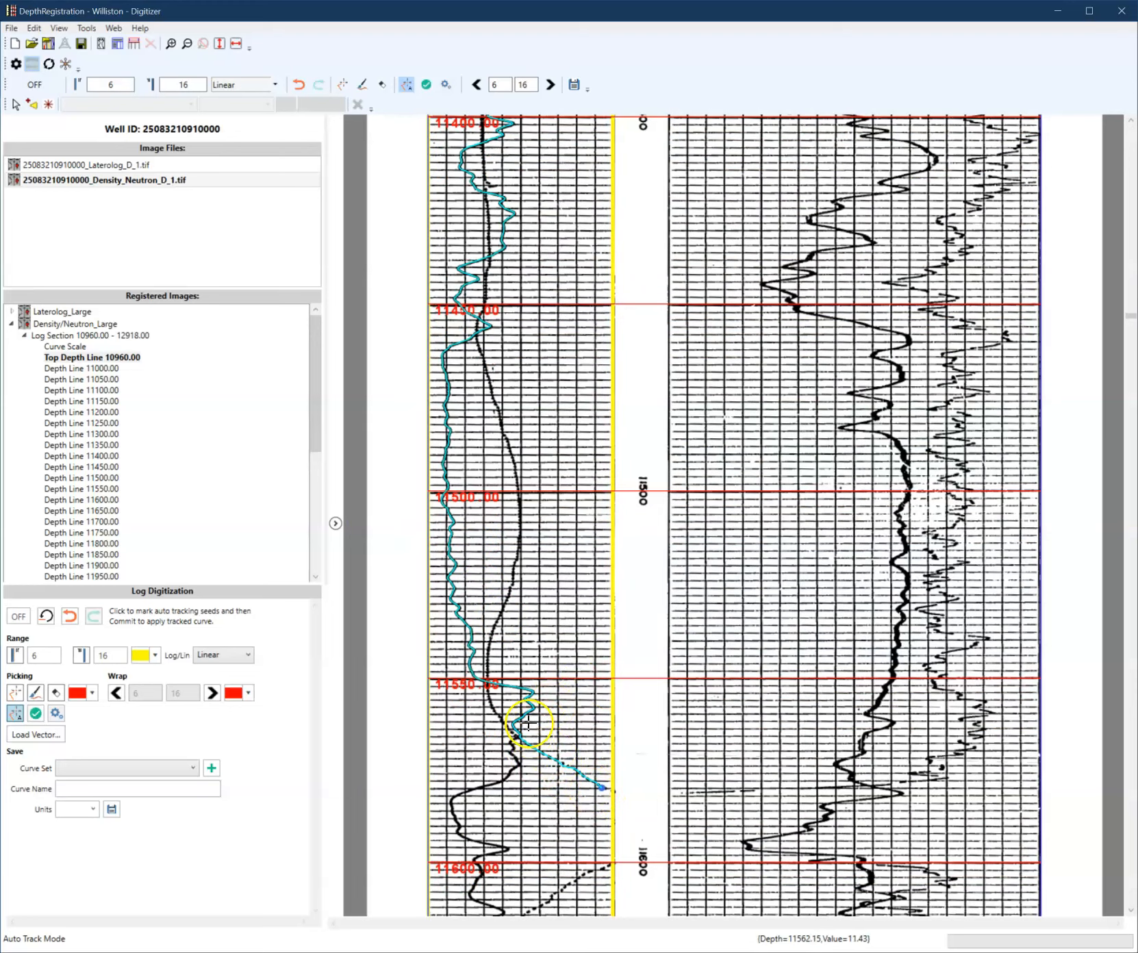
scroll(460, 665, up, 14)
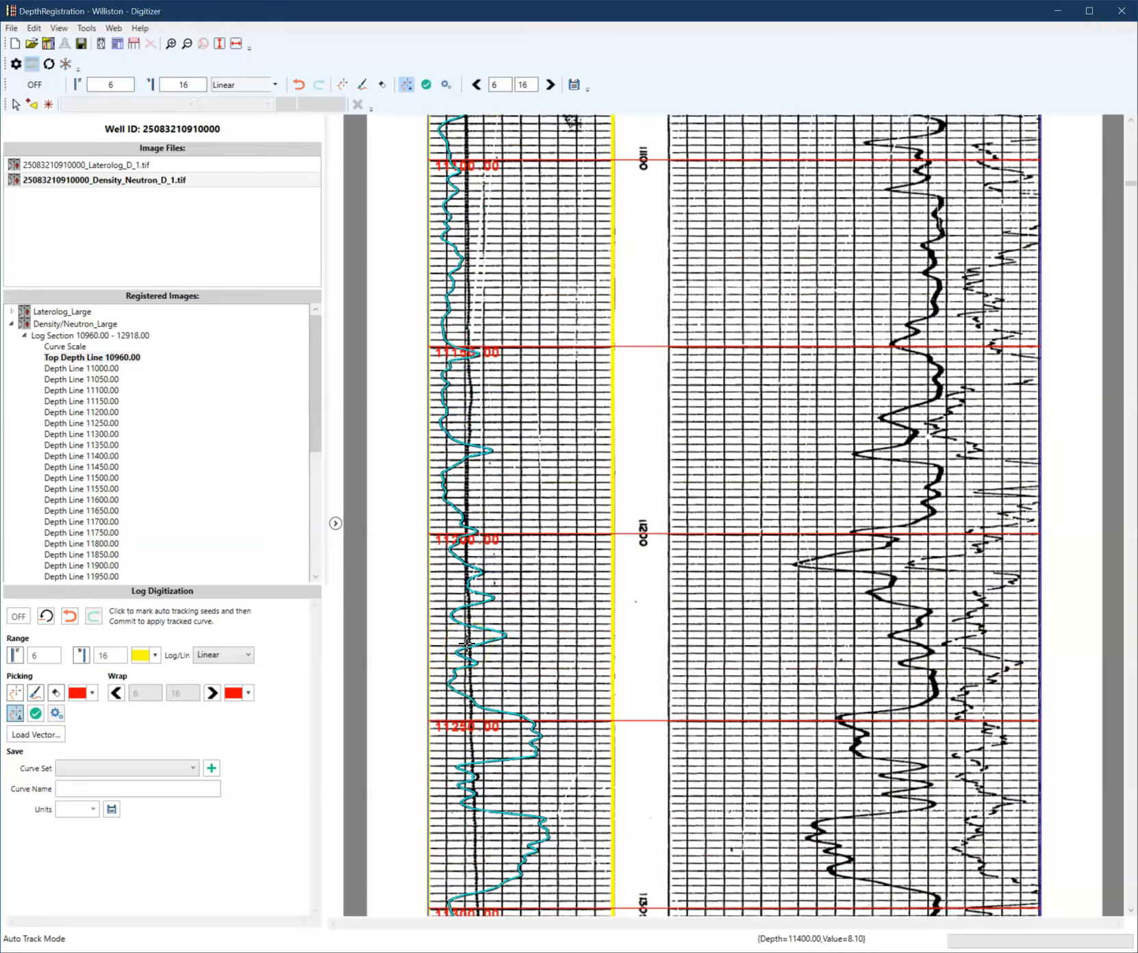
scroll(466, 643, up, 6)
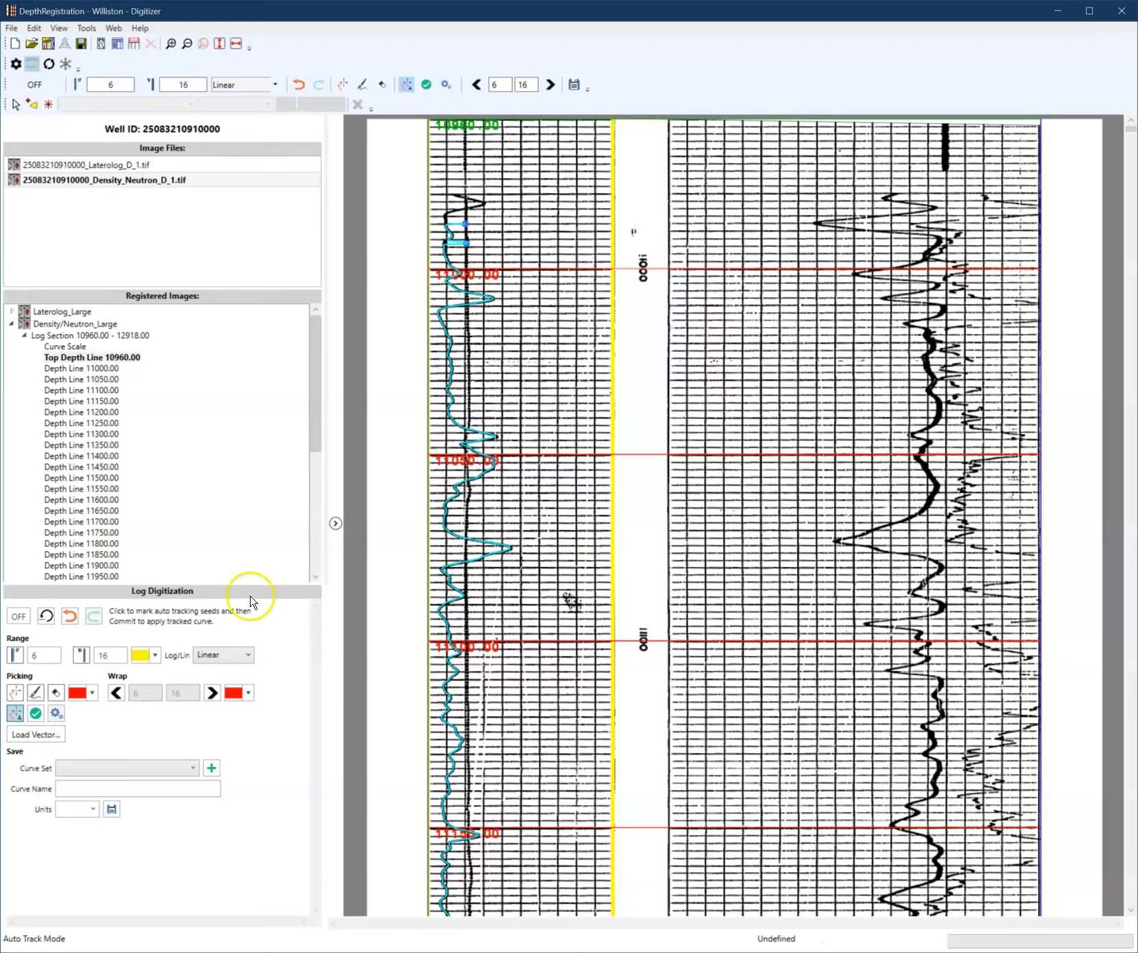
- Undo the auto-tracked curve
click(69, 616)
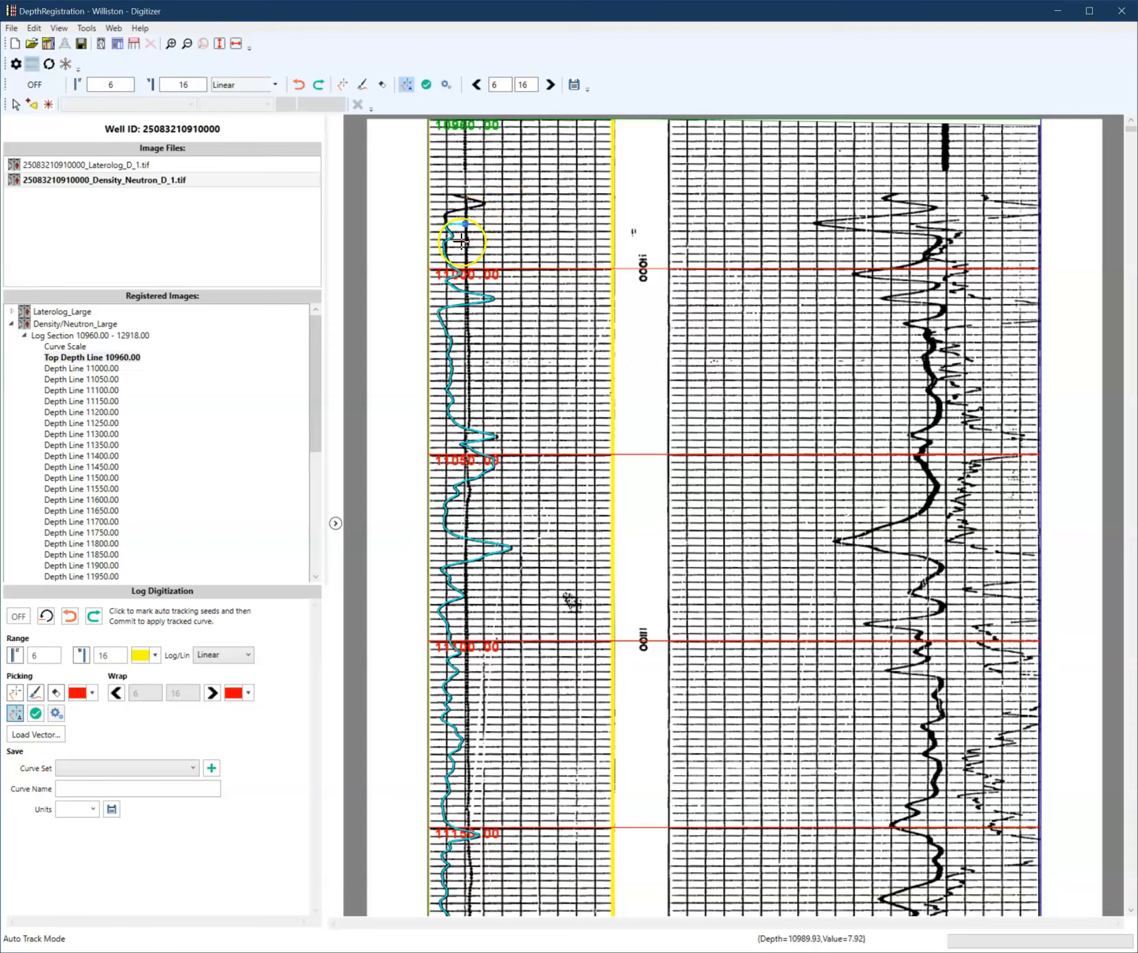
click(56, 713)
click(651, 616)
click(69, 617)
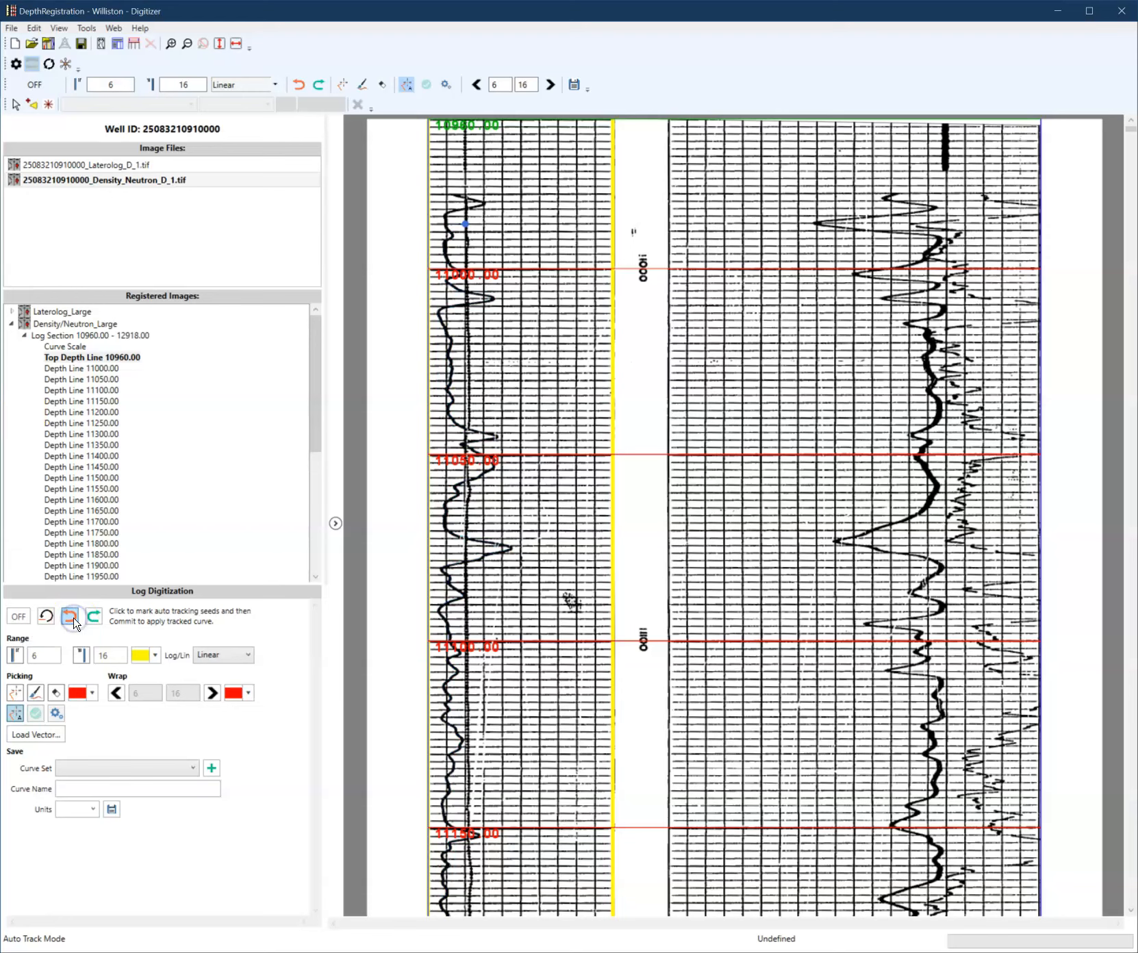
- Set the auto tracker's tracking algorithm to Minimum Distance
click(56, 714)
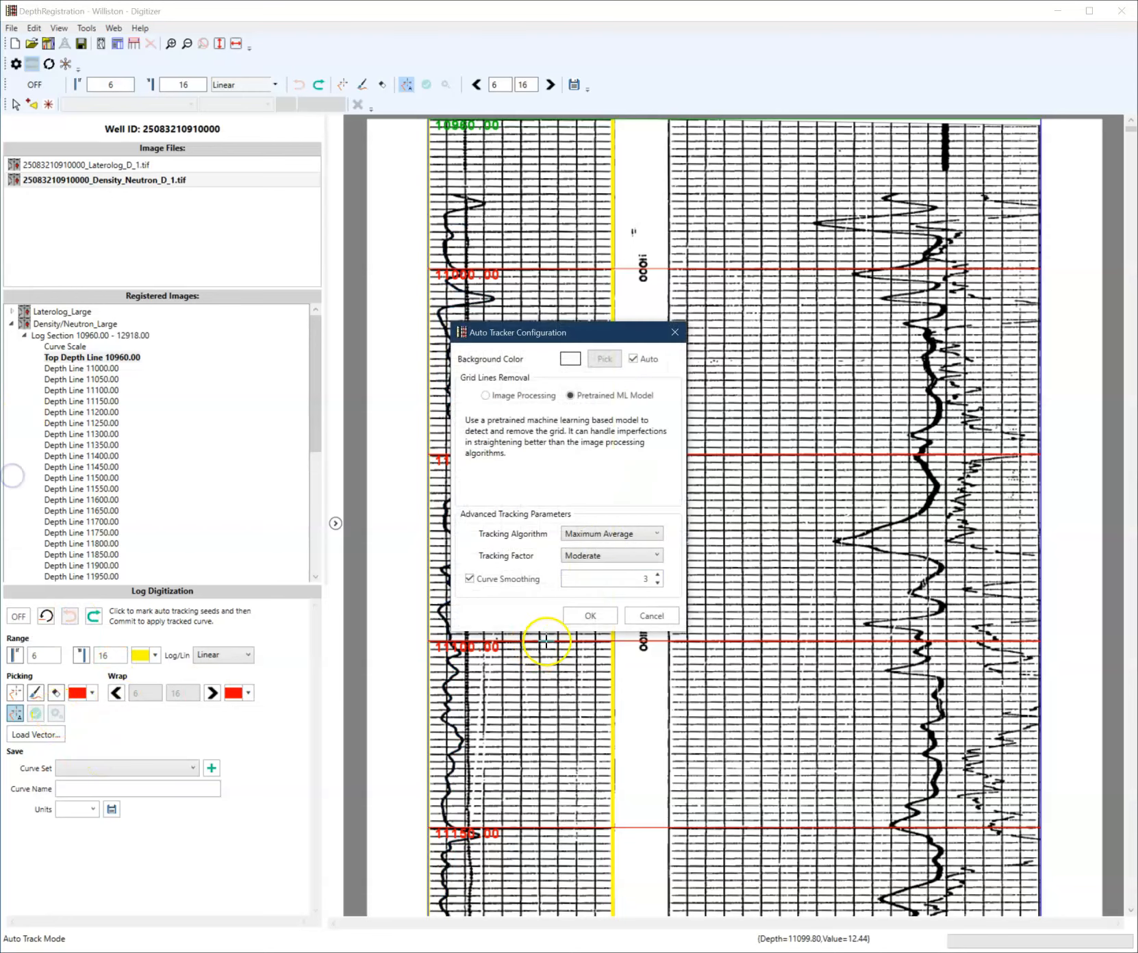
click(611, 555)
click(613, 556)
click(616, 539)
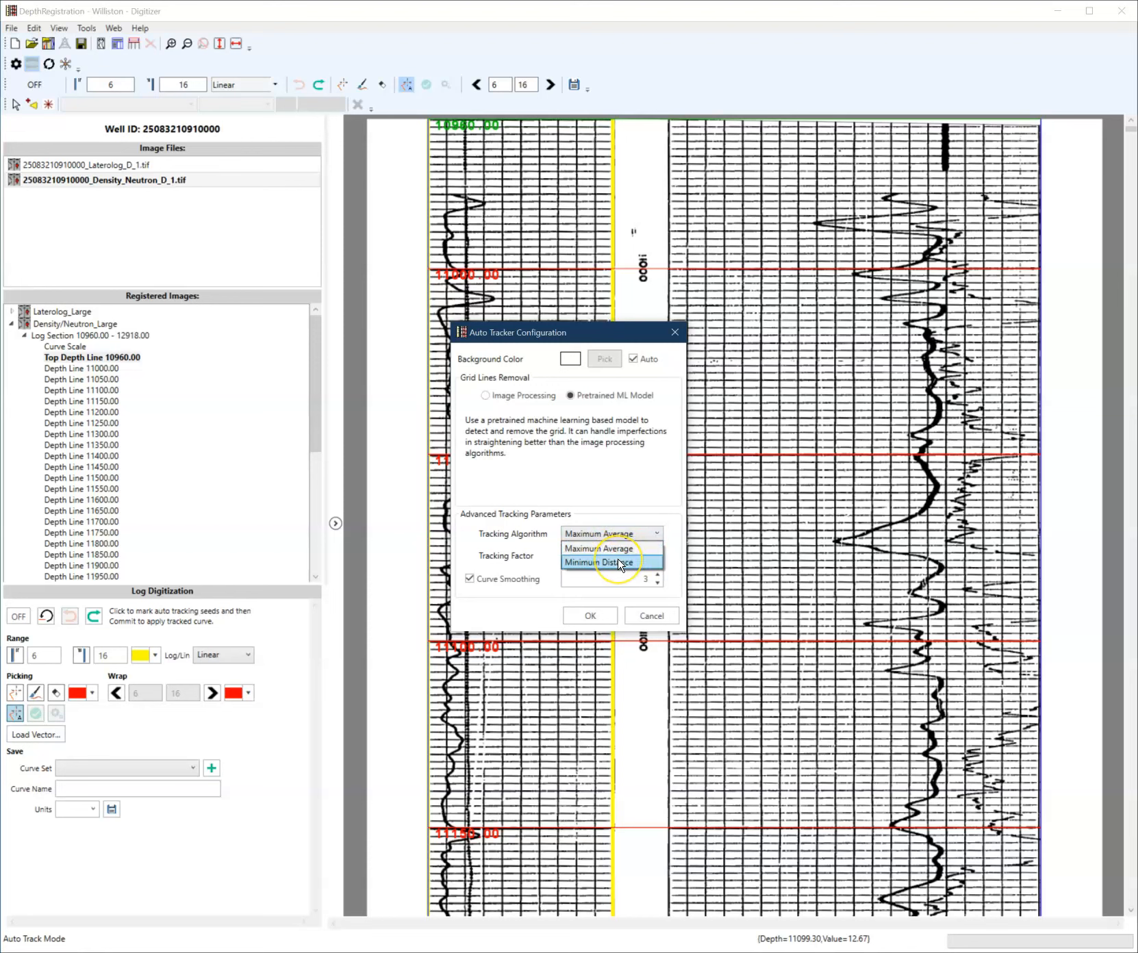
click(620, 563)
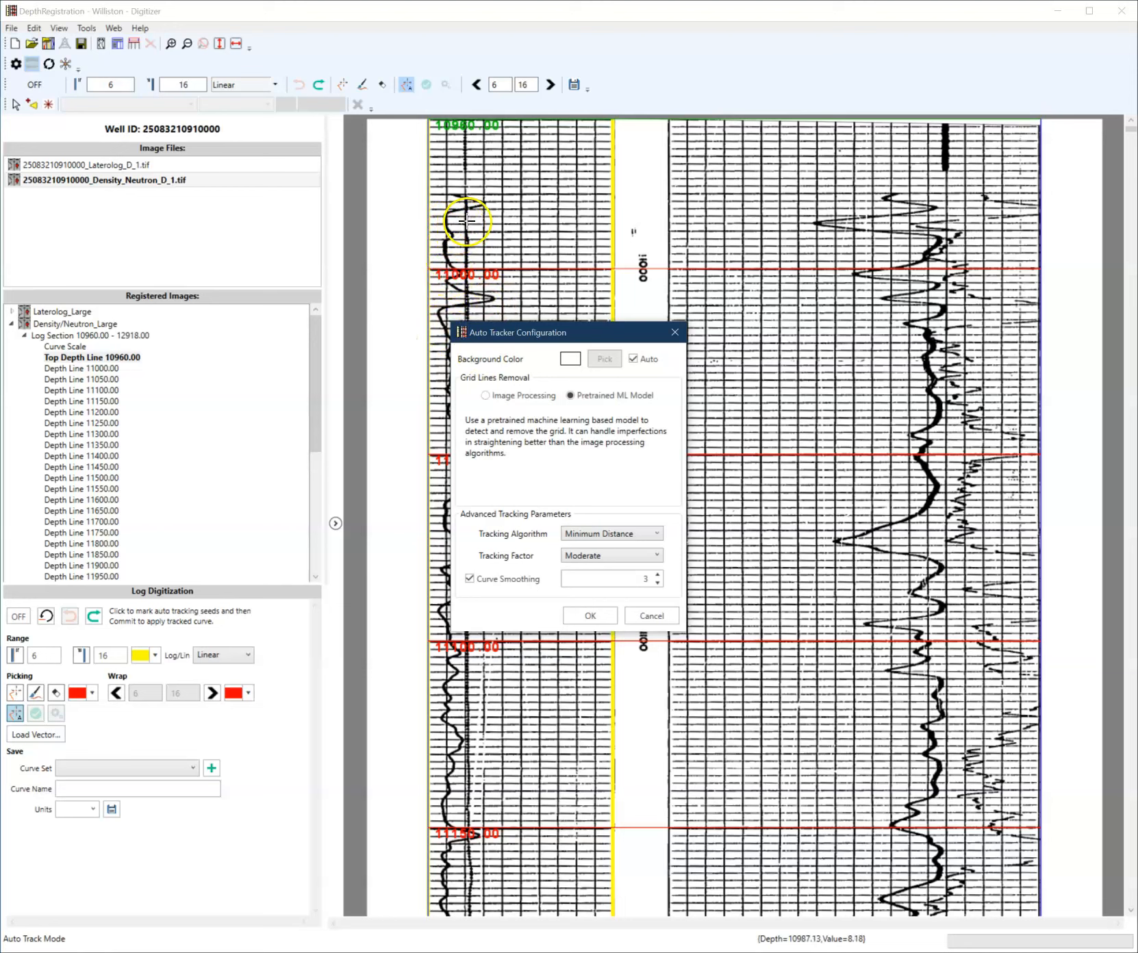
drag(503, 333, 682, 251)
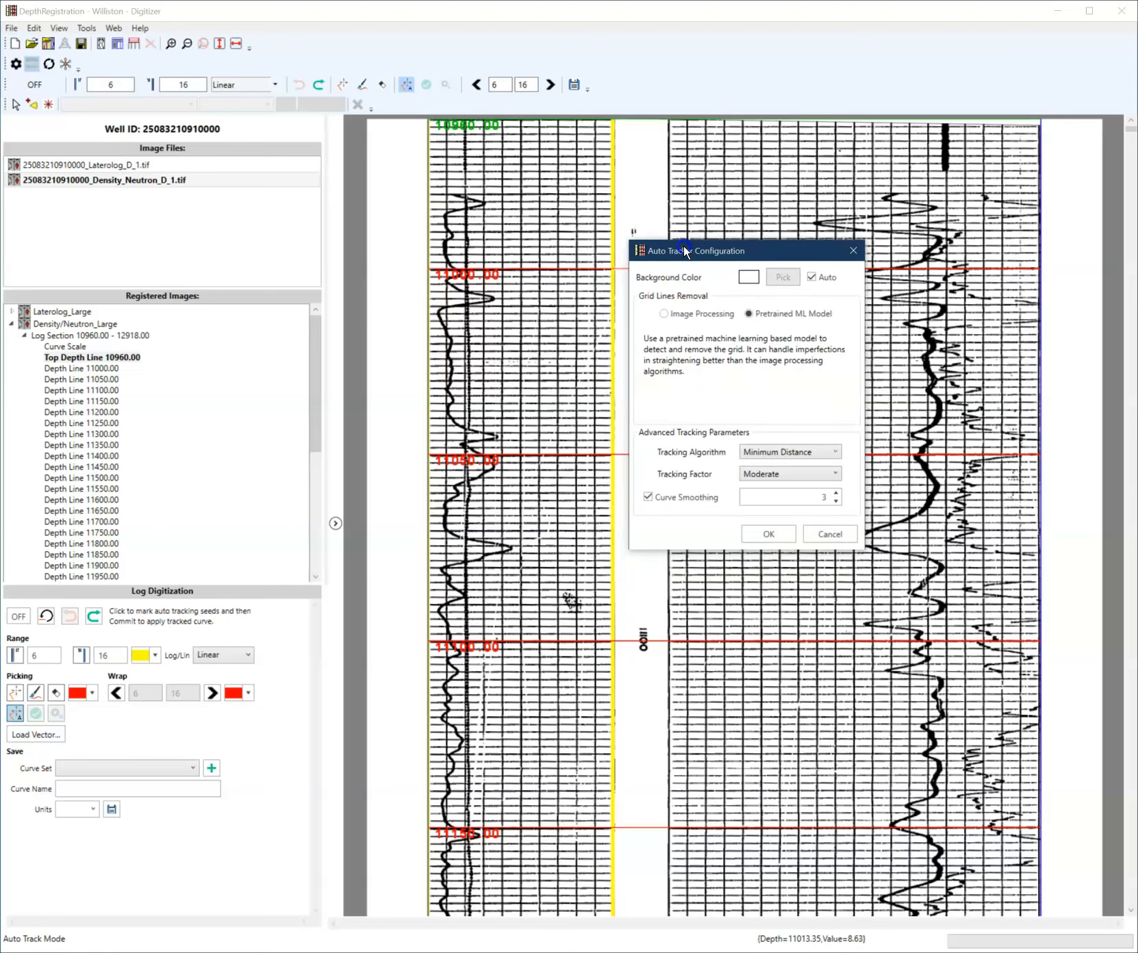
click(771, 532)
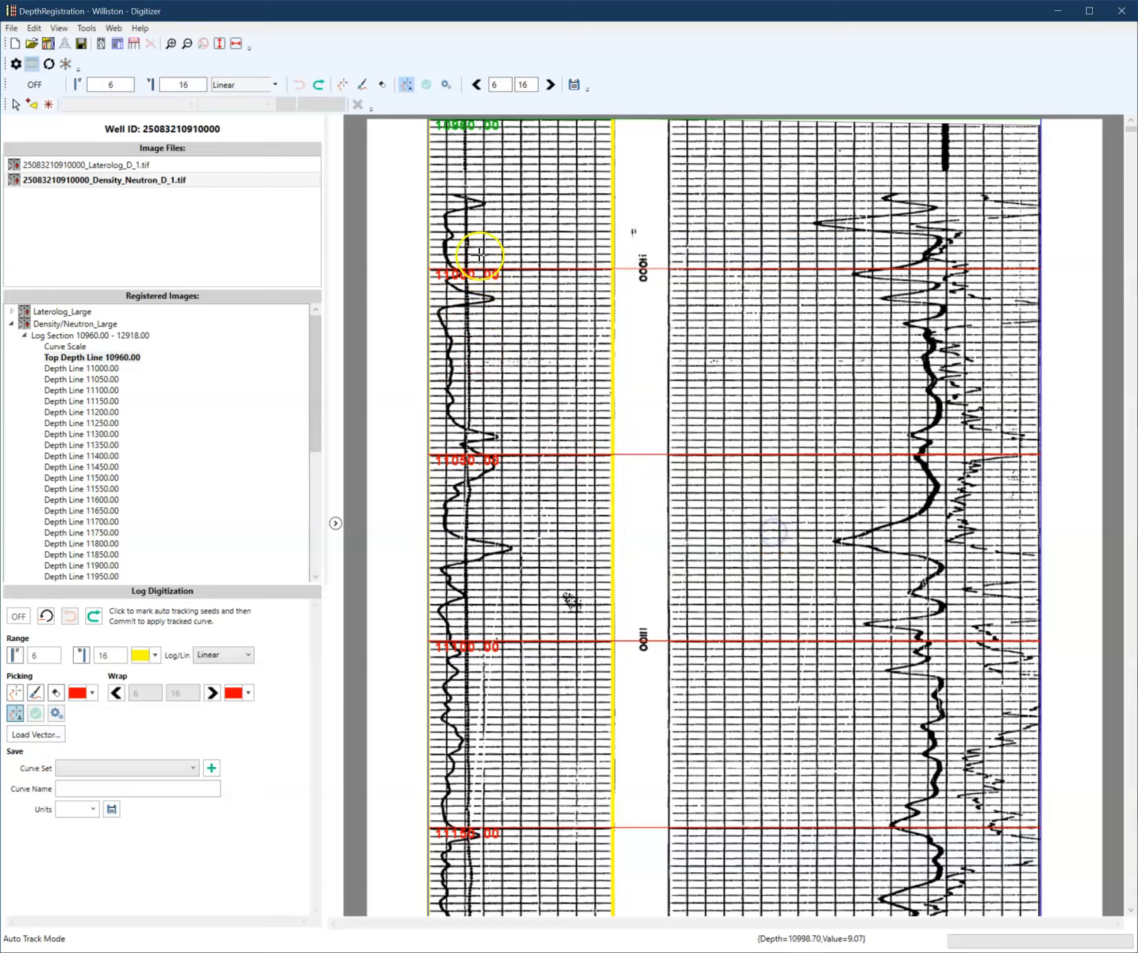
- Start auto-tracking the thin curve with a seed at its top near 10990 ft
click(465, 220)
scroll(472, 592, down, 10)
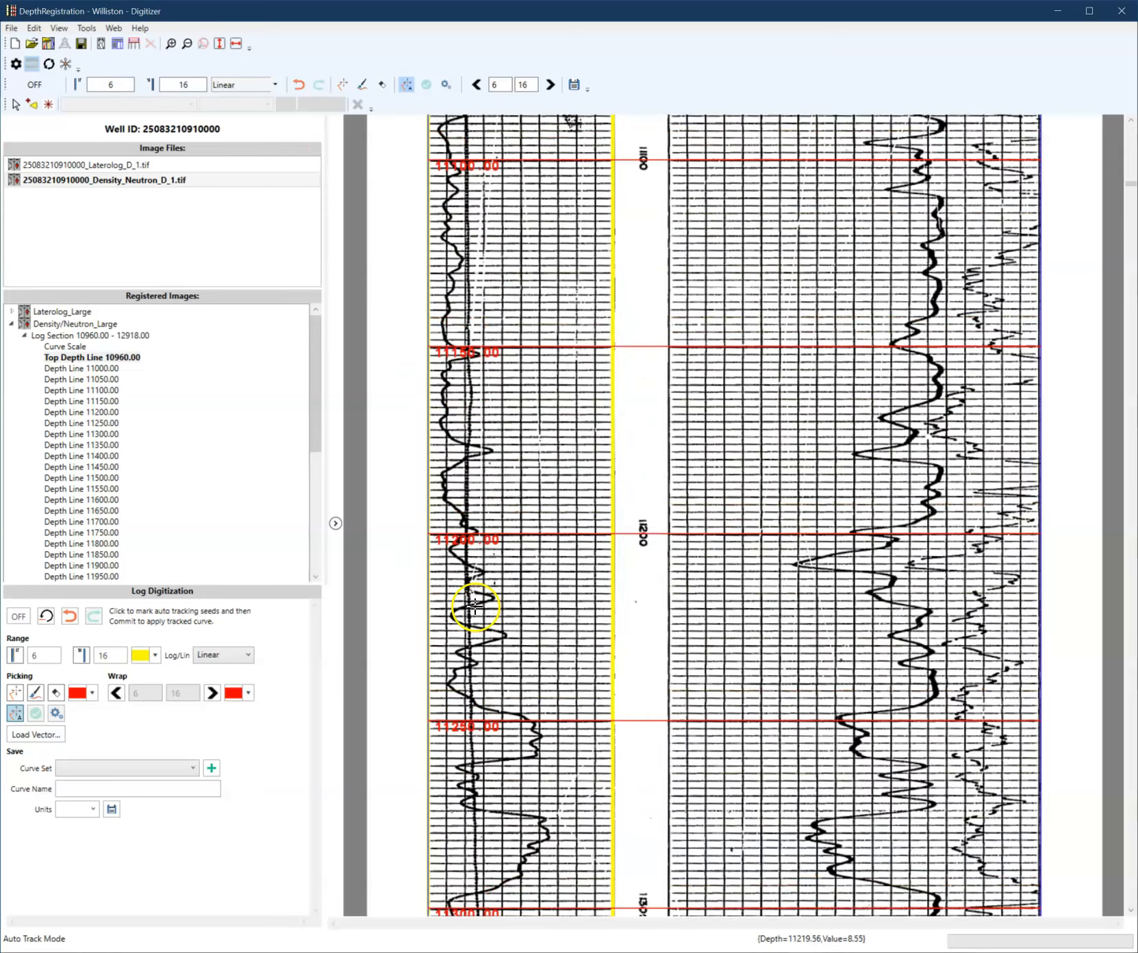
scroll(467, 623, down, 6)
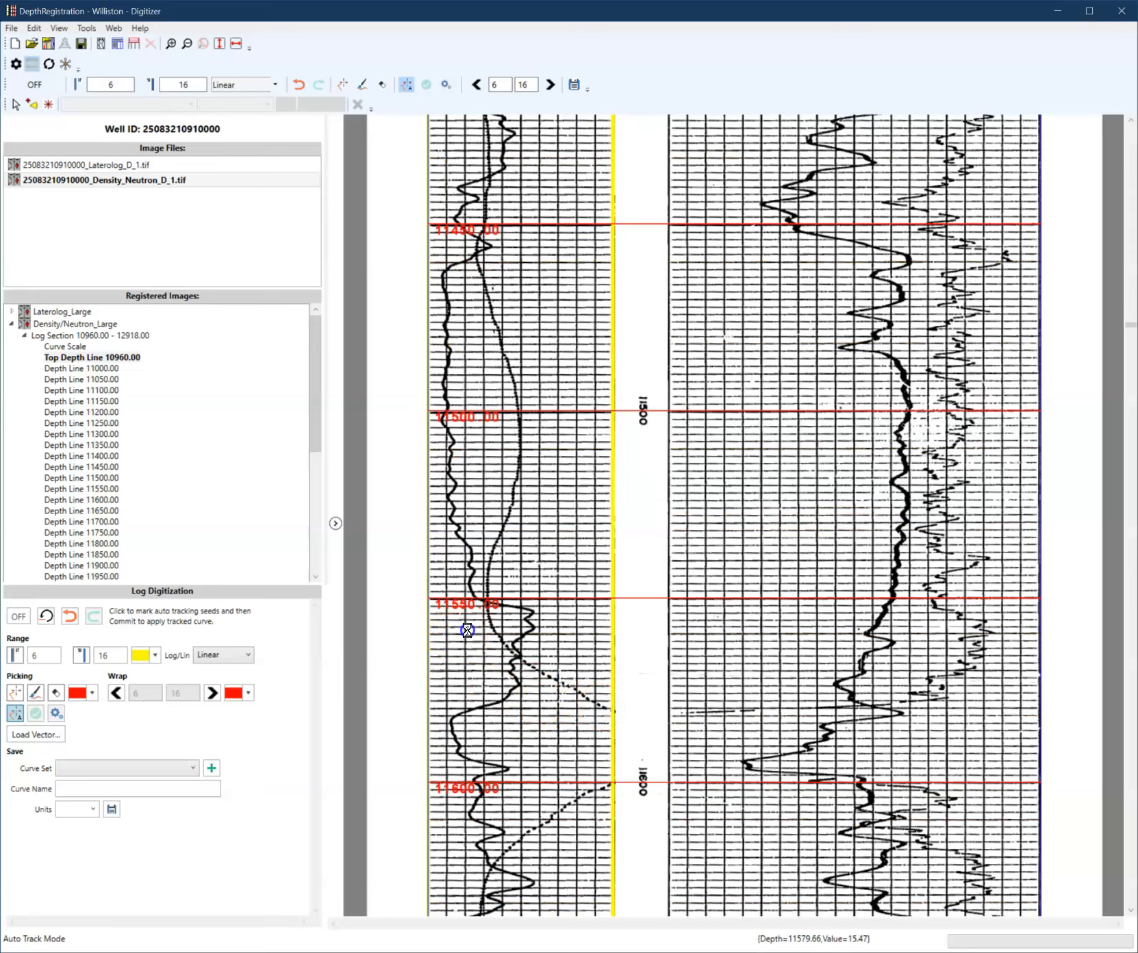
scroll(472, 439, up, 8)
scroll(491, 445, up, 9)
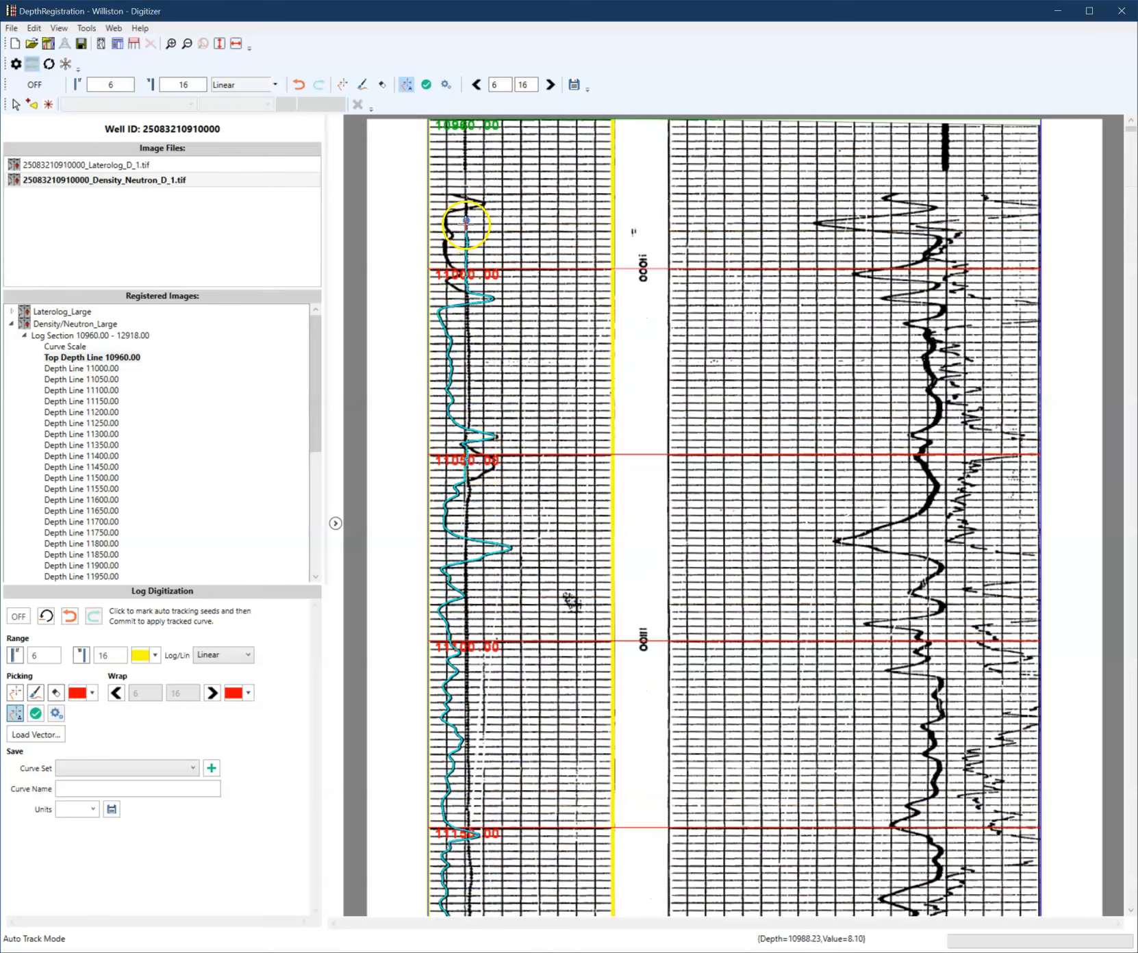
- Add seeds along the thin curve between about 11030 and 11070 ft to keep the track on it
click(458, 407)
click(467, 297)
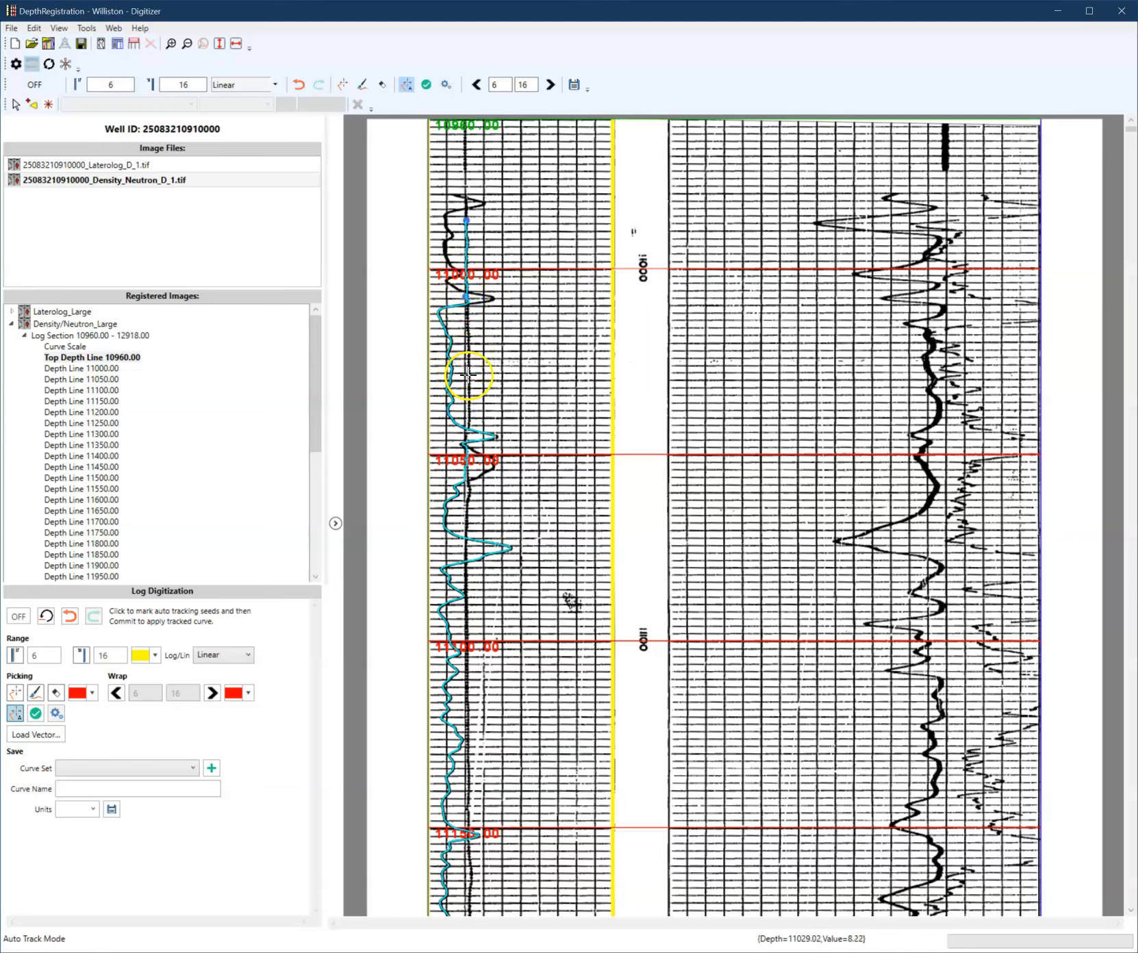
scroll(511, 493, down, 1)
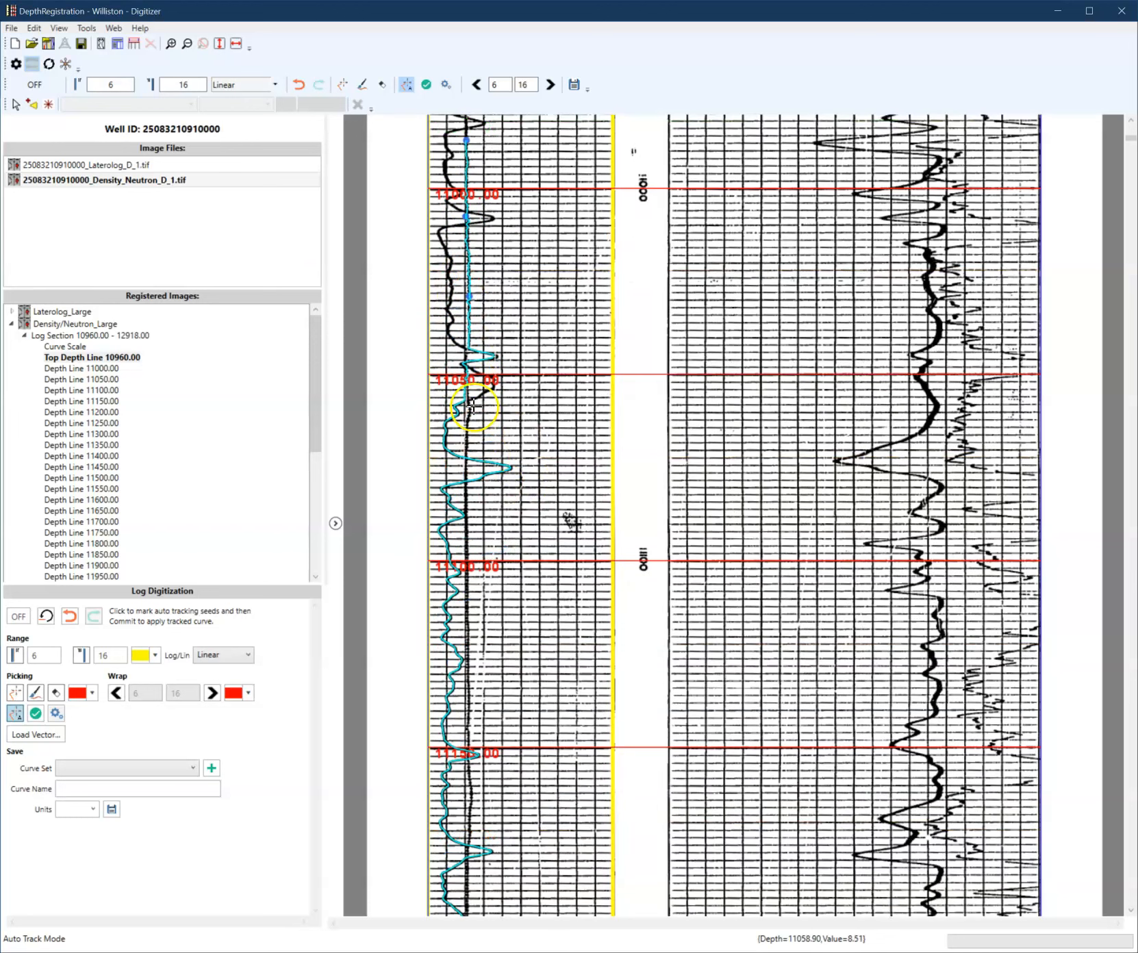
click(466, 442)
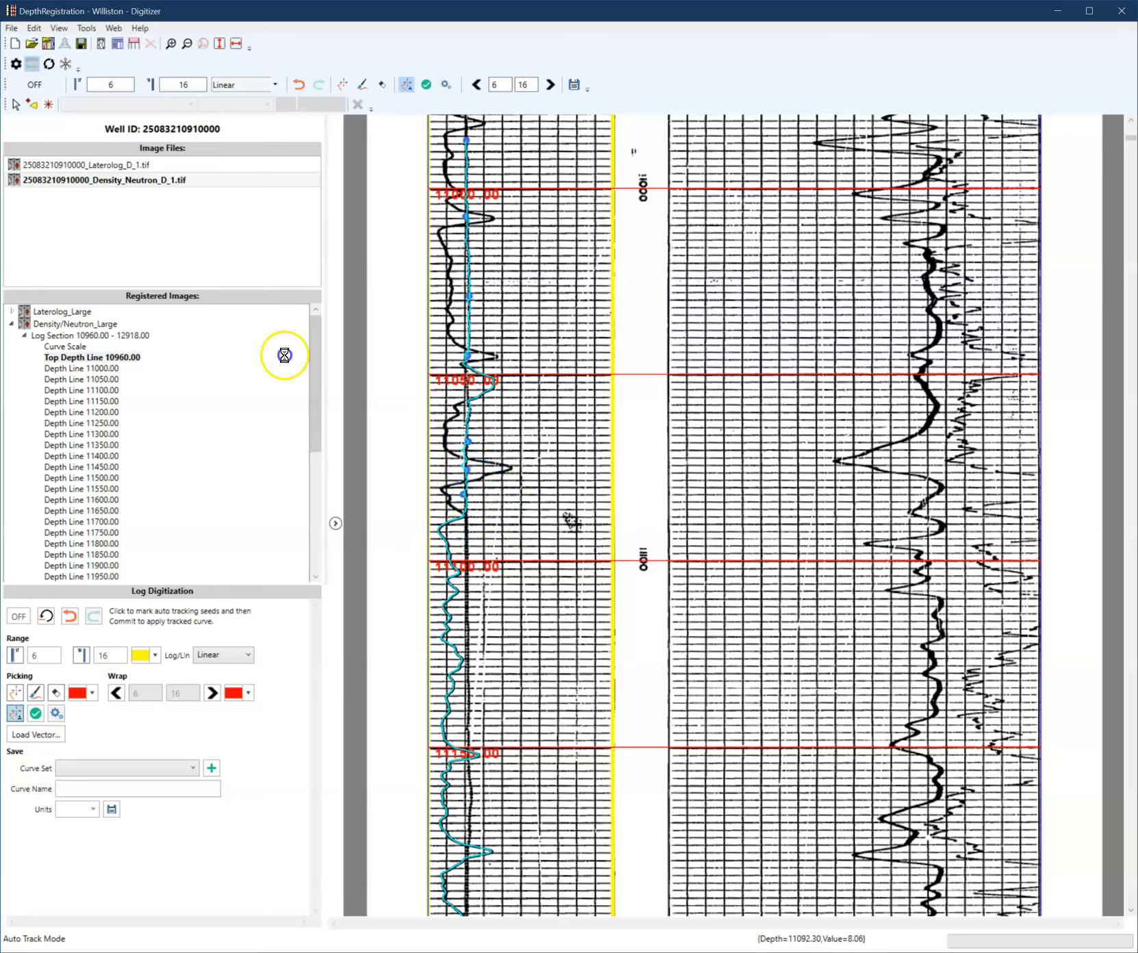
- Add more seeds along the thin curve from about 11230 down to about 11390 ft
scroll(507, 572, down, 3)
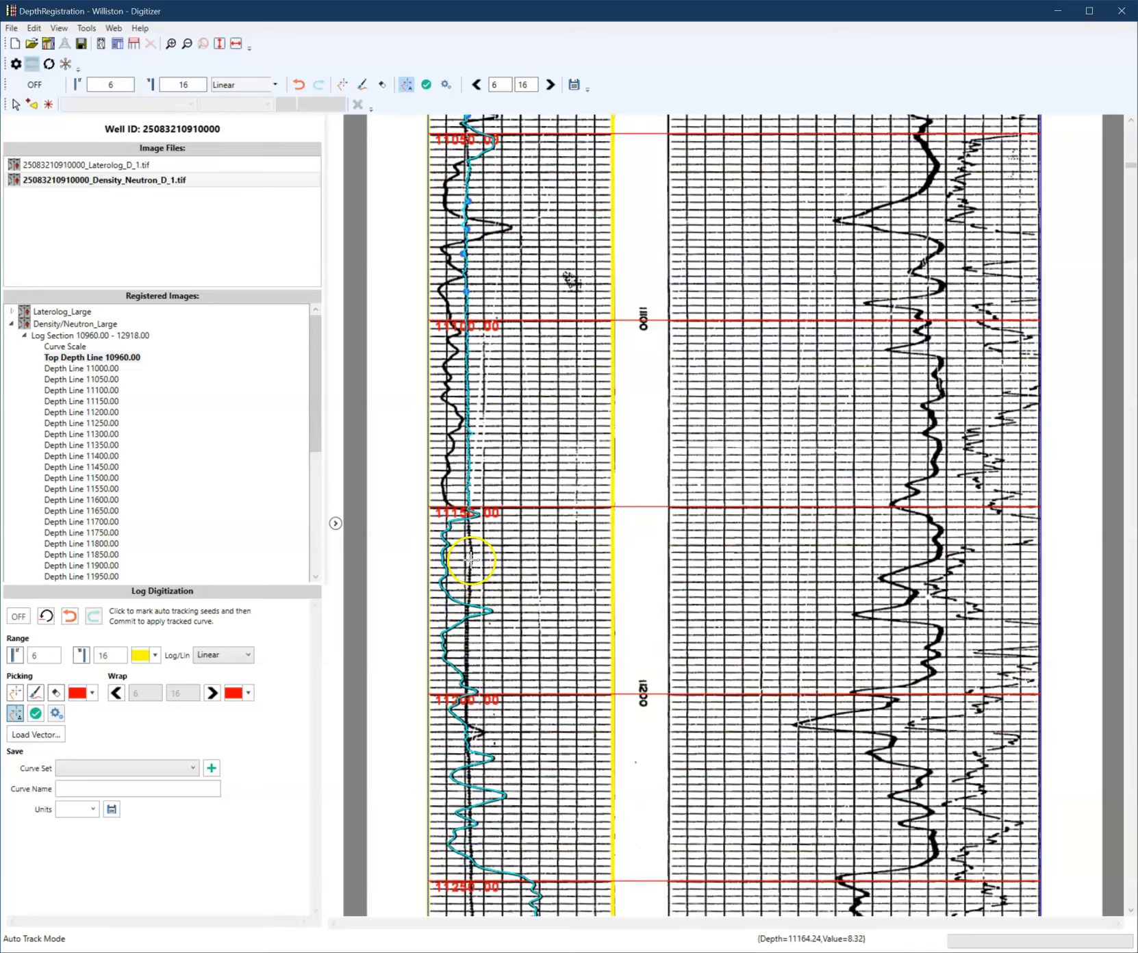
scroll(535, 603, down, 2)
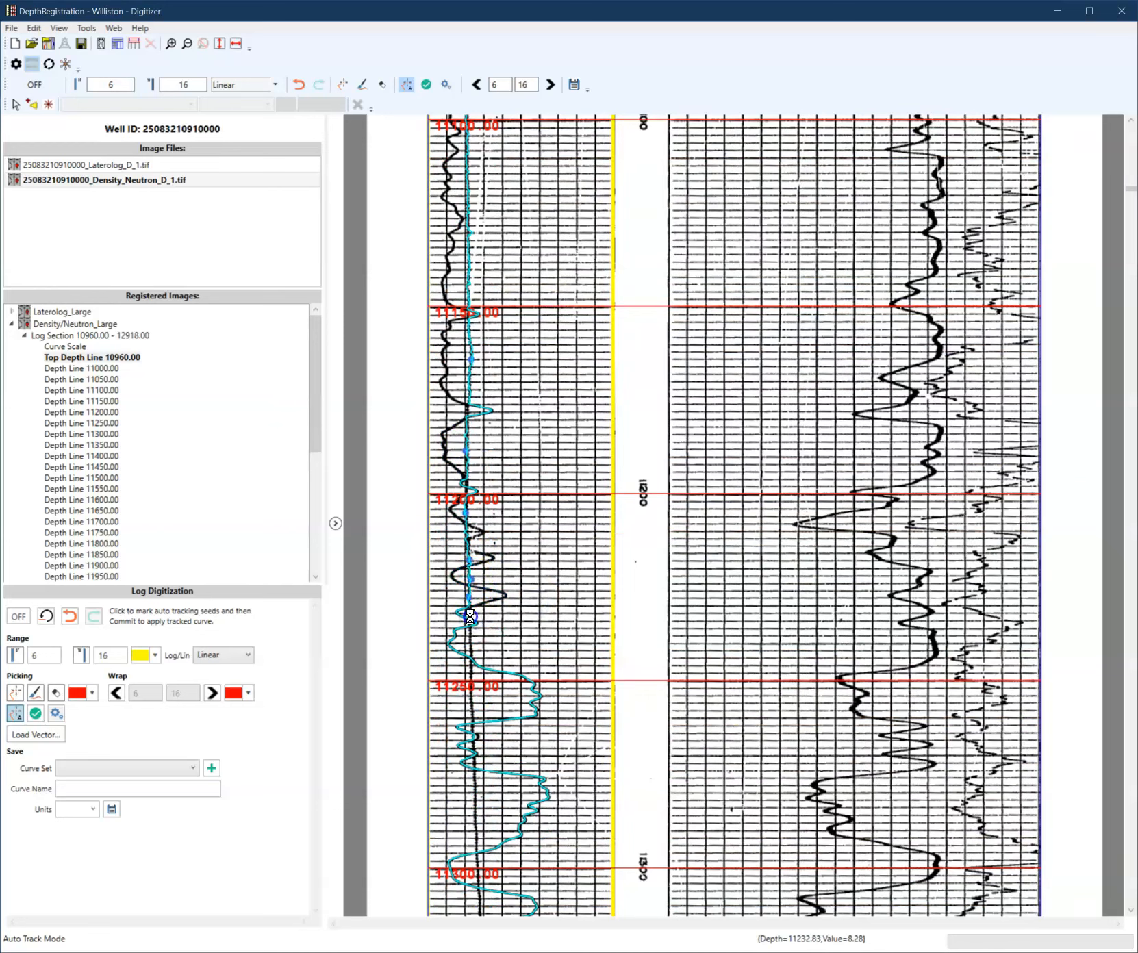
scroll(514, 608, down, 2)
click(476, 552)
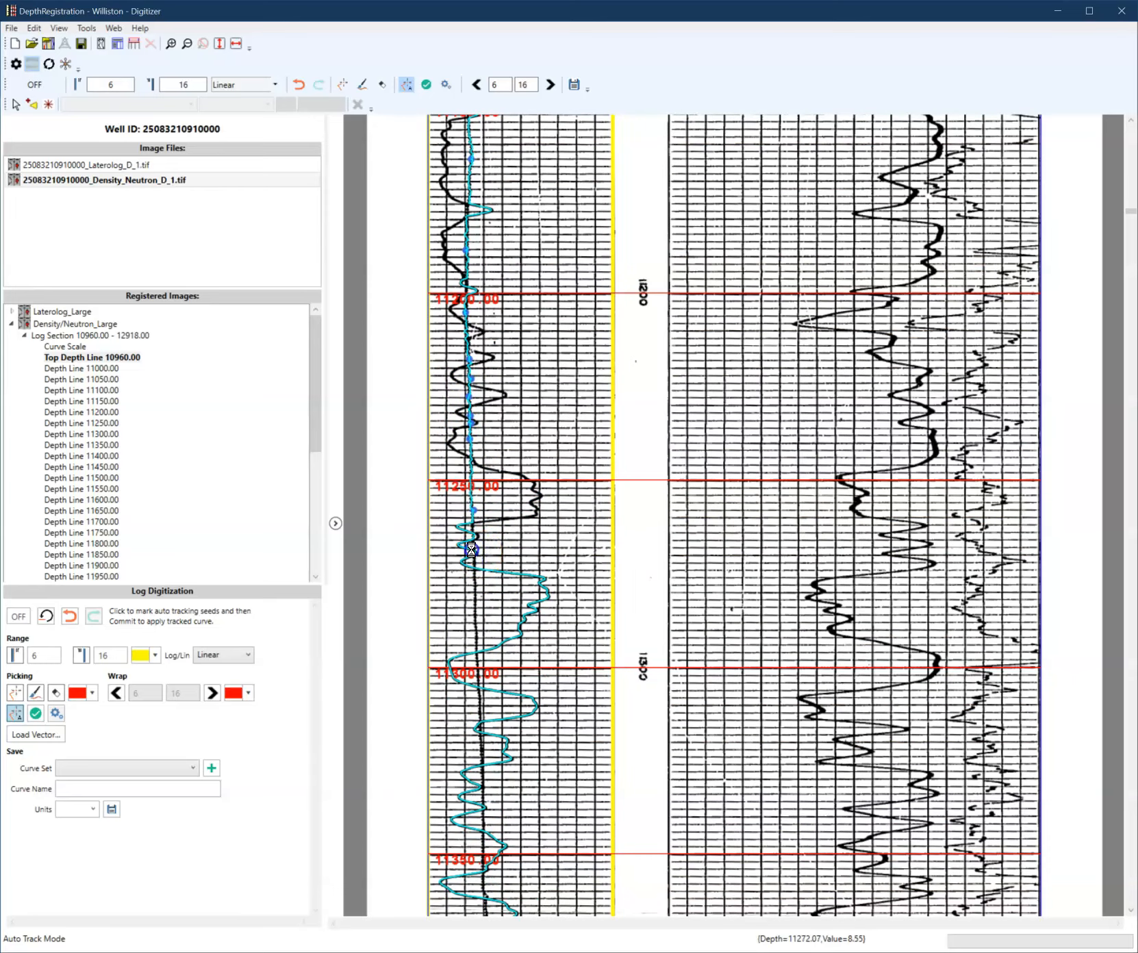
scroll(489, 635, down, 1)
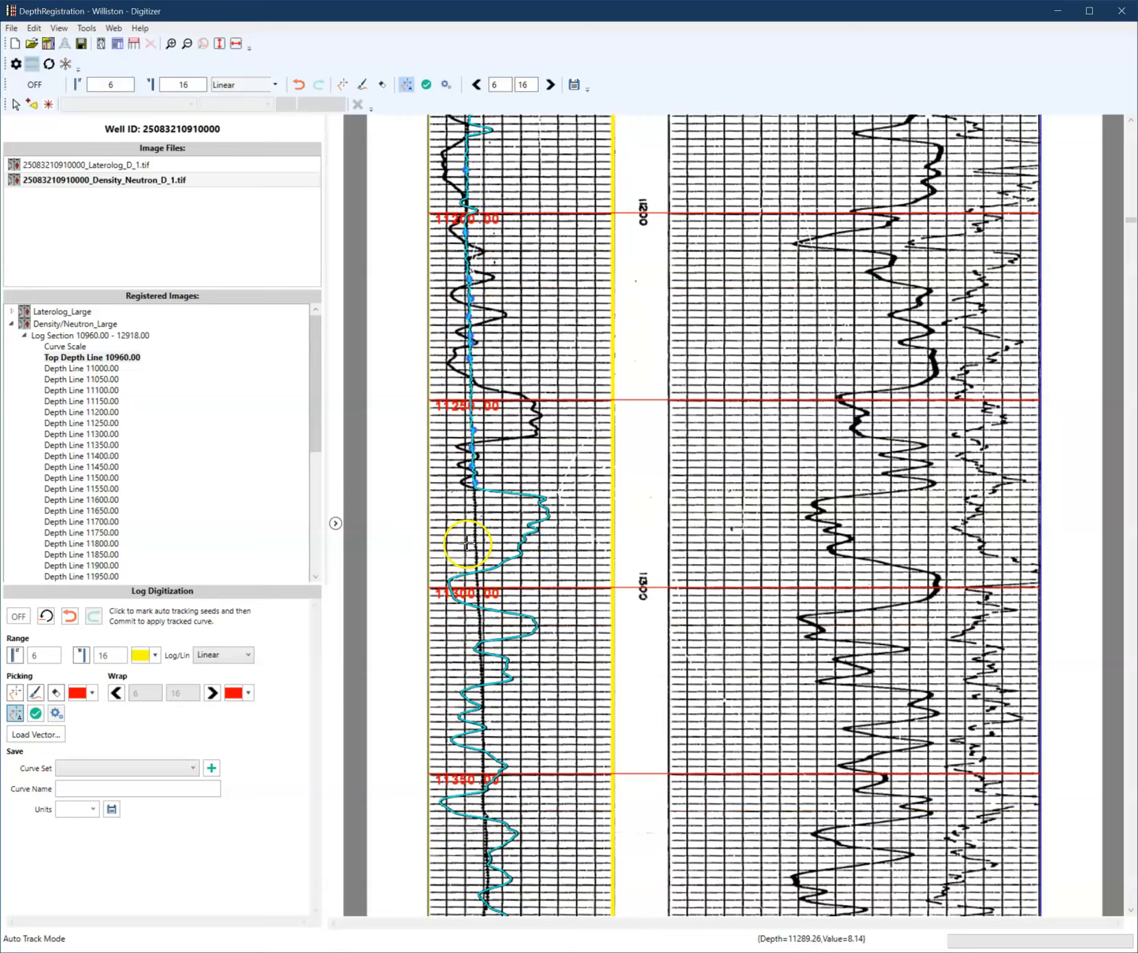
click(480, 530)
click(482, 620)
scroll(481, 620, down, 2)
click(482, 453)
click(482, 517)
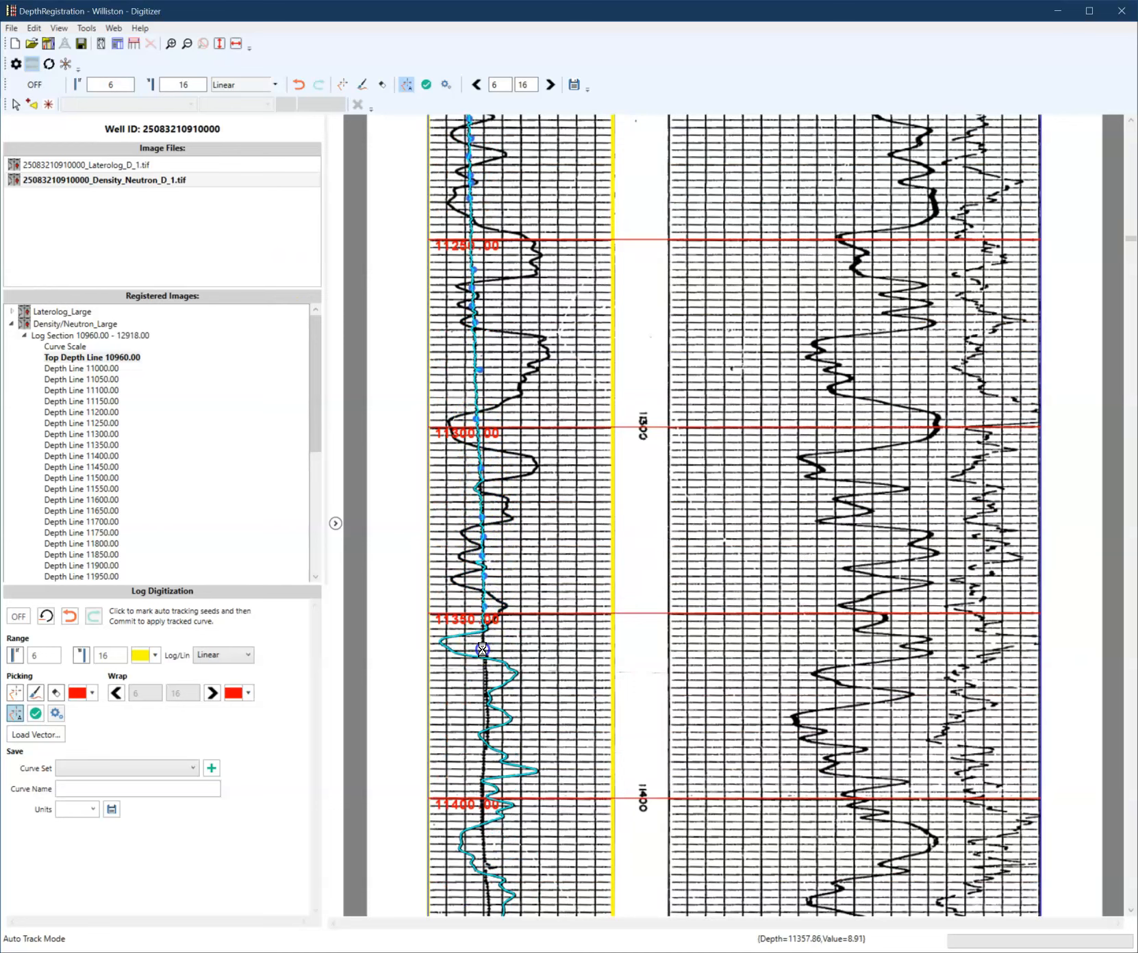
click(486, 702)
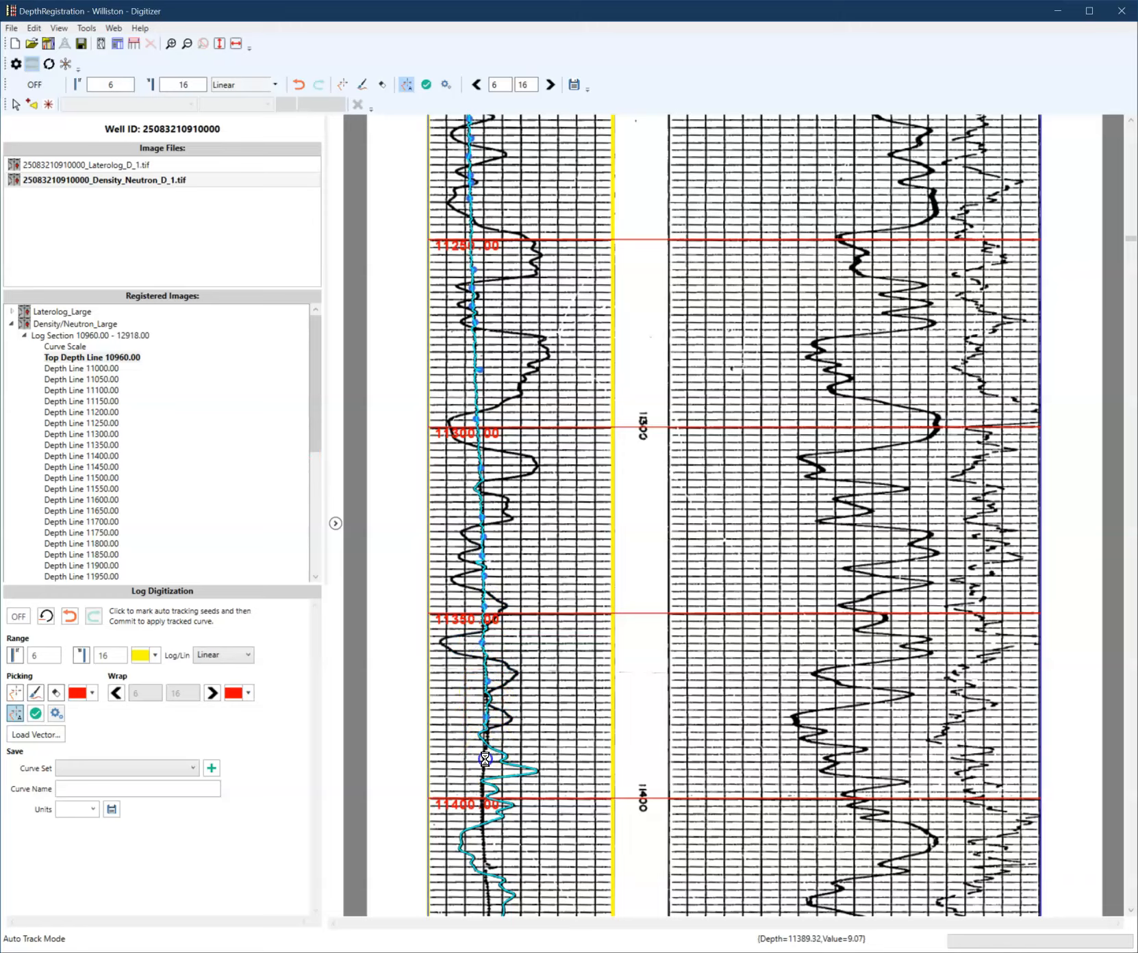
- Add more seeds along the thin curve from about 11340 down to about 11665 ft
scroll(484, 759, down, 3)
click(481, 577)
click(485, 659)
scroll(482, 651, down, 3)
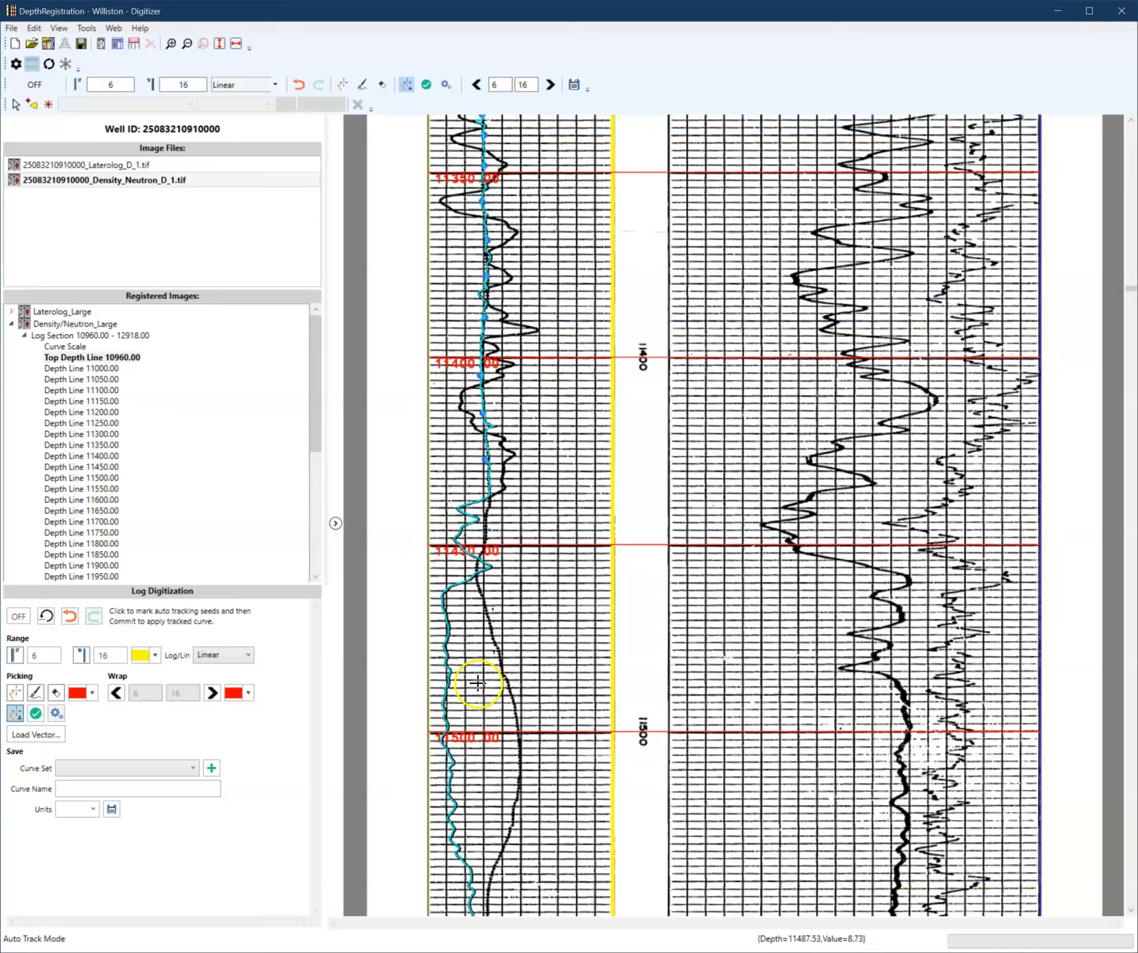
scroll(482, 634, down, 2)
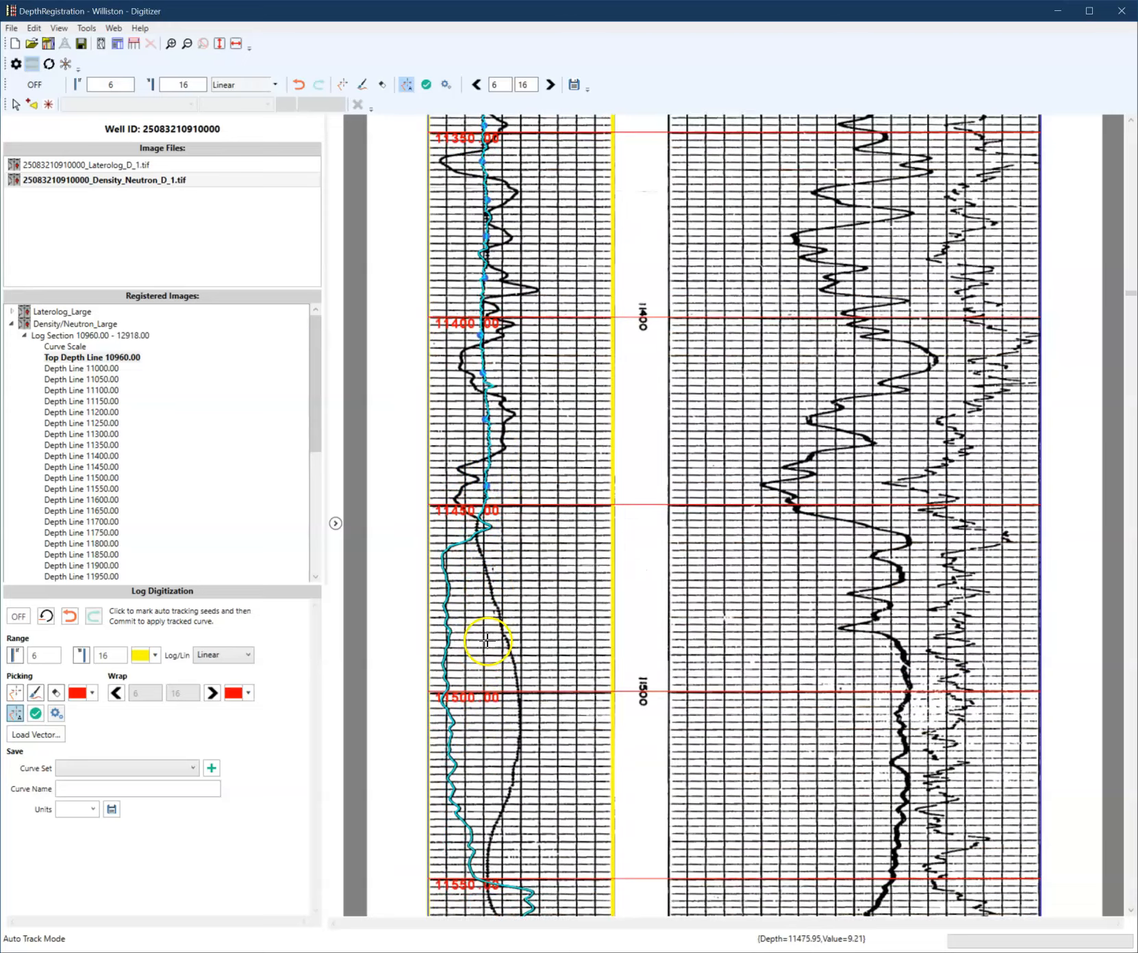
scroll(527, 678, down, 4)
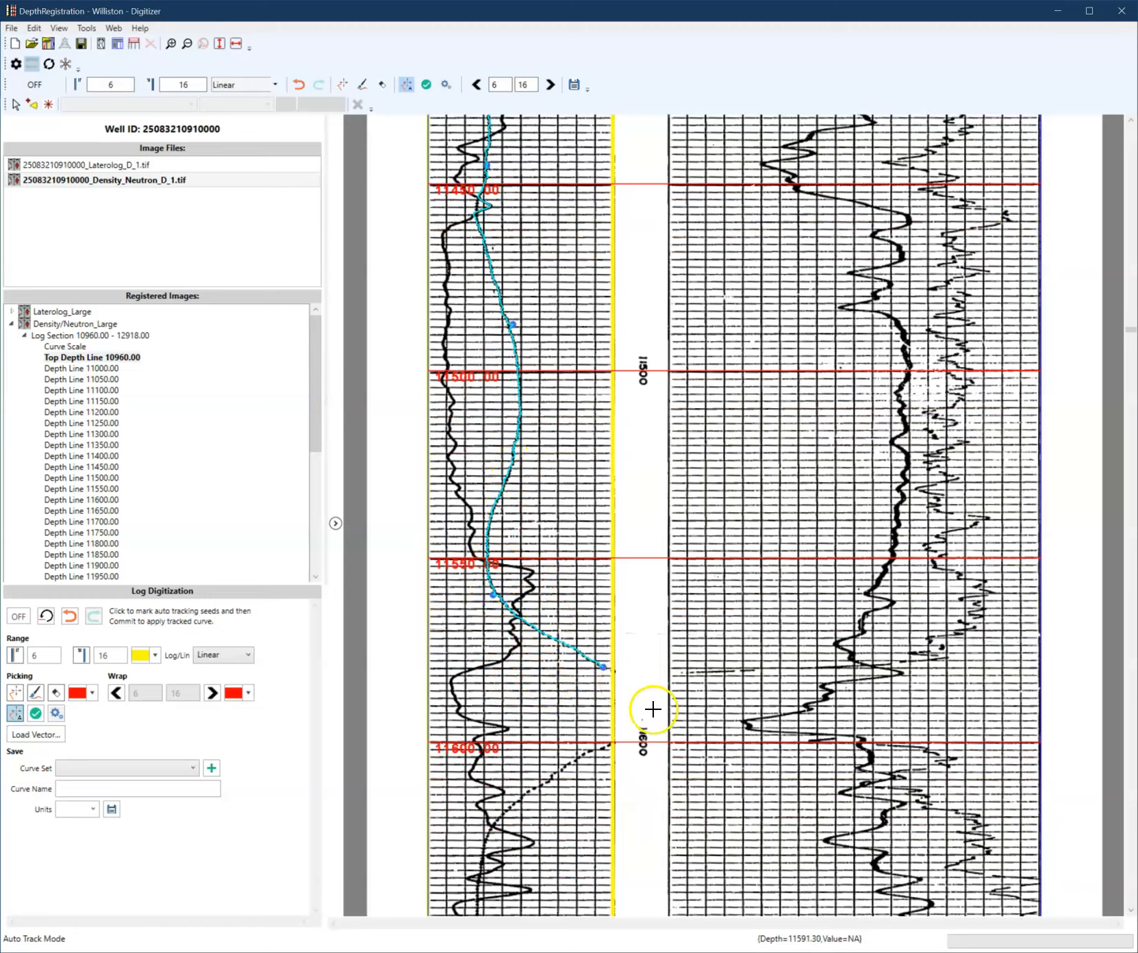
scroll(580, 691, down, 4)
click(611, 504)
click(516, 783)
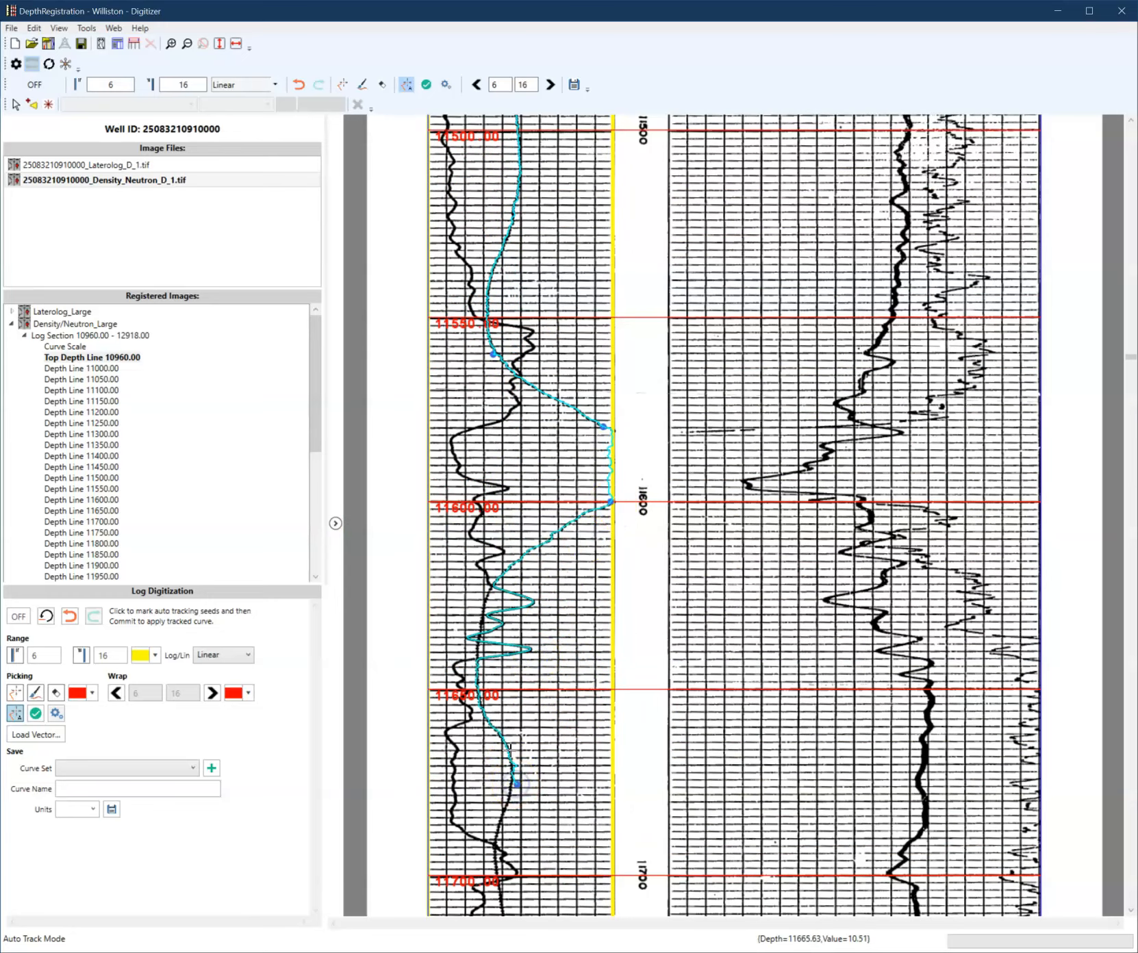
click(476, 645)
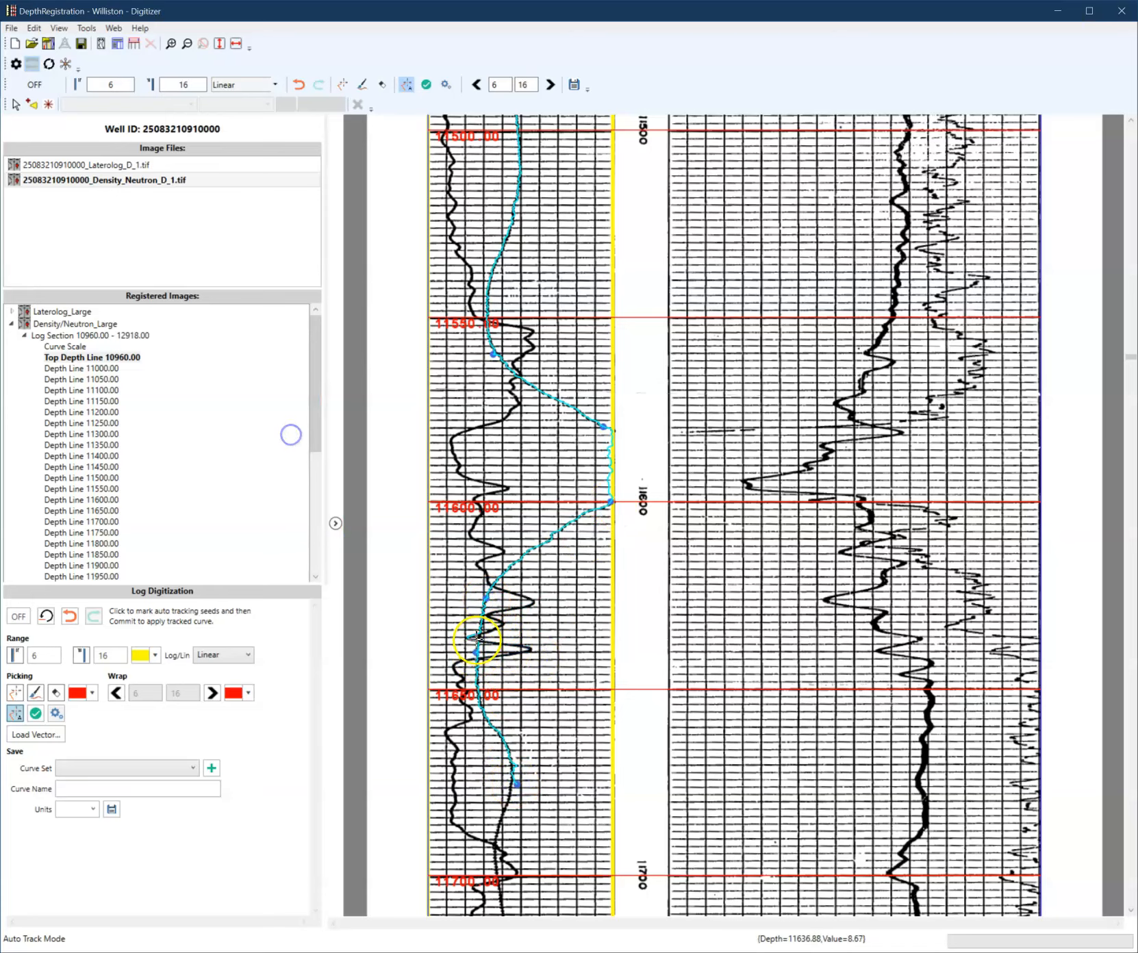
- Commit the auto-tracked thin curve
scroll(531, 745, down, 20)
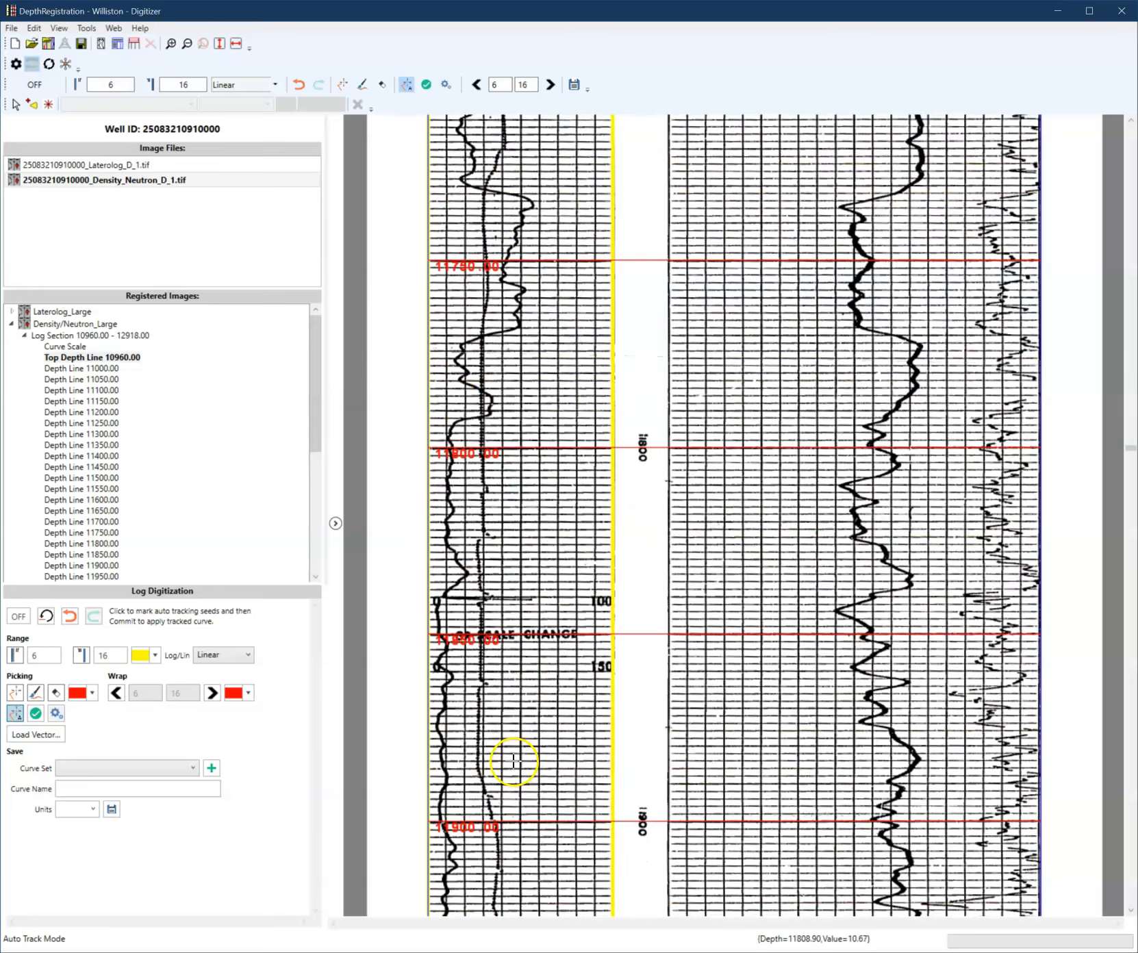
scroll(502, 768, up, 20)
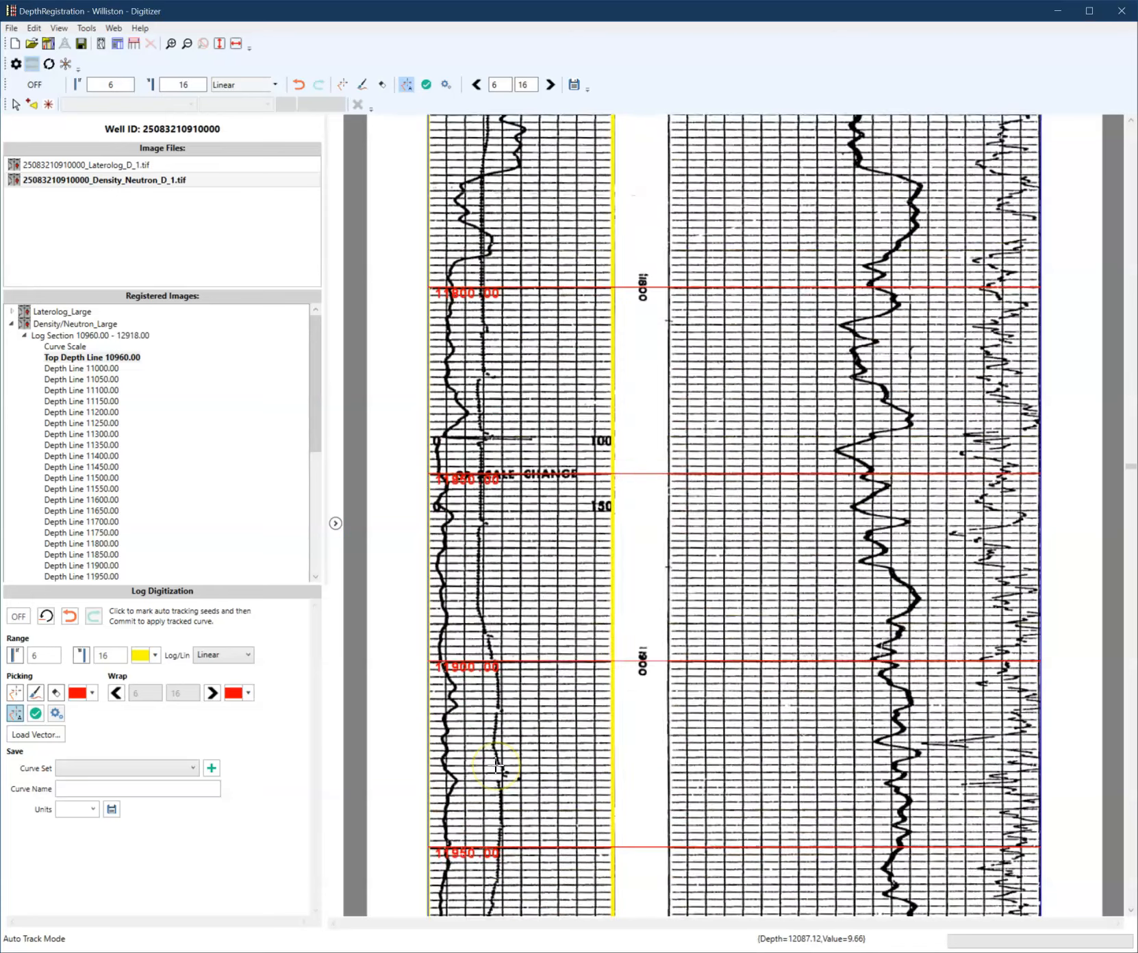
scroll(495, 764, up, 20)
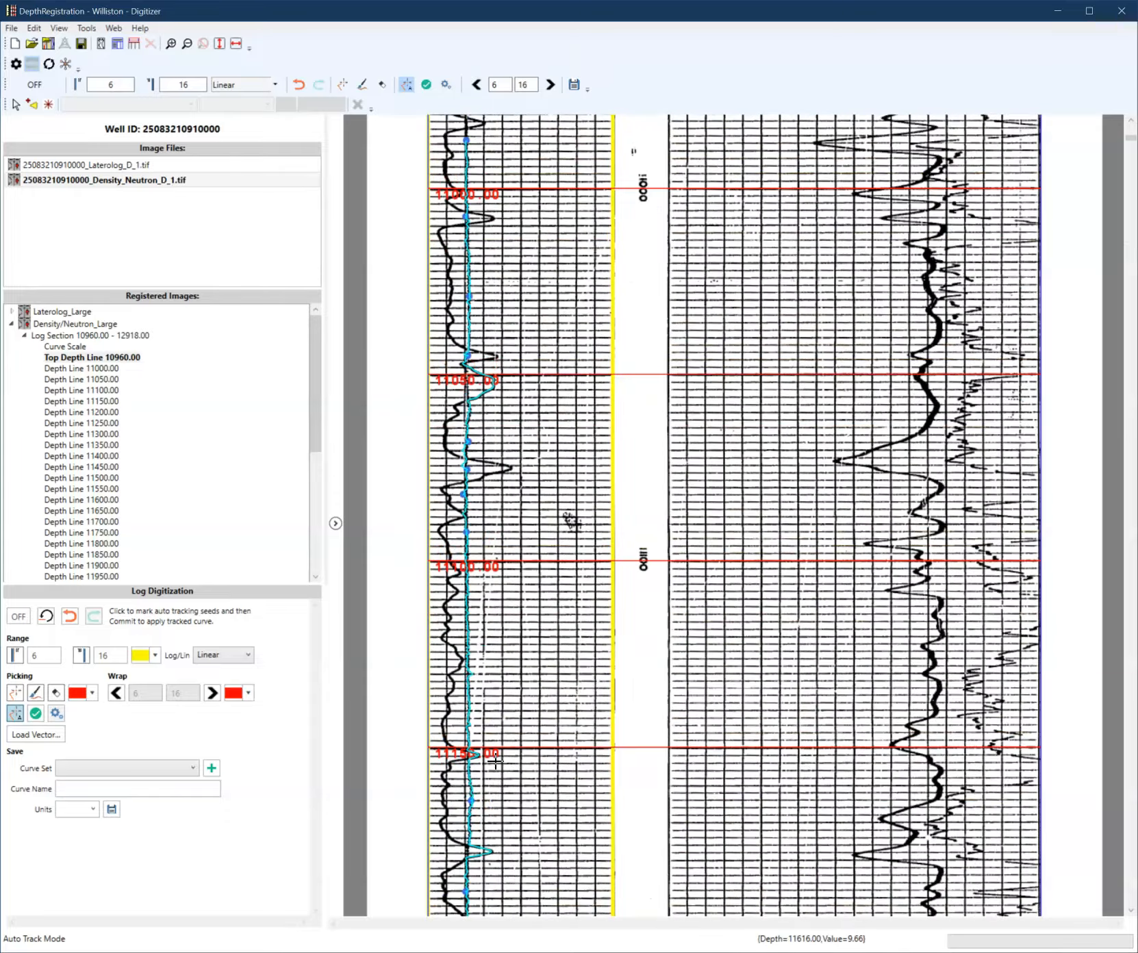
scroll(495, 762, up, 1)
right_click(540, 485)
click(517, 498)
- Save the curve as CALI with units IN to the Digitized curve set
click(167, 767)
click(159, 785)
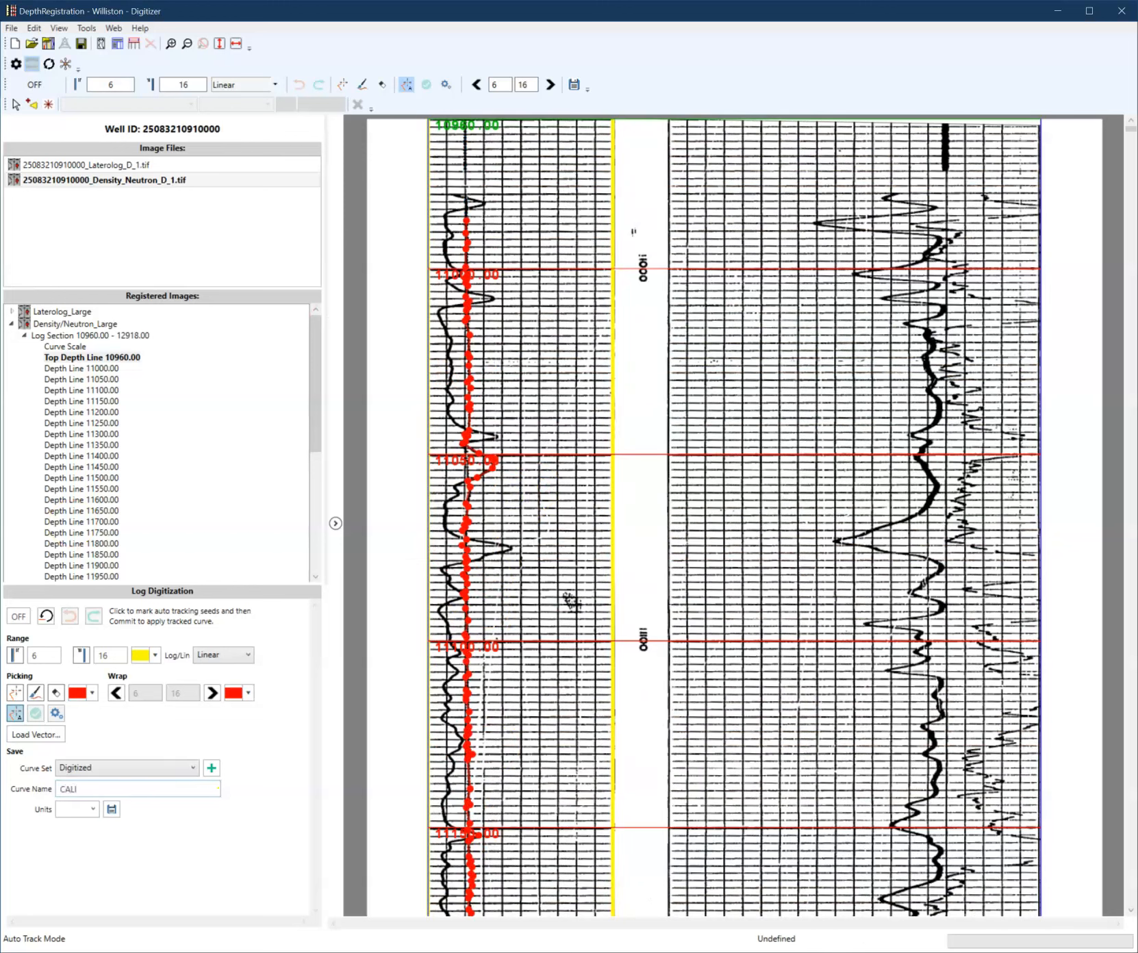
click(94, 809)
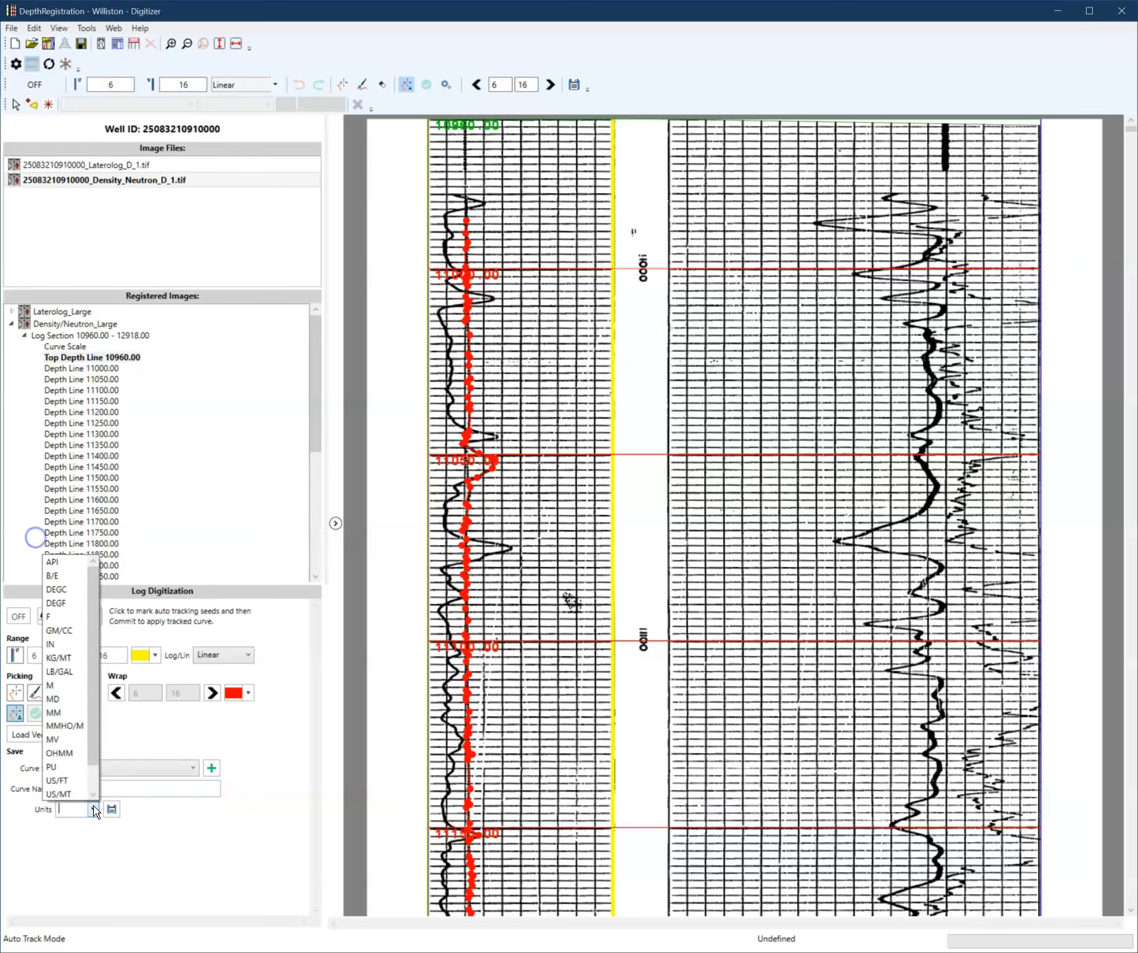
click(61, 644)
click(112, 810)
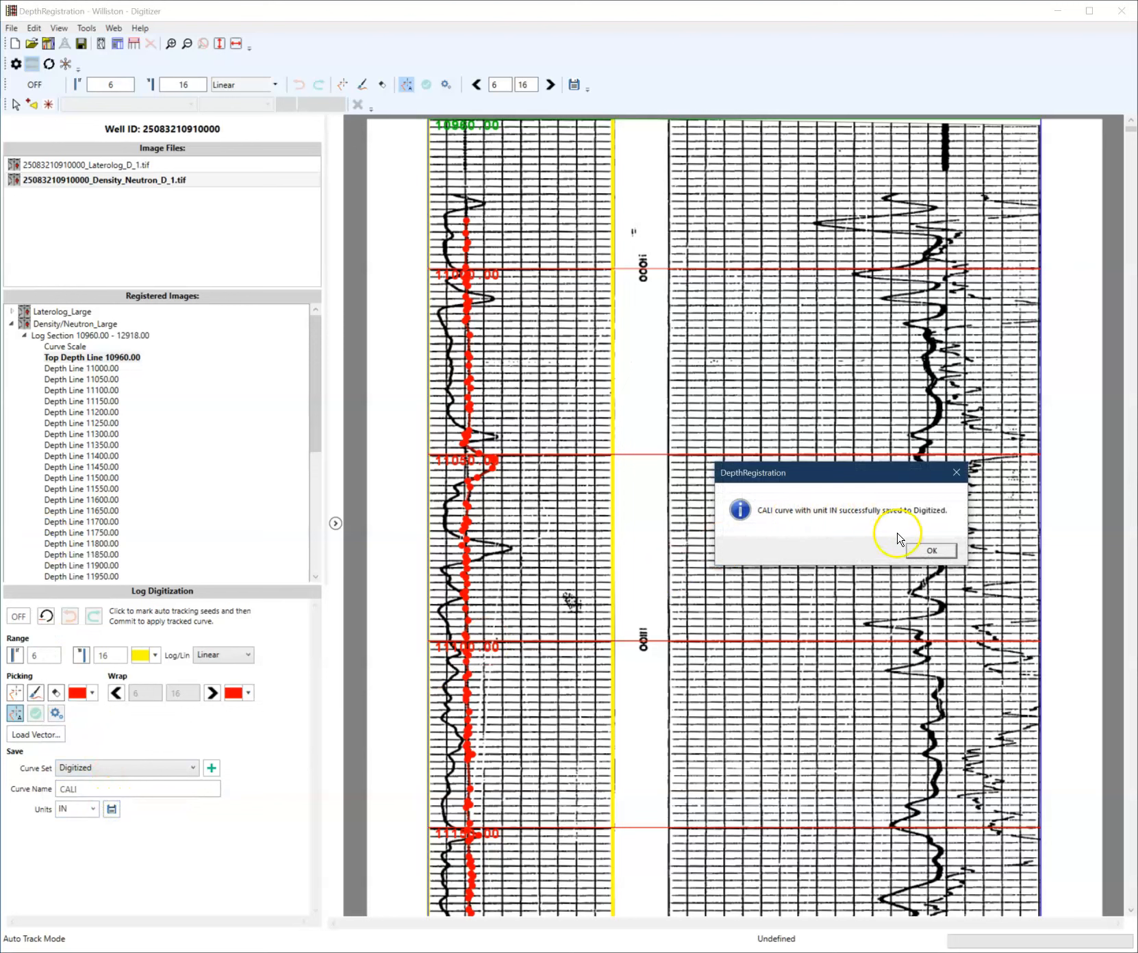
click(930, 551)
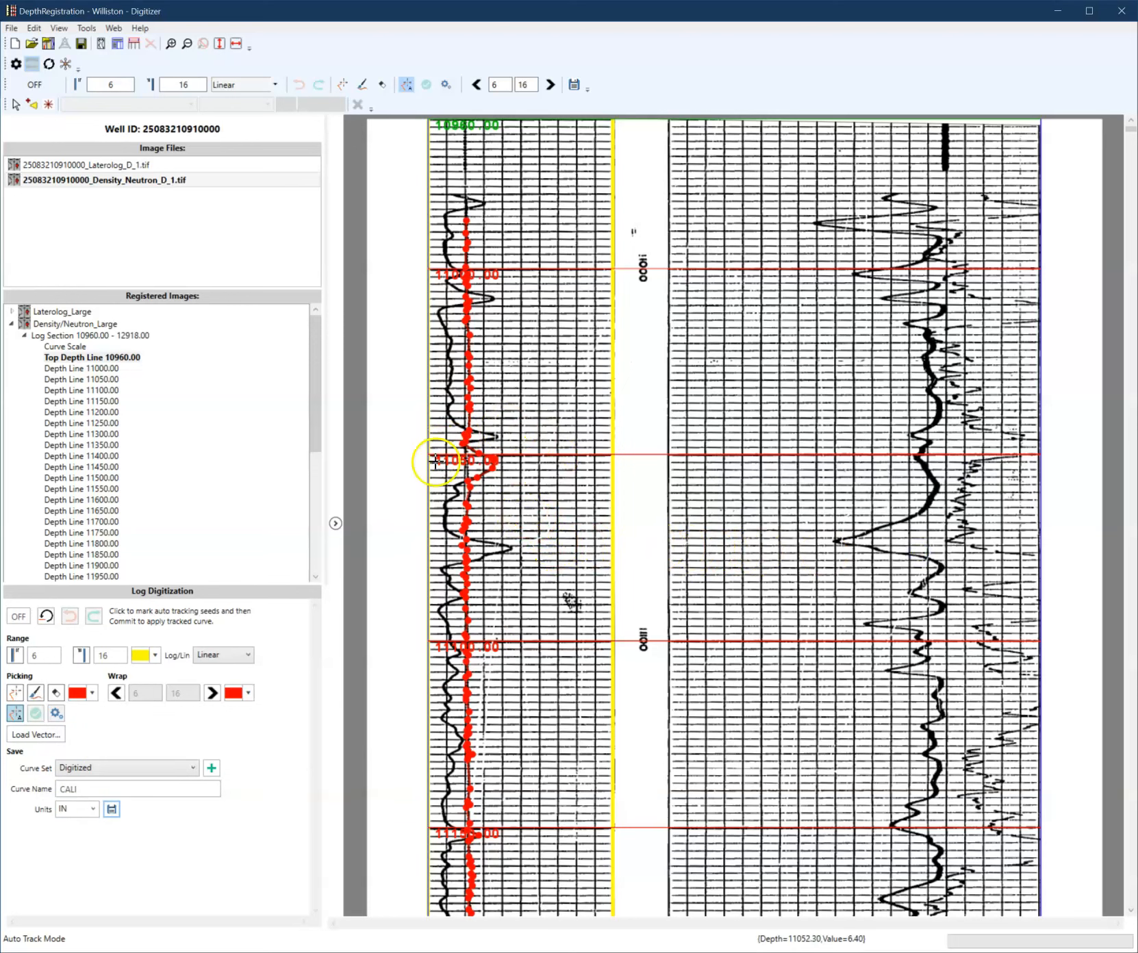
- Redraw the CALI curve near 11050 ft with Drag Pick and update the saved curve, overwriting overlapping data
click(35, 693)
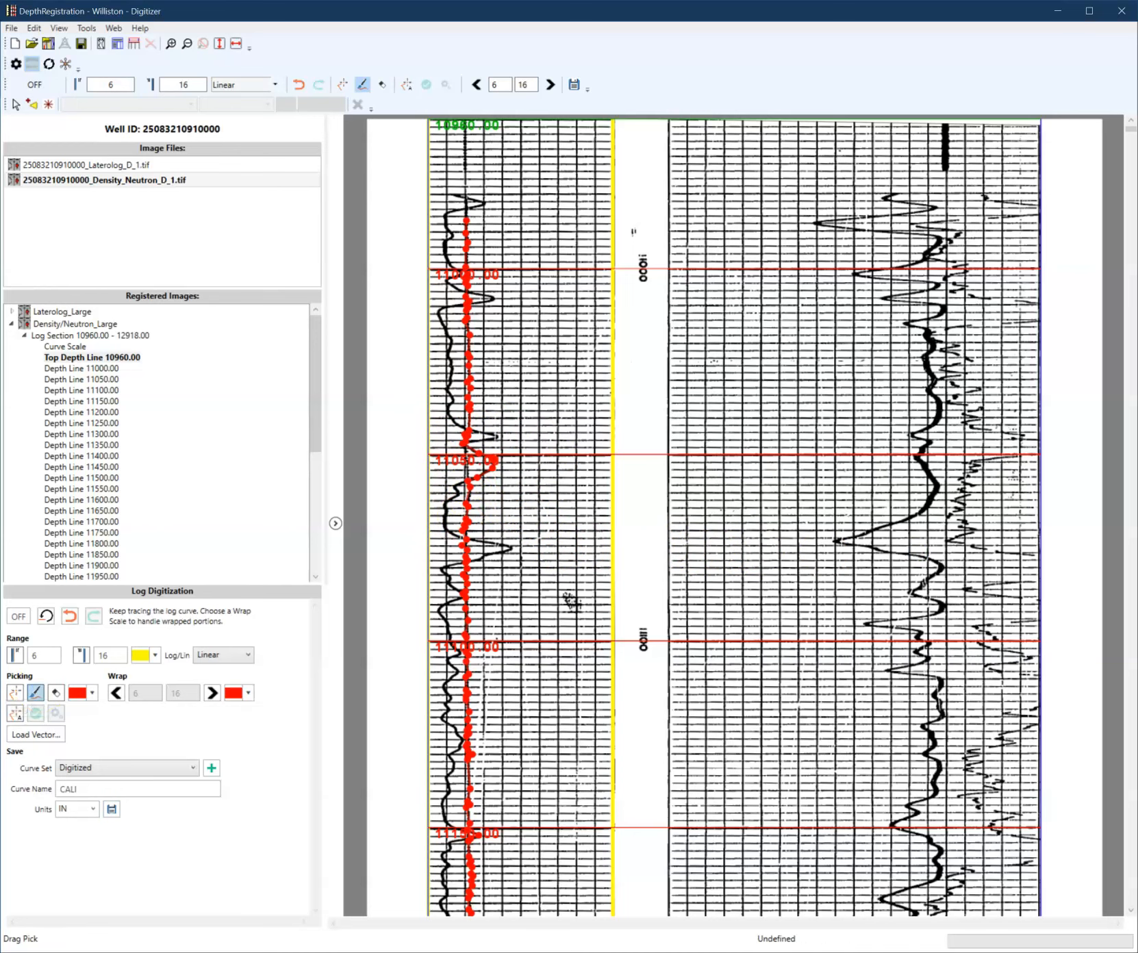
mouse_move(473, 472)
mouse_down()
mouse_move(465, 450)
mouse_move(468, 483)
mouse_up()
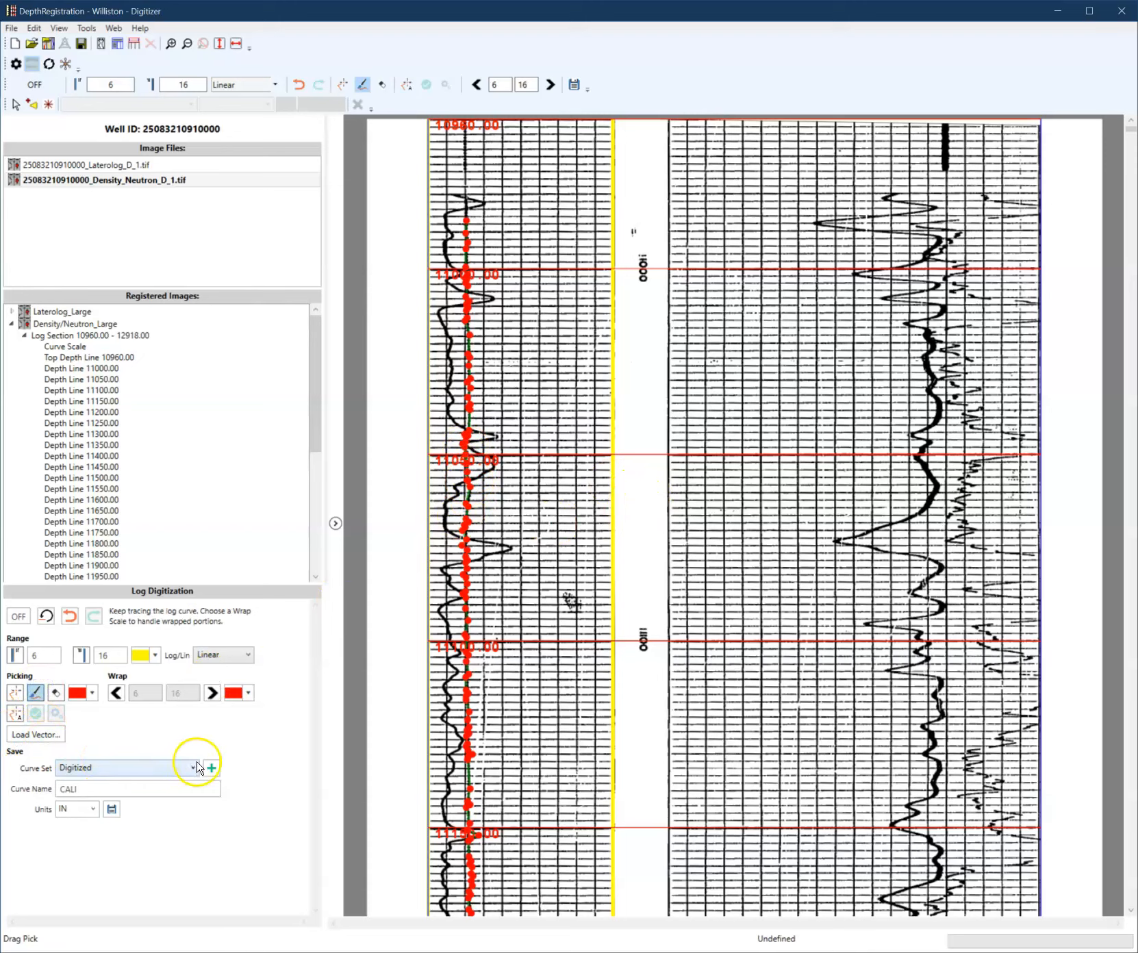
click(111, 809)
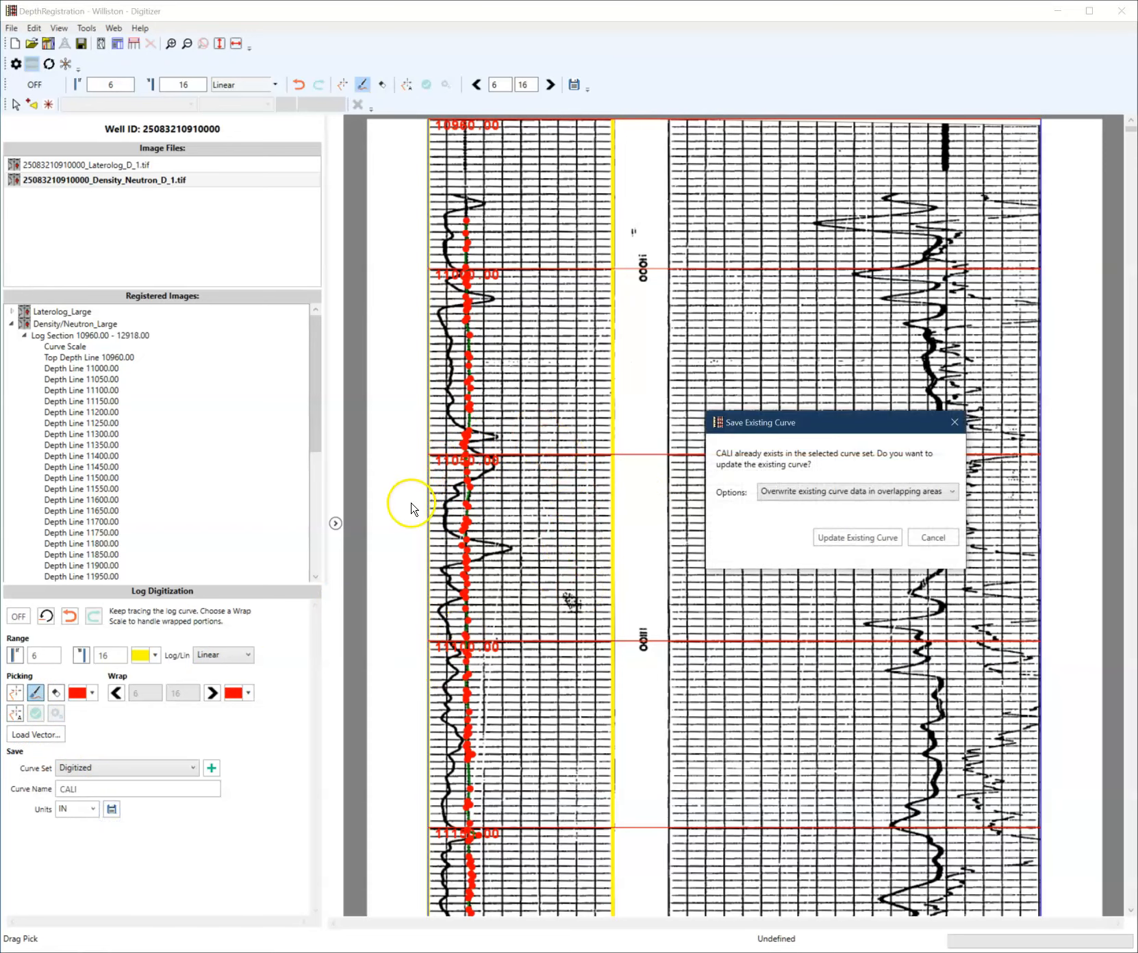
click(821, 538)
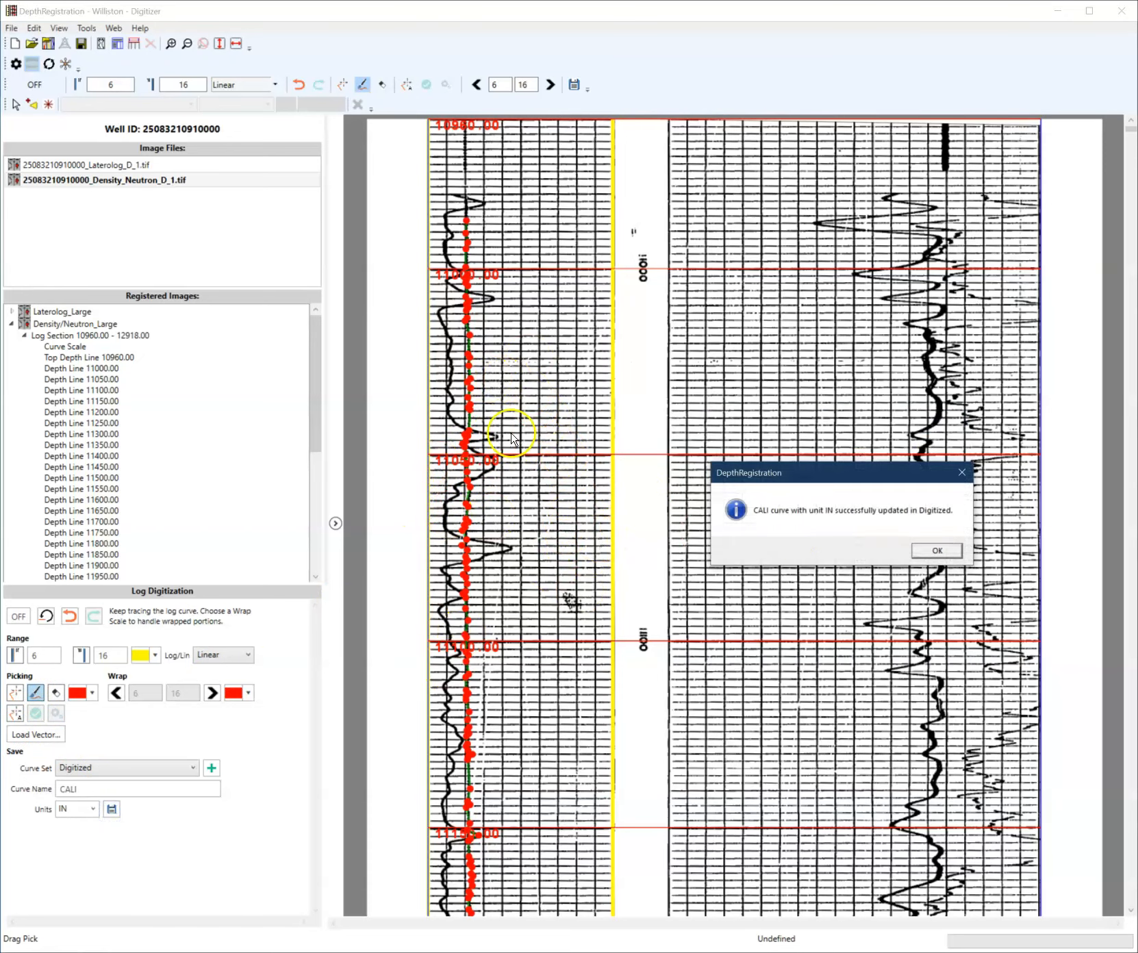
click(937, 549)
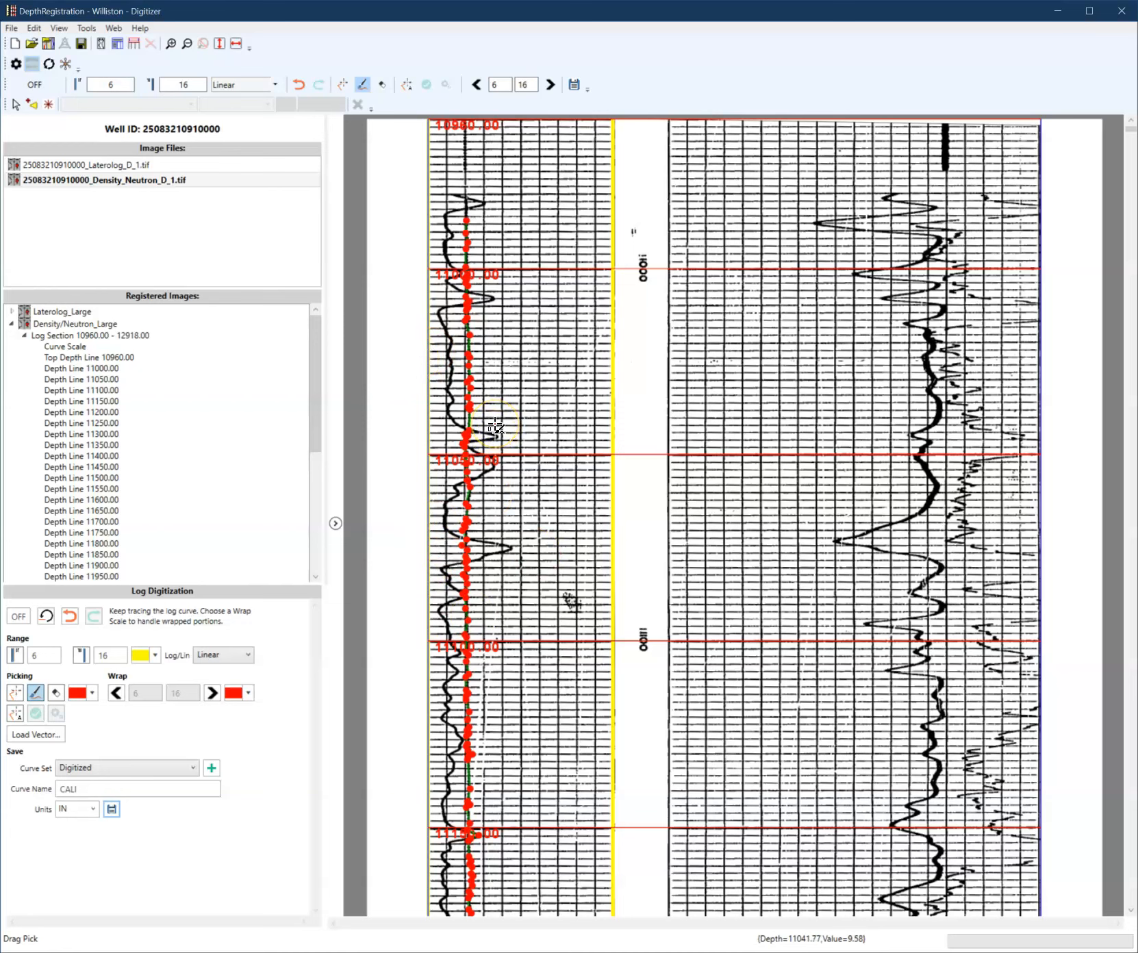
- Switch to the Laterolog image and select its Curve Scale and Top Depth Line entries
drag(494, 433, 495, 457)
click(52, 162)
click(12, 313)
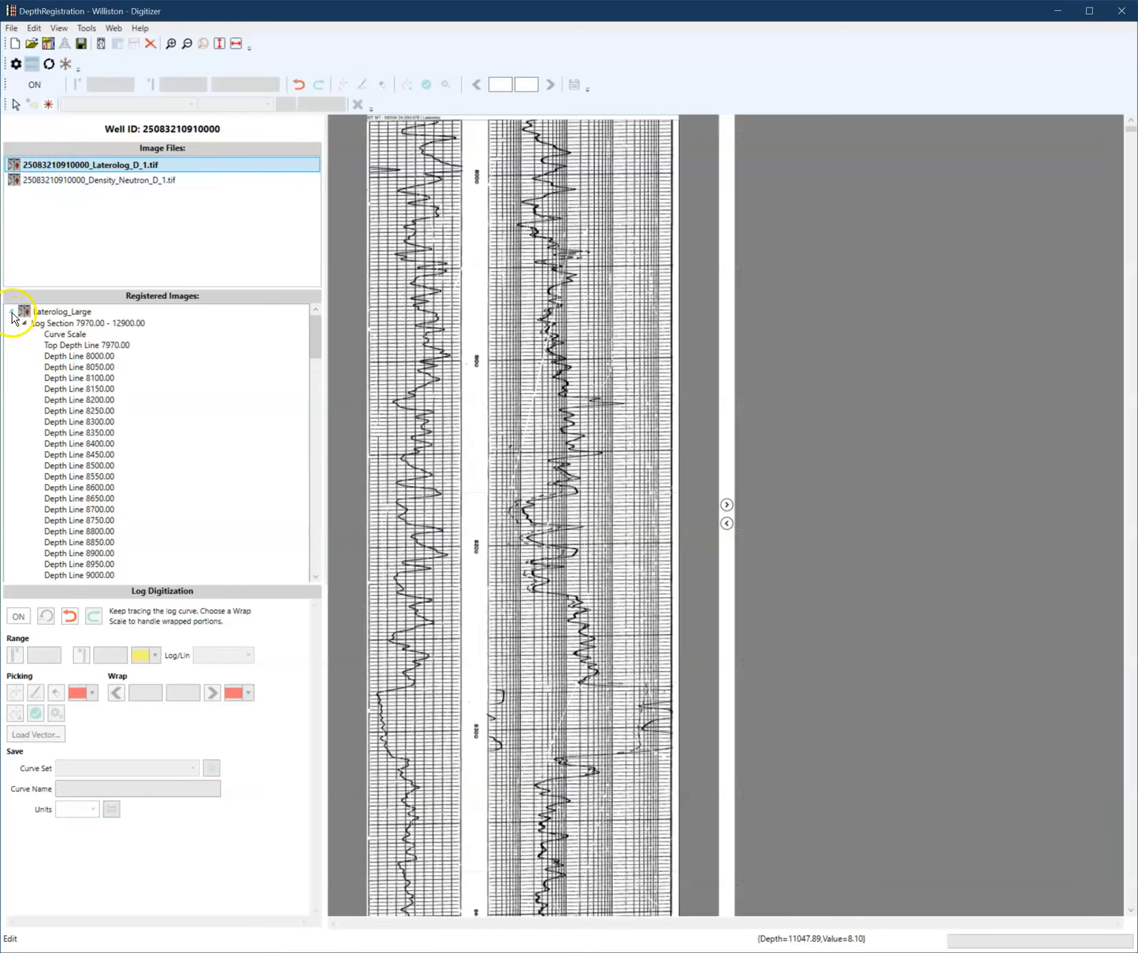
click(43, 335)
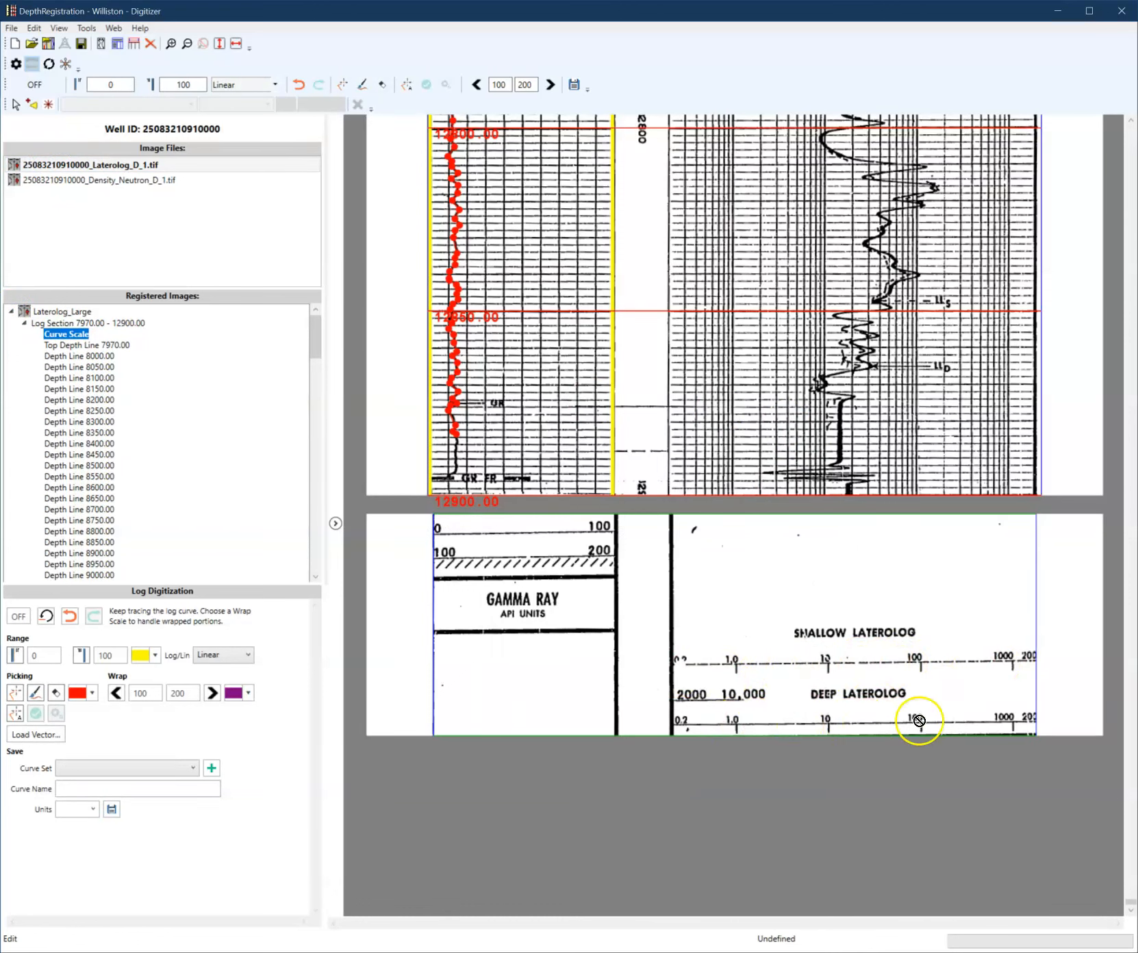
click(110, 345)
- Reset the log digitization on the Laterolog image to start a new curve
scroll(805, 503, down, 10)
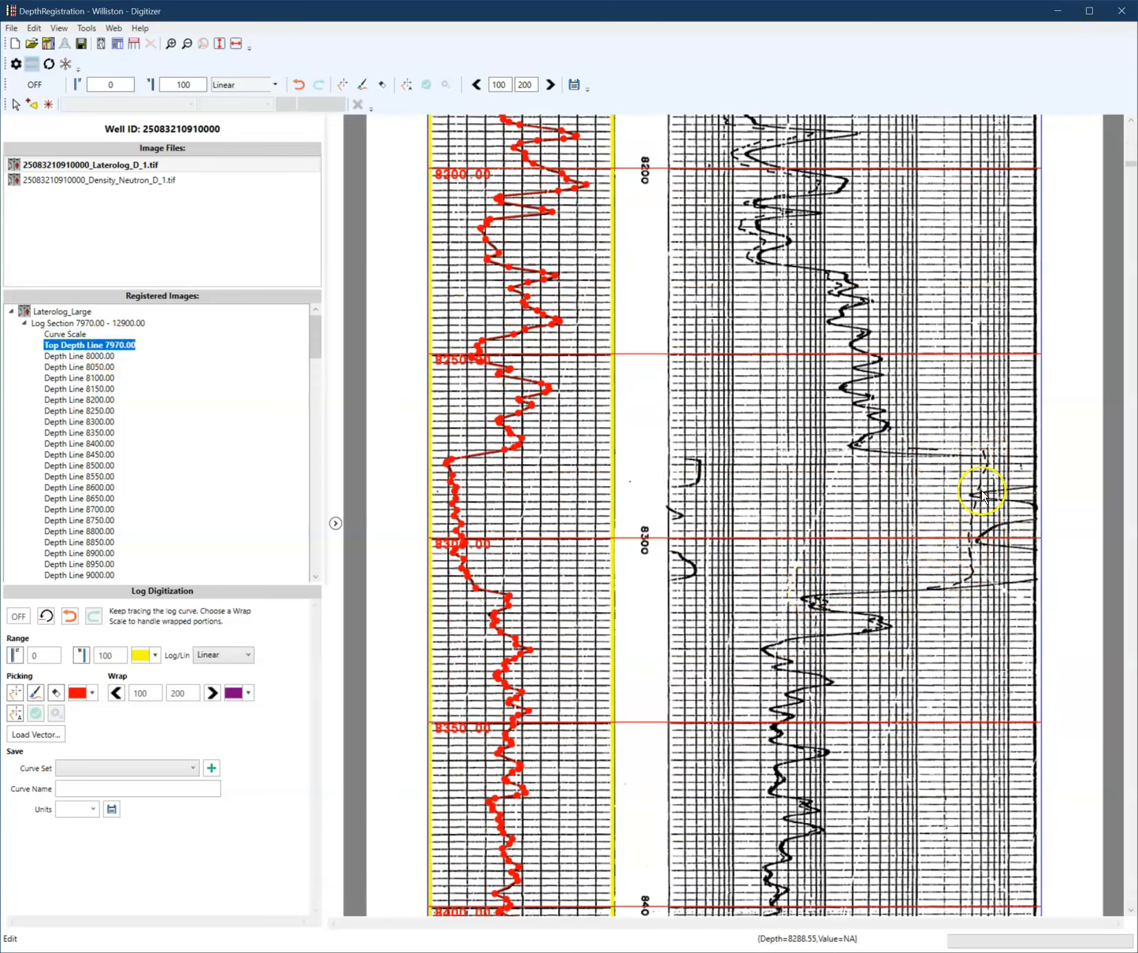
scroll(882, 615, down, 8)
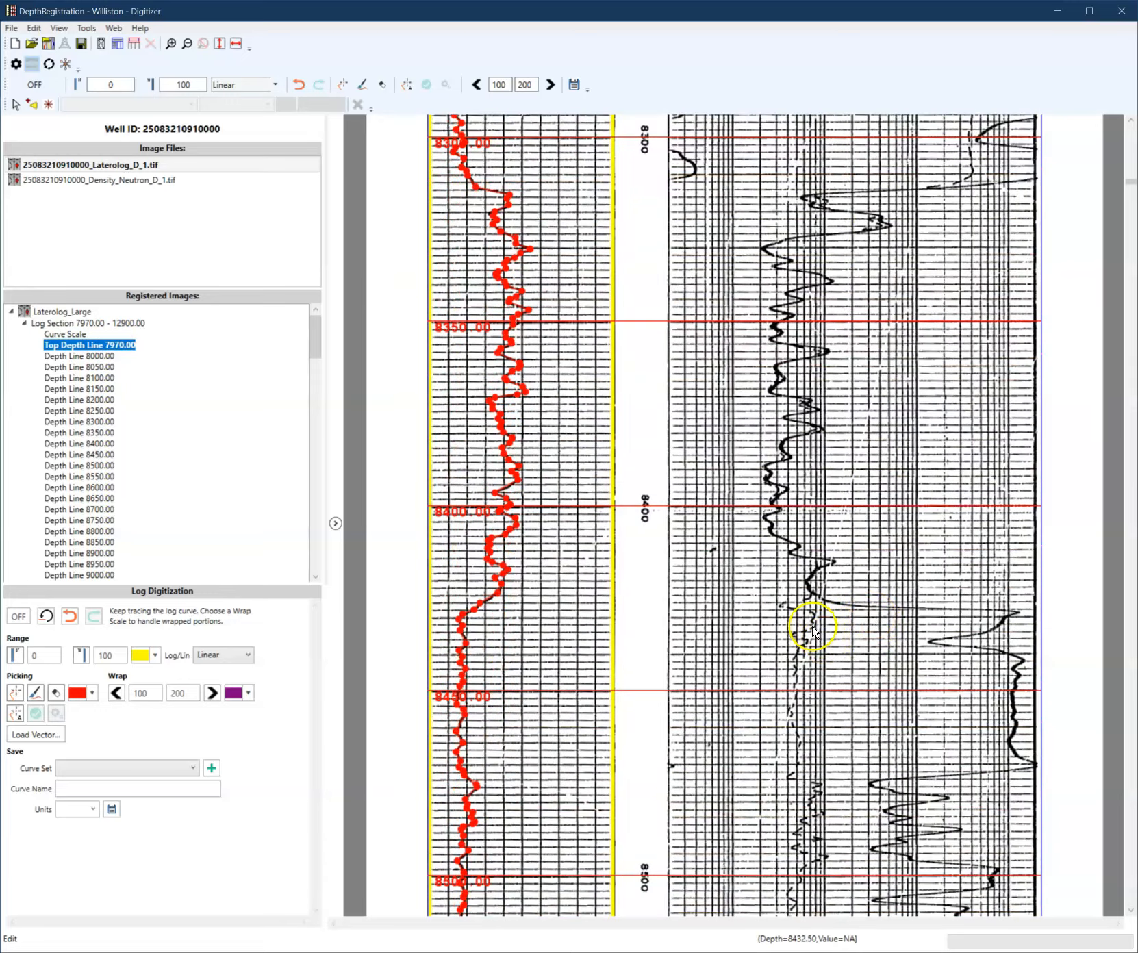
scroll(815, 738, up, 15)
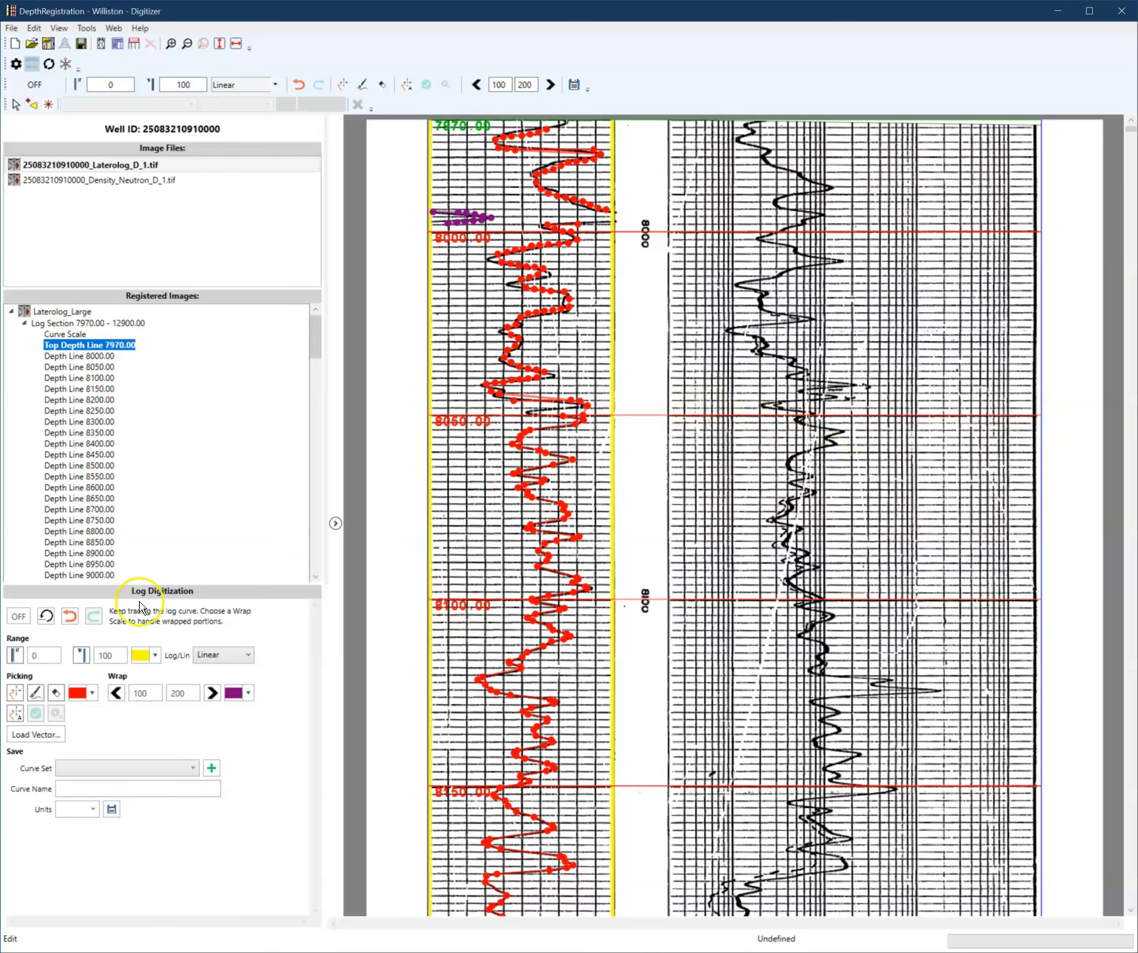
click(46, 617)
click(874, 559)
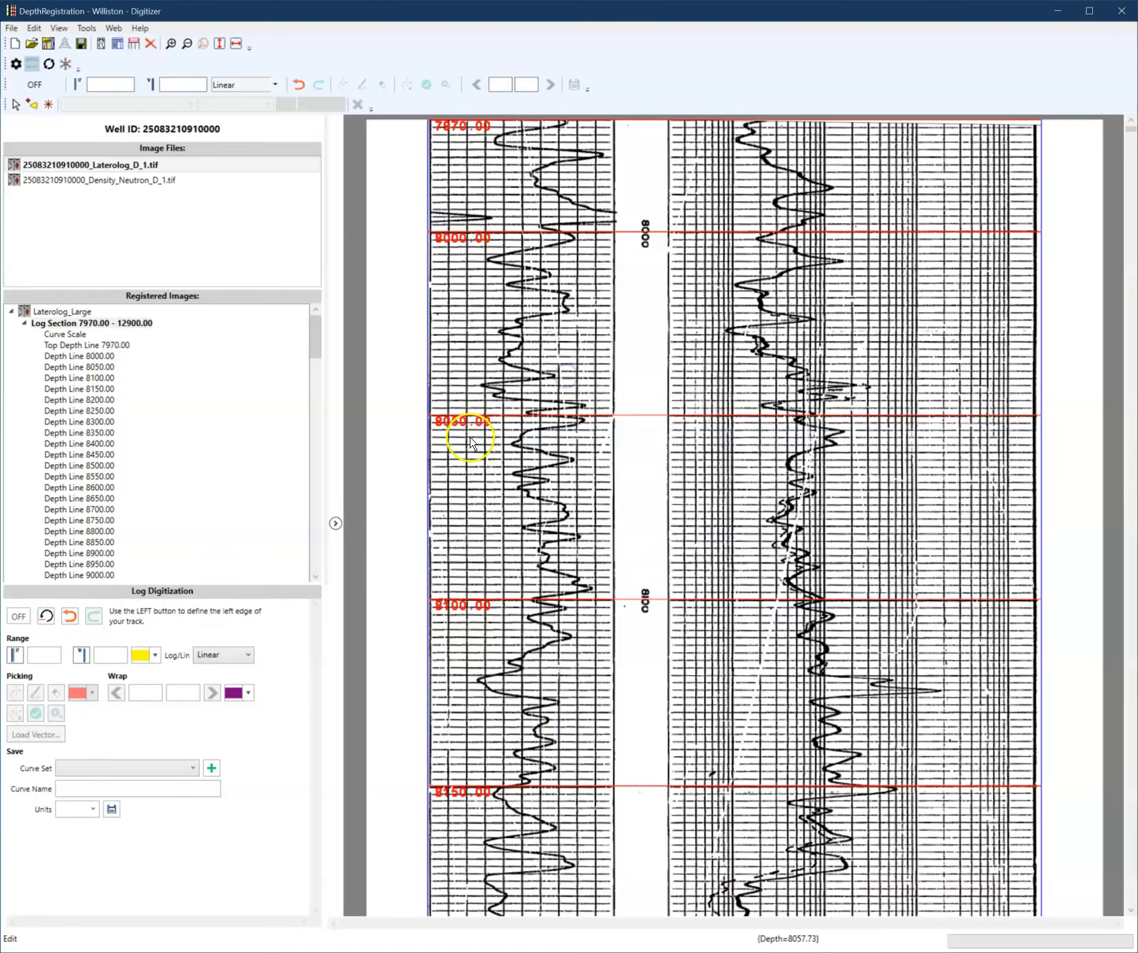
- Set the left edge of the deep laterolog track at its left boundary with a value of 0
click(15, 656)
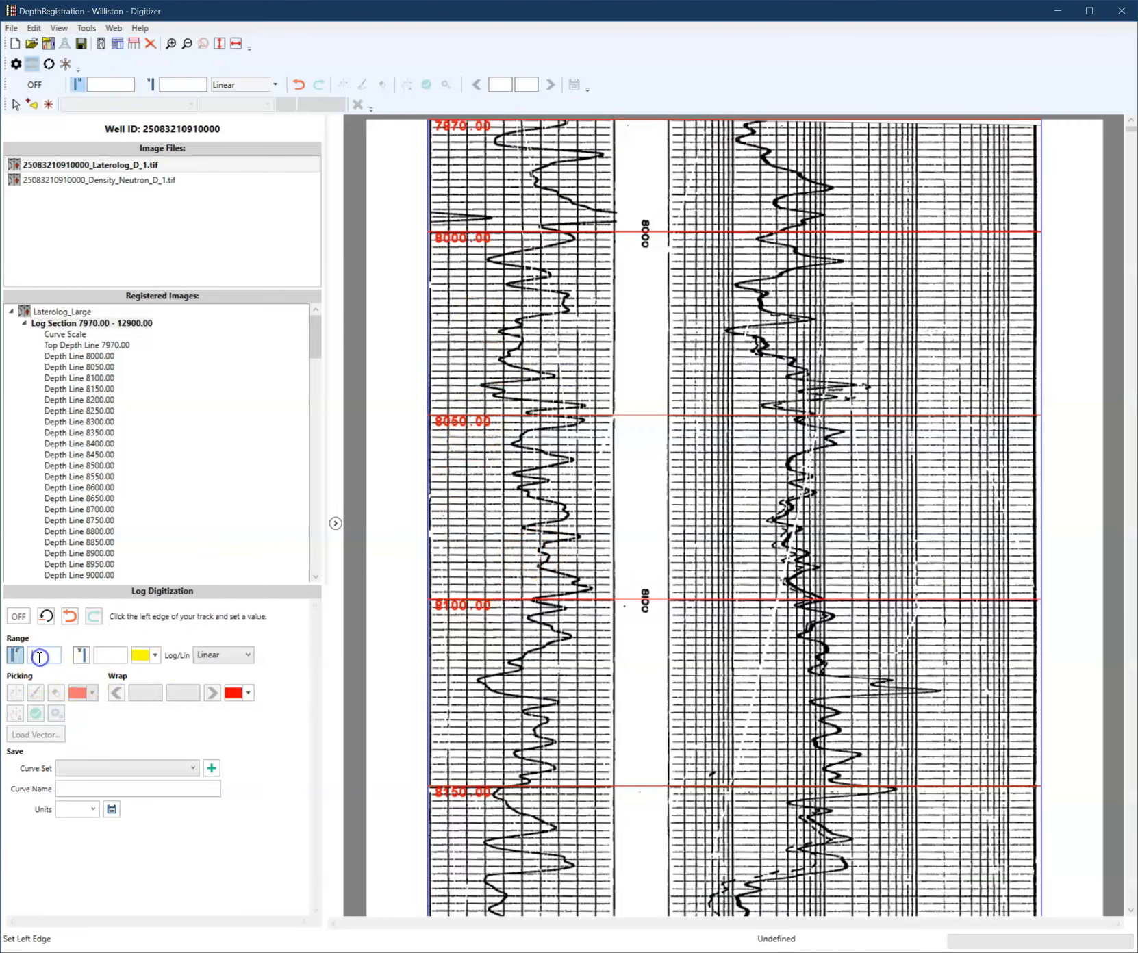
click(669, 498)
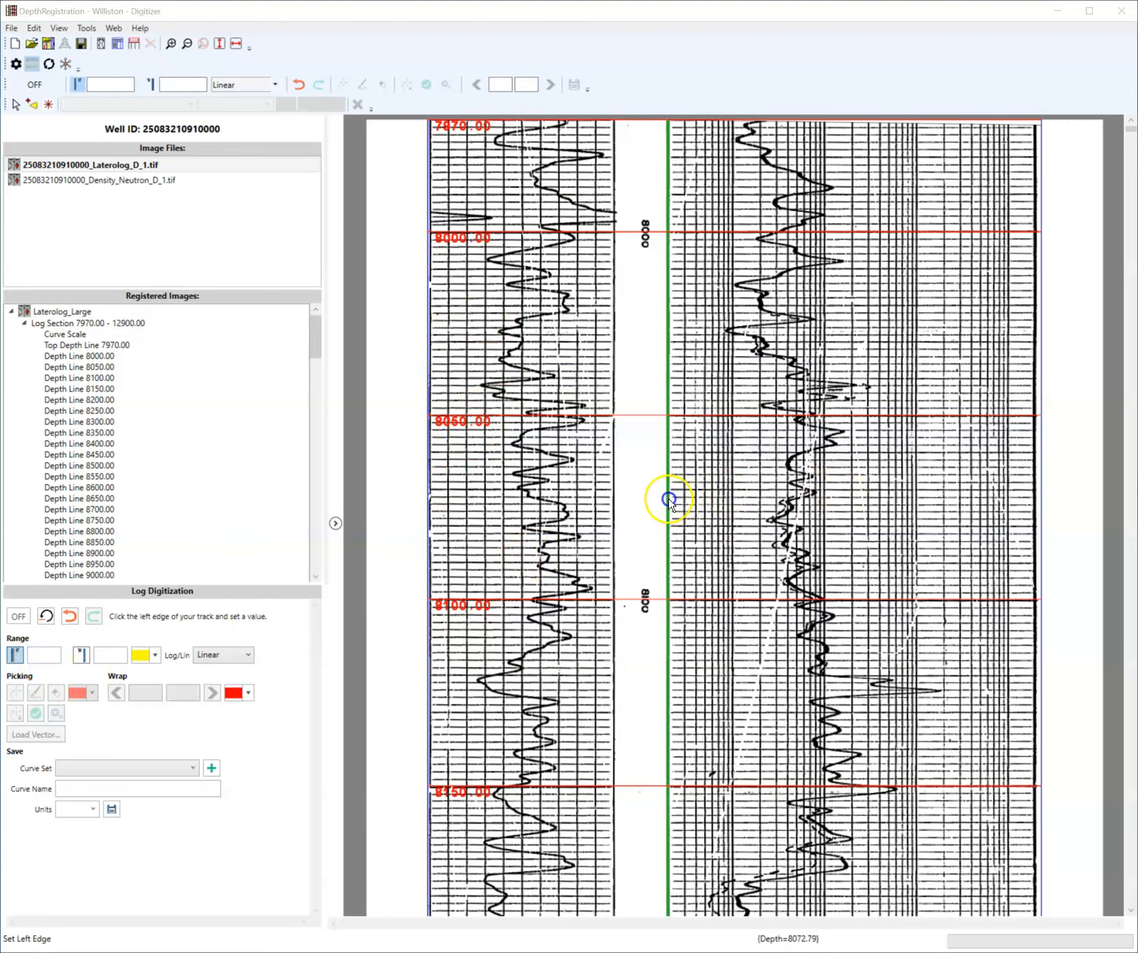
text(0)
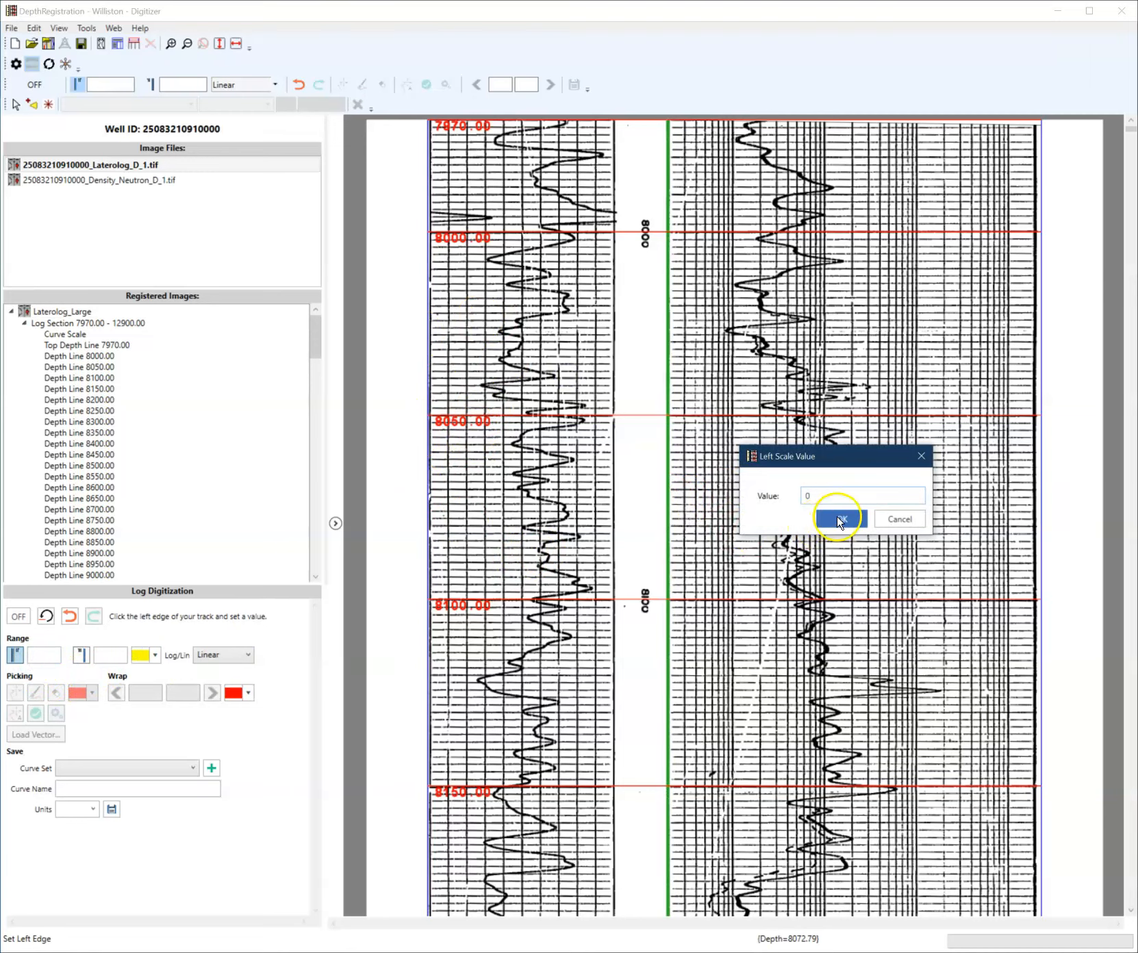
click(840, 519)
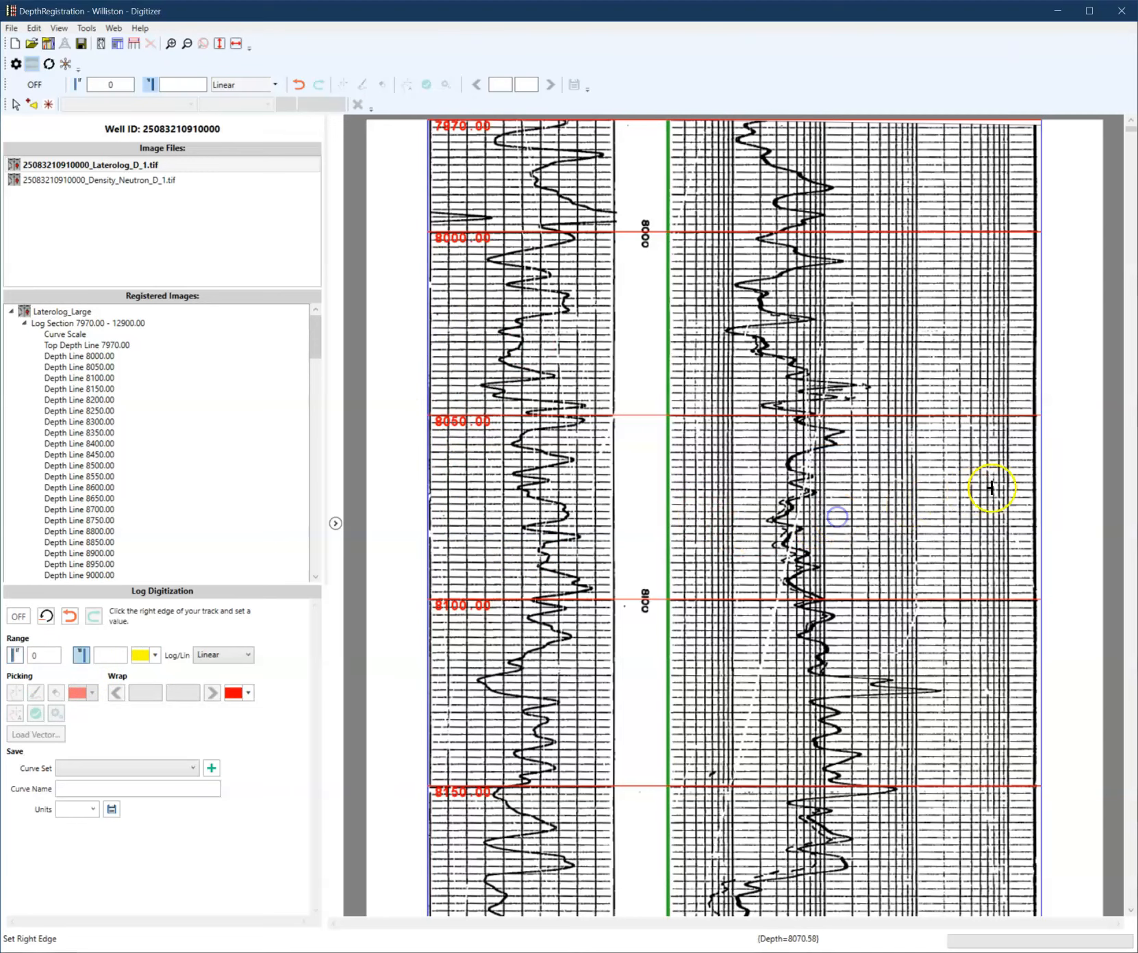
- Set the track's right edge at its right boundary to 2000 and switch the scale to Logarithmic
click(1033, 481)
text(2000)
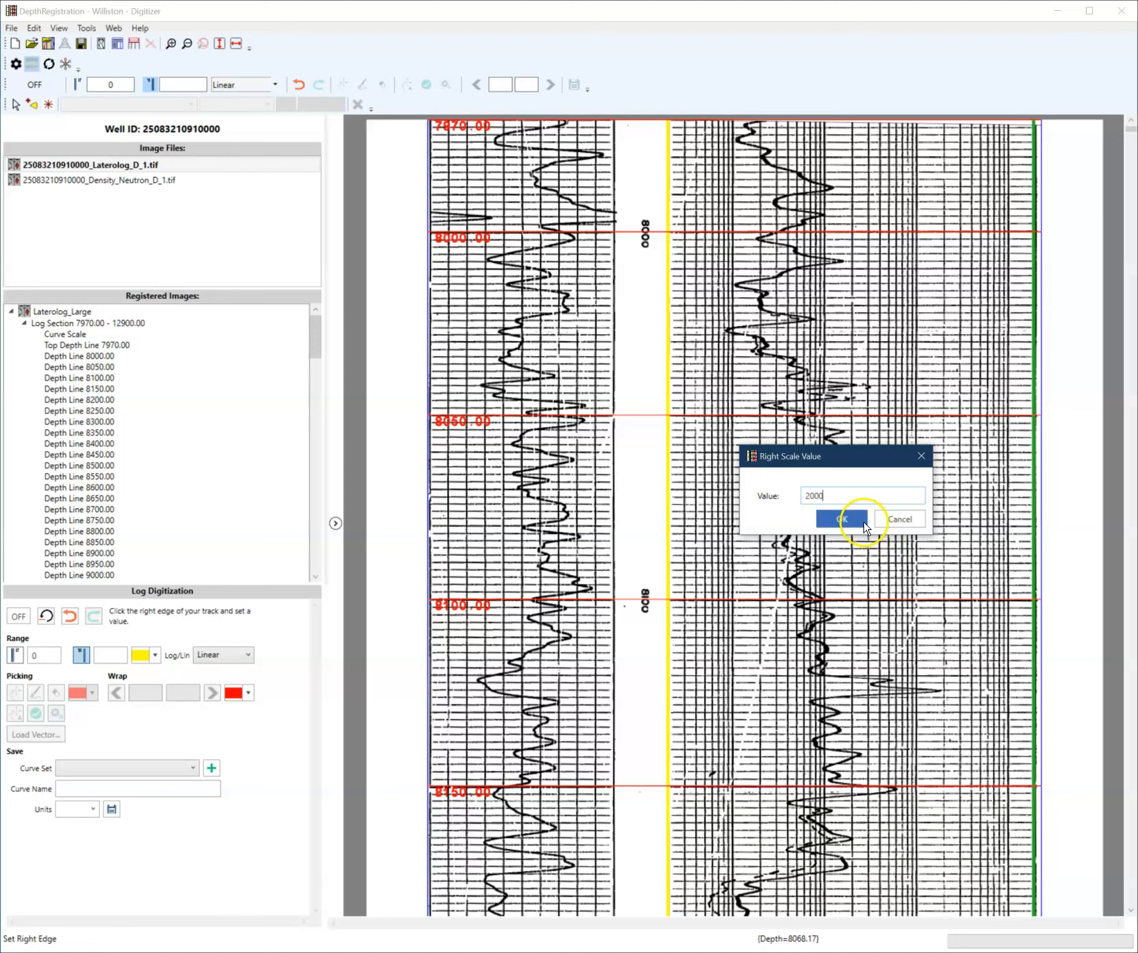
click(842, 520)
click(219, 656)
click(228, 686)
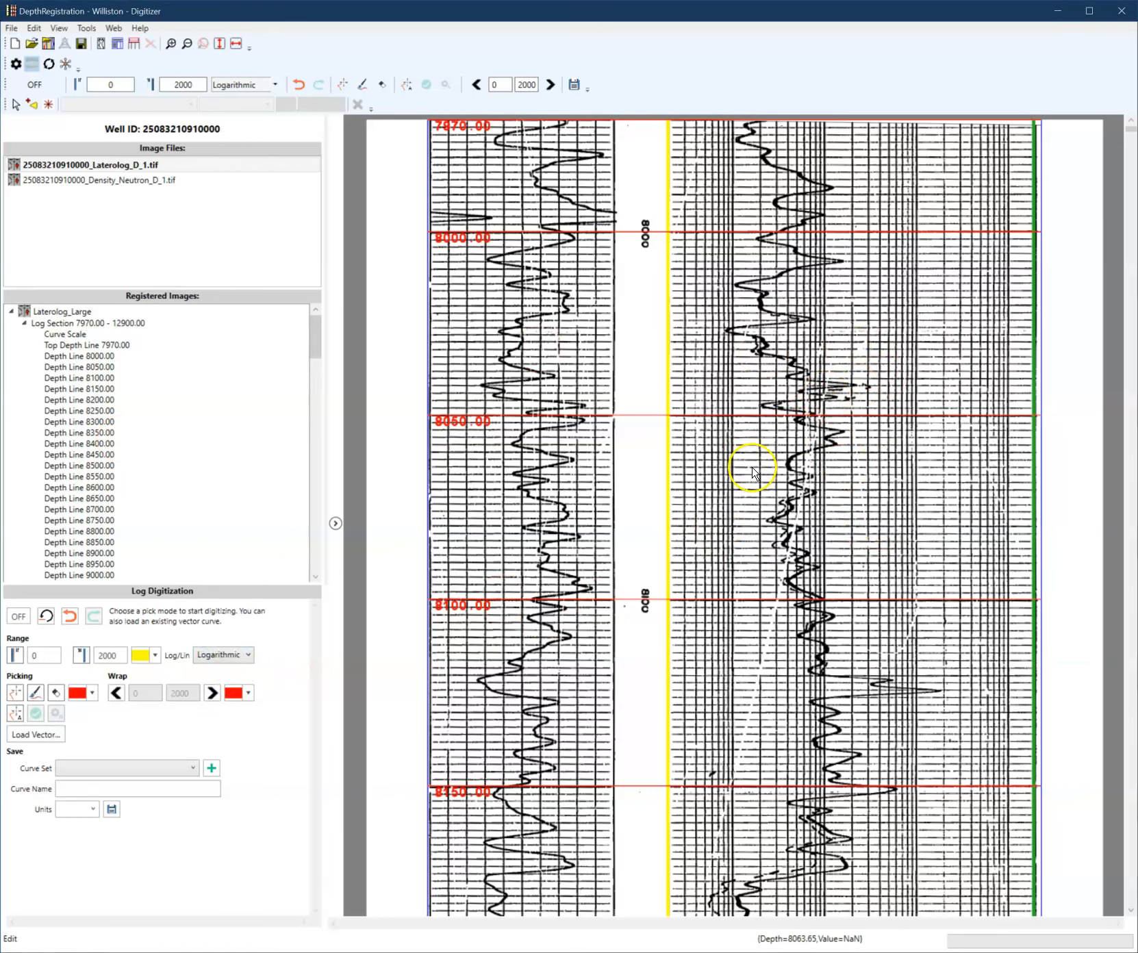
- Switch to auto-track mode and accept the auto tracker configuration with Pretrained ML Model, Maximum Average, Moderate and smoothing 3
click(12, 716)
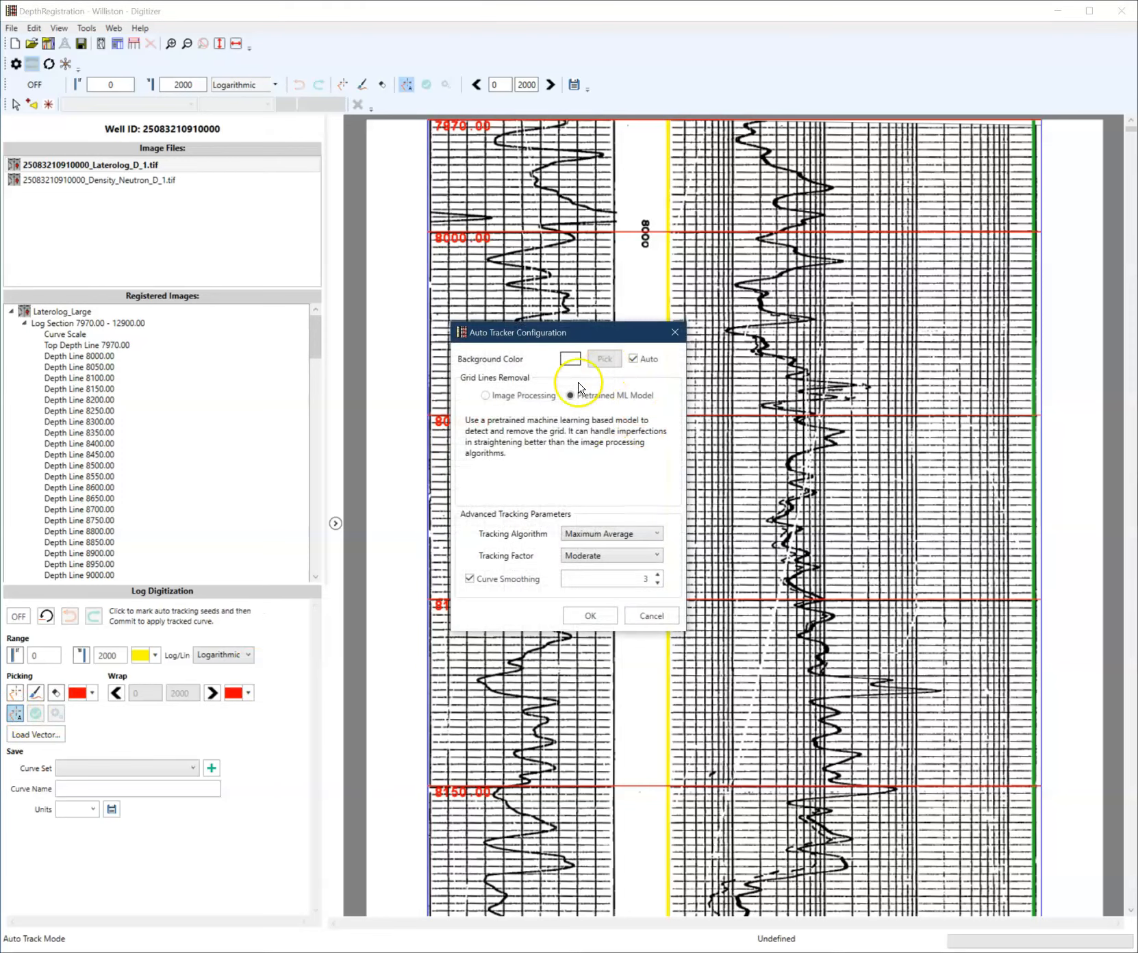
drag(570, 340, 413, 330)
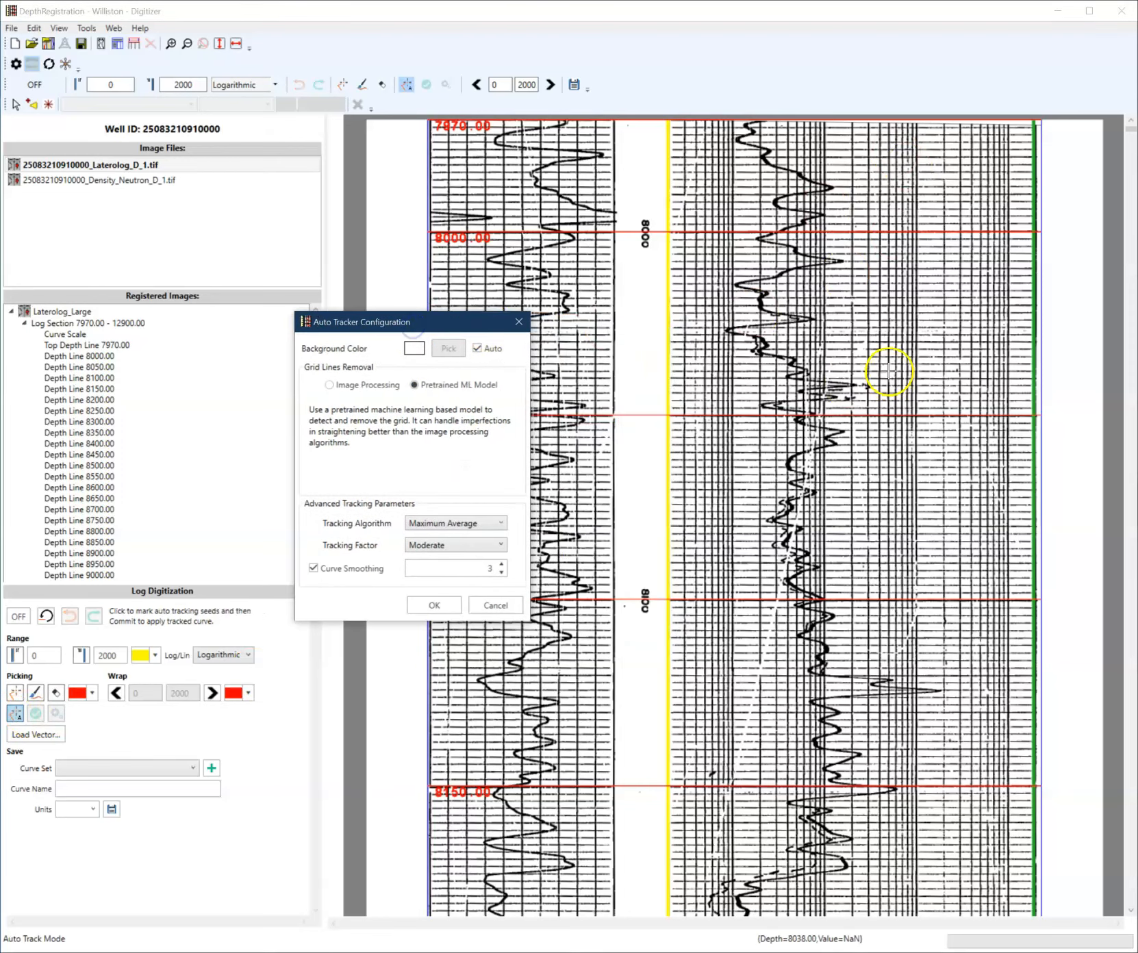
scroll(782, 503, down, 2)
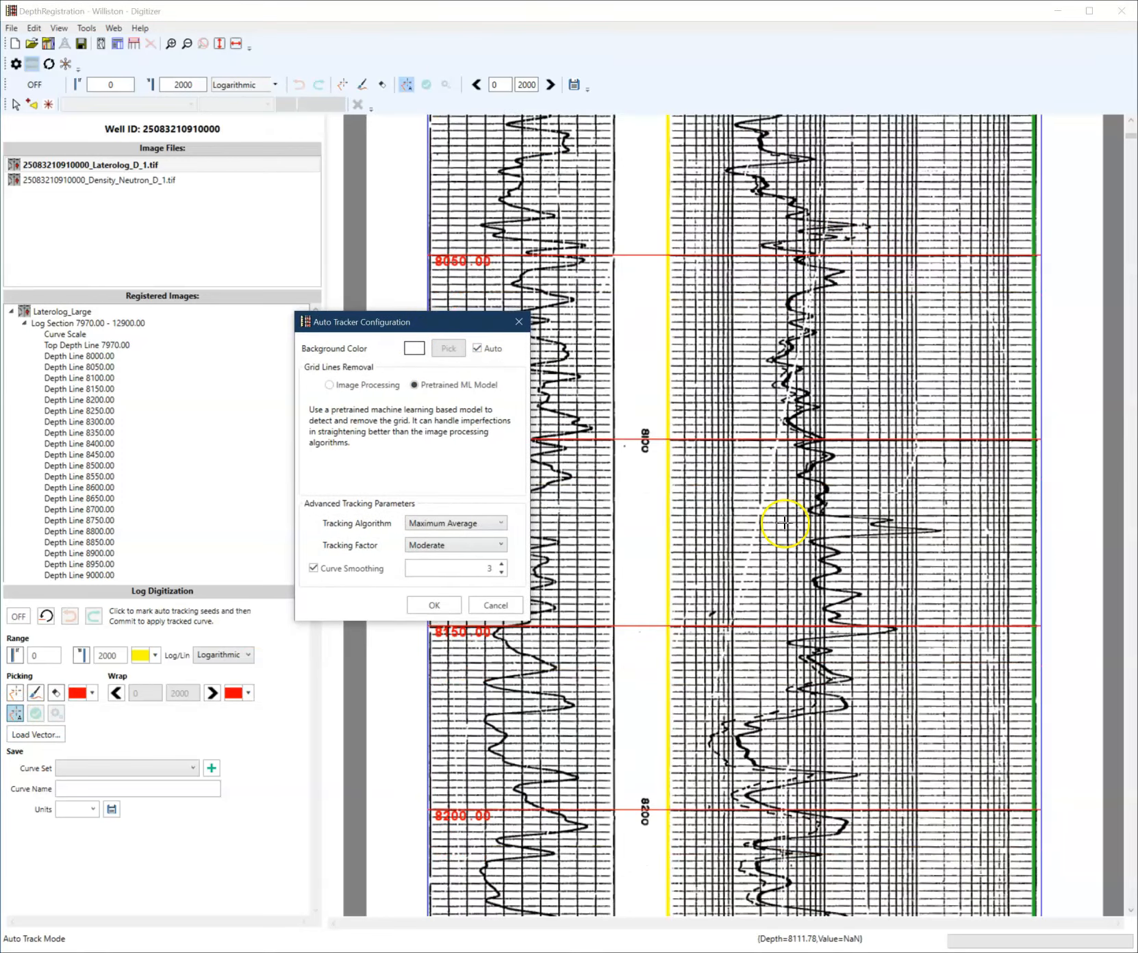
scroll(783, 529, down, 2)
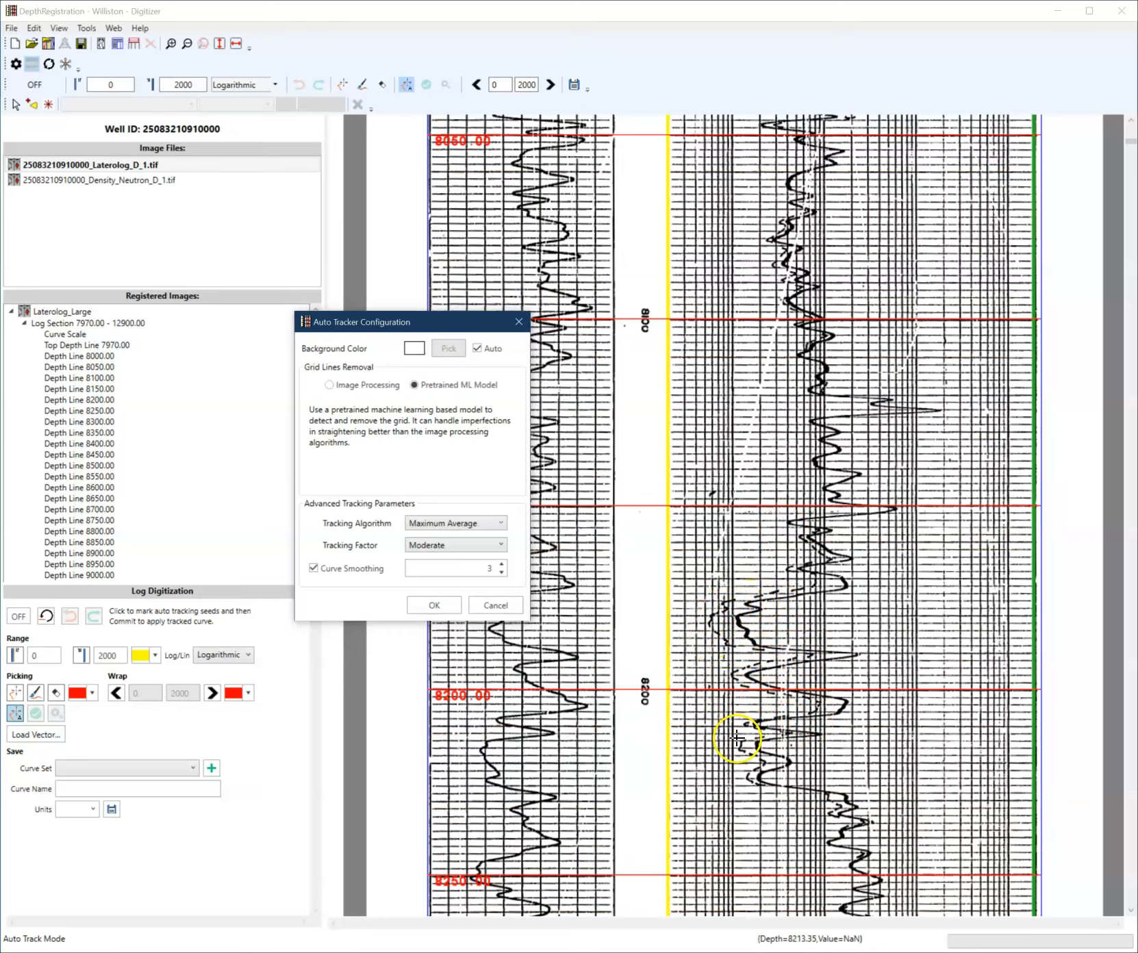
scroll(756, 777, up, 4)
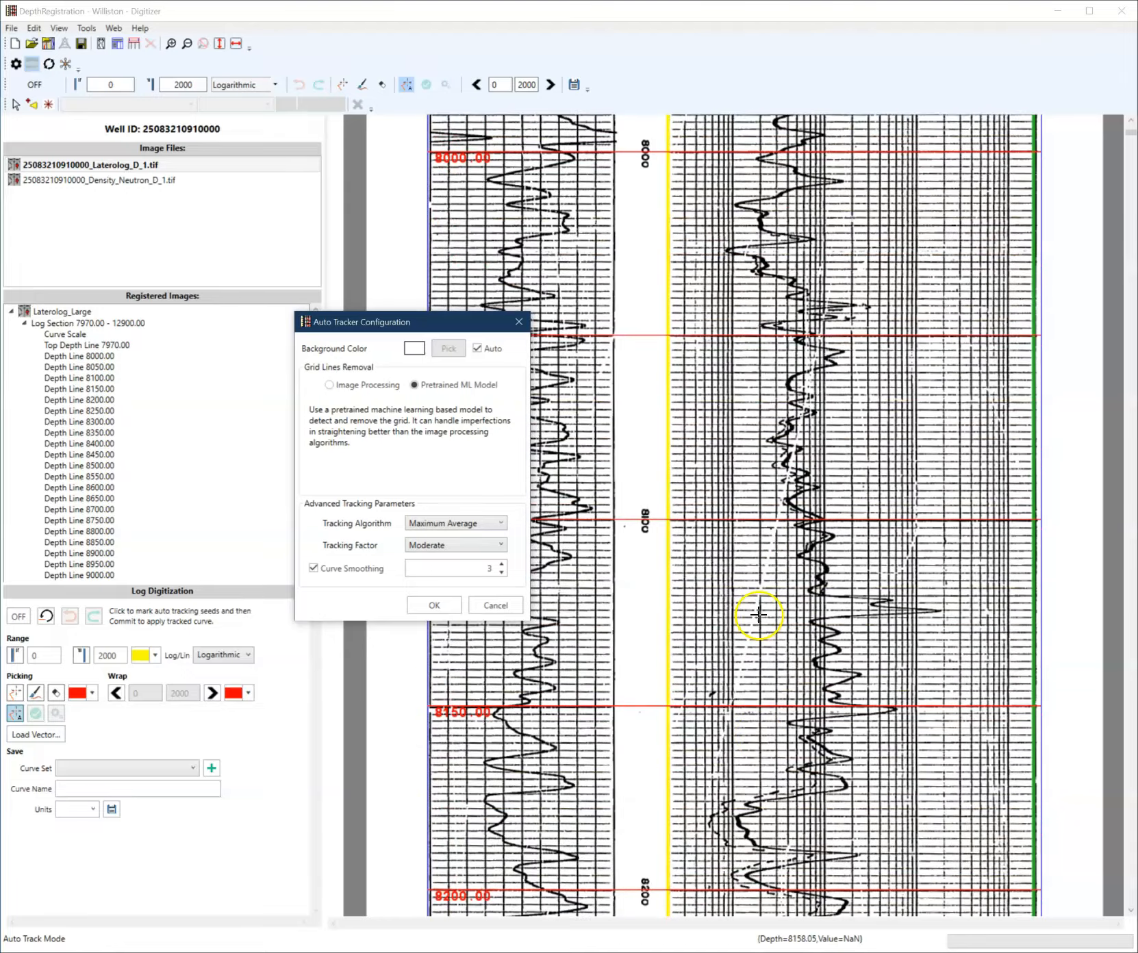
scroll(807, 495, down, 9)
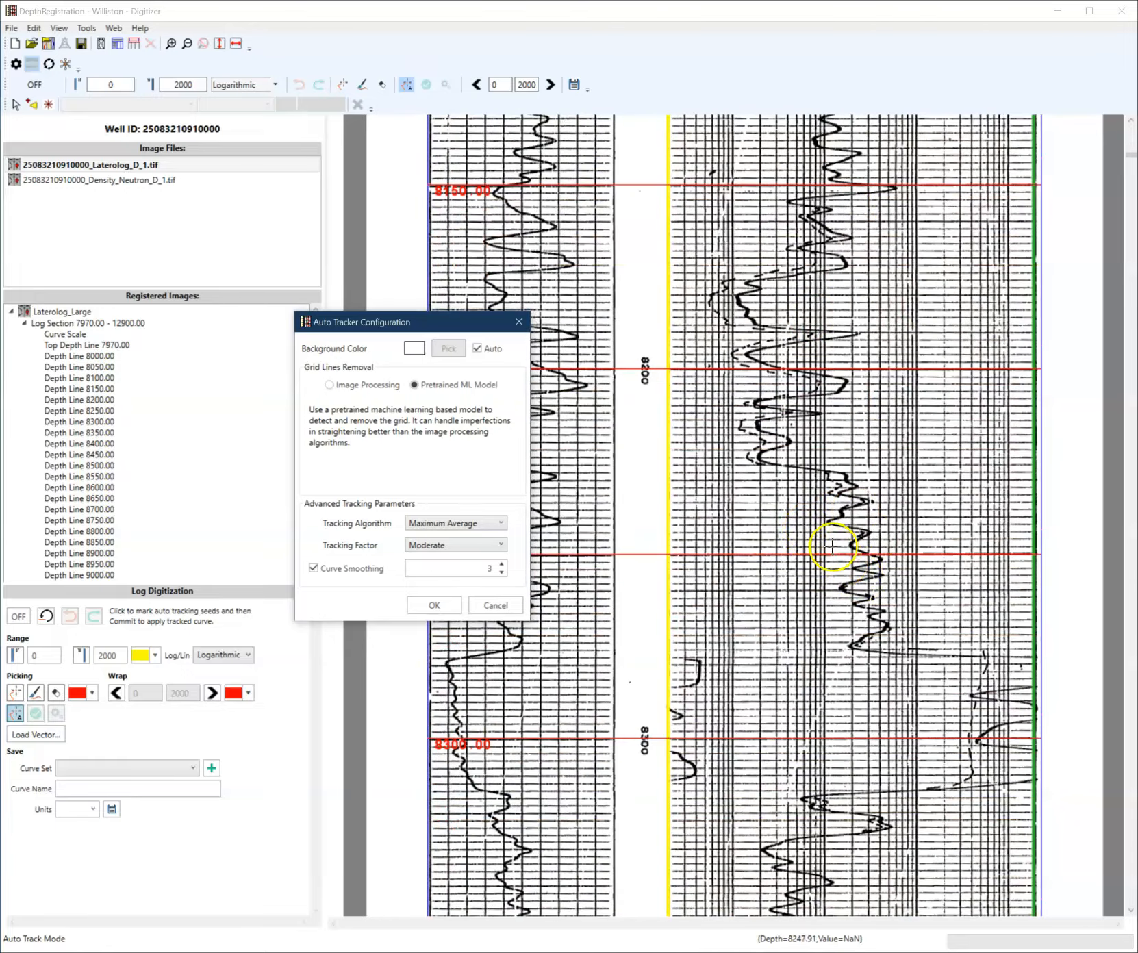
scroll(821, 543, up, 9)
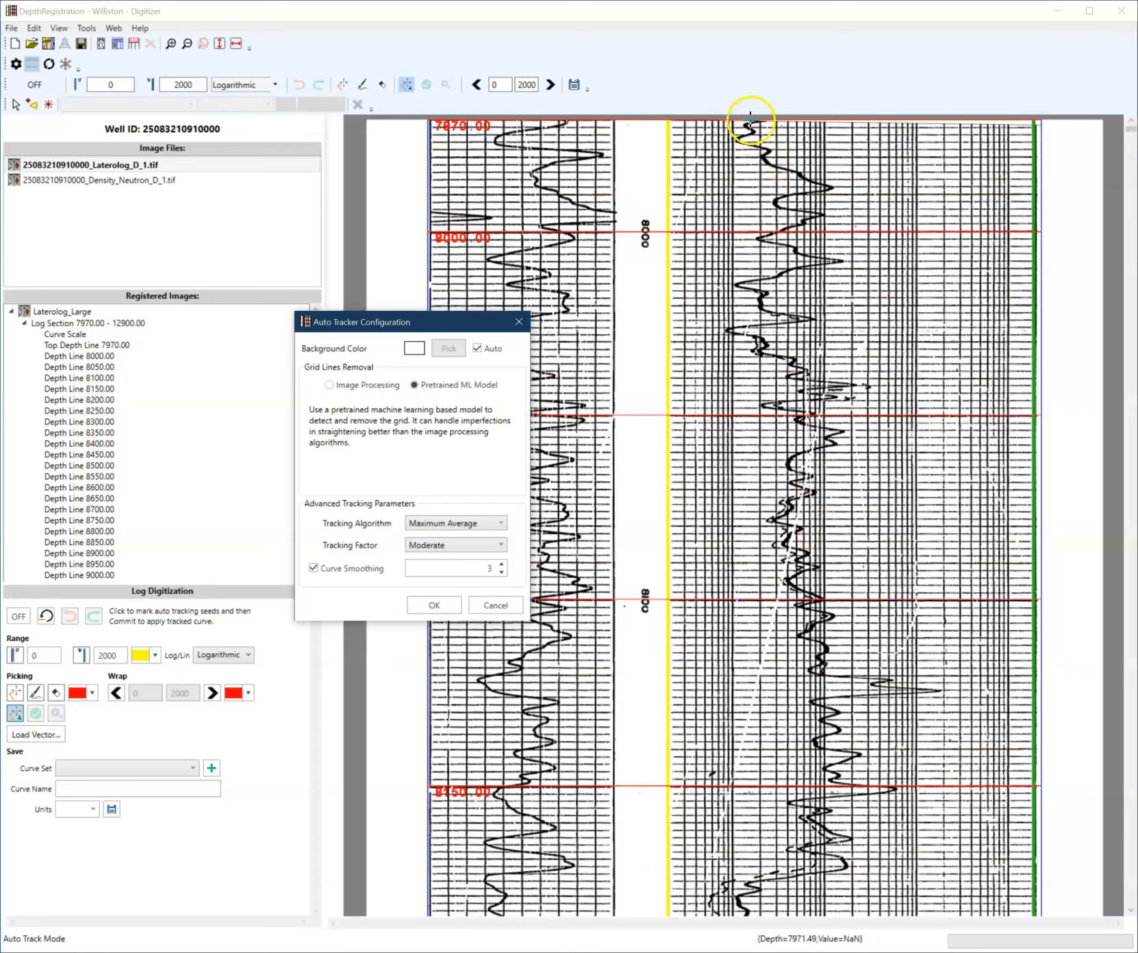
scroll(808, 706, down, 7)
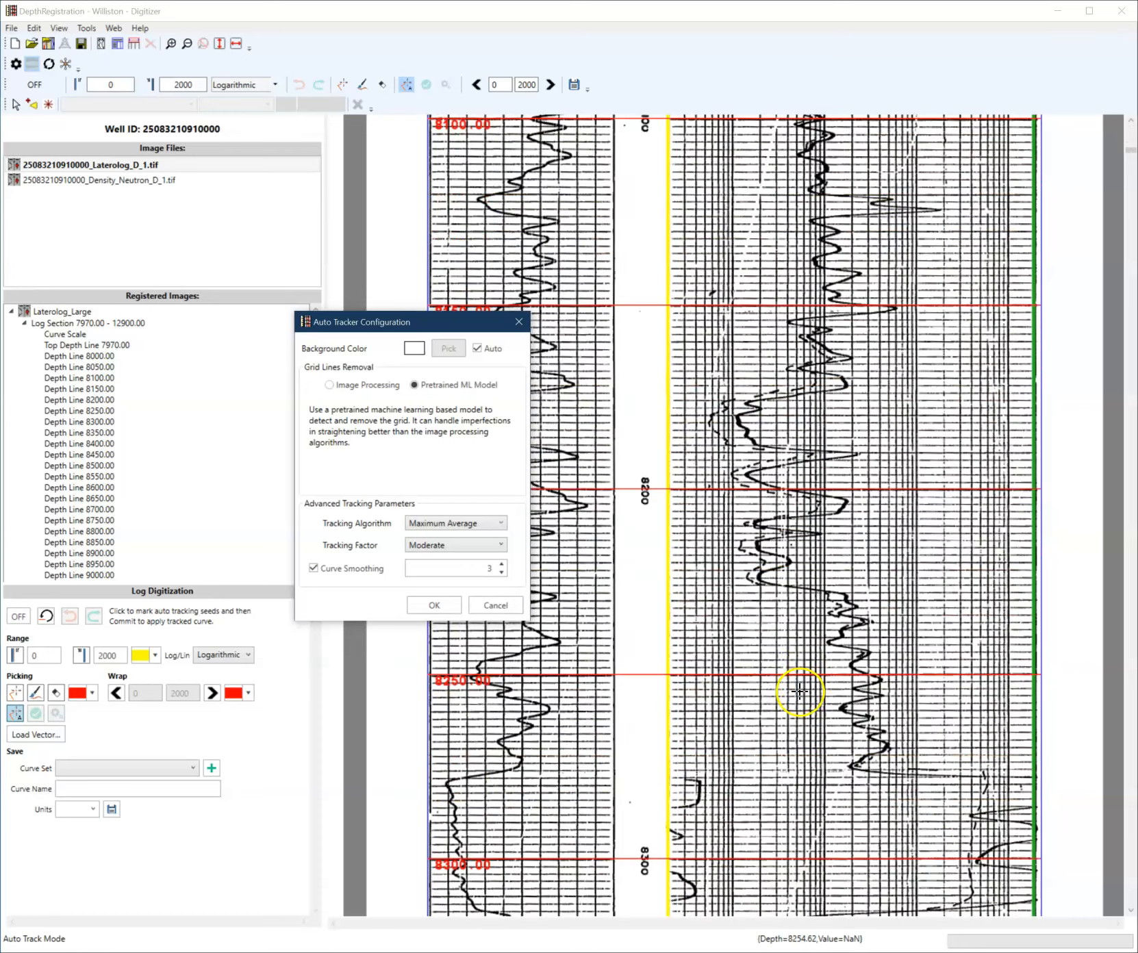
scroll(808, 693, down, 3)
scroll(890, 829, down, 1)
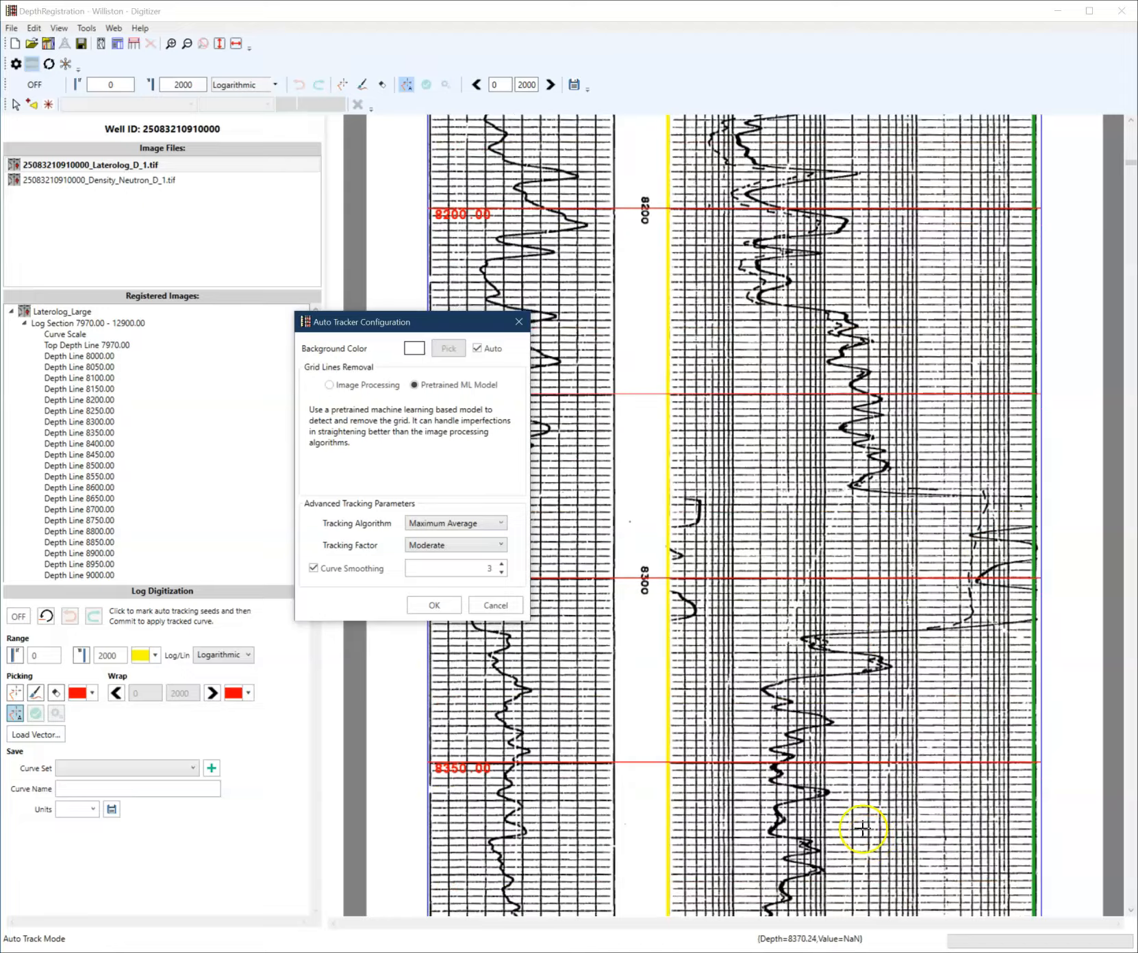
scroll(798, 691, down, 5)
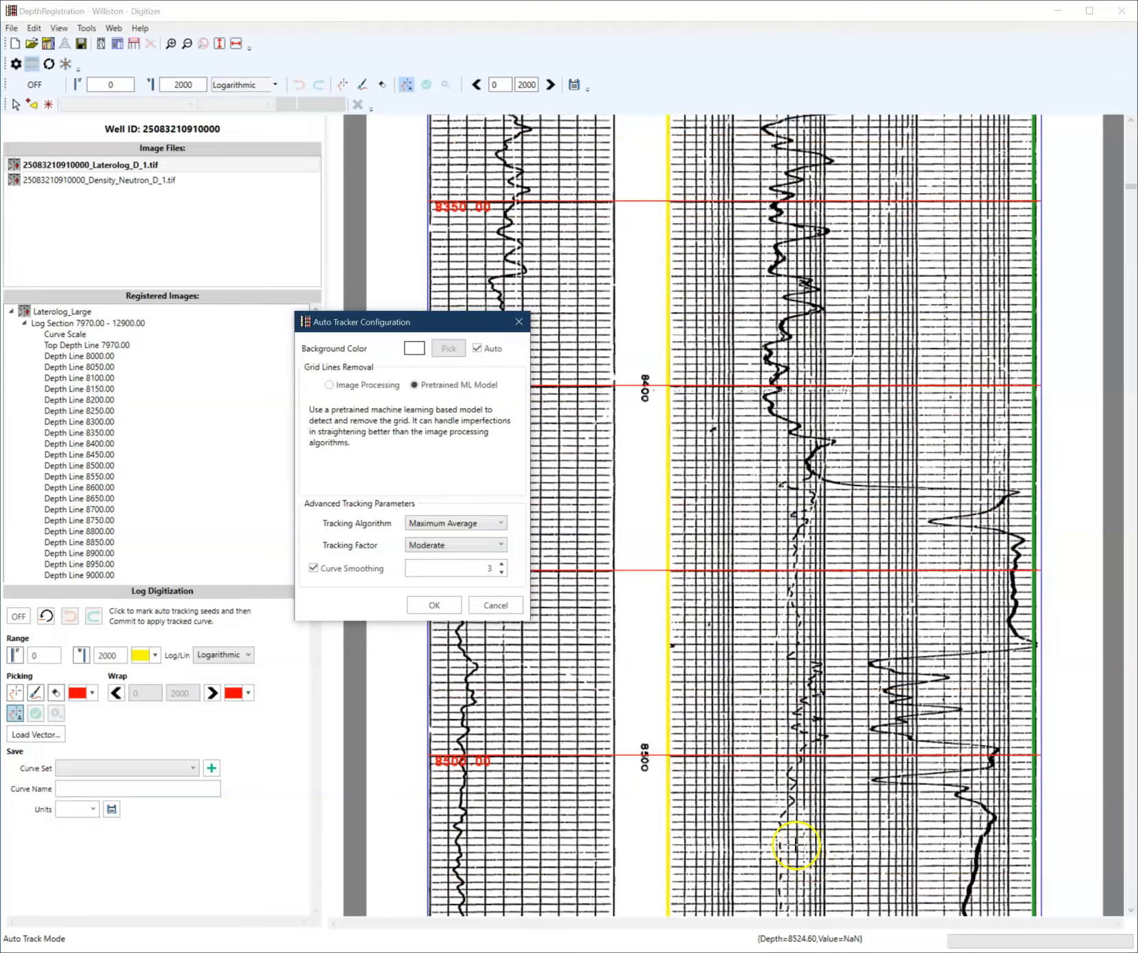
scroll(798, 815, up, 10)
scroll(770, 710, up, 6)
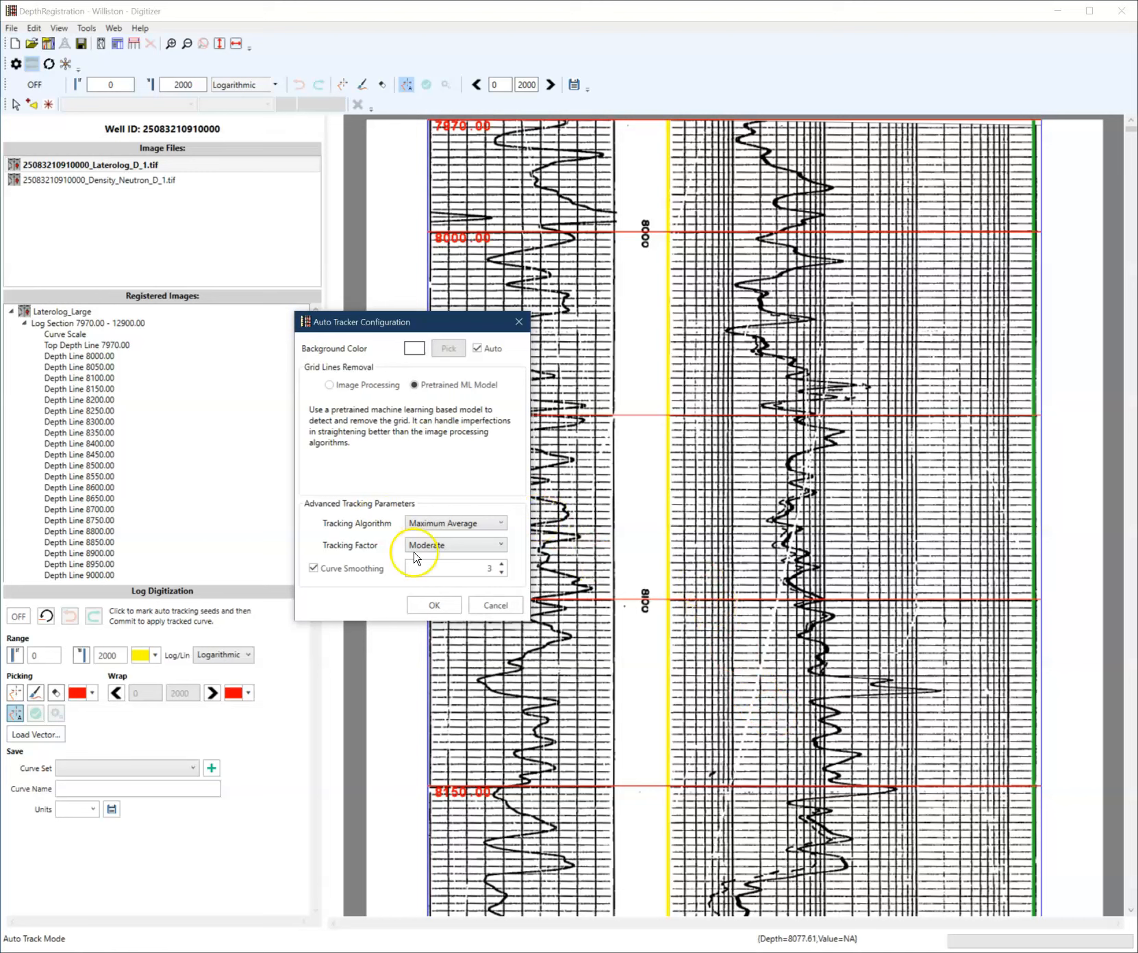
click(431, 606)
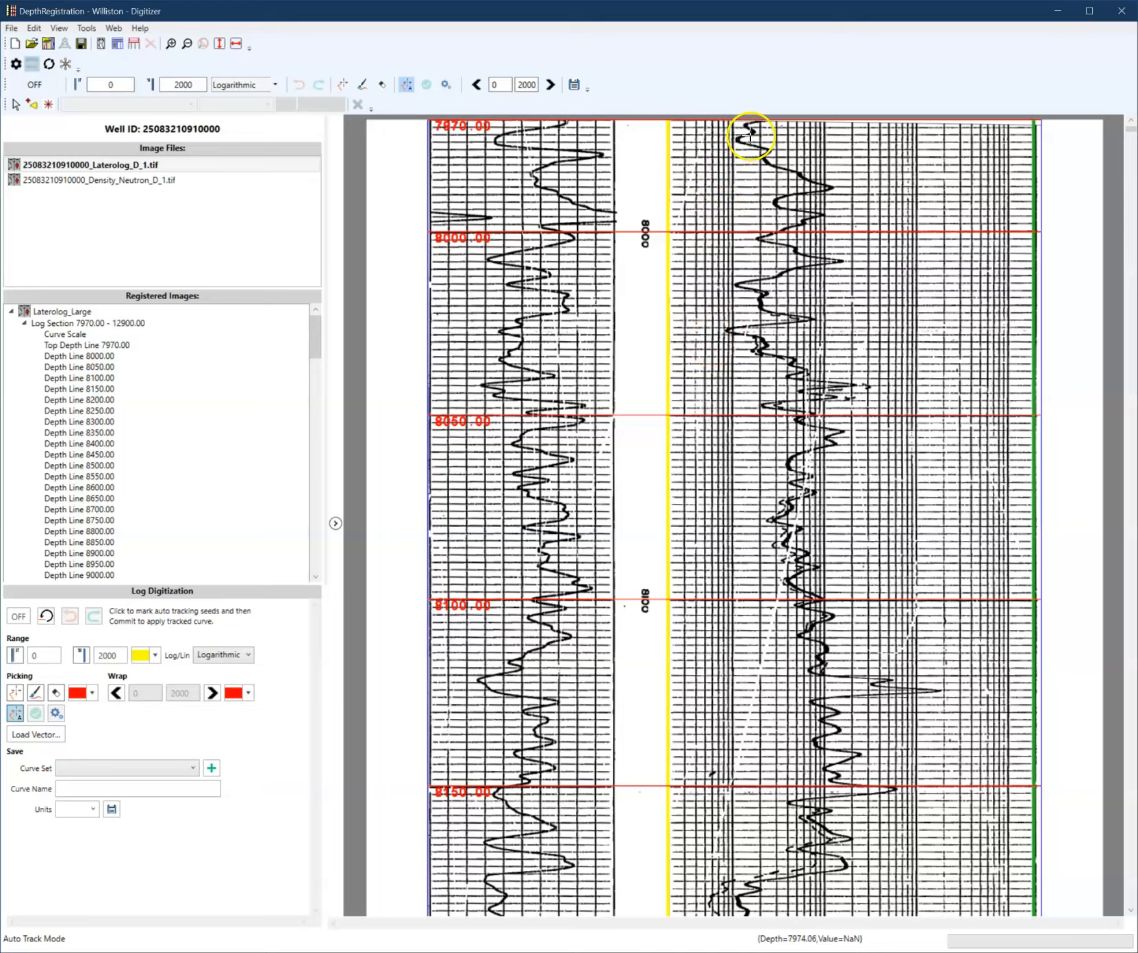
- Place an auto-tracking seed on the deep laterolog curve near 8280 ft to trace it from the top
scroll(830, 473, down, 5)
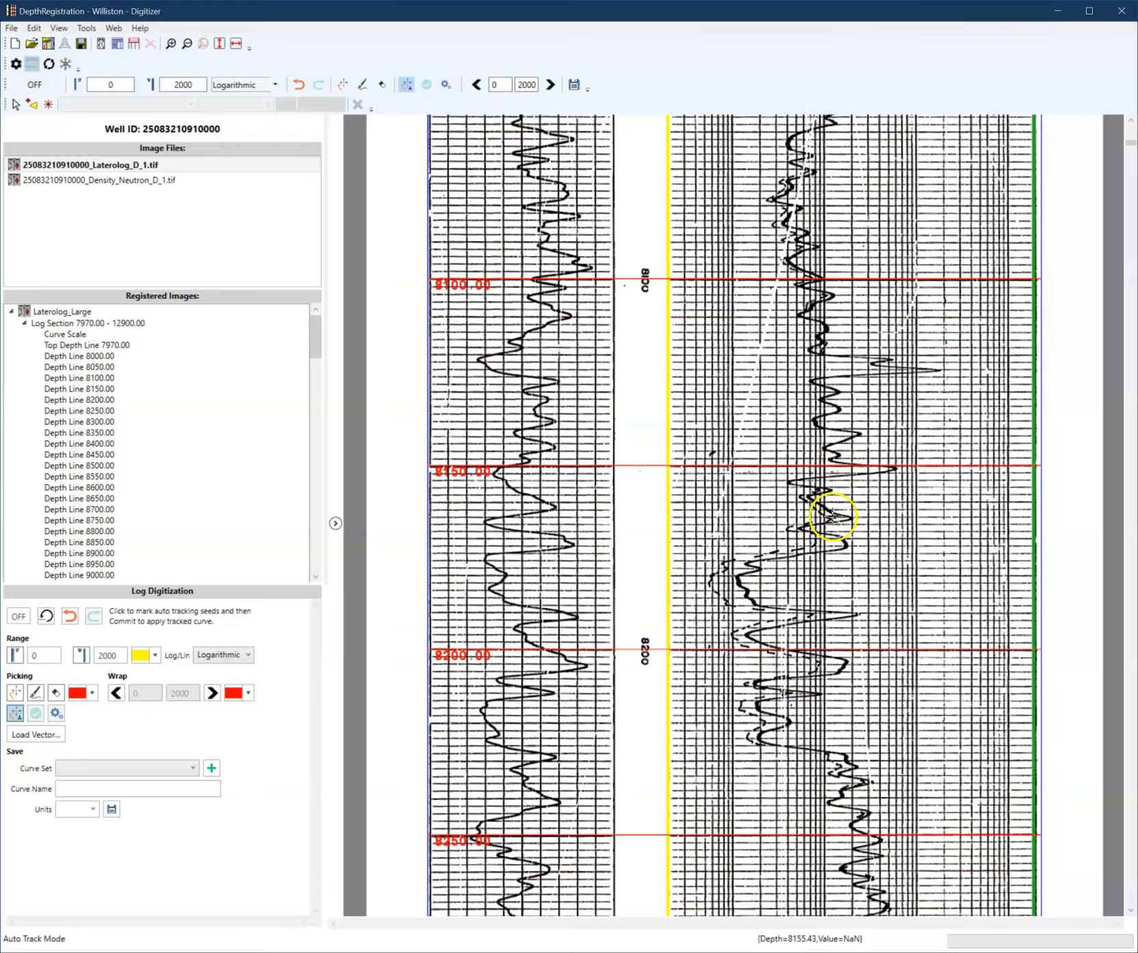
scroll(787, 609, down, 4)
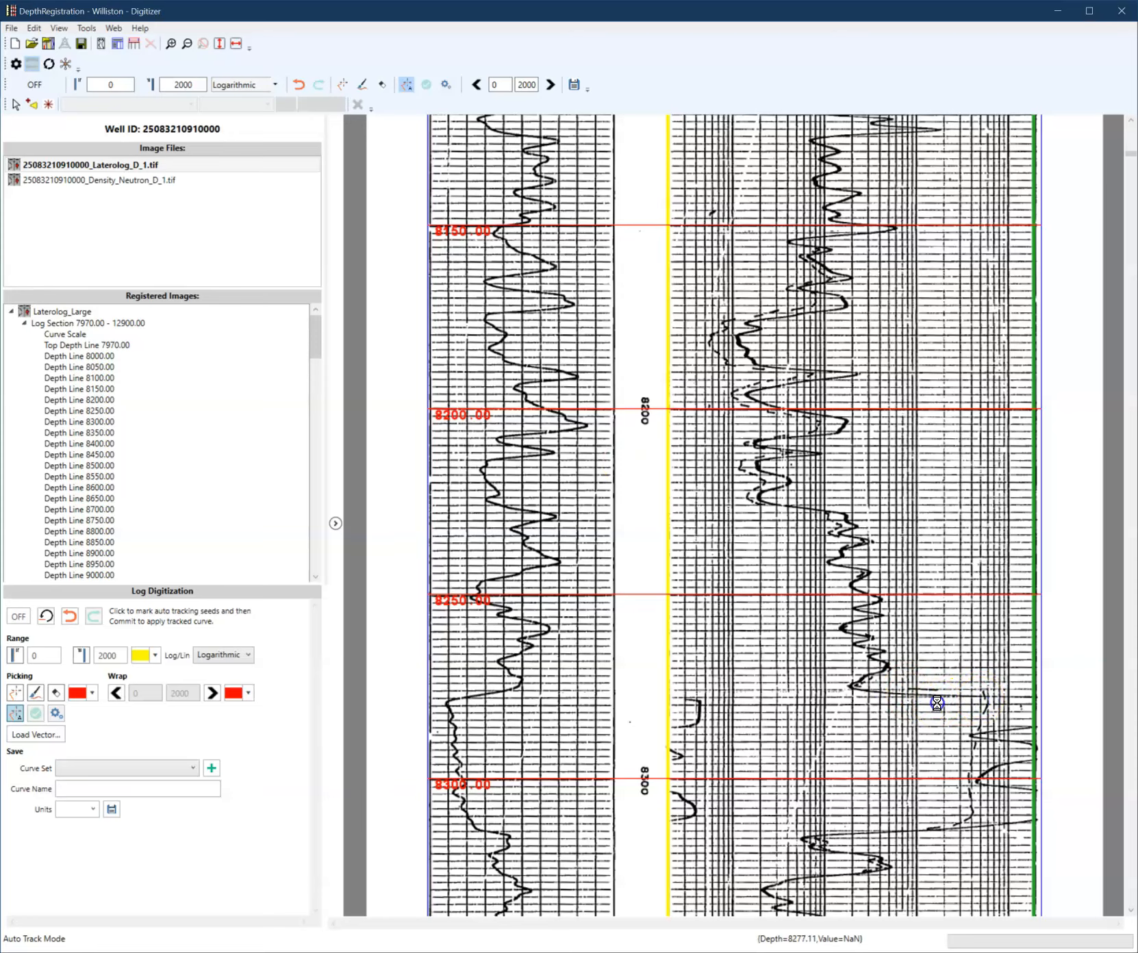
click(984, 700)
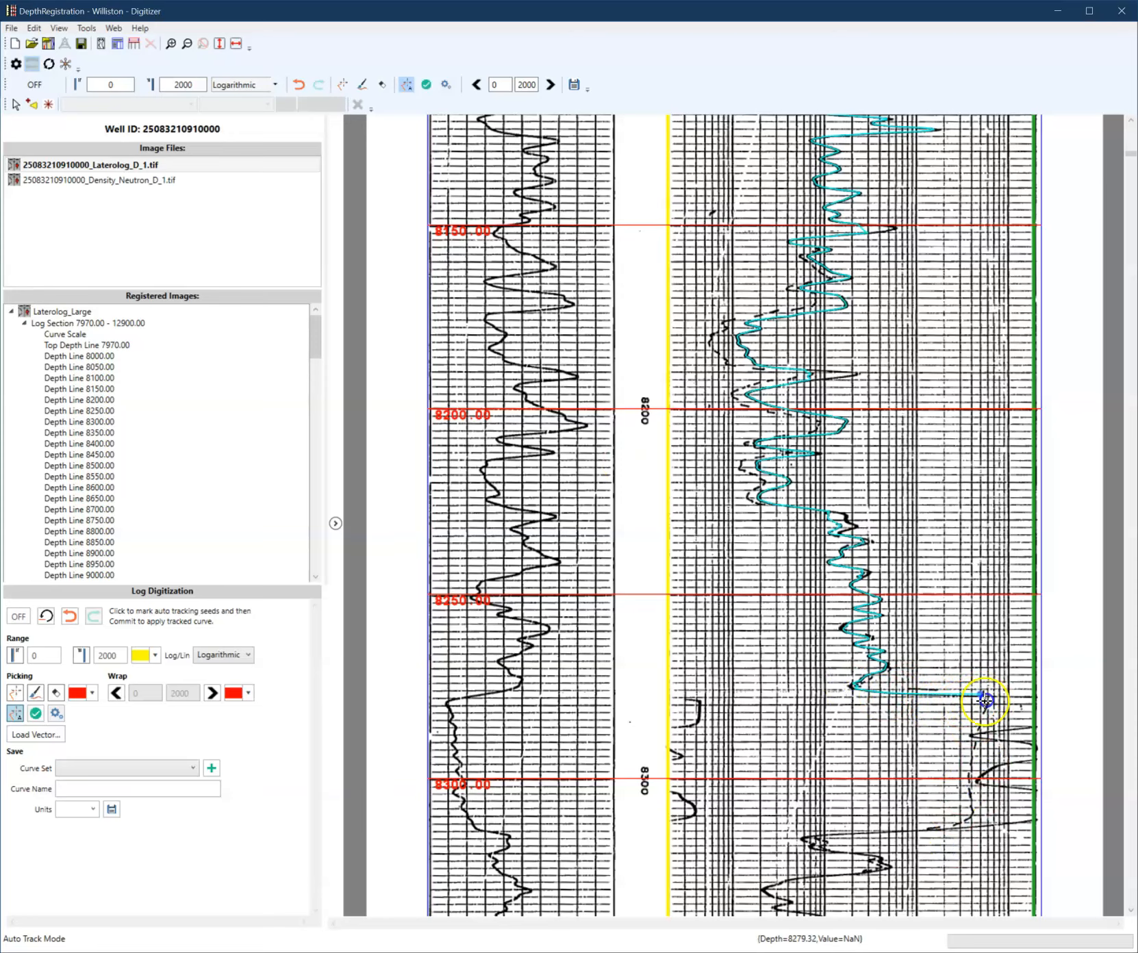
- Add correction seeds on the curve's spike near 8040 ft
scroll(857, 631, up, 9)
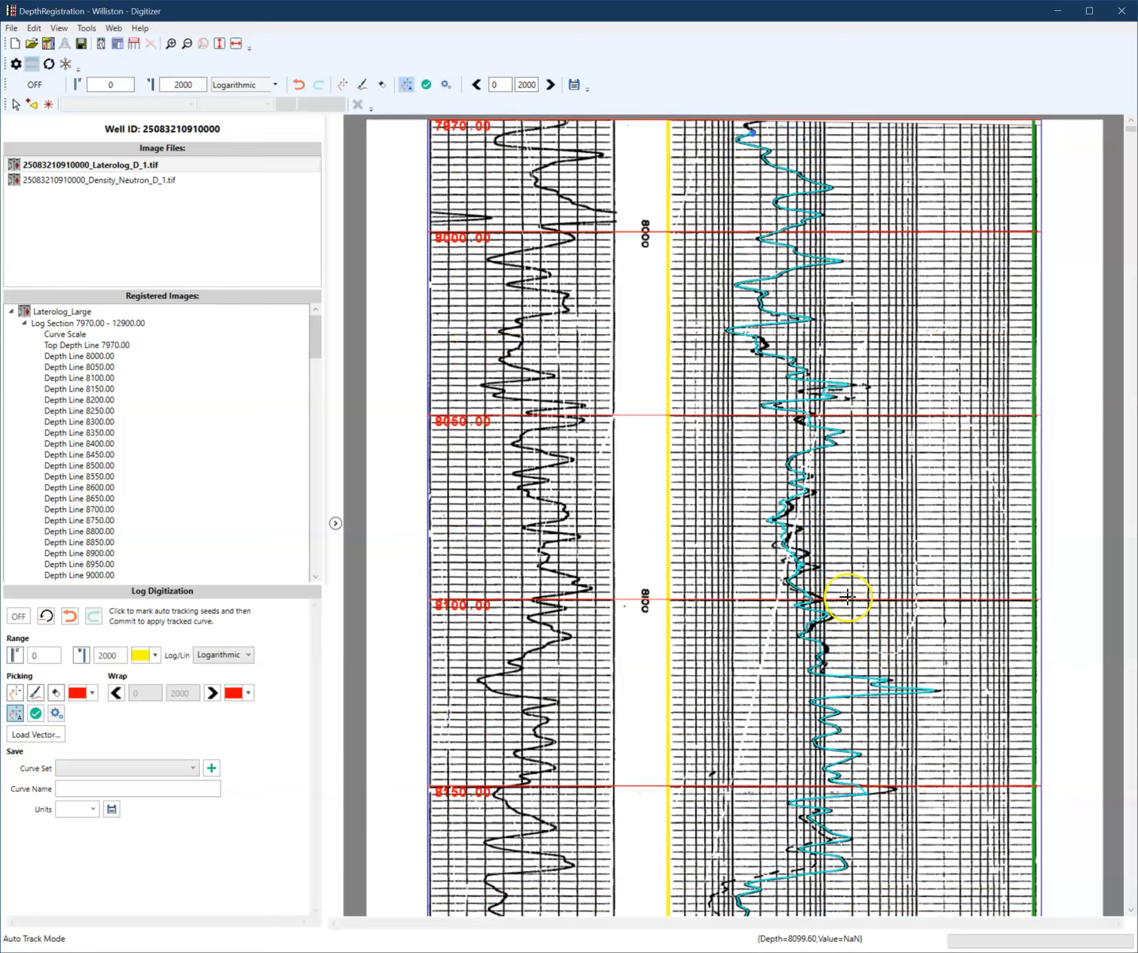
mouse_move(830, 423)
mouse_down()
mouse_move(852, 389)
mouse_move(868, 388)
mouse_up()
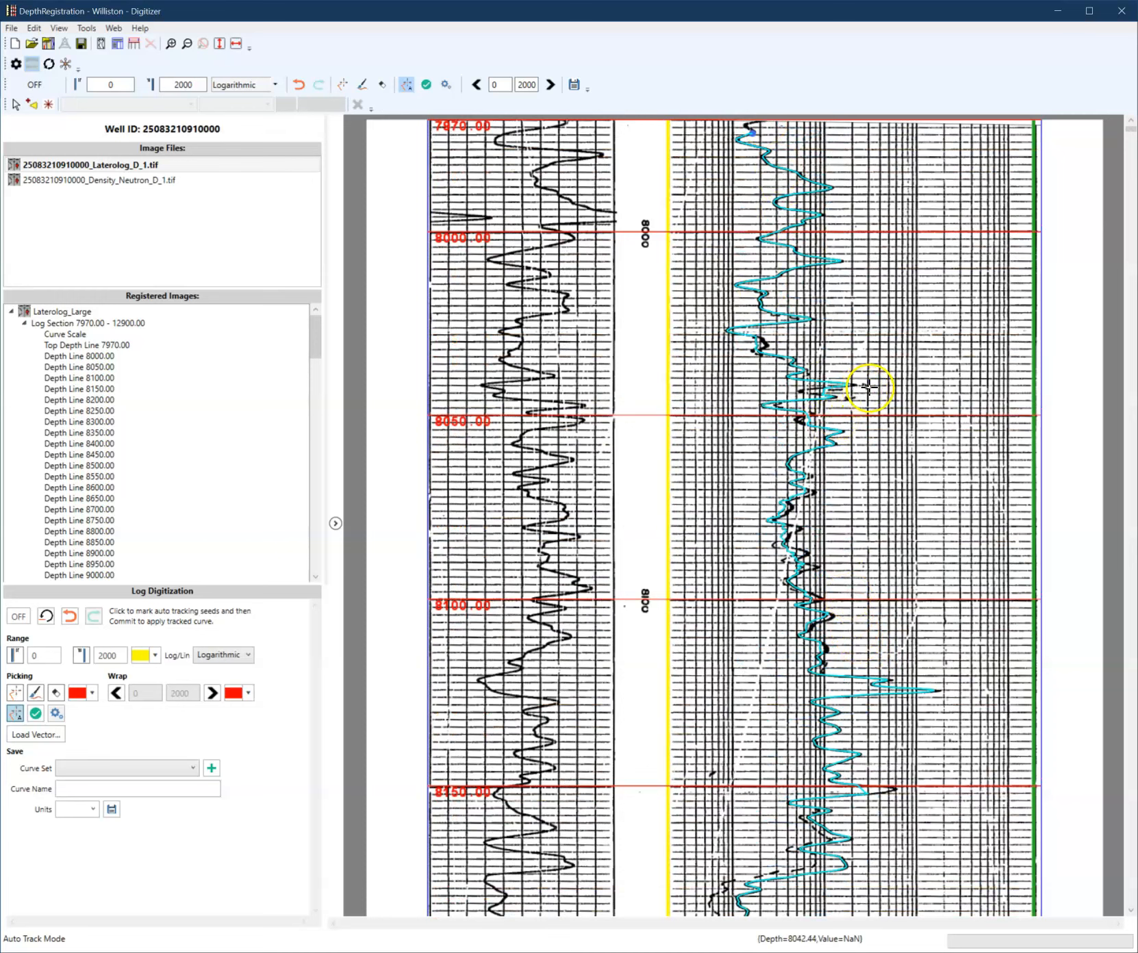
click(852, 394)
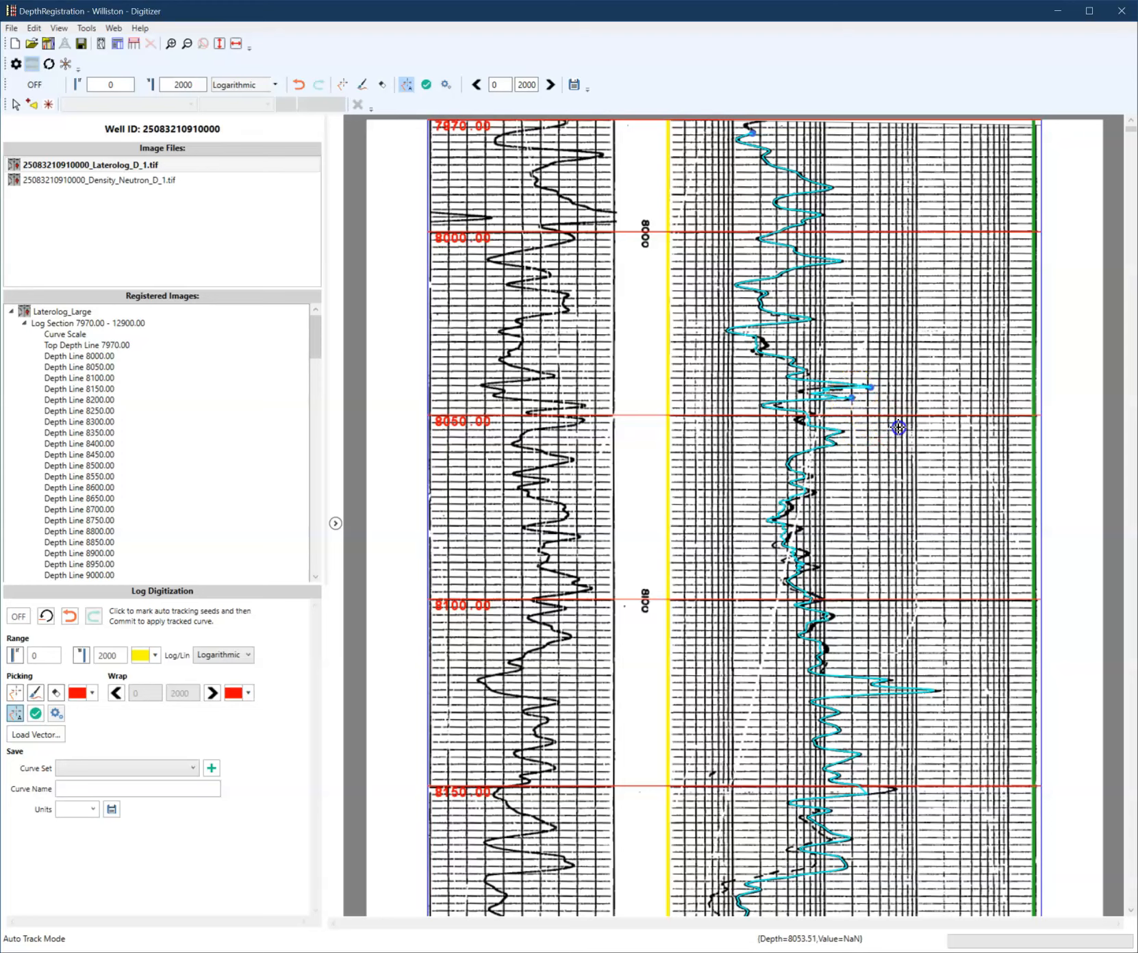
- Add correction seeds along the curve between about 8130 and 8190 ft, then commit the tracked picks
scroll(816, 436, down, 3)
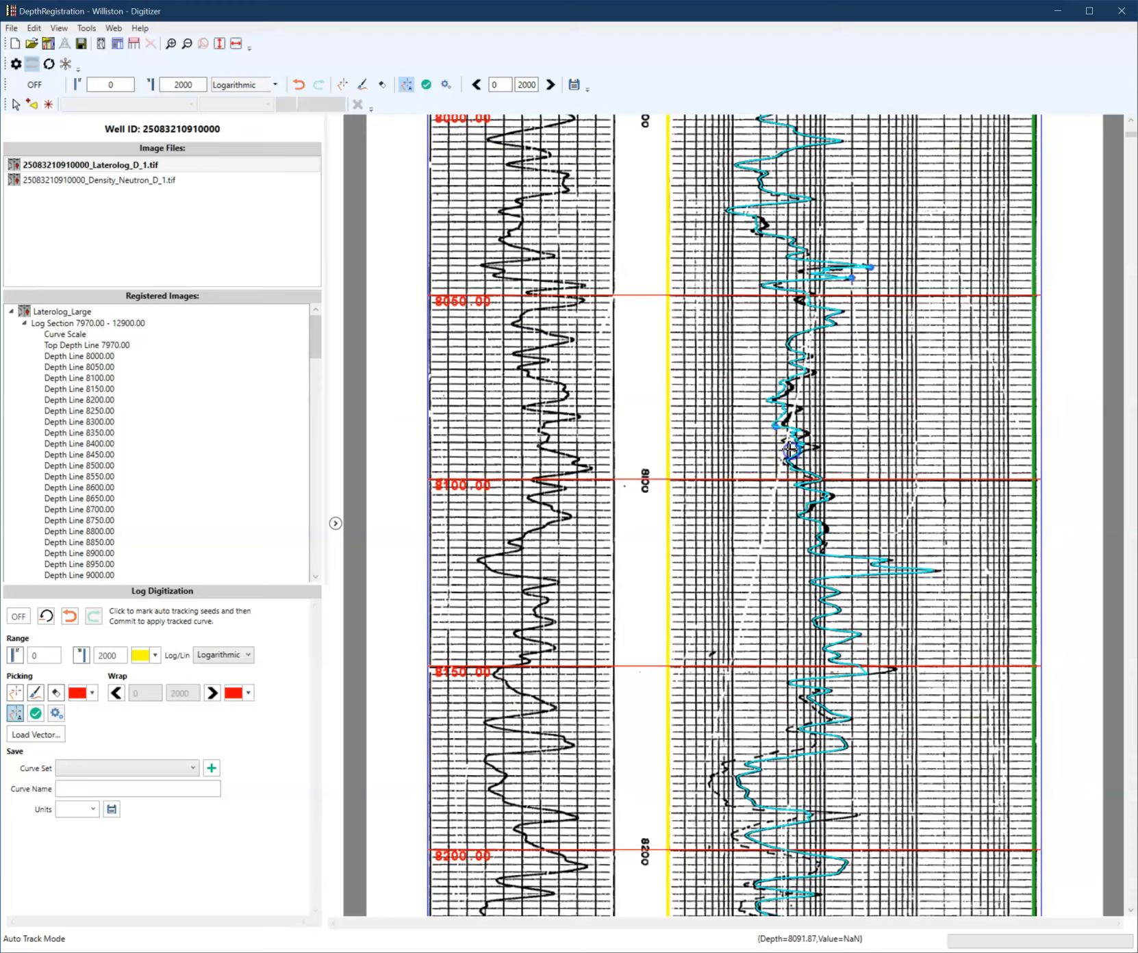
scroll(890, 500, down, 6)
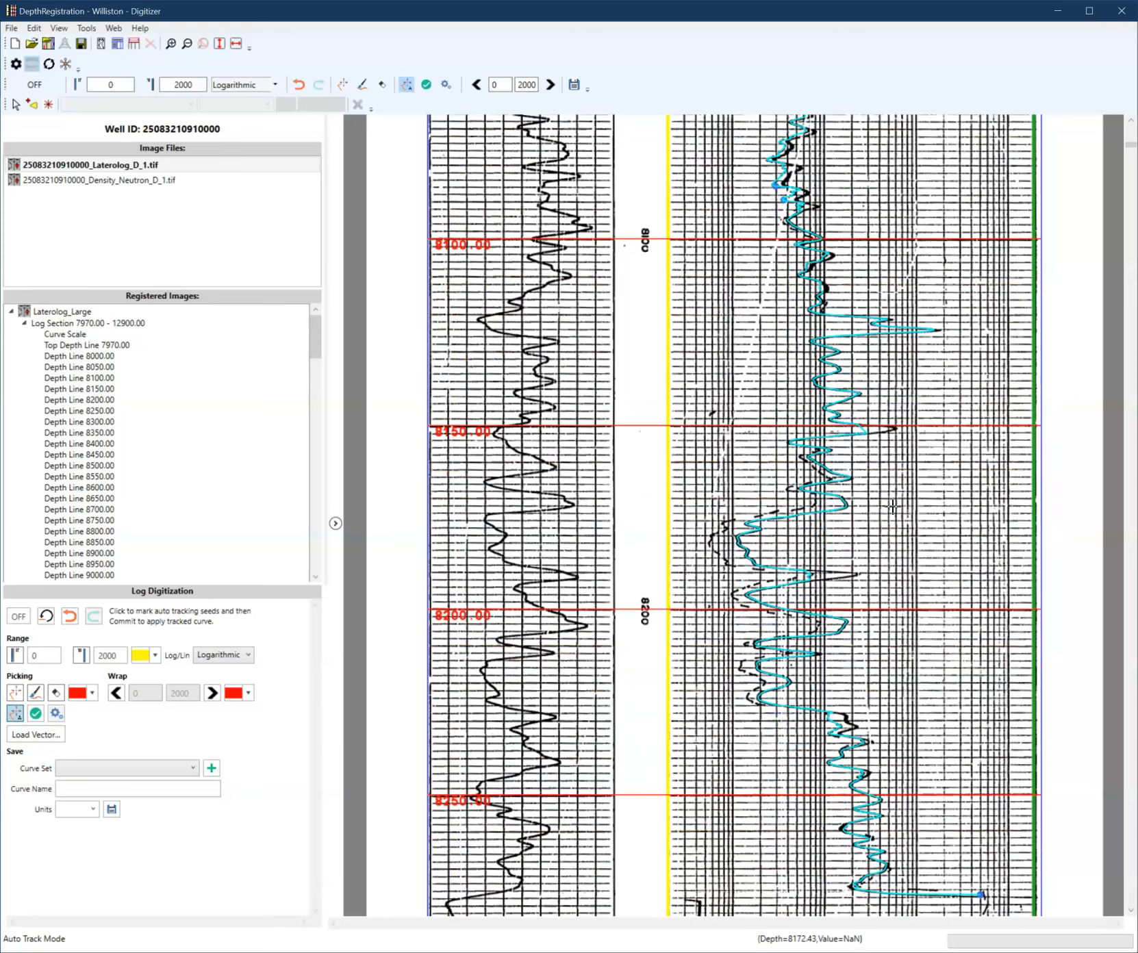
click(872, 482)
click(726, 529)
click(708, 546)
click(711, 546)
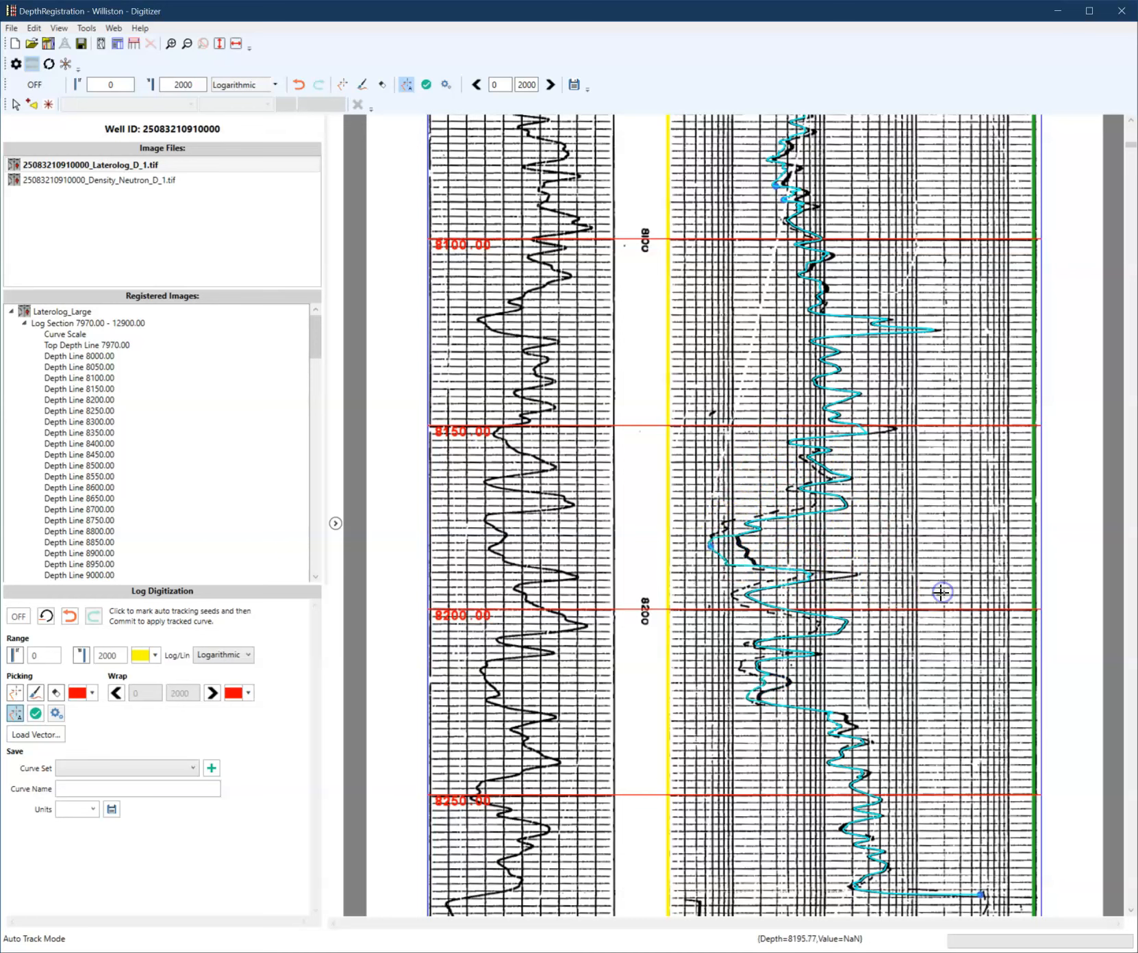
click(777, 514)
click(721, 529)
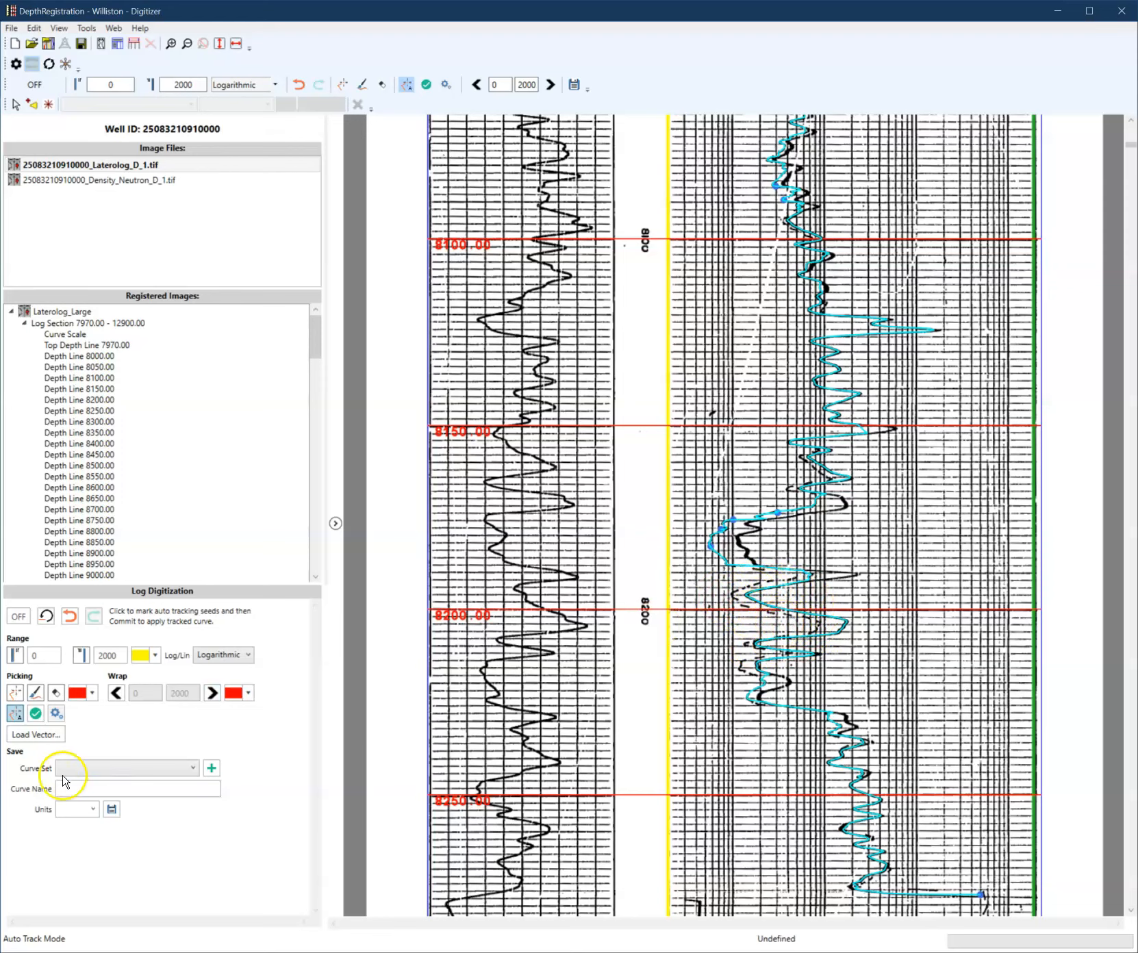
right_click(709, 471)
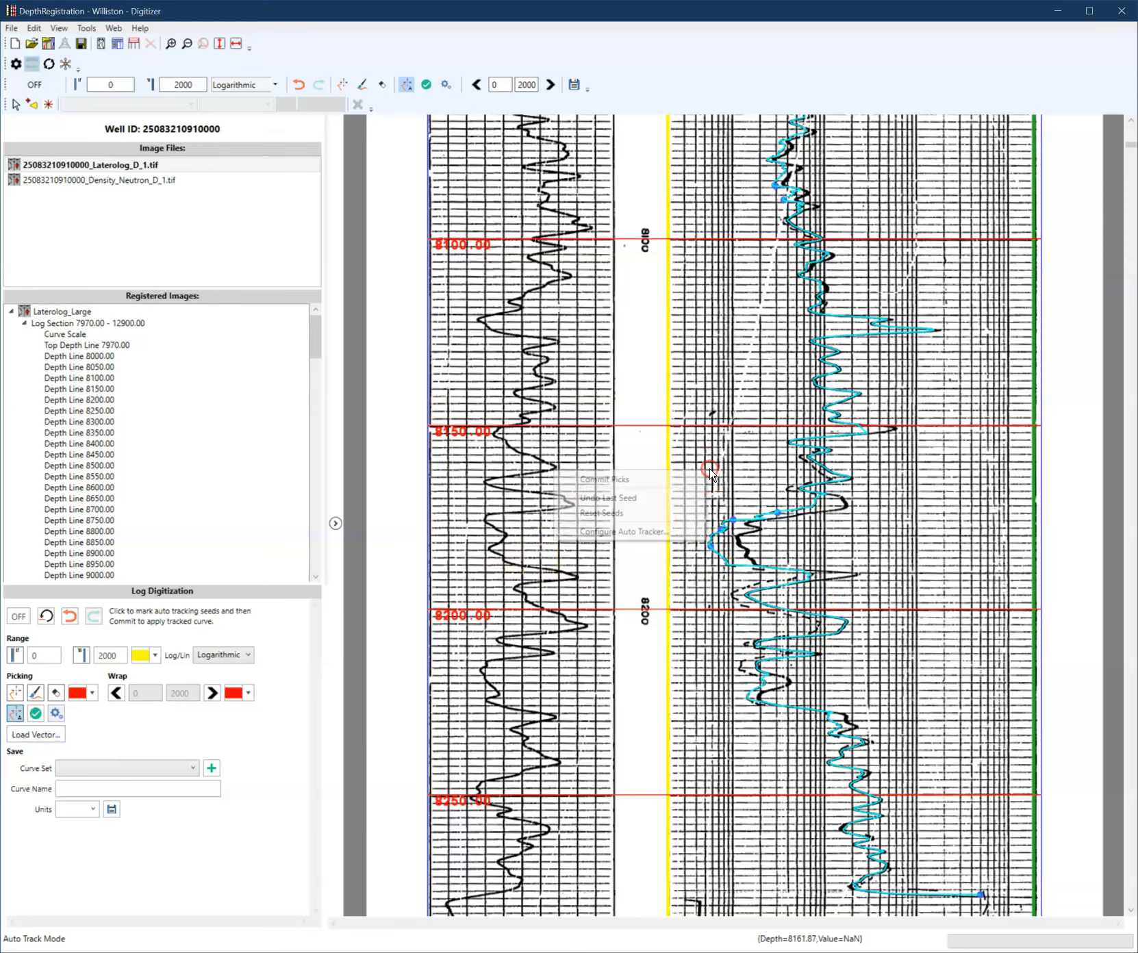
click(693, 474)
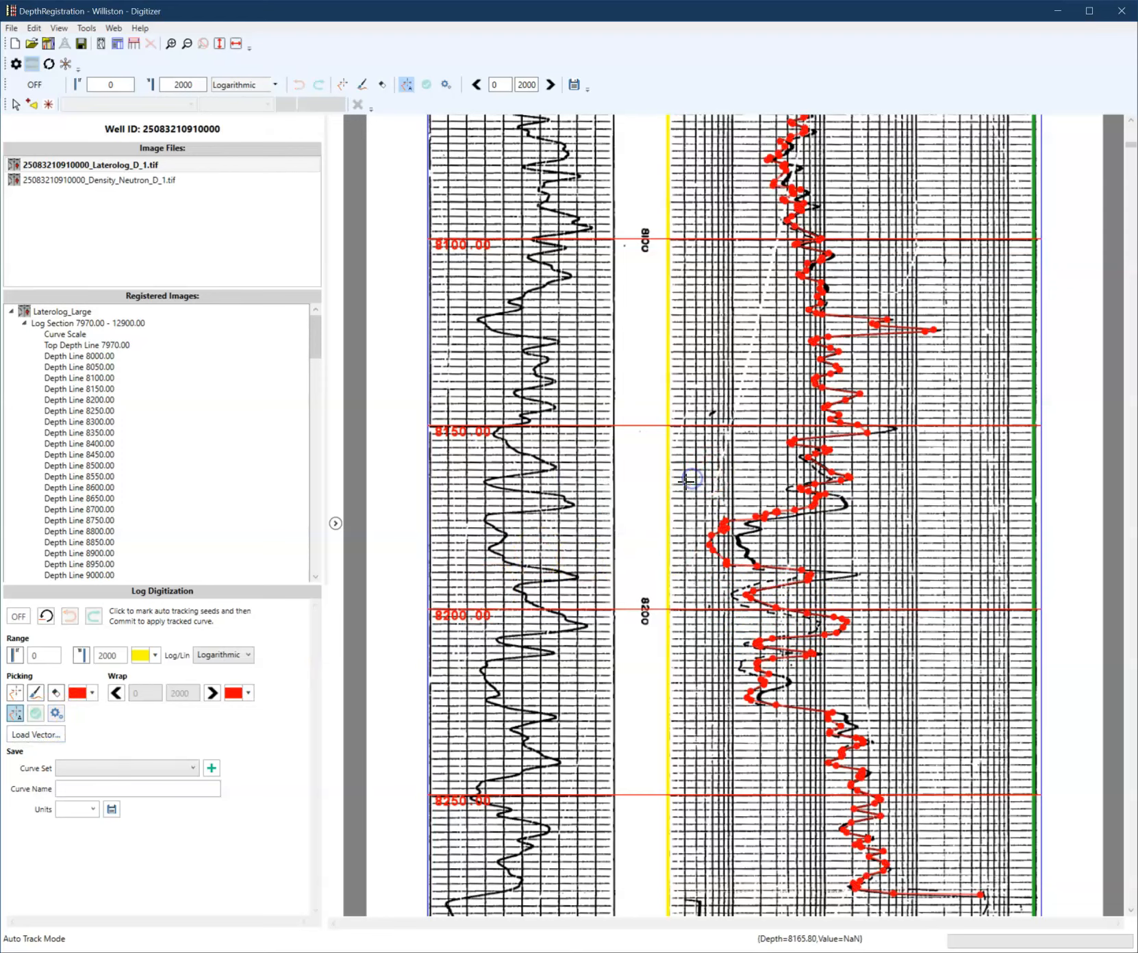
- Reopen the auto tracker configuration, change the tracking algorithm, and apply it
click(65, 714)
click(609, 541)
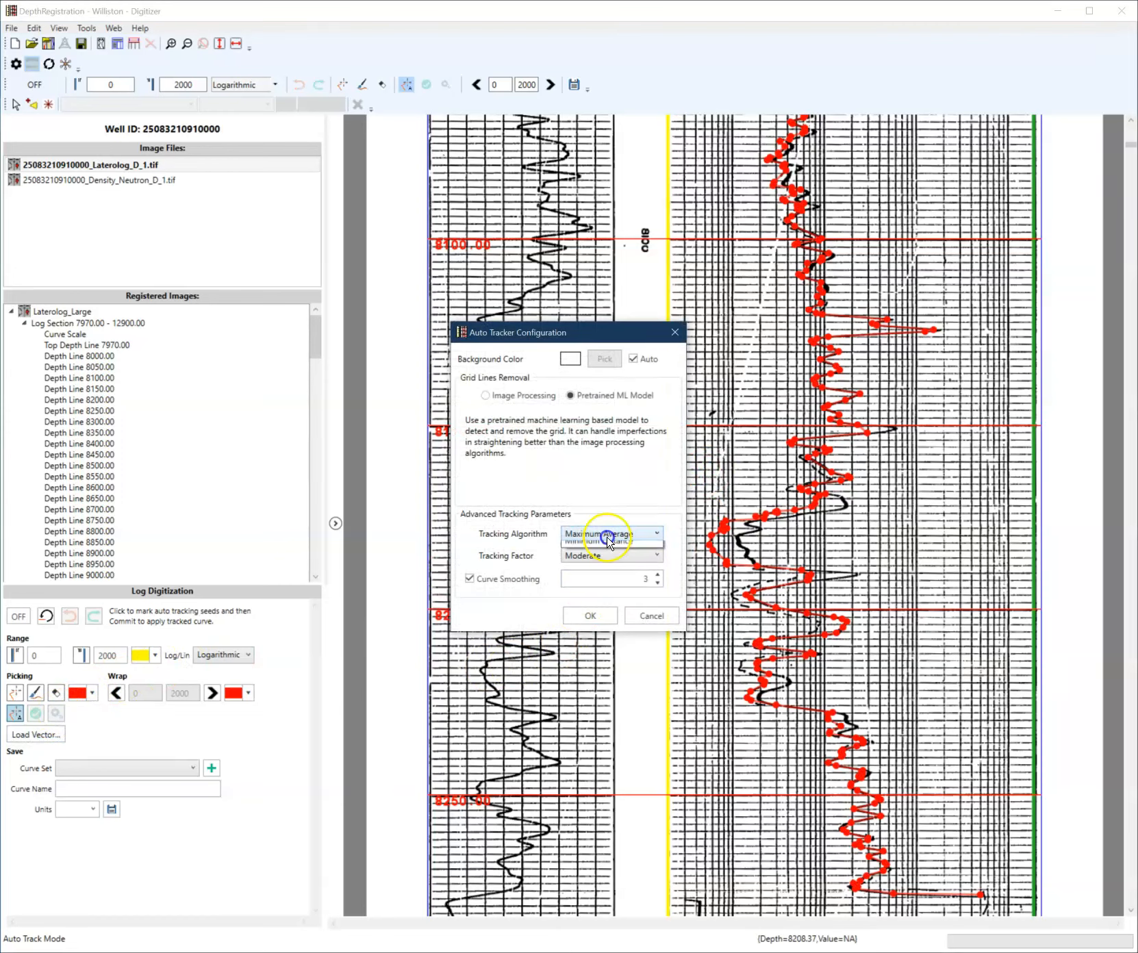
click(586, 562)
click(591, 616)
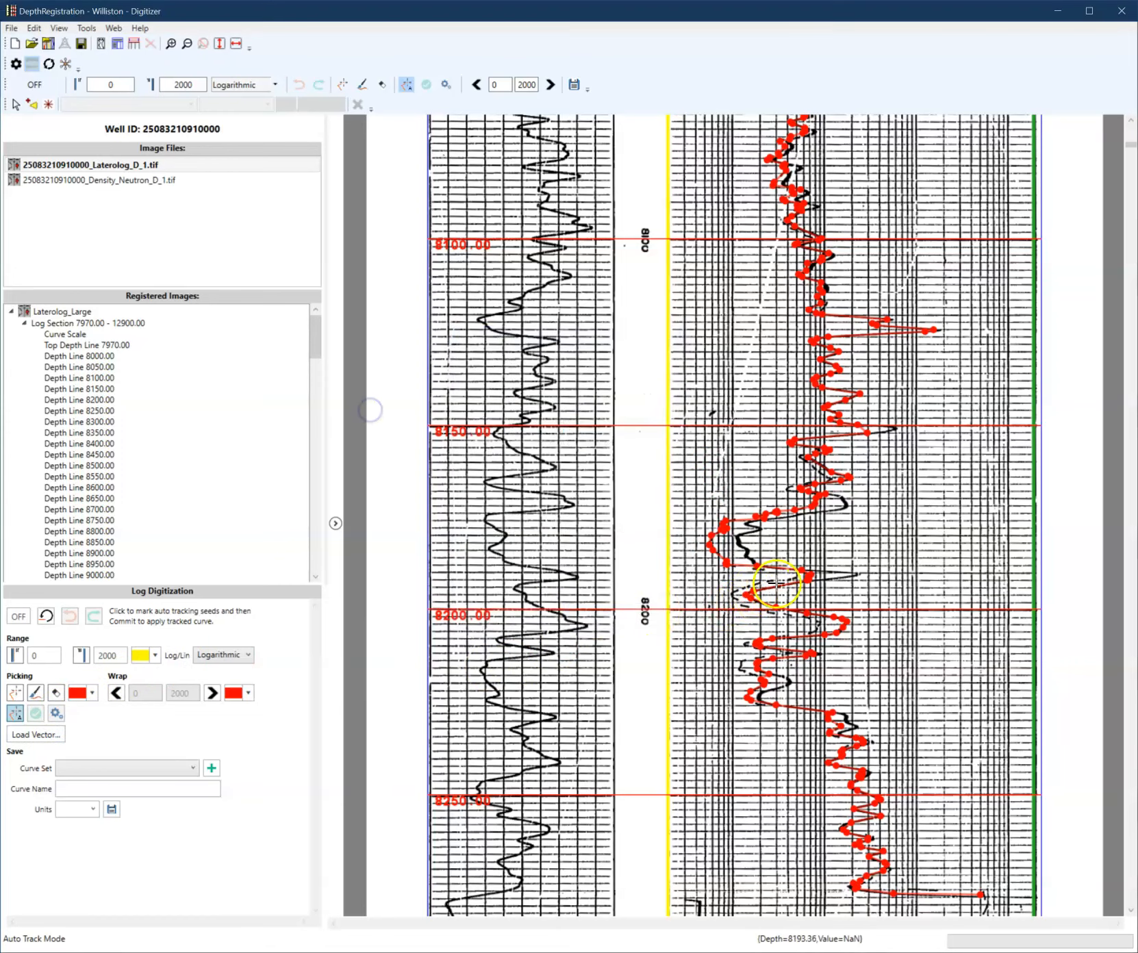
- Re-track and commit the curve segments around 8195 to 8215 ft with new seeds
click(817, 623)
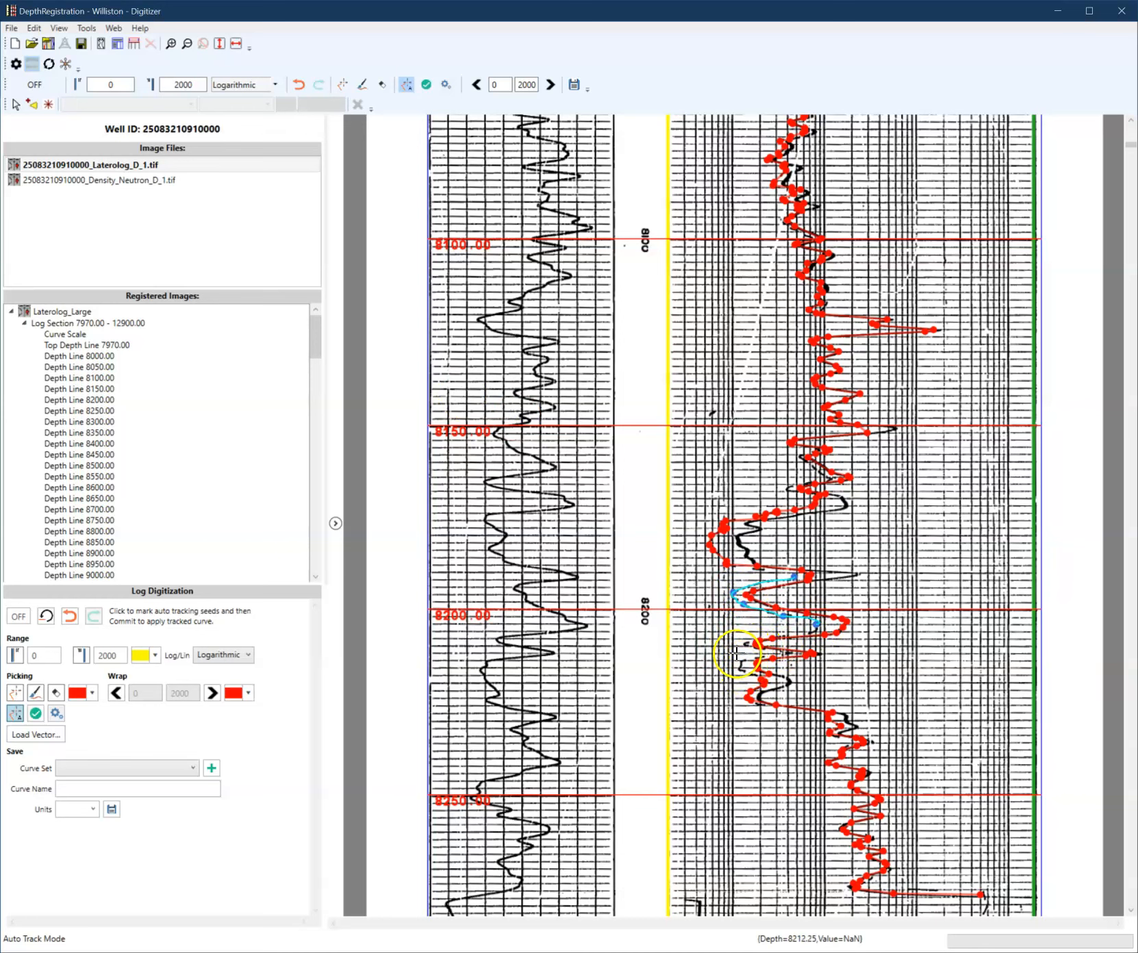
key(Return)
click(750, 659)
click(753, 677)
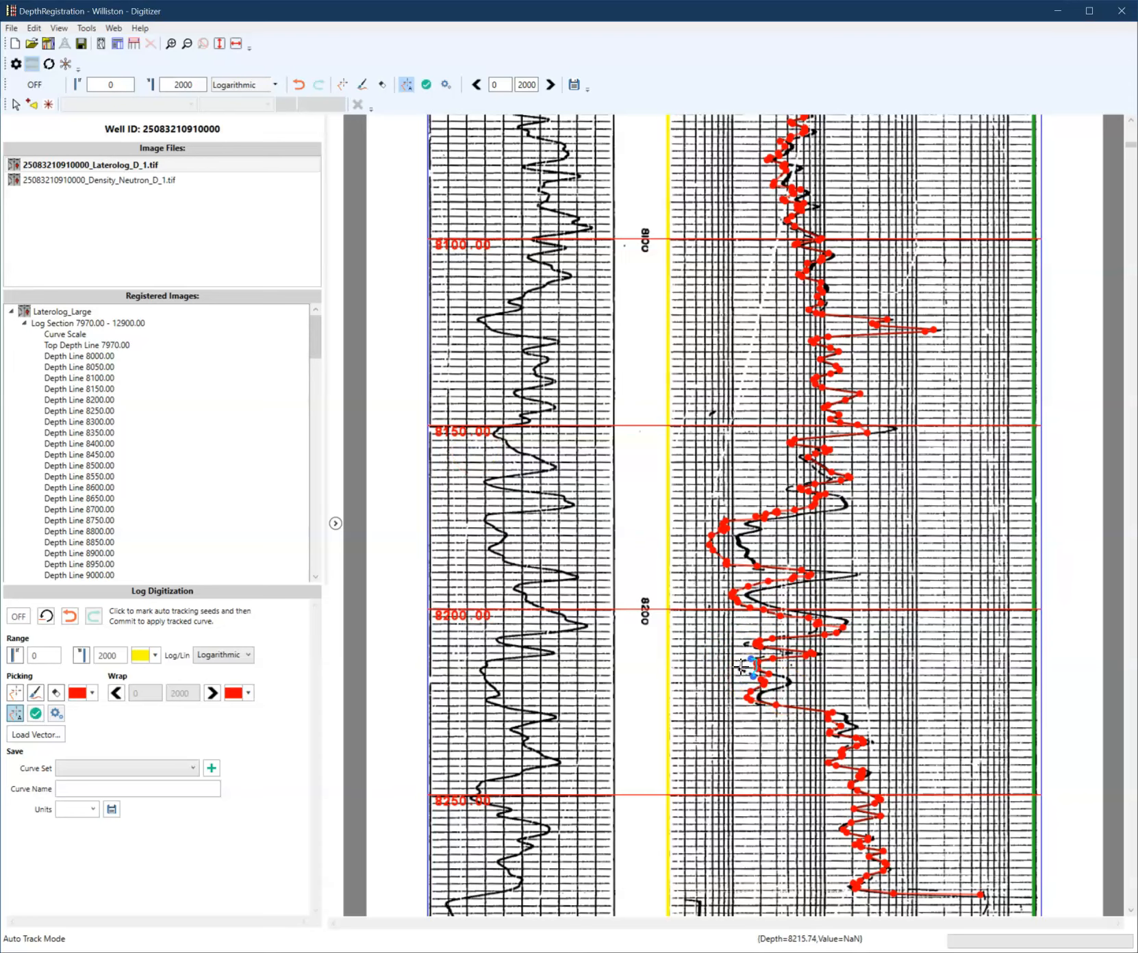
key(Return)
- Continue auto-tracking from the end of the committed picks down to about 8410 ft with new seeds
scroll(771, 705, down, 3)
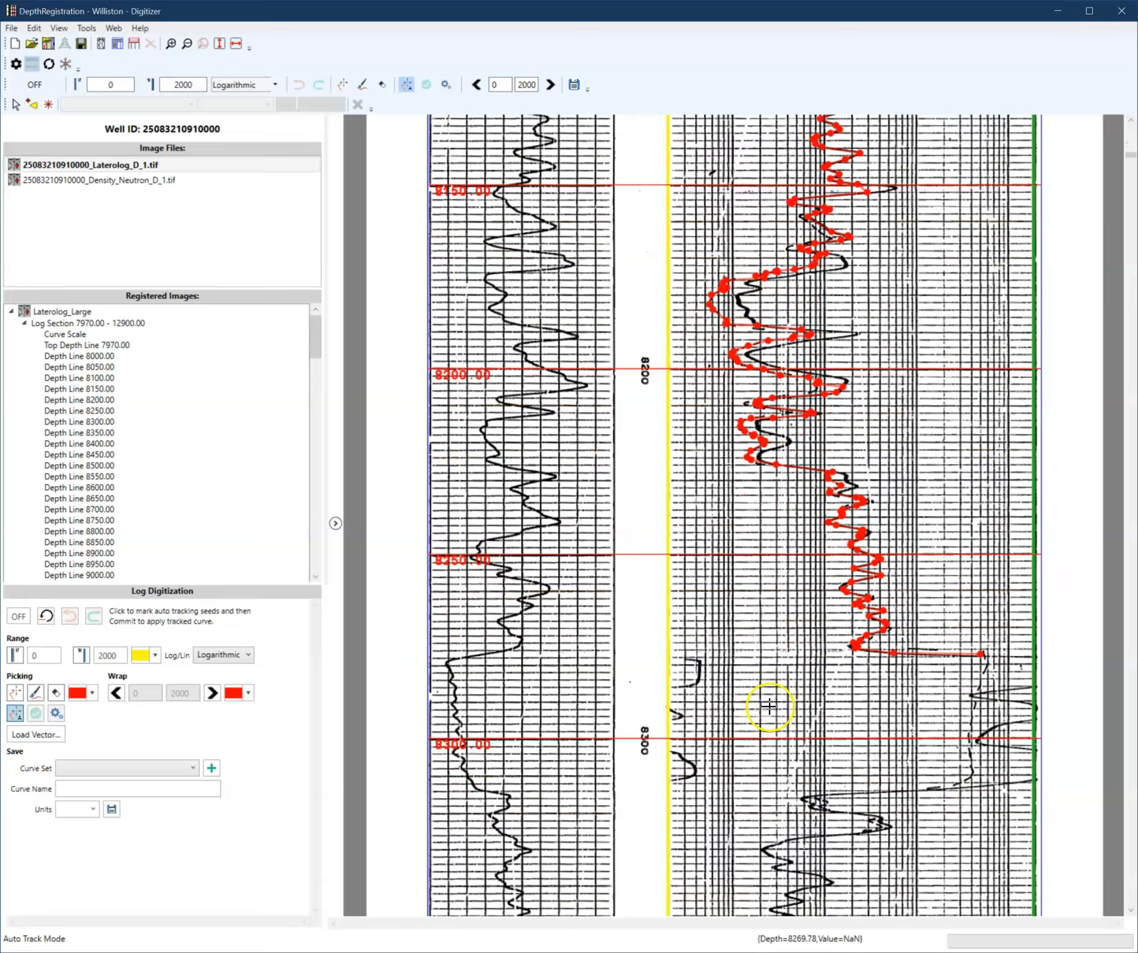
scroll(838, 503, up, 3)
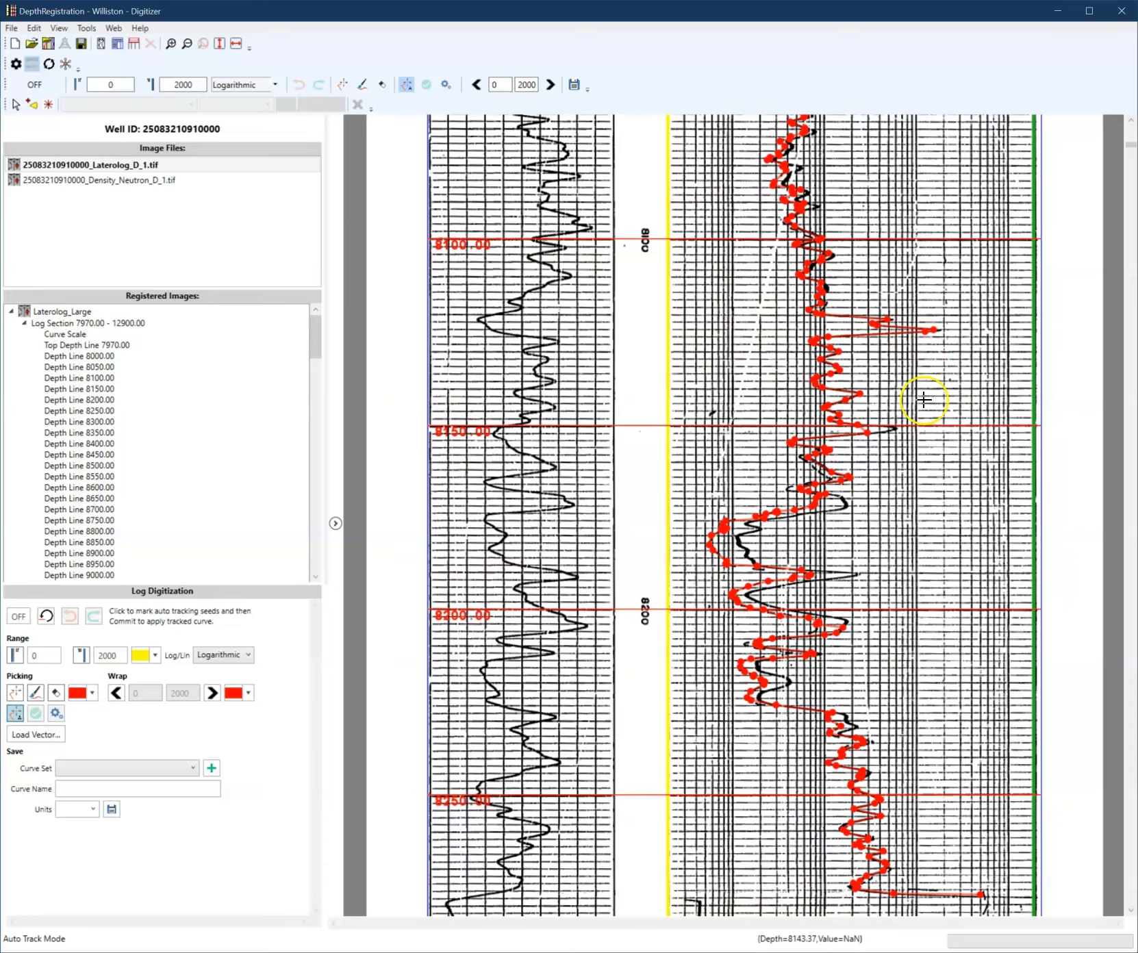
scroll(760, 603, down, 4)
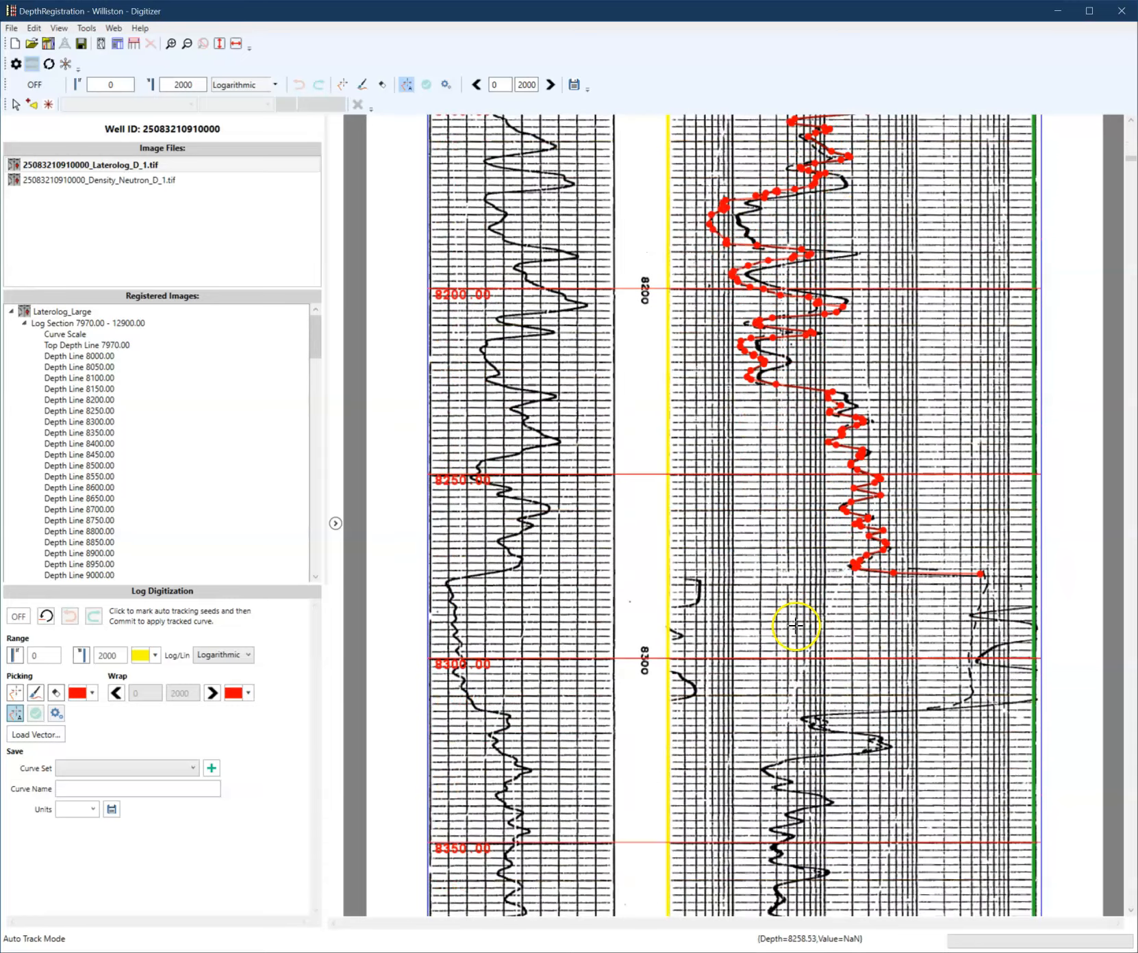
click(984, 577)
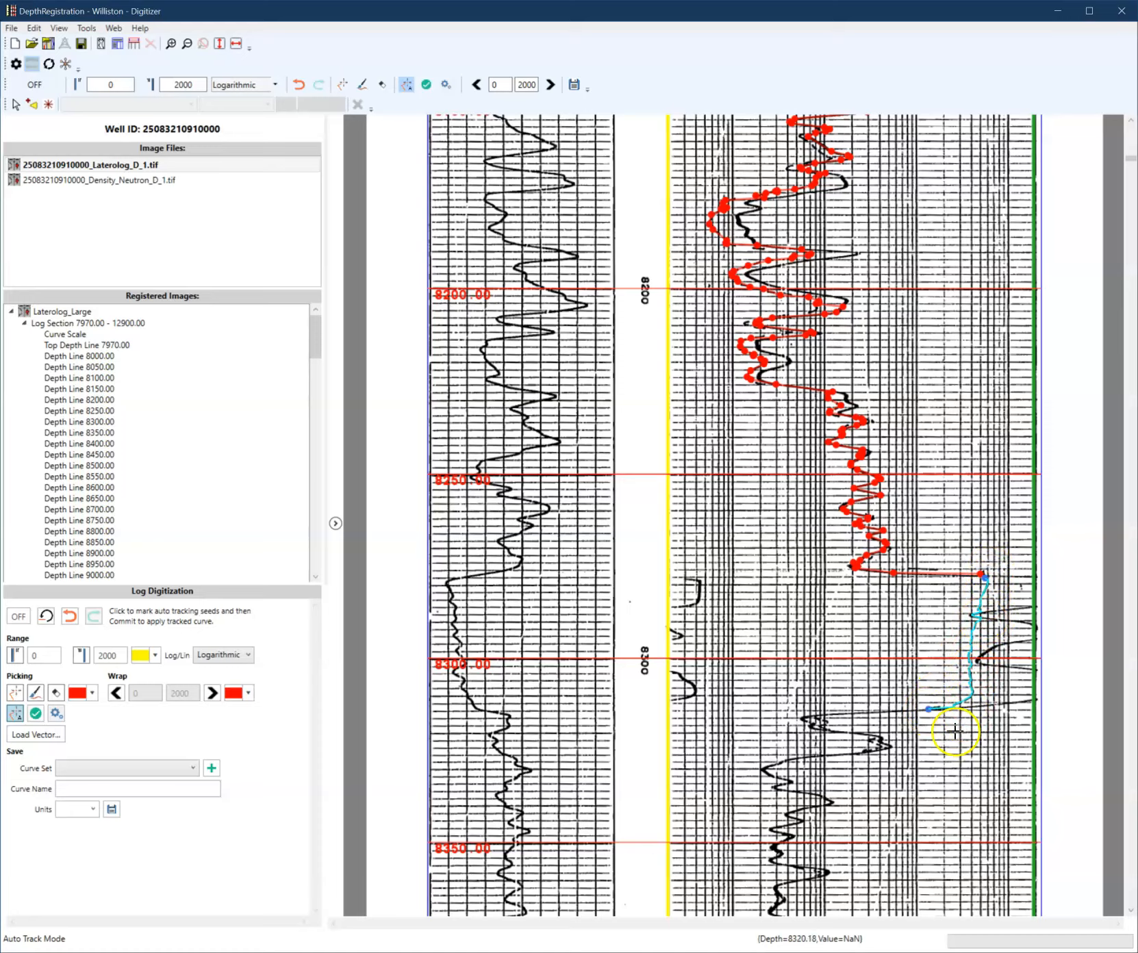
scroll(956, 731, down, 5)
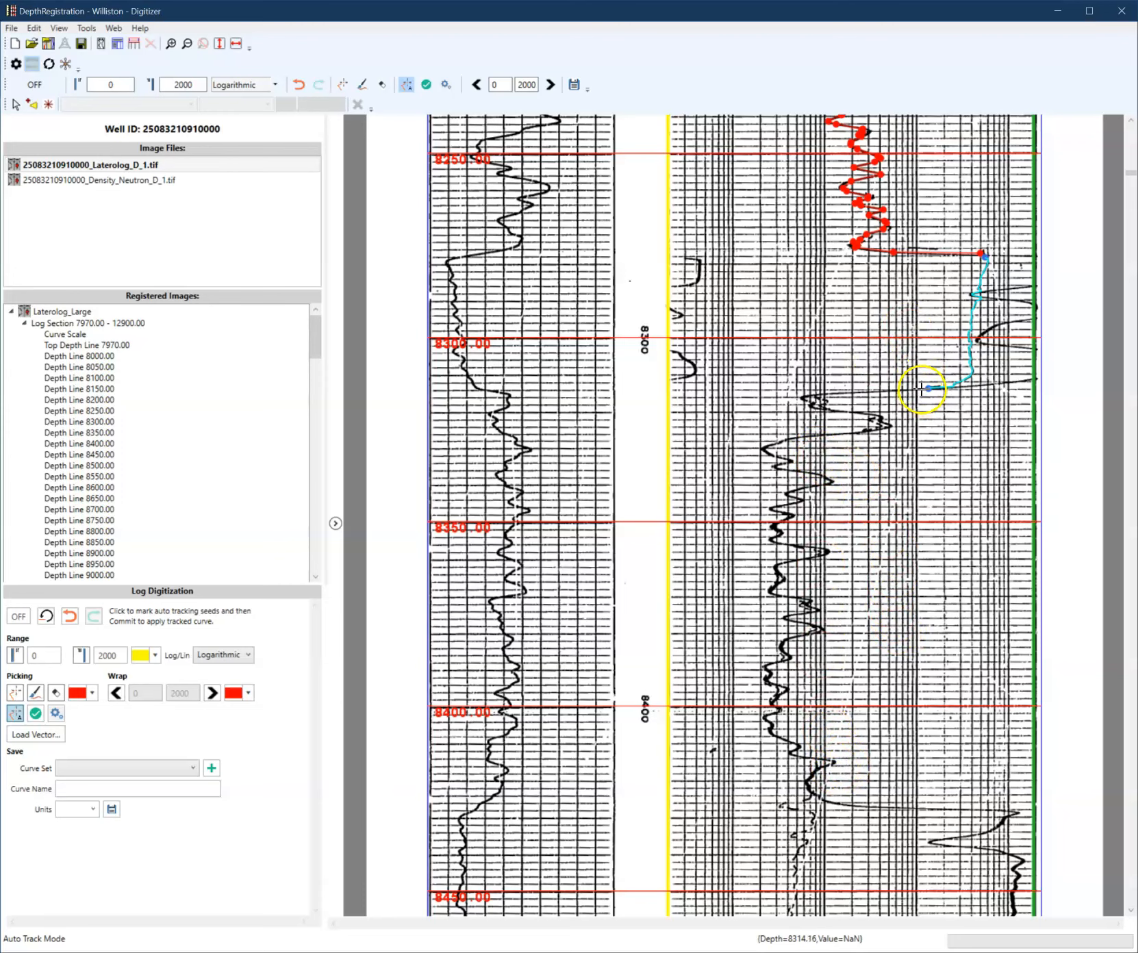
click(810, 793)
scroll(815, 835, down, 3)
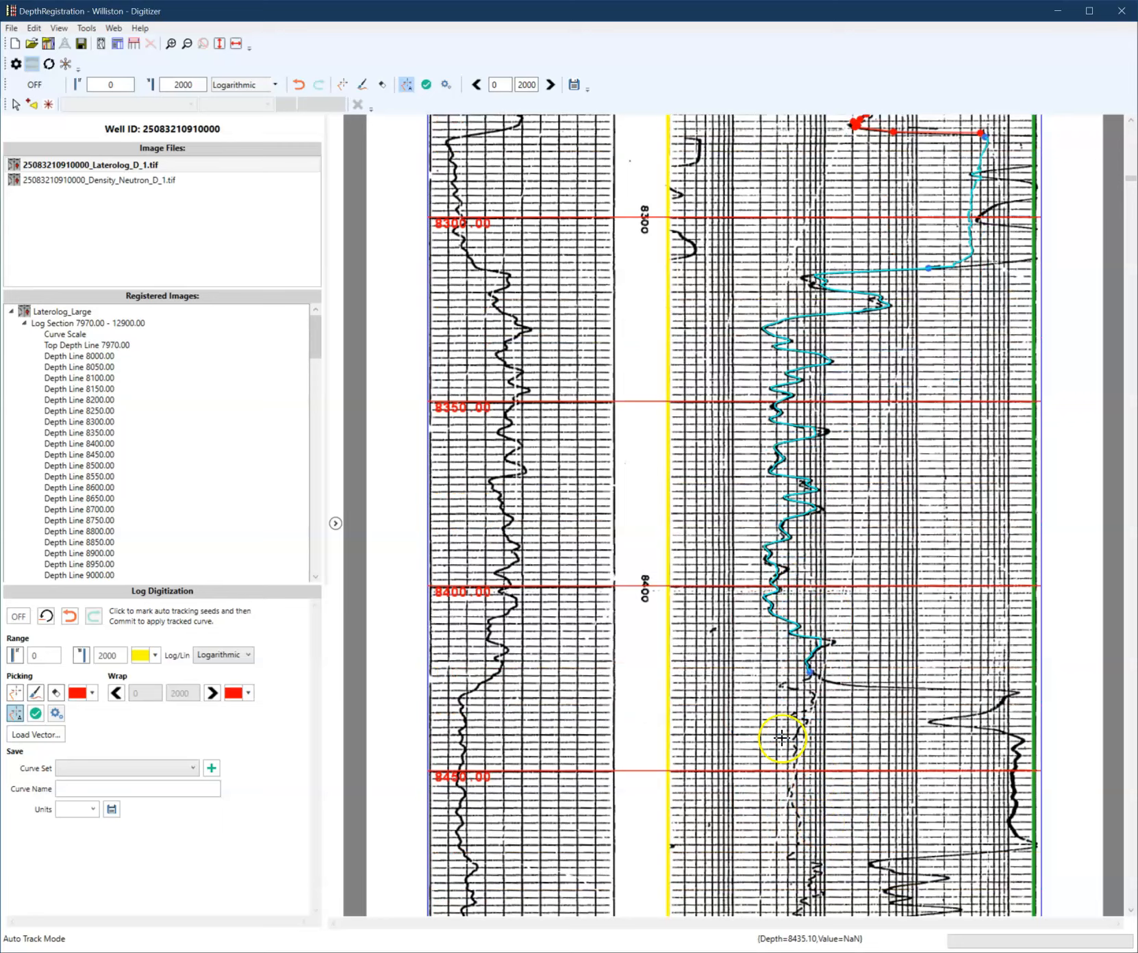
- Continue auto-tracking the curve down to about 8565 ft by adding new seeds along it
scroll(938, 712, down, 7)
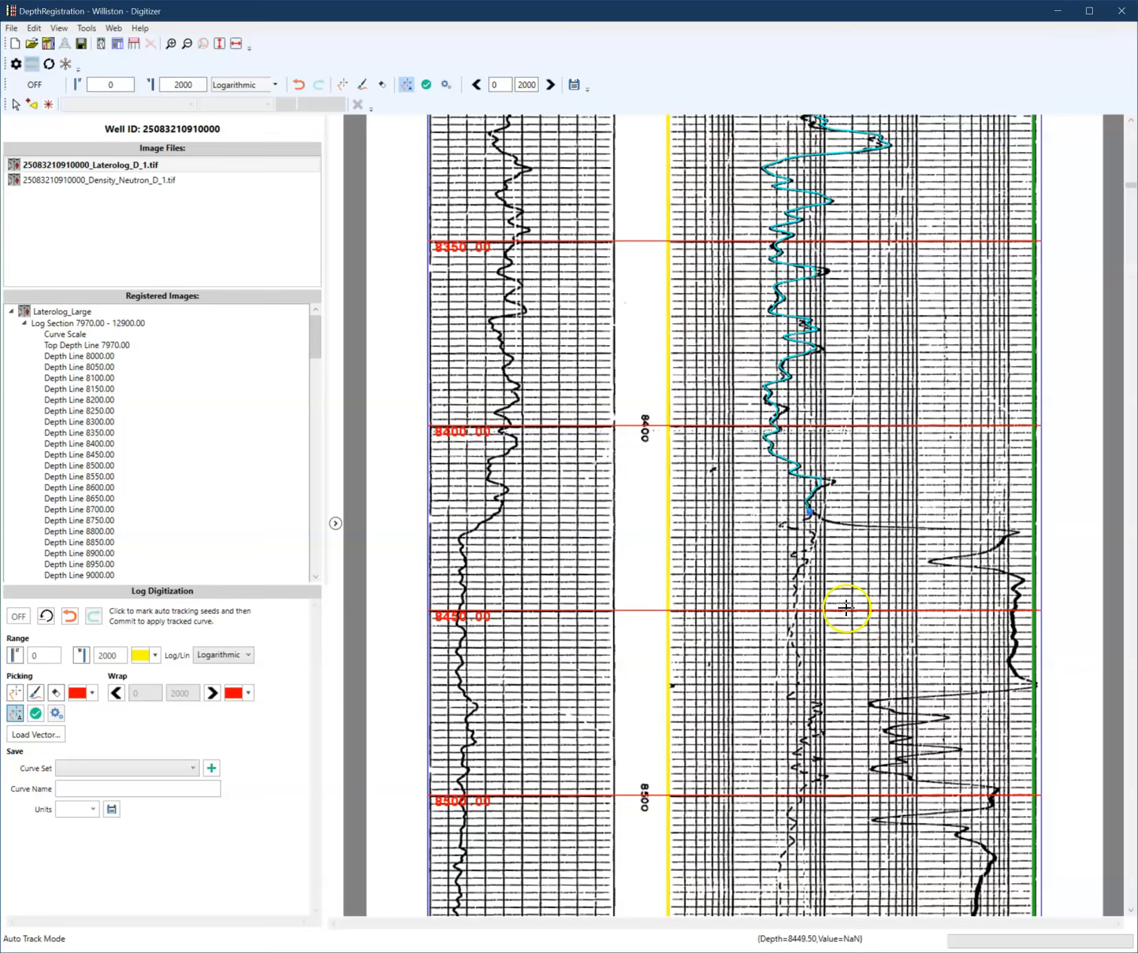
scroll(829, 603, down, 1)
scroll(815, 613, down, 3)
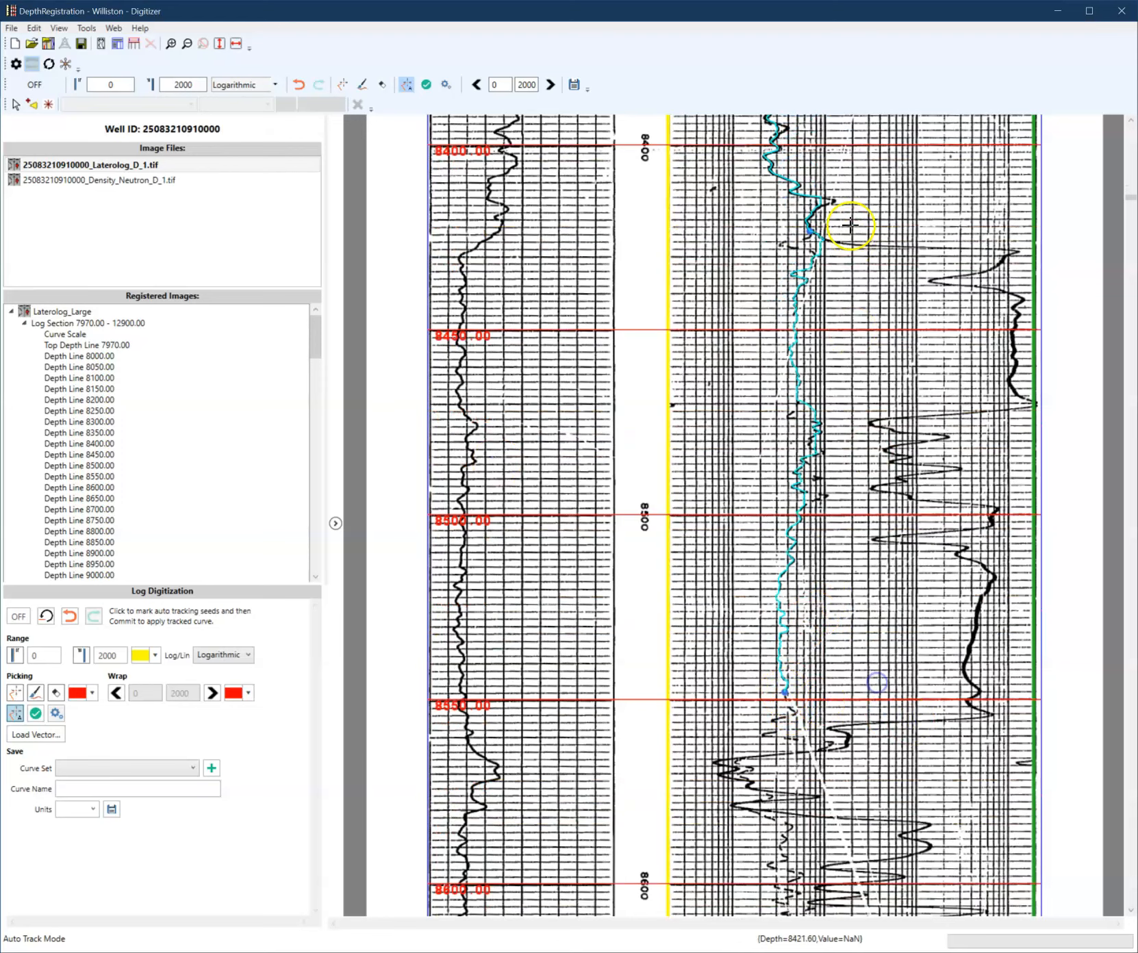
click(825, 494)
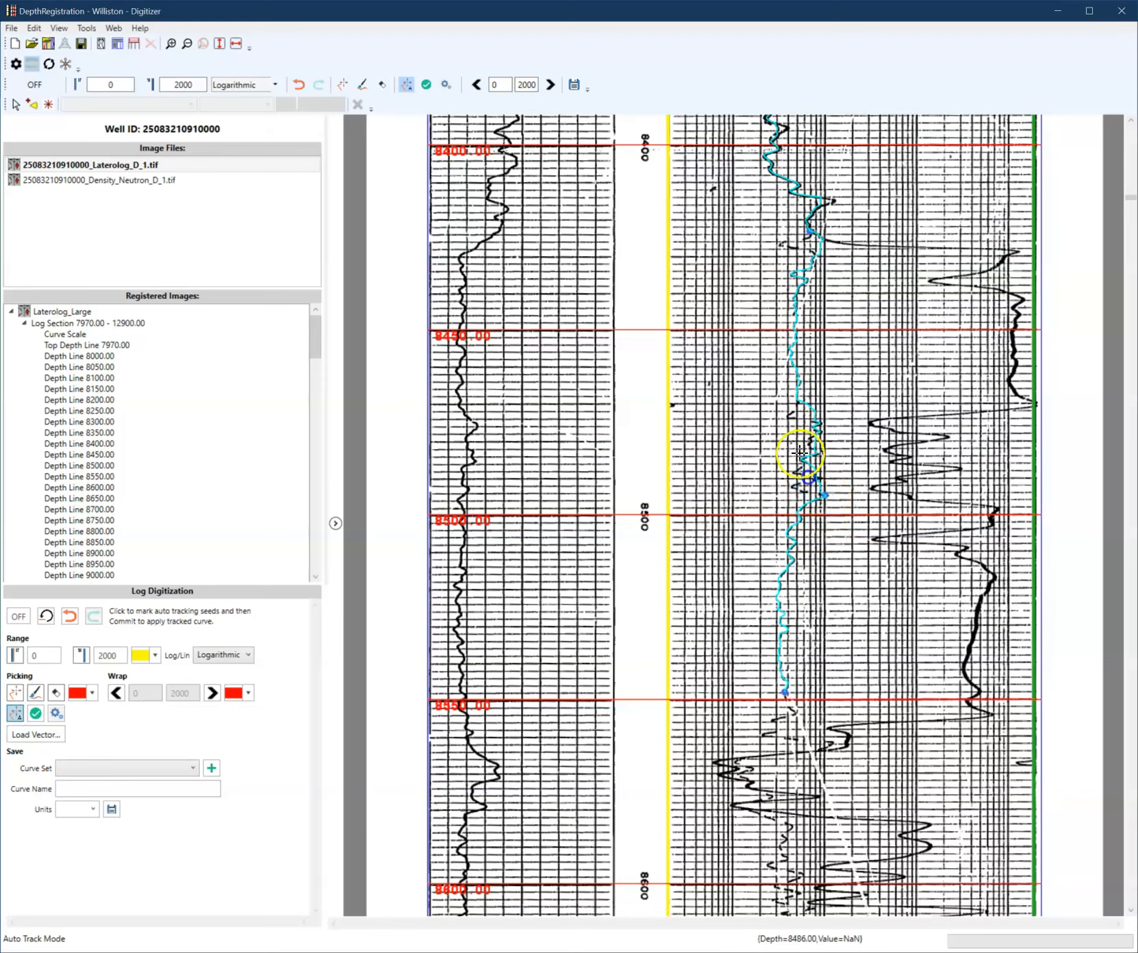
click(785, 245)
scroll(795, 528, down, 2)
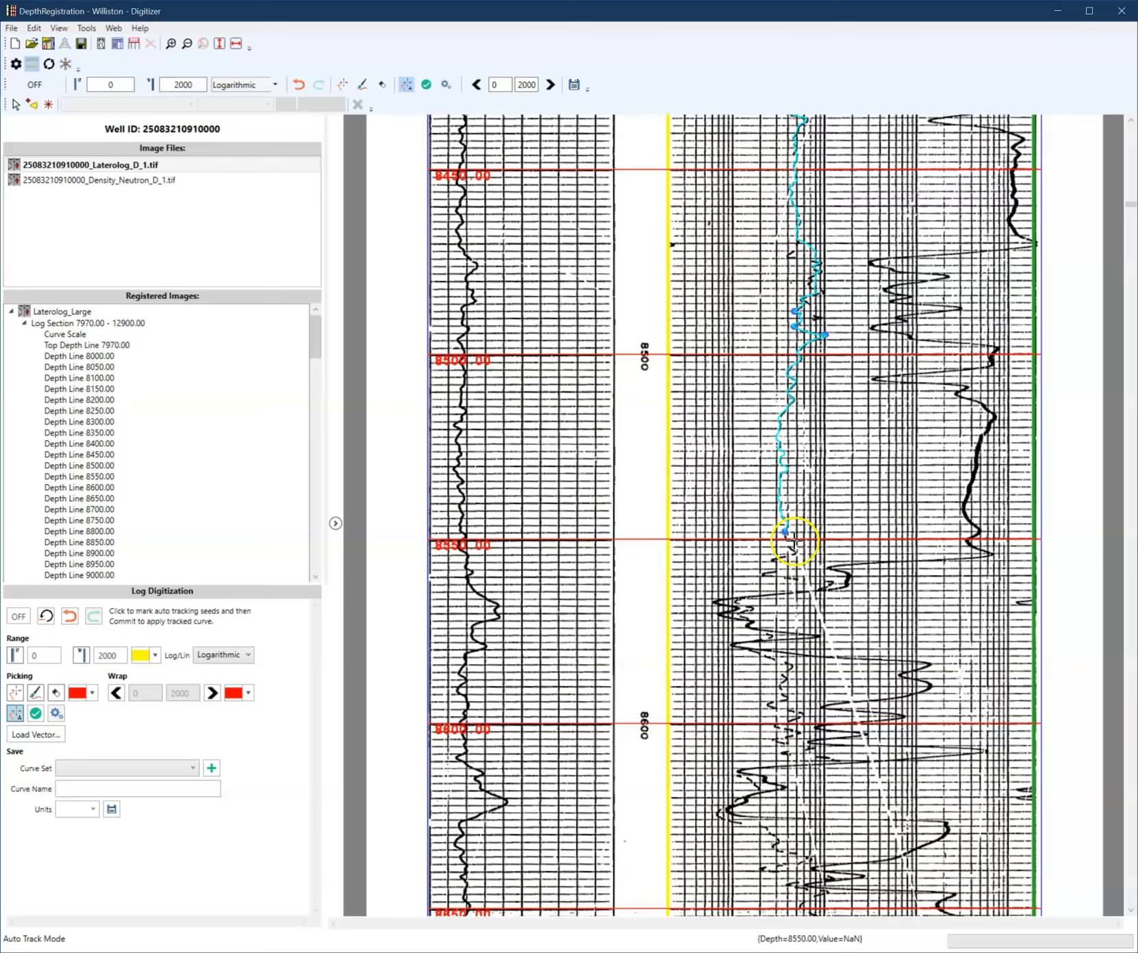
click(799, 580)
scroll(808, 606, down, 1)
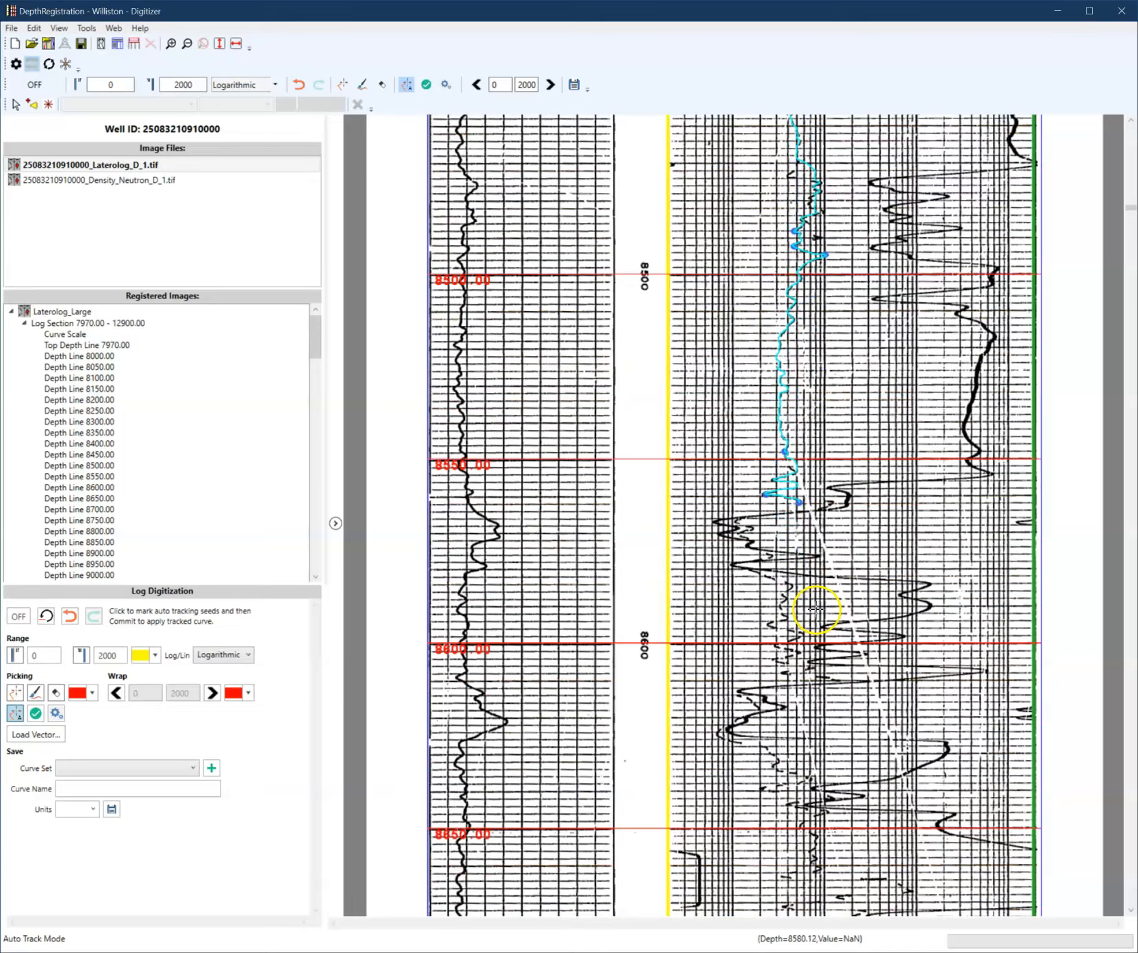
- Commit the tracked picks from about 8410 to 8565 ft to the curve
scroll(815, 610, up, 8)
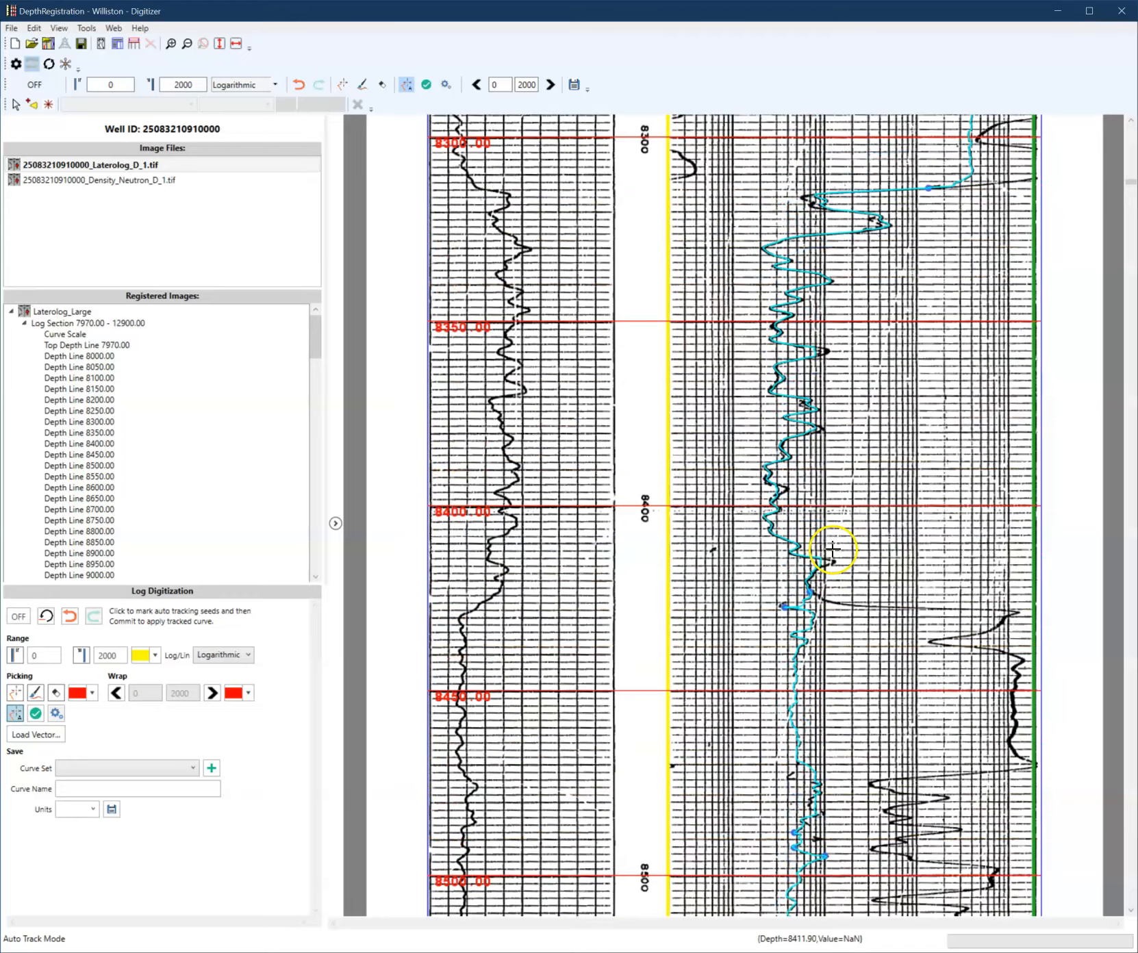
right_click(904, 448)
click(826, 457)
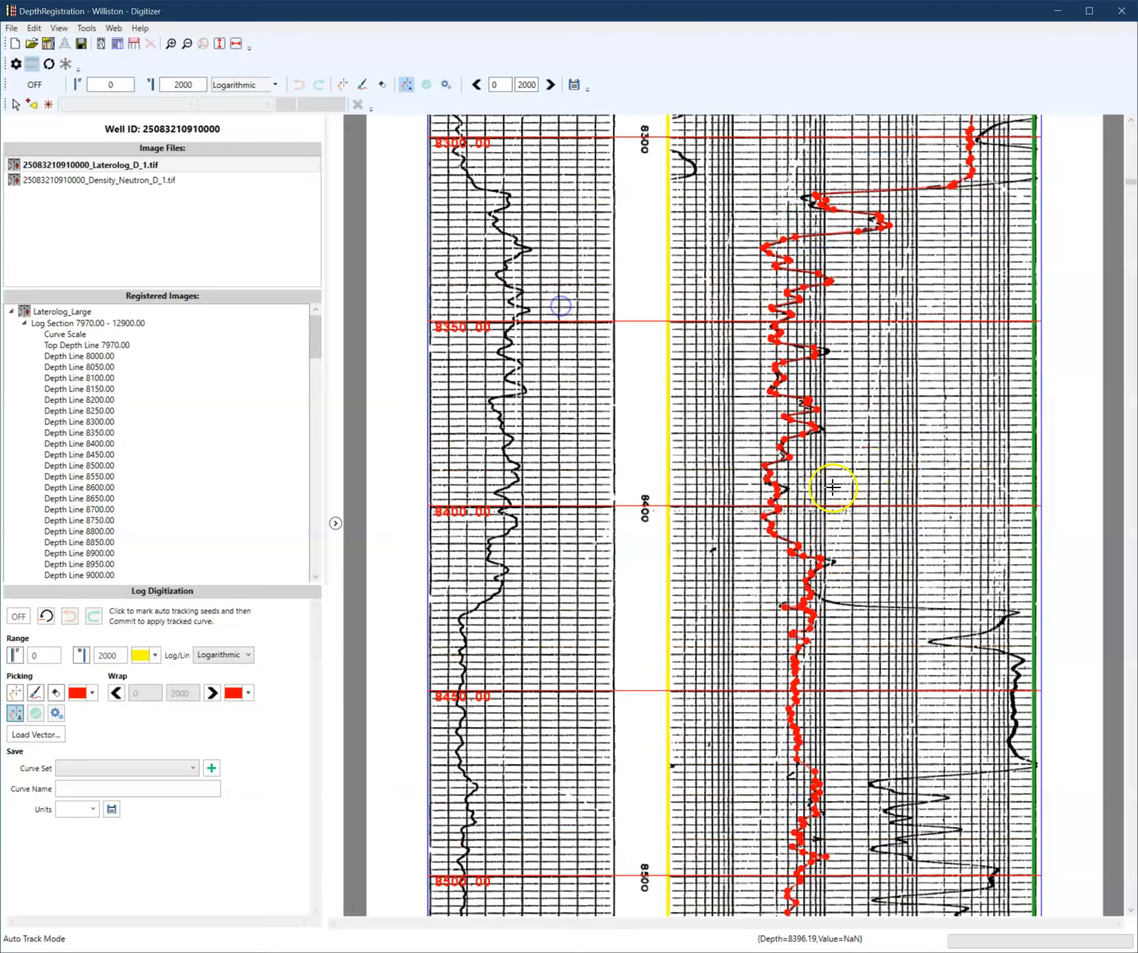
- Save the committed curve as ResS in the Digitized curve set with units OHMM, and dismiss the confirmation
click(191, 768)
click(177, 781)
click(187, 789)
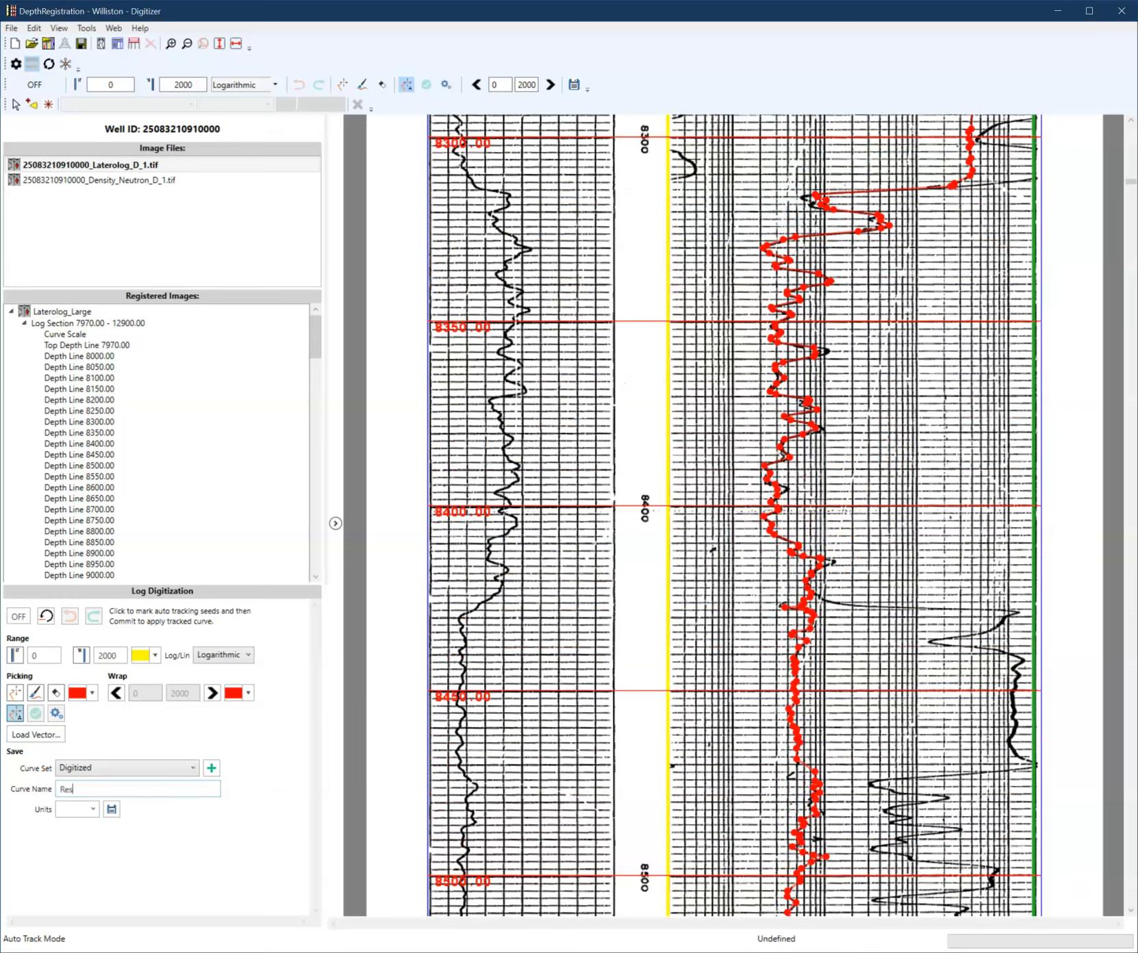
click(92, 809)
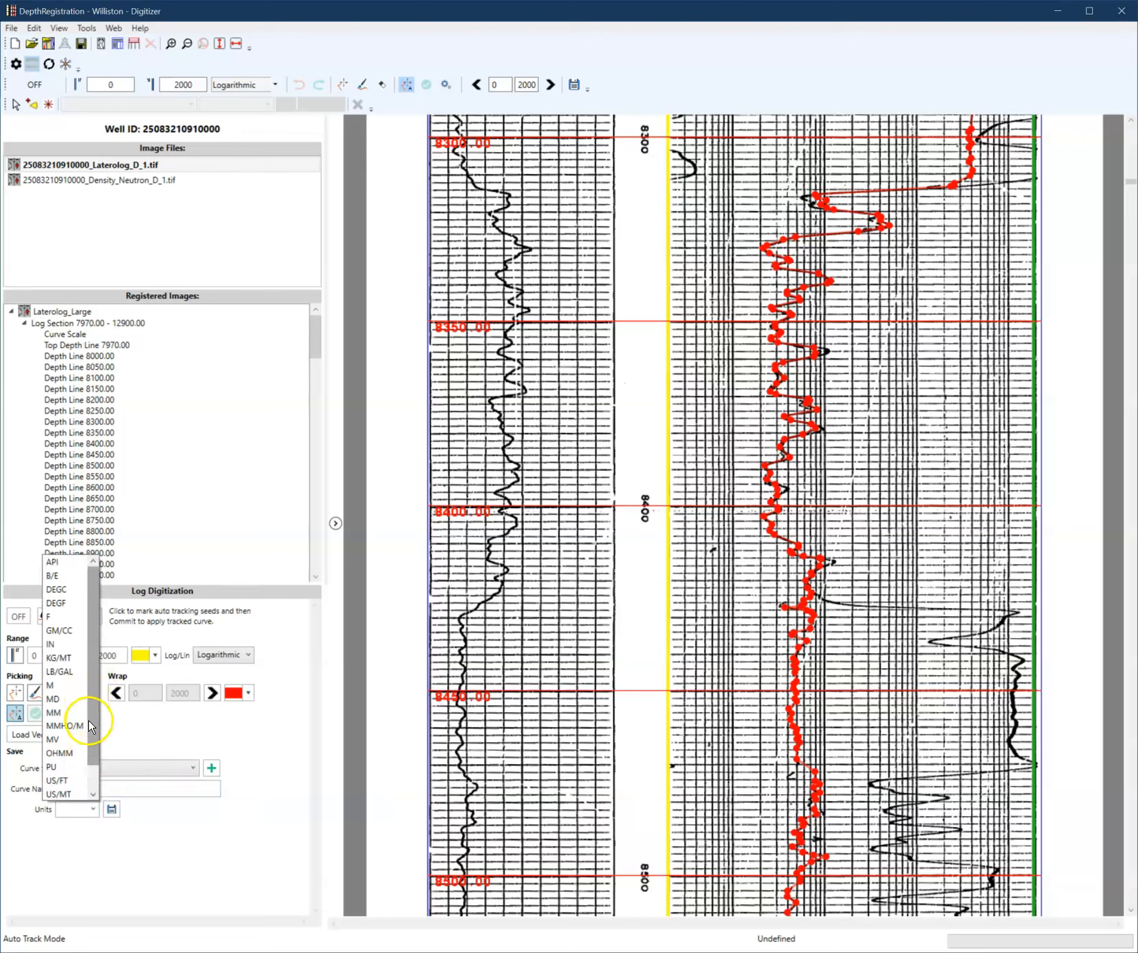
click(59, 753)
click(112, 810)
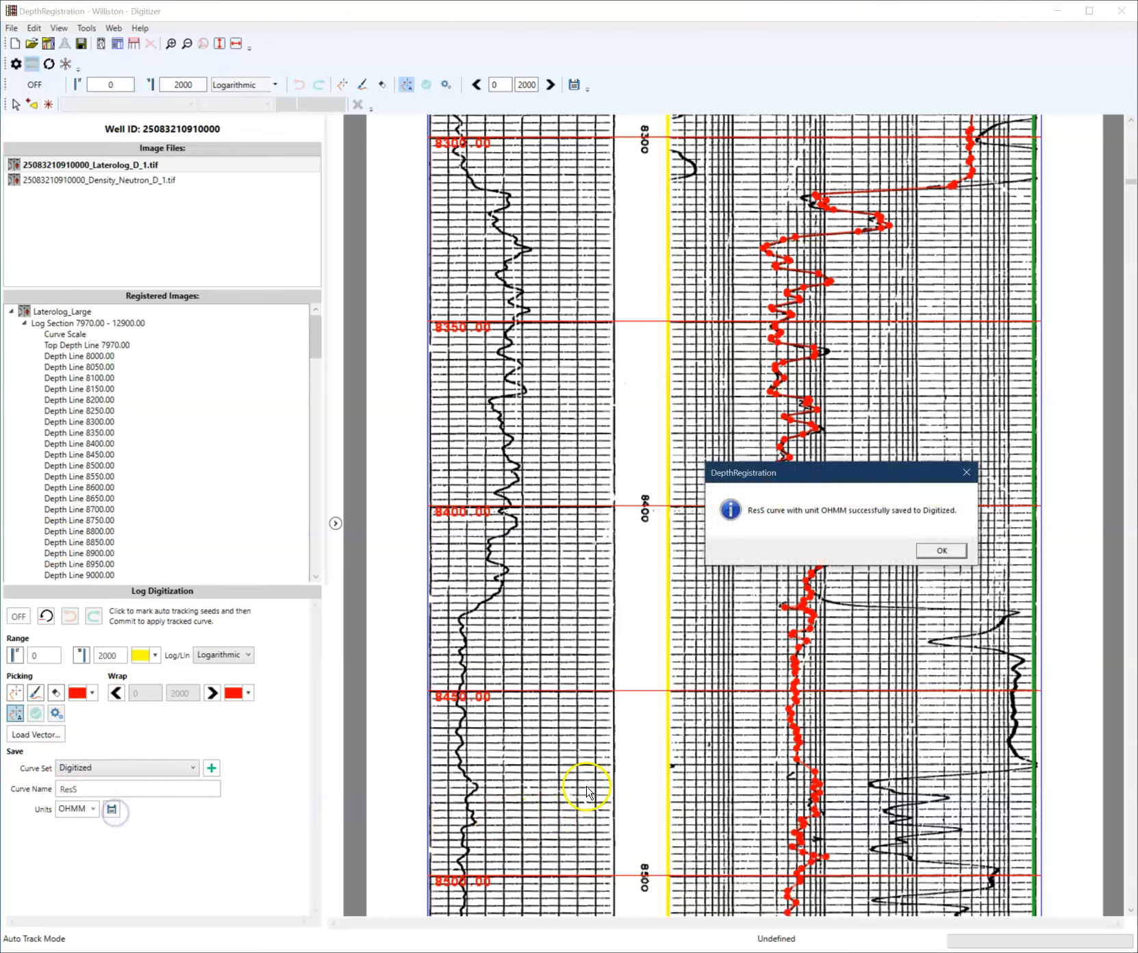
click(932, 552)
- Scroll through the saved curve from the top of the log down to about 8300 ft to inspect it
scroll(870, 603, up, 10)
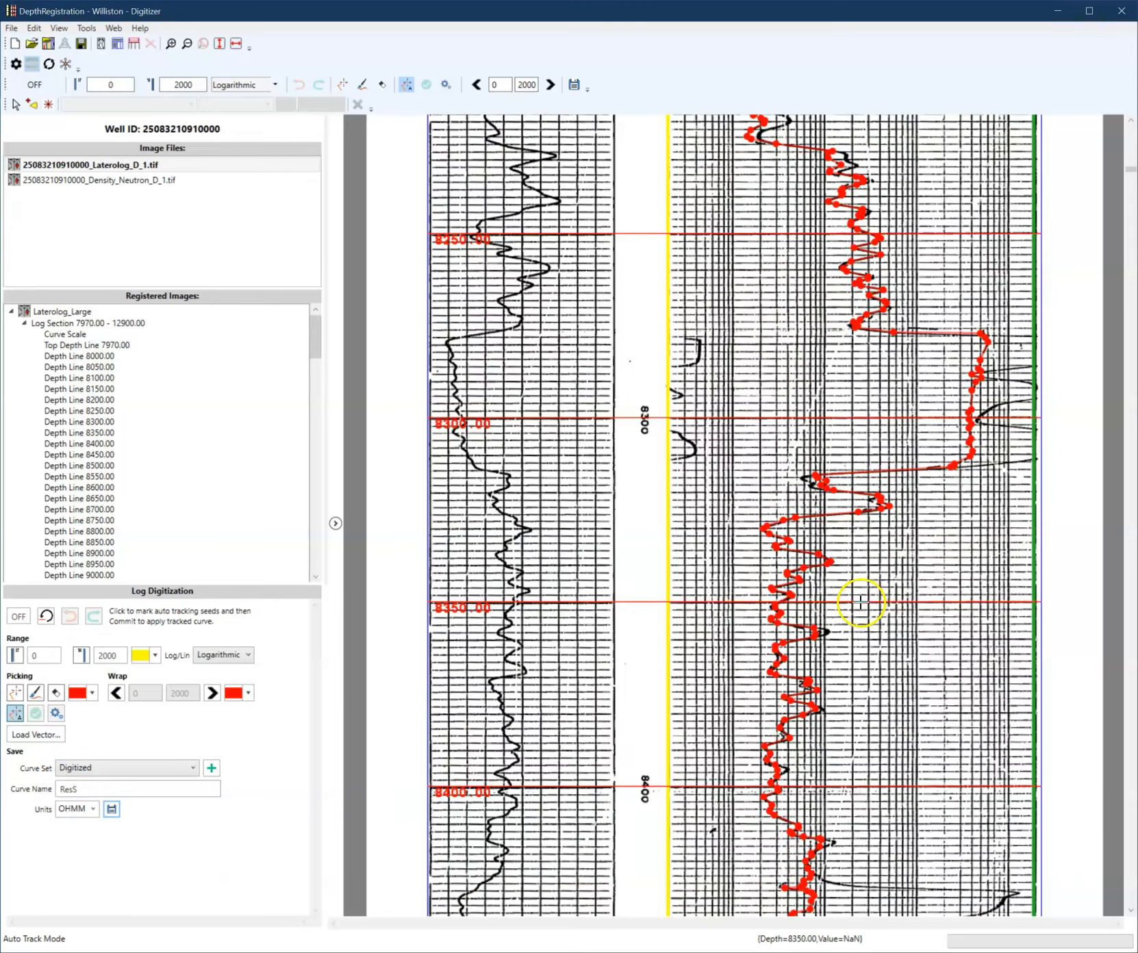
scroll(855, 613, up, 4)
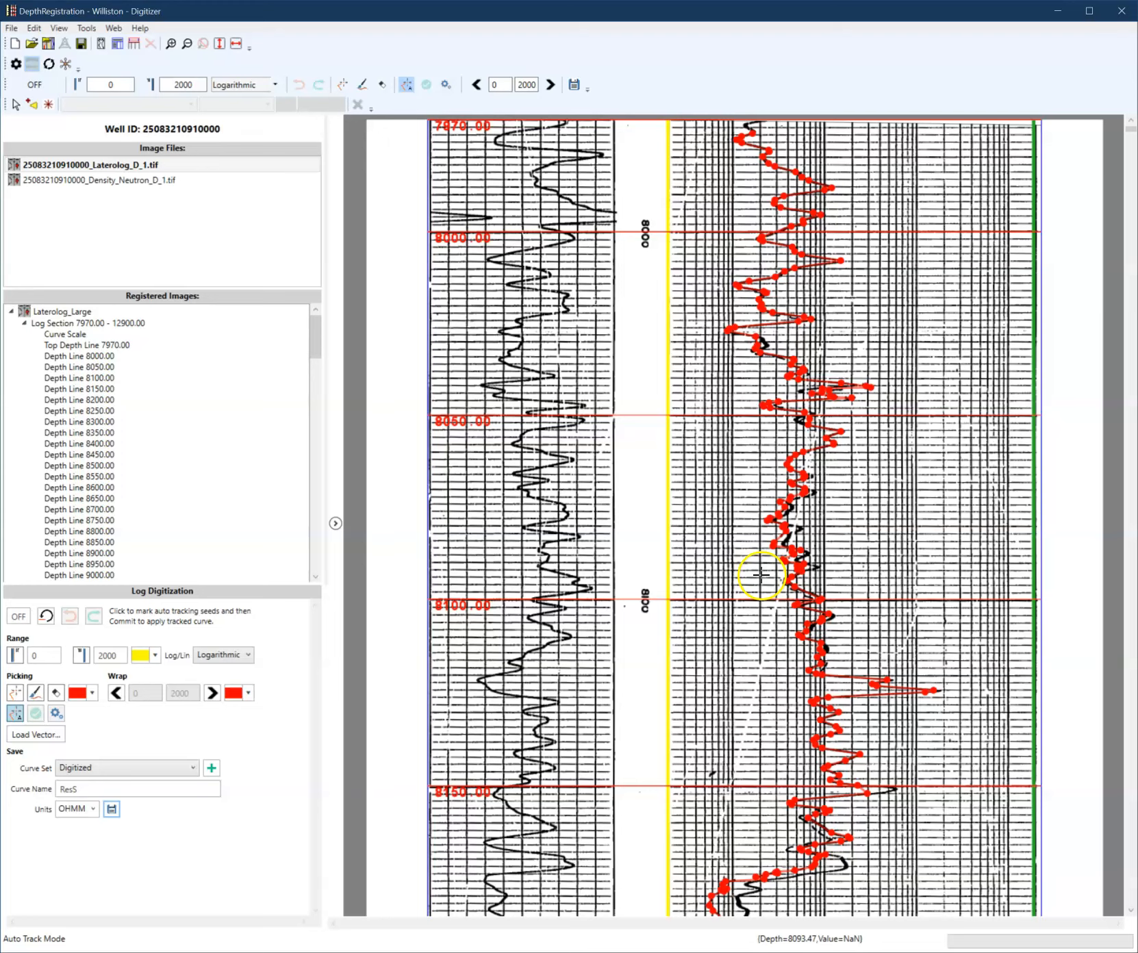
scroll(761, 575, down, 6)
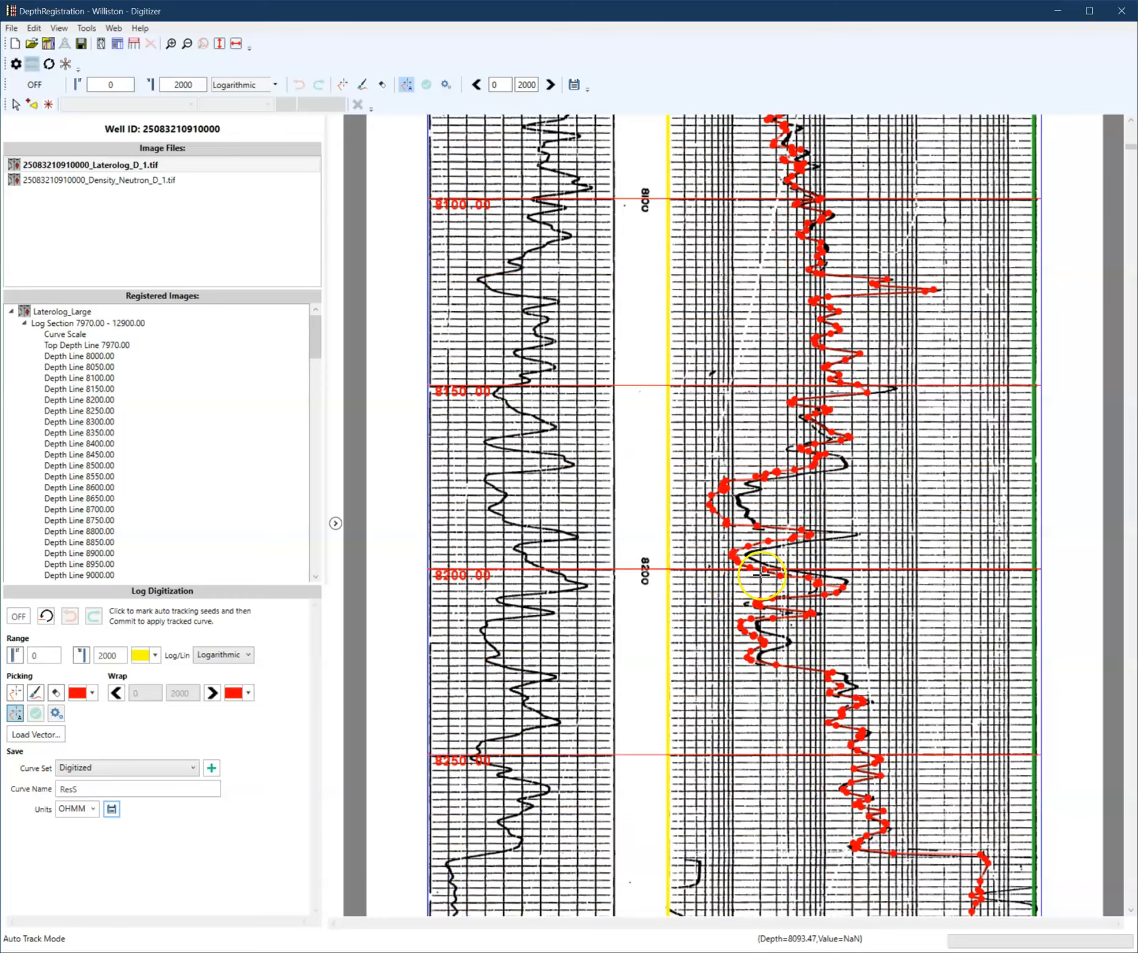
scroll(761, 575, down, 3)
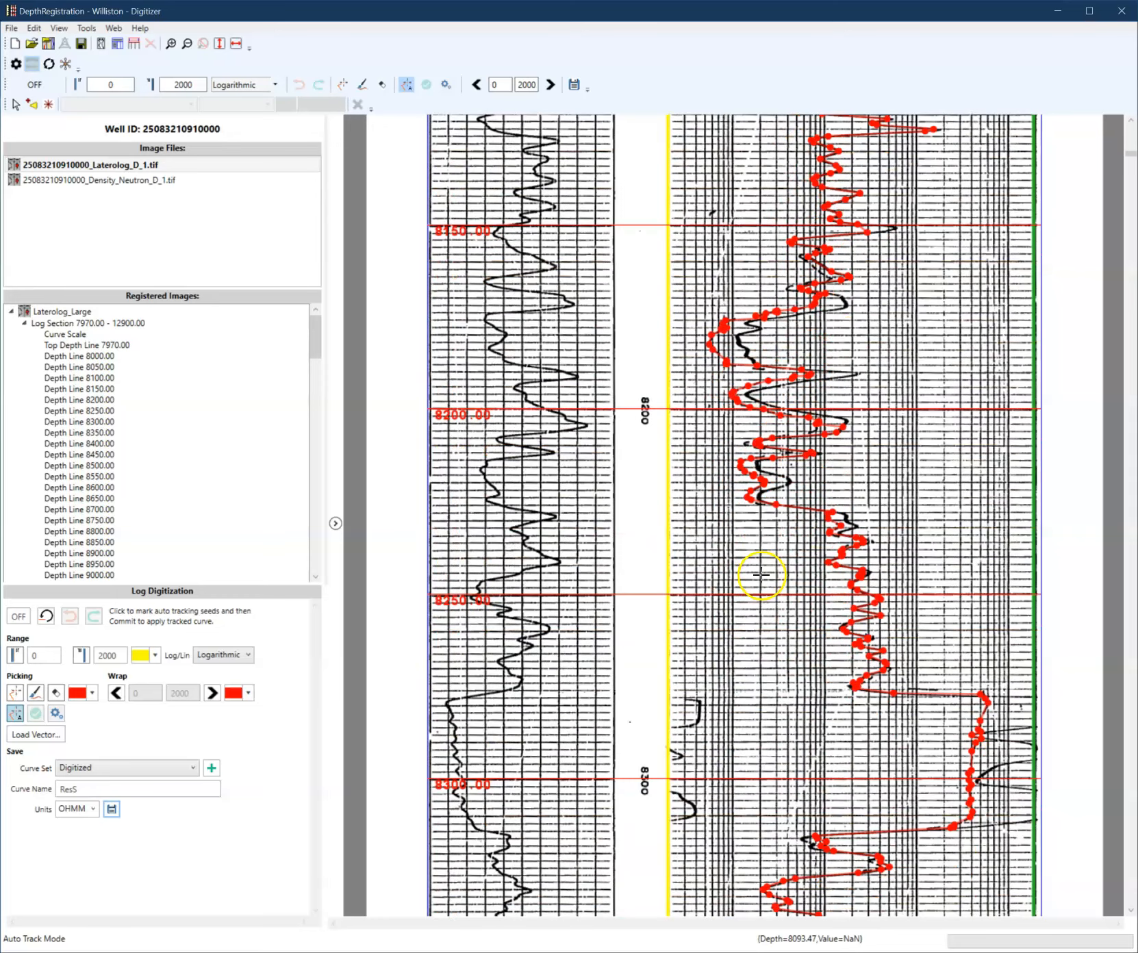